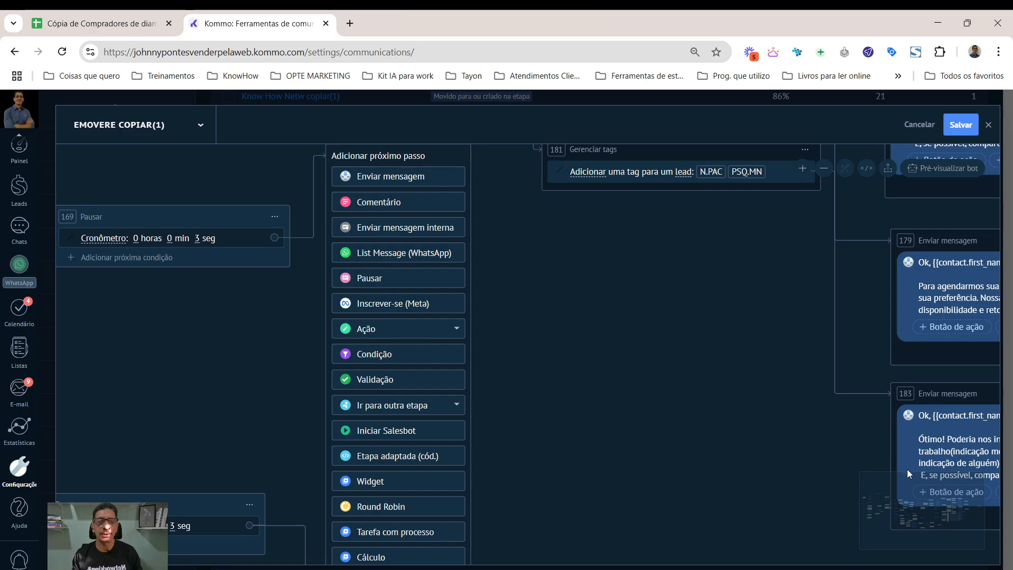
# Switch to the Notepad checklist and separate items 1, 2 and 3 with blank lines.
pyautogui.moveTo(897, 487)
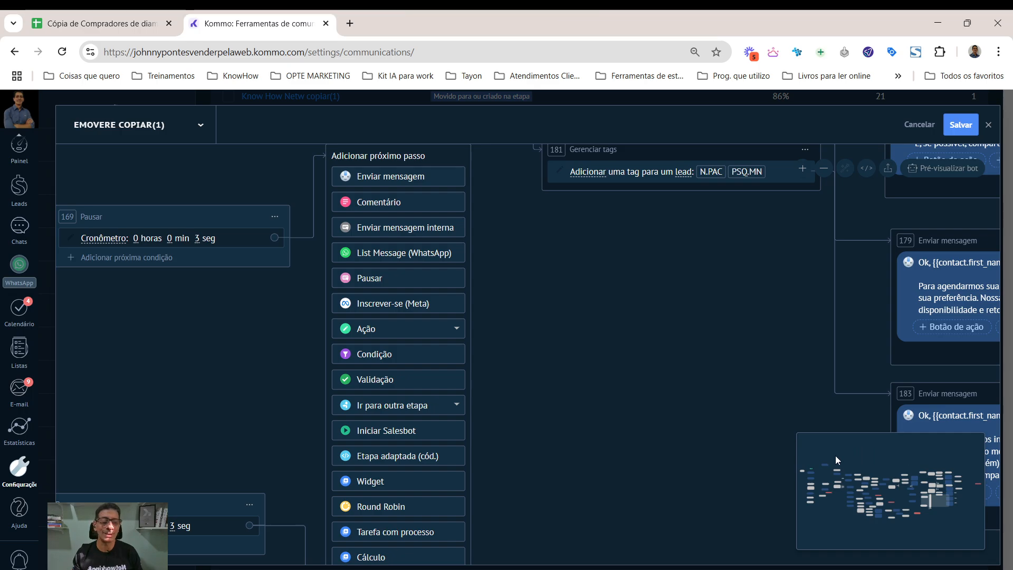
pyautogui.moveTo(718, 565)
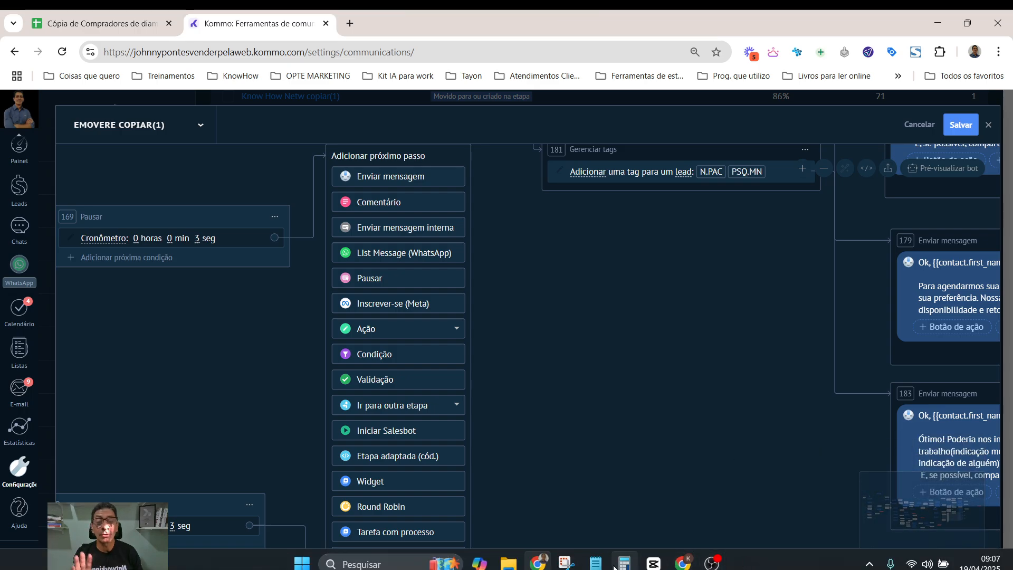
pyautogui.moveTo(596, 564)
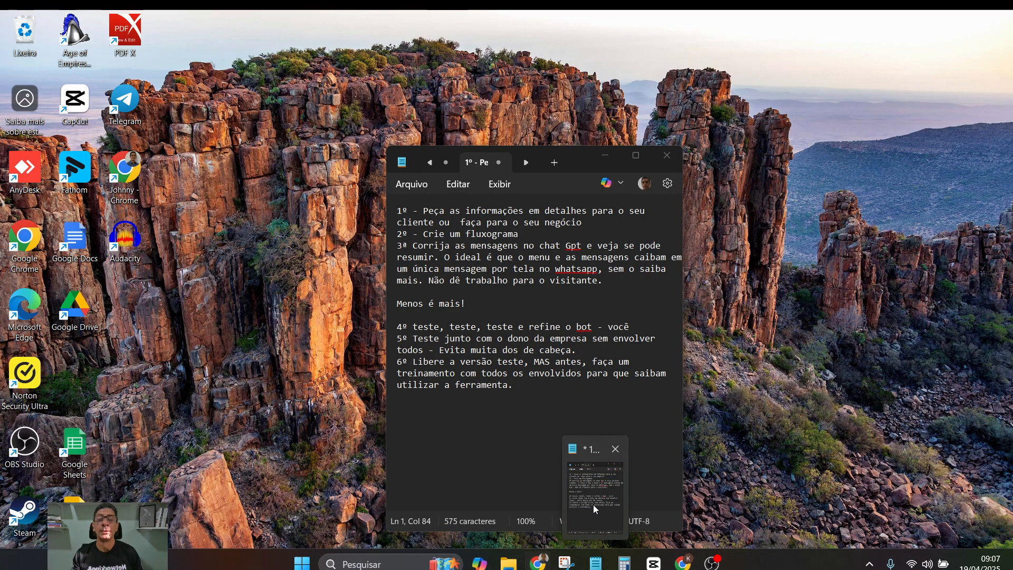
pyautogui.click(593, 504)
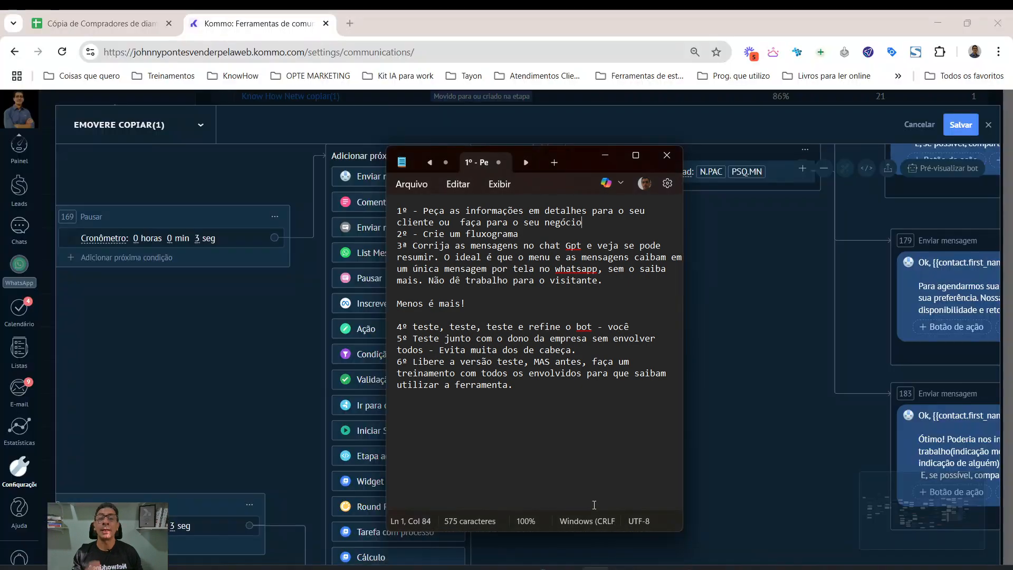
pyautogui.click(524, 236)
pyautogui.press('Return')
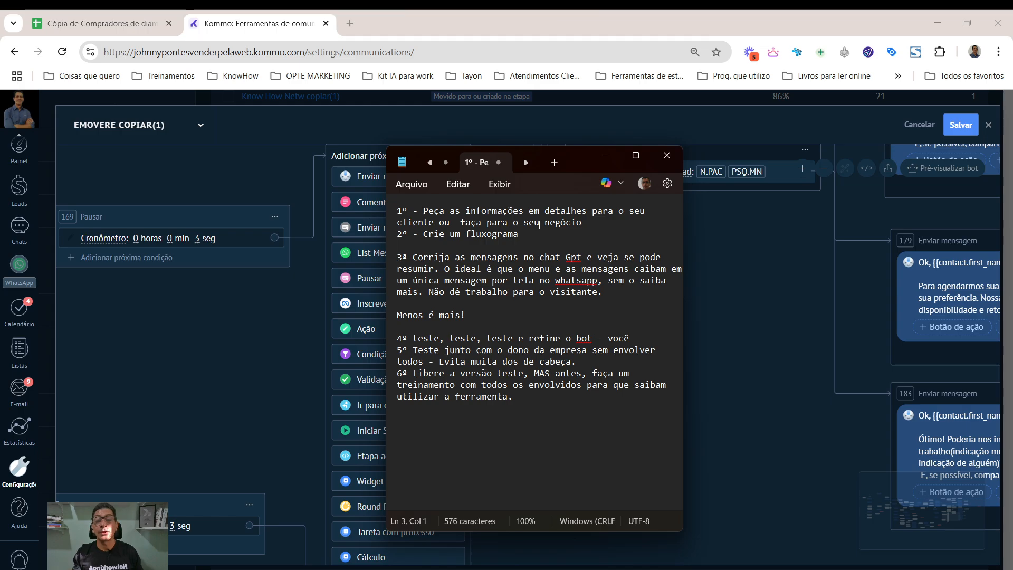
pyautogui.click(591, 222)
pyautogui.press('Return')
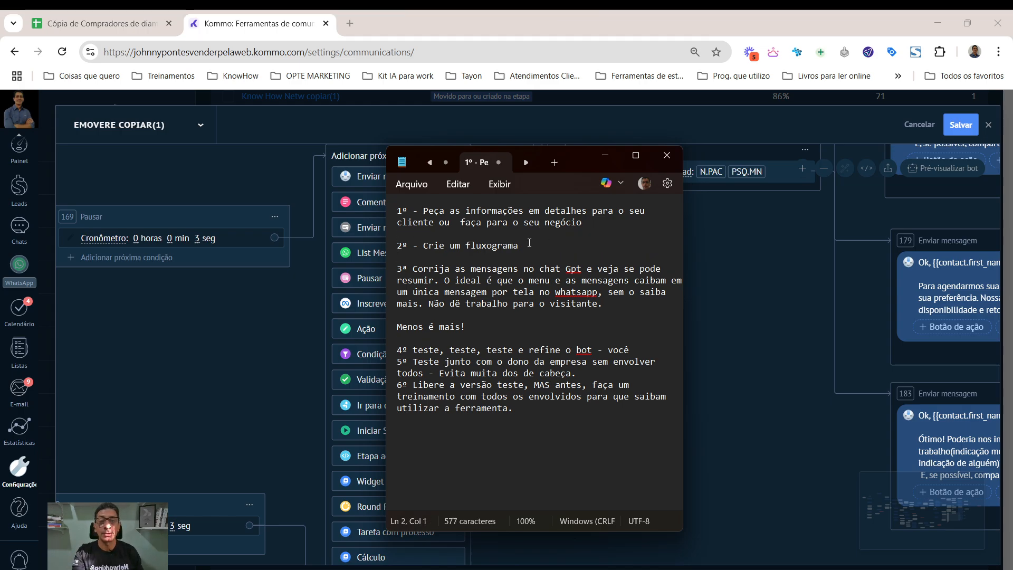
pyautogui.click(529, 243)
pyautogui.press('Delete')
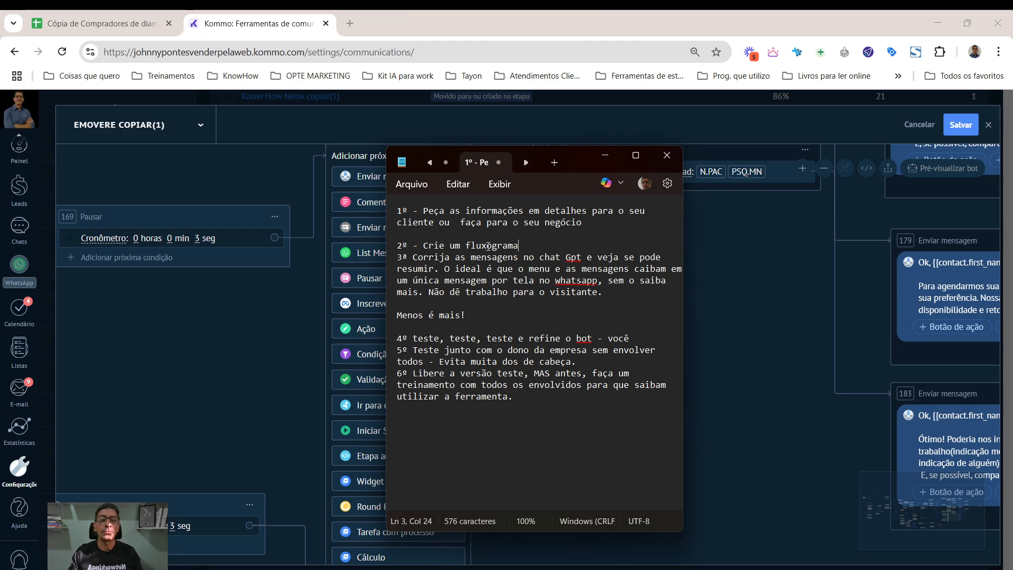
pyautogui.press('Return')
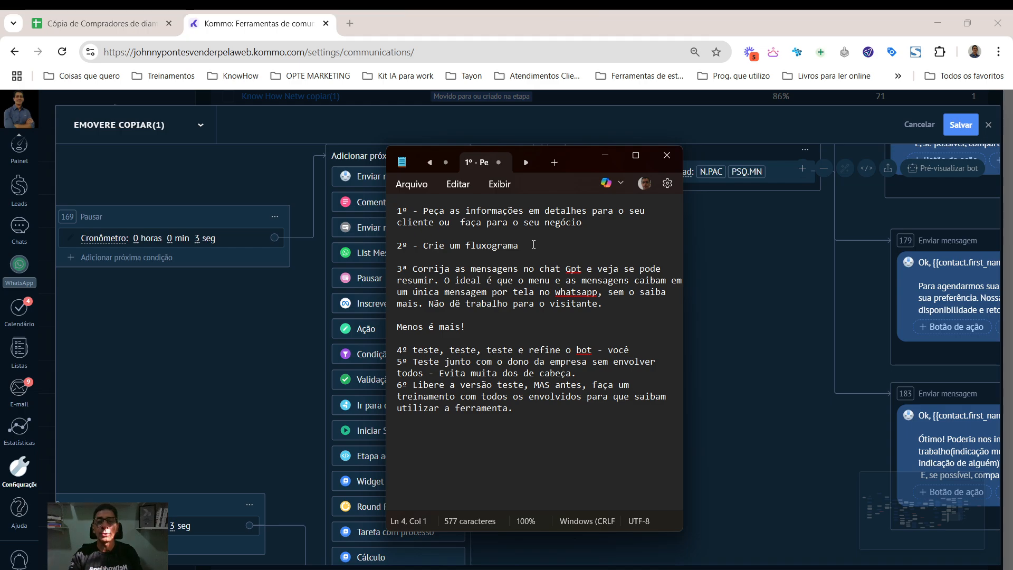
pyautogui.click(527, 248)
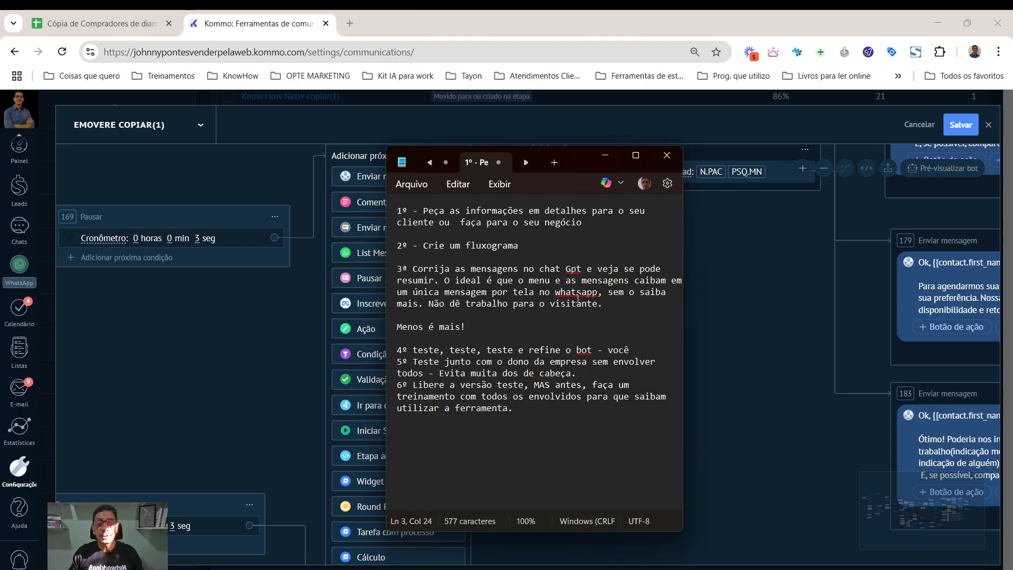
# Insert blank lines after items 4 and 5 of the checklist, and minimize the notes to return to the bot editor.
pyautogui.click(637, 345)
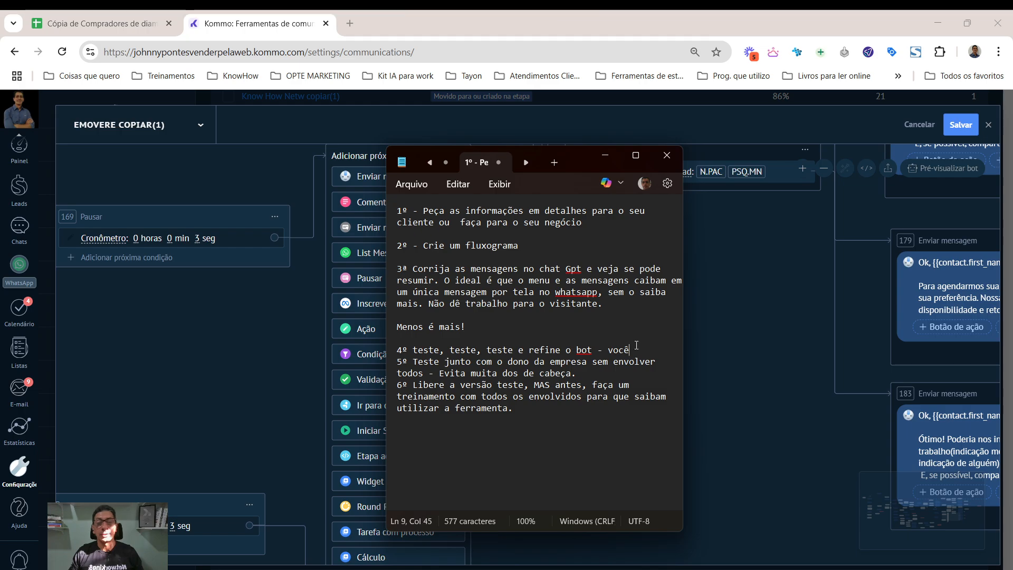
pyautogui.press('Return')
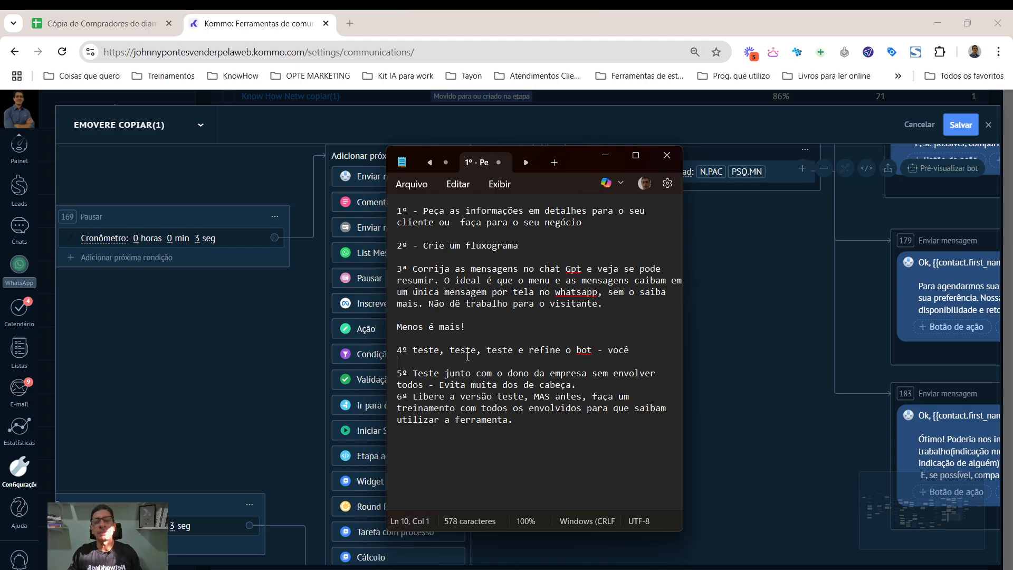
pyautogui.click(602, 388)
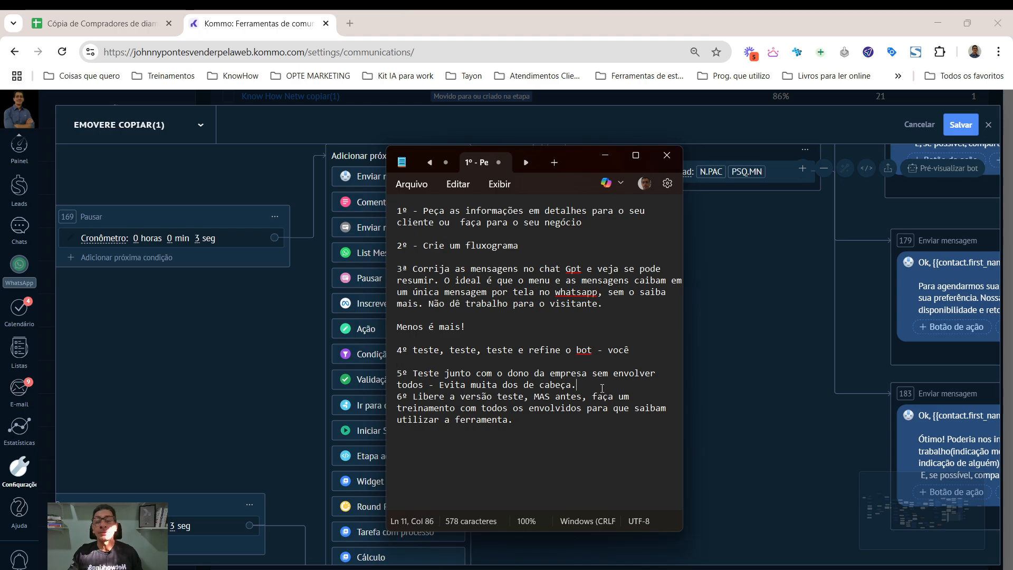
pyautogui.press('Return')
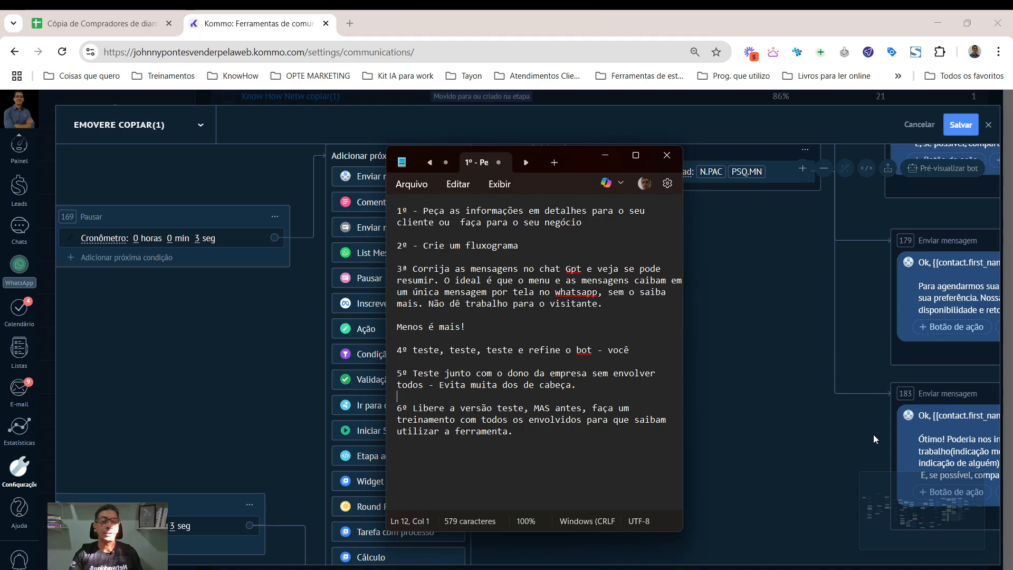
pyautogui.moveTo(900, 485)
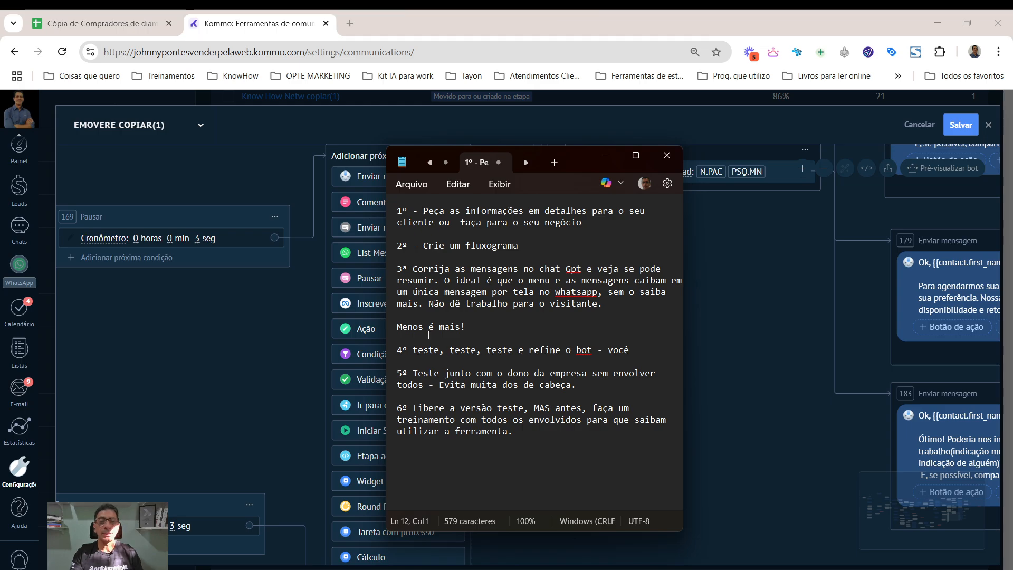
pyautogui.click(605, 158)
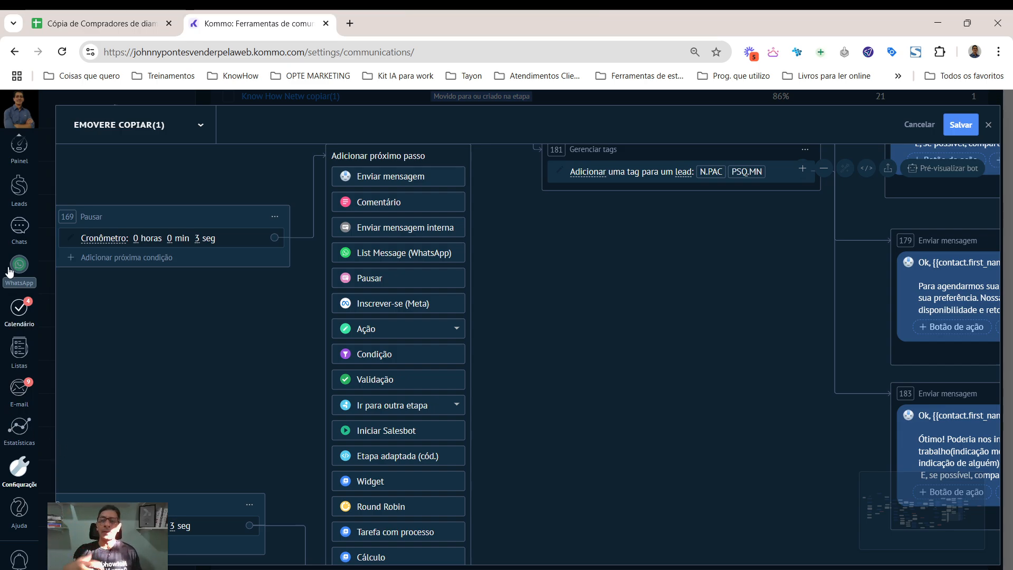
# Examine the bot flow from its start block to condition block 156, including the step types available for its unmatched branch.
pyautogui.moveTo(19, 391)
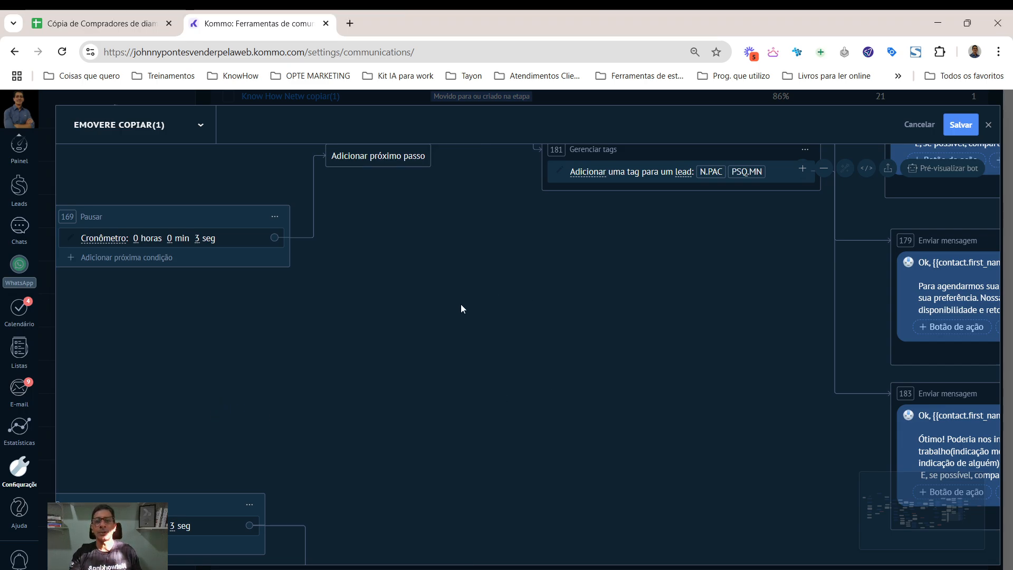
pyautogui.moveTo(929, 504)
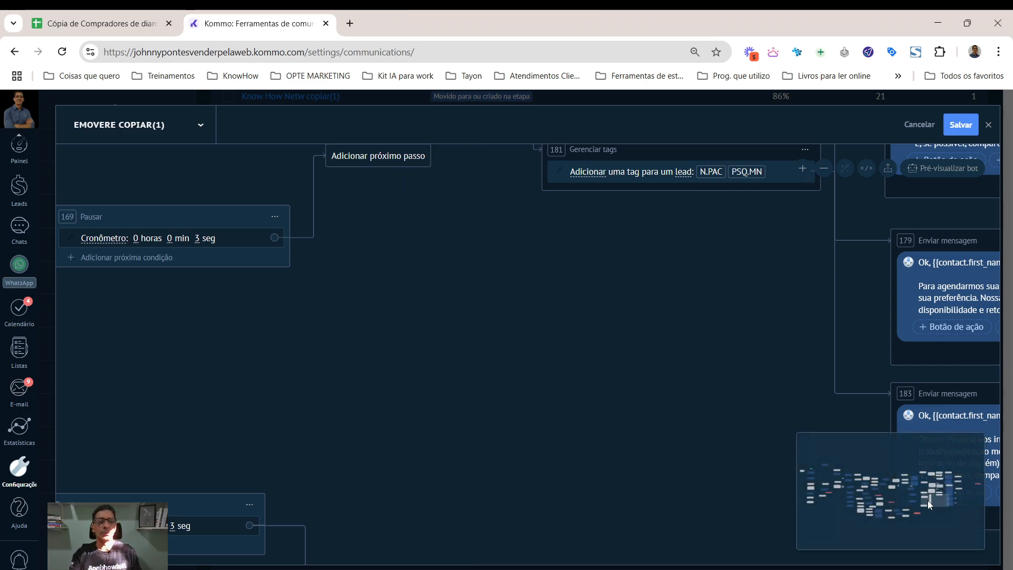
pyautogui.moveTo(869, 492); pyautogui.dragTo(811, 473)
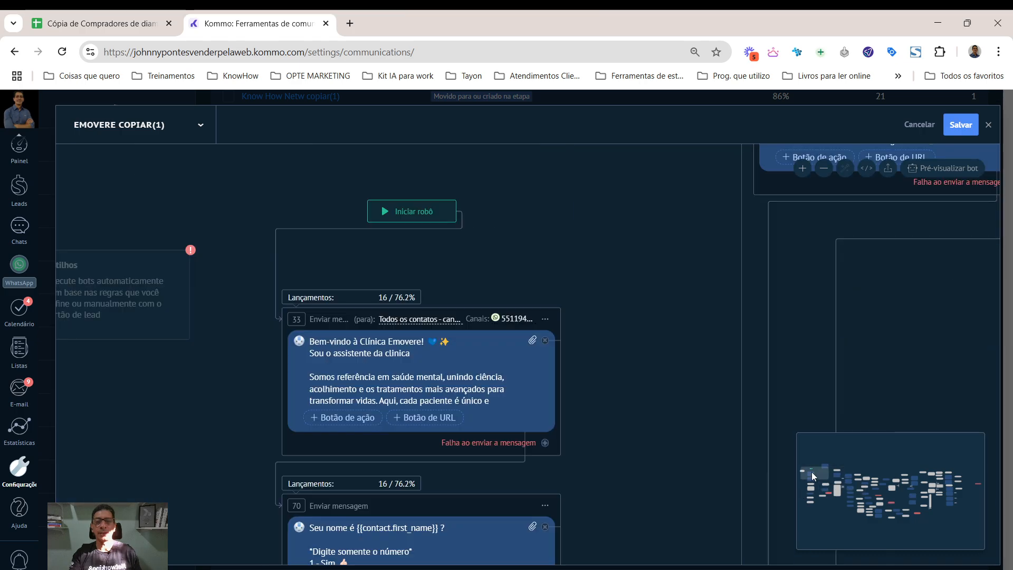
pyautogui.moveTo(812, 473); pyautogui.dragTo(884, 490)
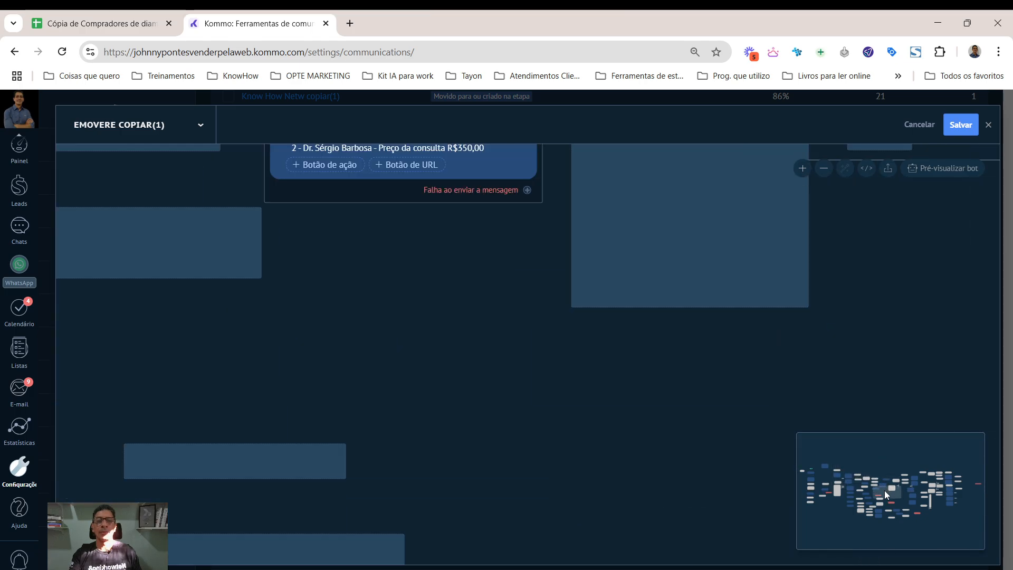
pyautogui.moveTo(750, 407); pyautogui.dragTo(264, 287)
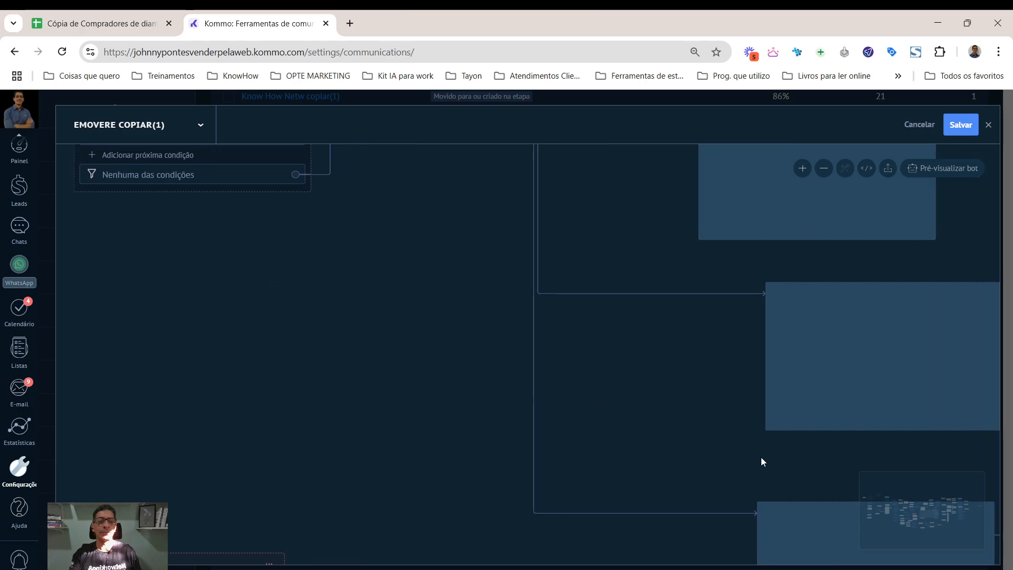
pyautogui.moveTo(904, 501)
pyautogui.mouseDown()
pyautogui.moveTo(917, 502)
pyautogui.moveTo(897, 516)
pyautogui.moveTo(875, 502)
pyautogui.moveTo(845, 516)
pyautogui.moveTo(811, 505)
pyautogui.moveTo(892, 511)
pyautogui.moveTo(889, 496)
pyautogui.mouseUp()
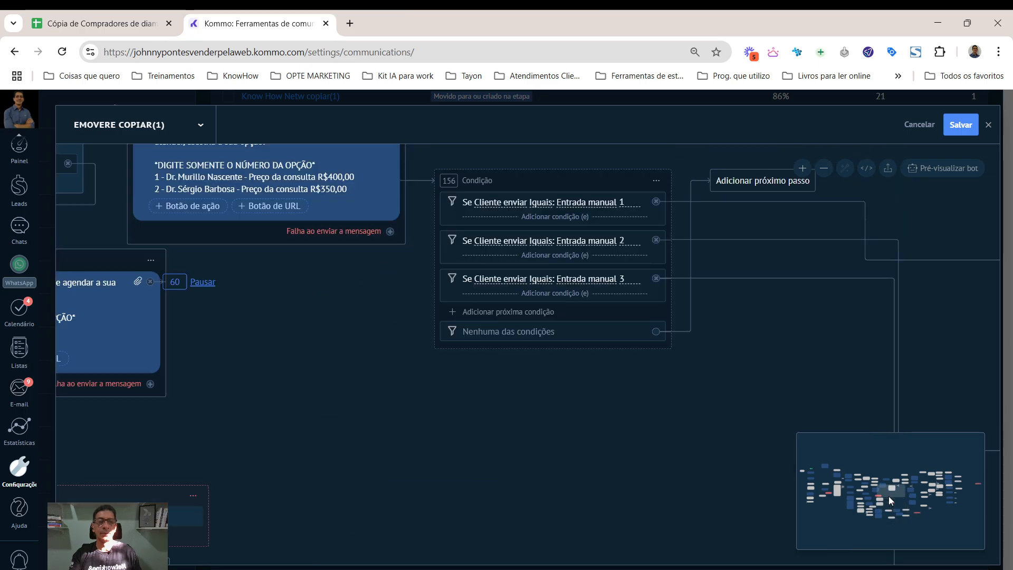
pyautogui.click(753, 180)
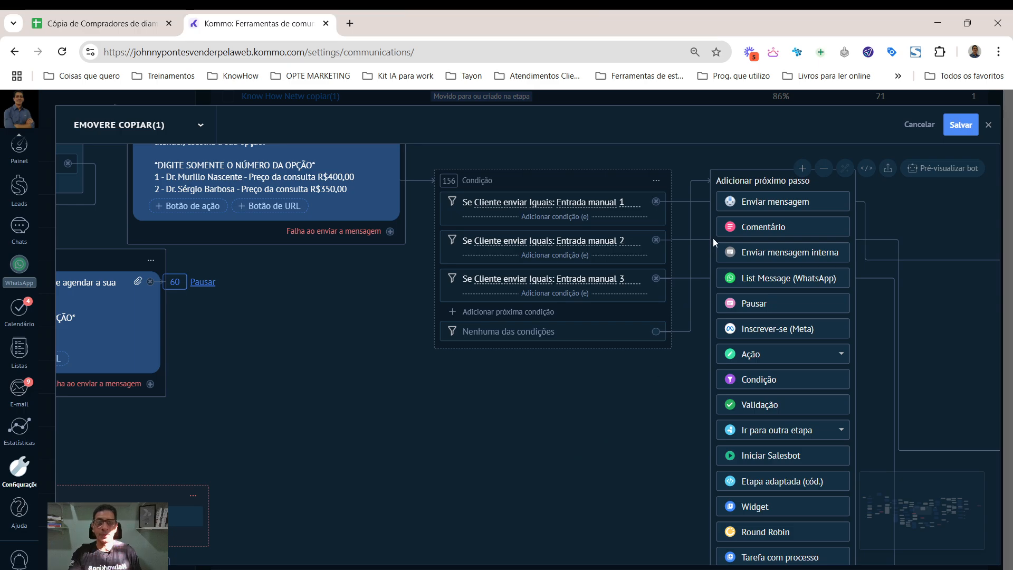
pyautogui.click(700, 455)
pyautogui.moveTo(669, 461); pyautogui.dragTo(502, 475)
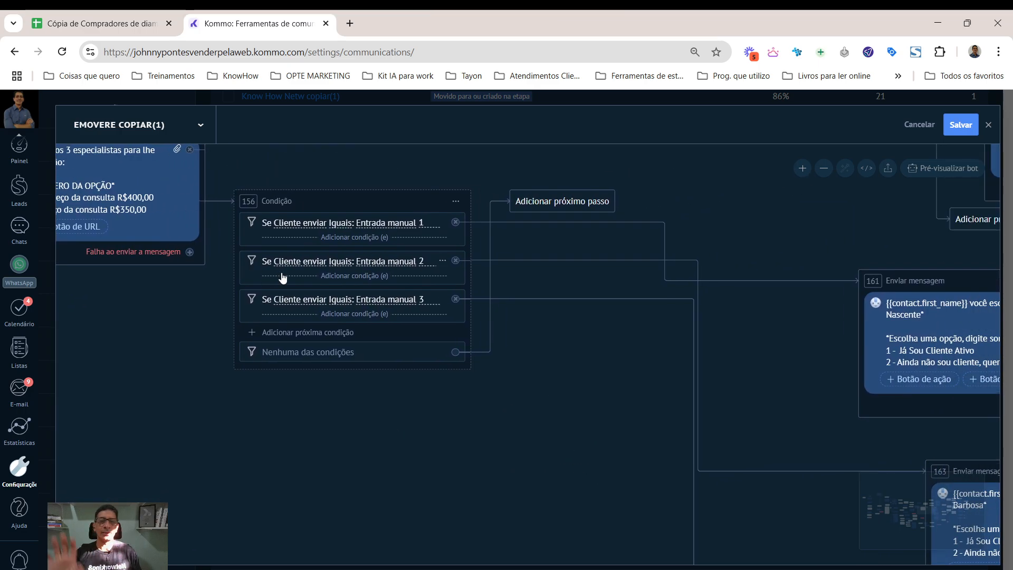
pyautogui.moveTo(839, 491)
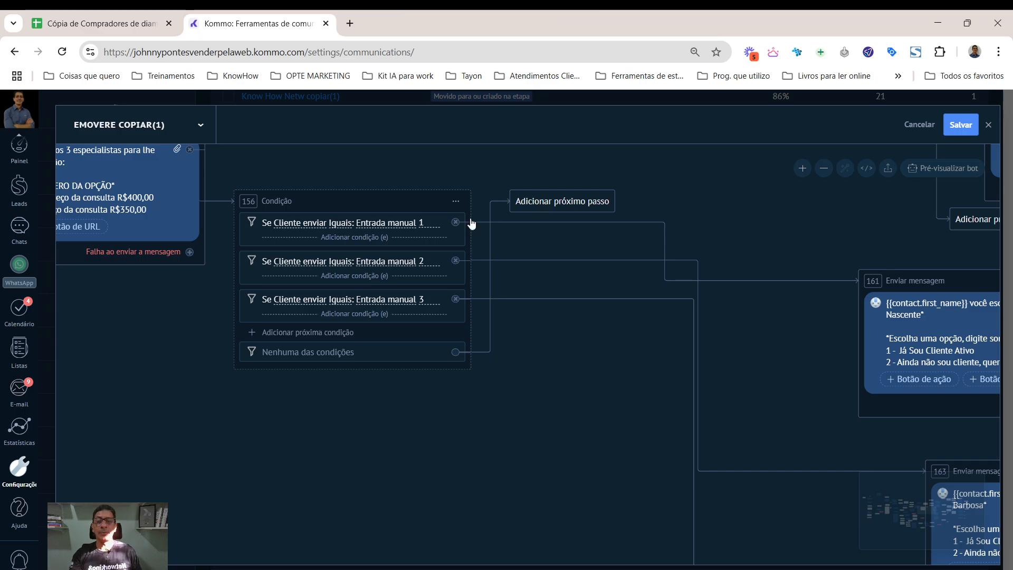
# Move the next-step placeholder of block 156's "Nenhuma das condições" branch slightly higher and review its full list of step types.
pyautogui.click(574, 203)
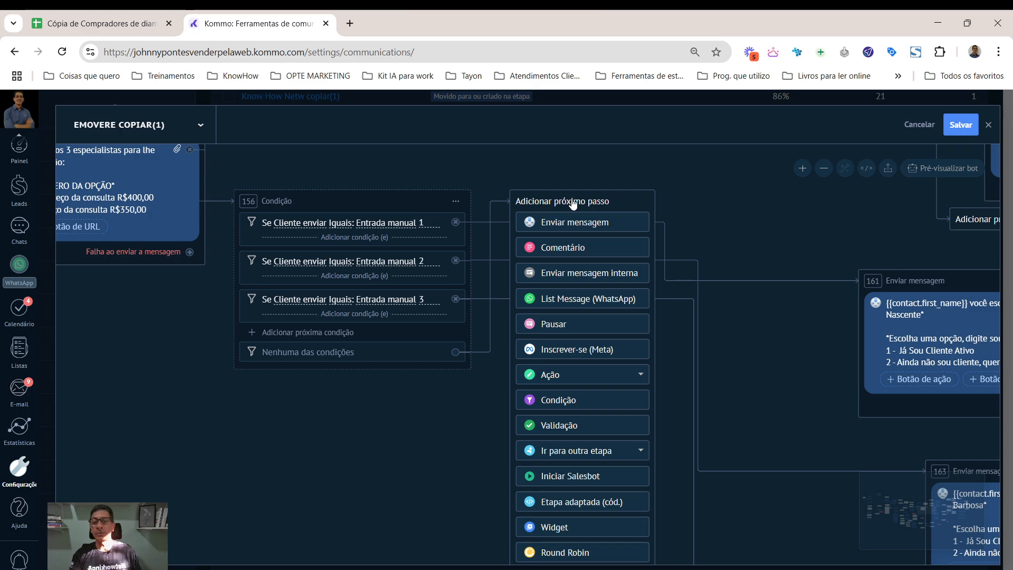
pyautogui.moveTo(573, 203); pyautogui.dragTo(570, 169)
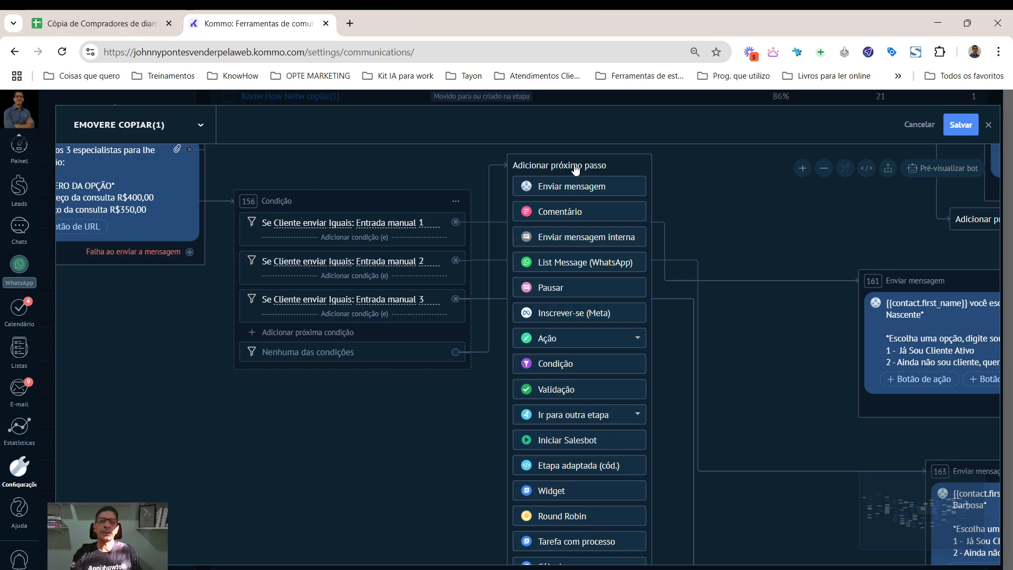
pyautogui.scroll(-1, 561, 453)
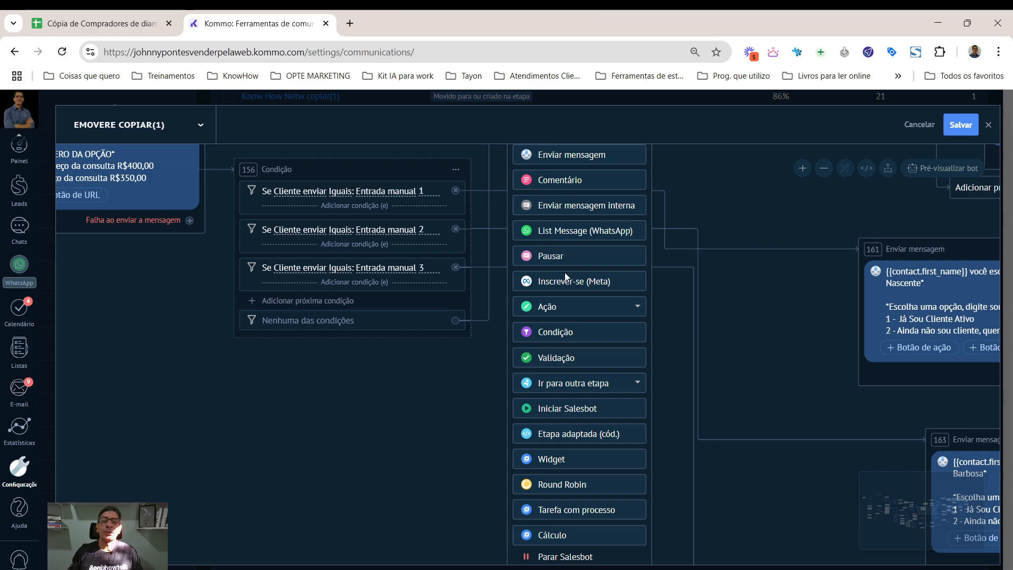
pyautogui.scroll(1, 574, 344)
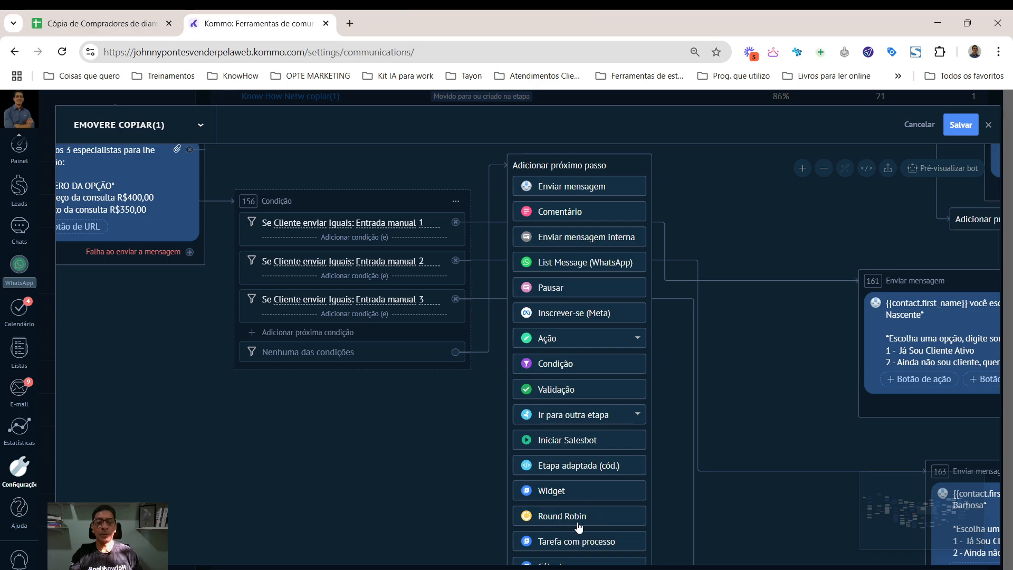
pyautogui.scroll(-1, 579, 523)
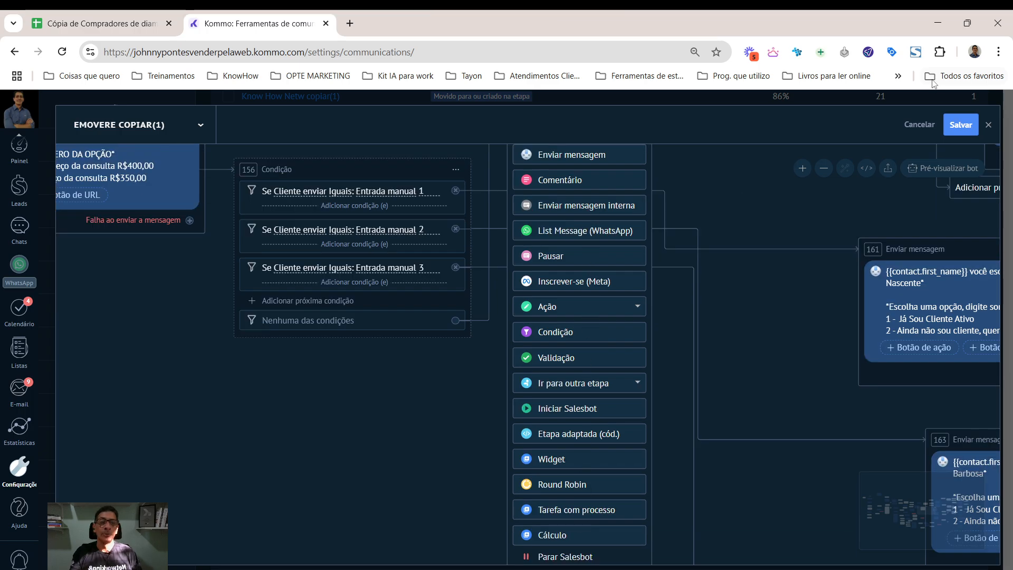
pyautogui.click(824, 168)
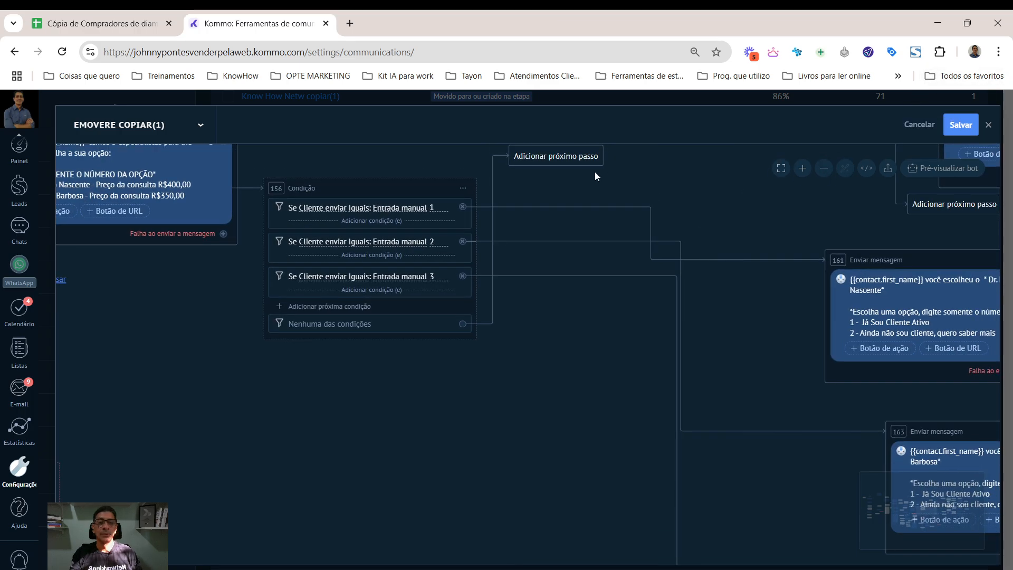
# Add an "Enviar mensagem" step to the "Nenhuma das condições" branch of block 156 with the text "textos".
pyautogui.click(566, 157)
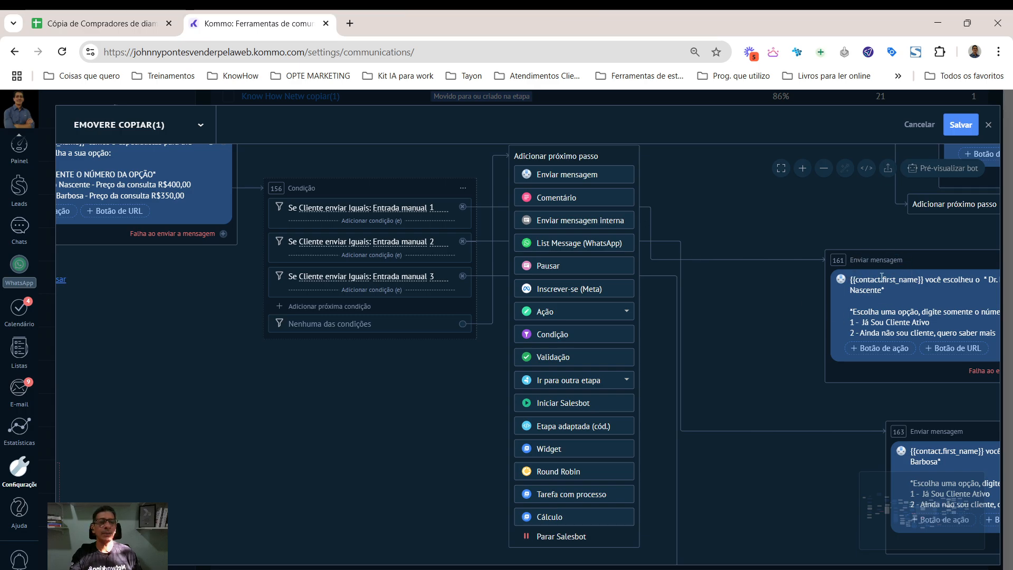
pyautogui.click(568, 175)
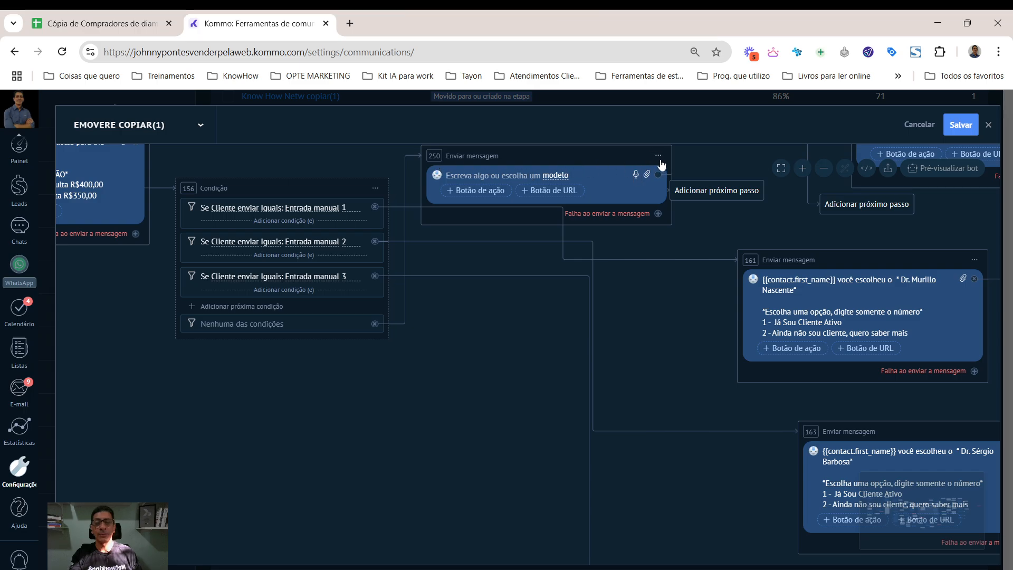
pyautogui.click(469, 177)
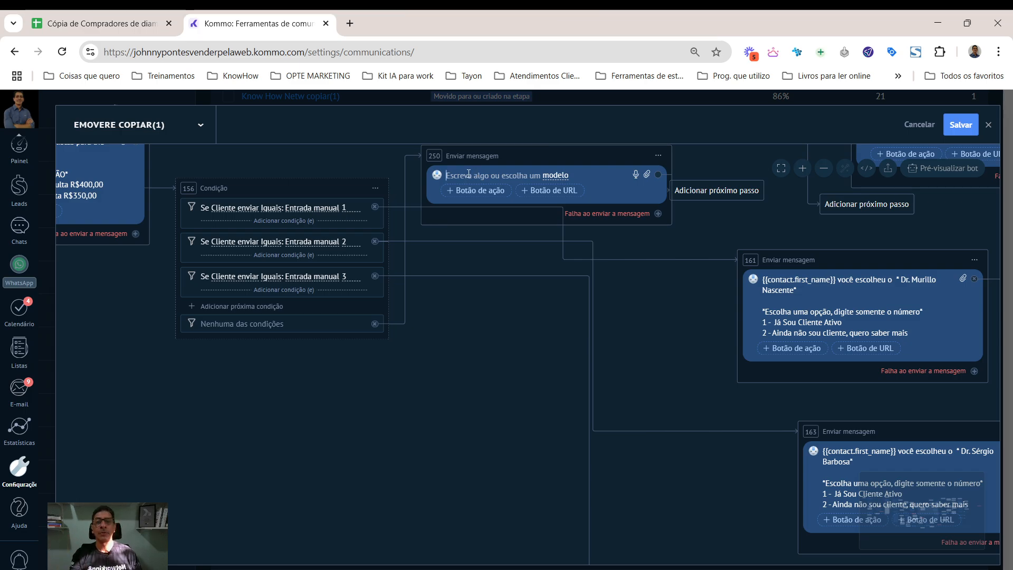
pyautogui.write('tes')
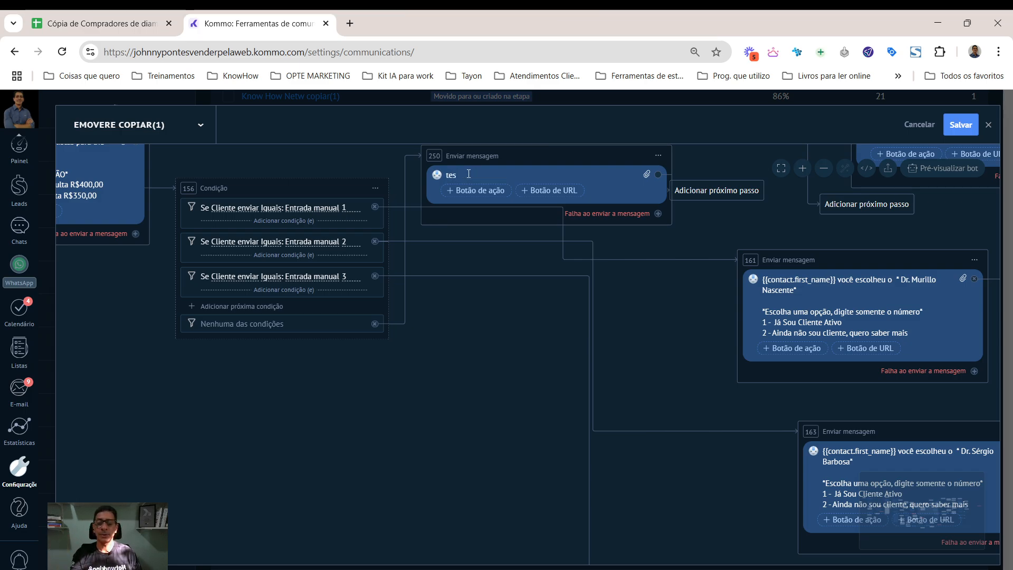
pyautogui.press('BackSpace')
pyautogui.write('xtos')
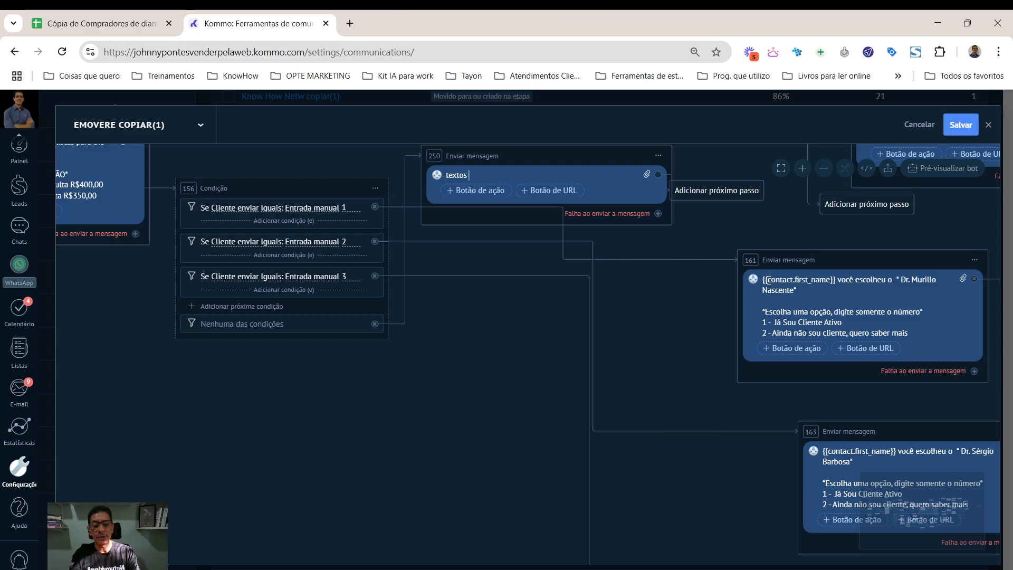
# Insert the "Contato: Primeiro nome" variable after "textos" in message block 250.
pyautogui.write('[')
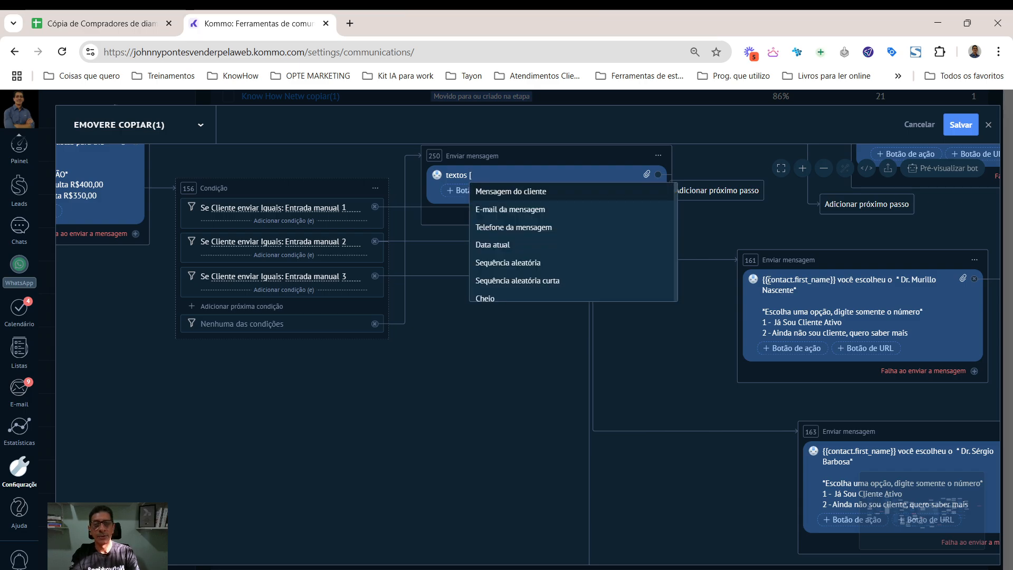
pyautogui.write('c')
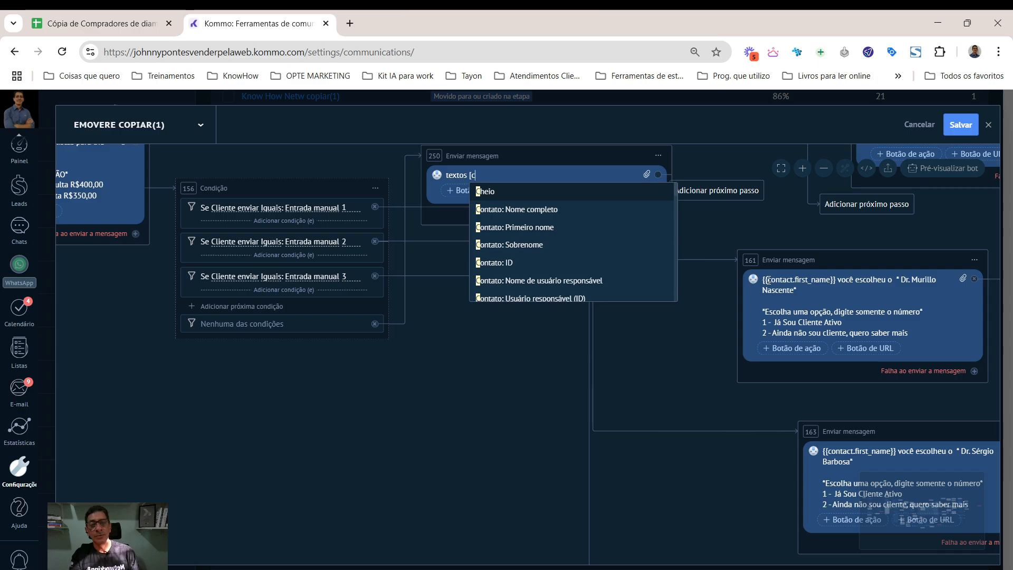
pyautogui.click(536, 229)
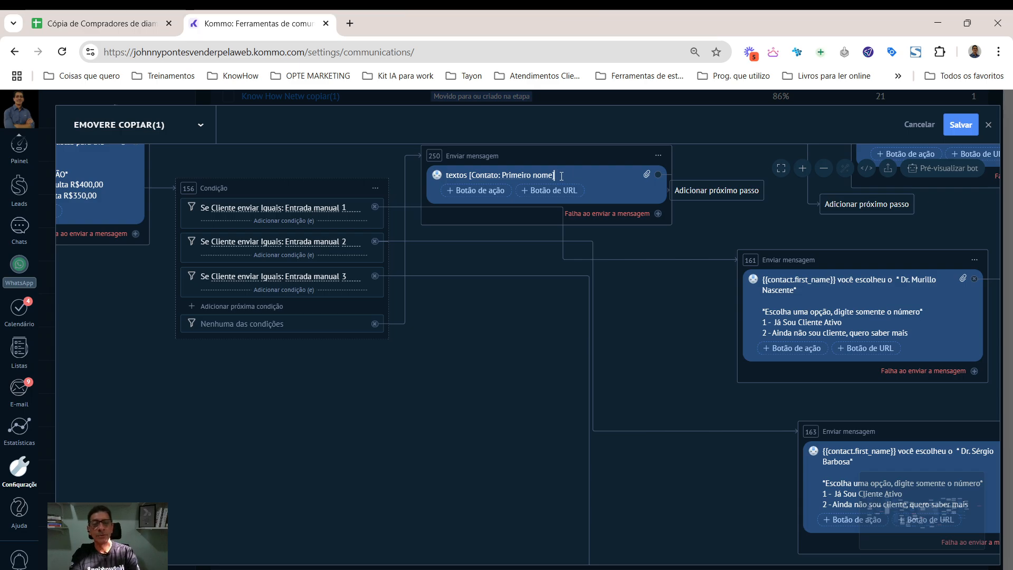
# Clear the entire text of message block 250.
pyautogui.press('BackSpace')
pyautogui.press('BackSpace')
pyautogui.press('BackSpace')
pyautogui.press('BackSpace')
pyautogui.press('BackSpace')
pyautogui.press('BackSpace')
pyautogui.press('BackSpace')
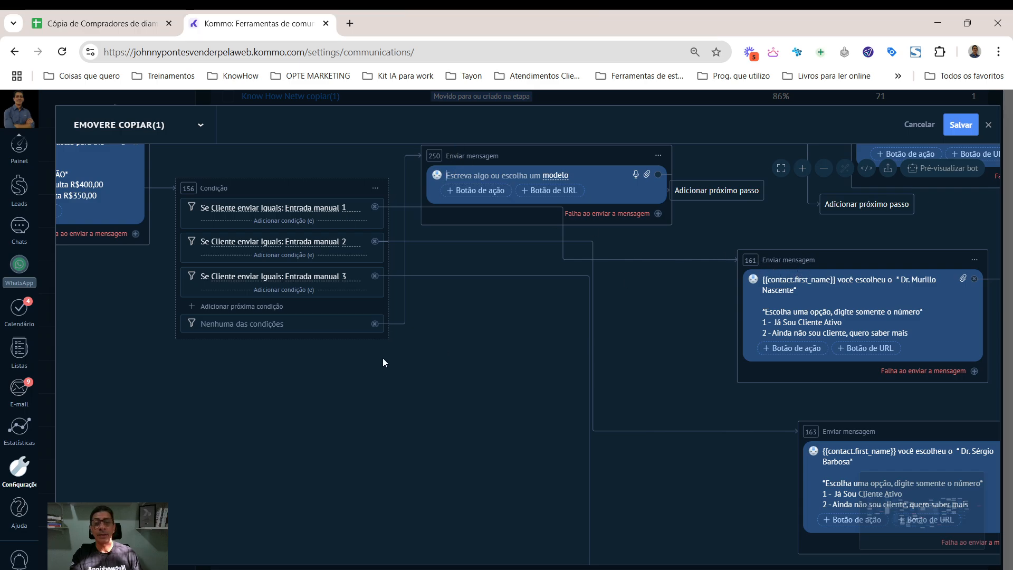
# Disconnect message block 250 from the "Nenhuma das condições" branch of condition block 156 and delete the message block.
pyautogui.click(375, 324)
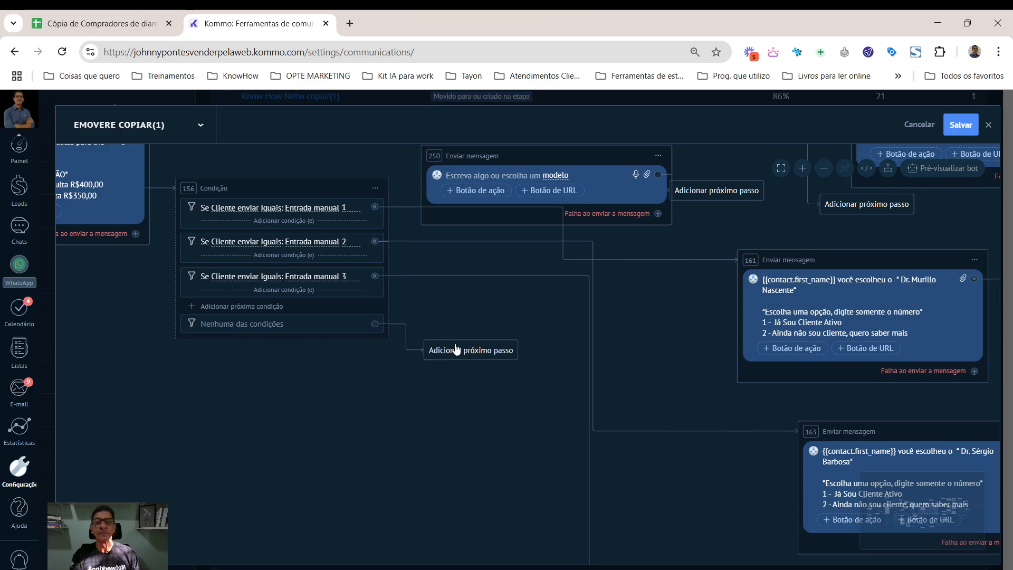
pyautogui.click(659, 156)
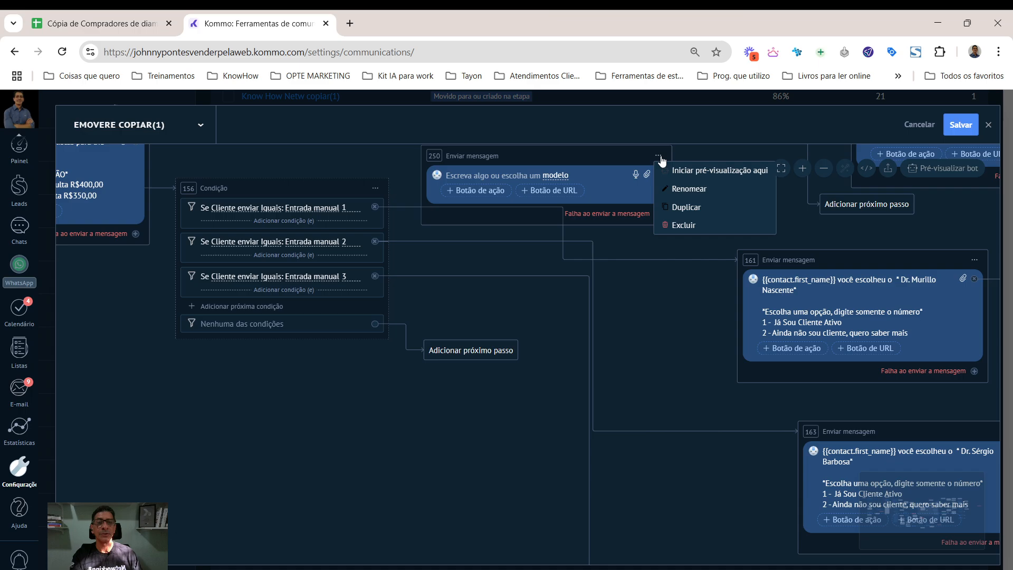
pyautogui.click(668, 226)
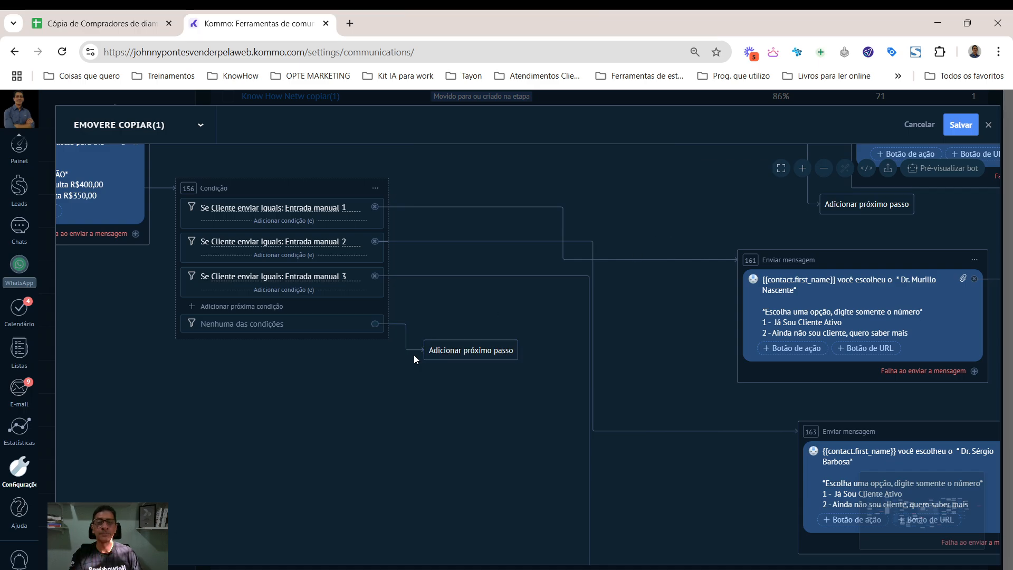
# Review the step types for block 156's unmatched branch and set pause block 76 to "Até a mensagem recebida".
pyautogui.click(479, 353)
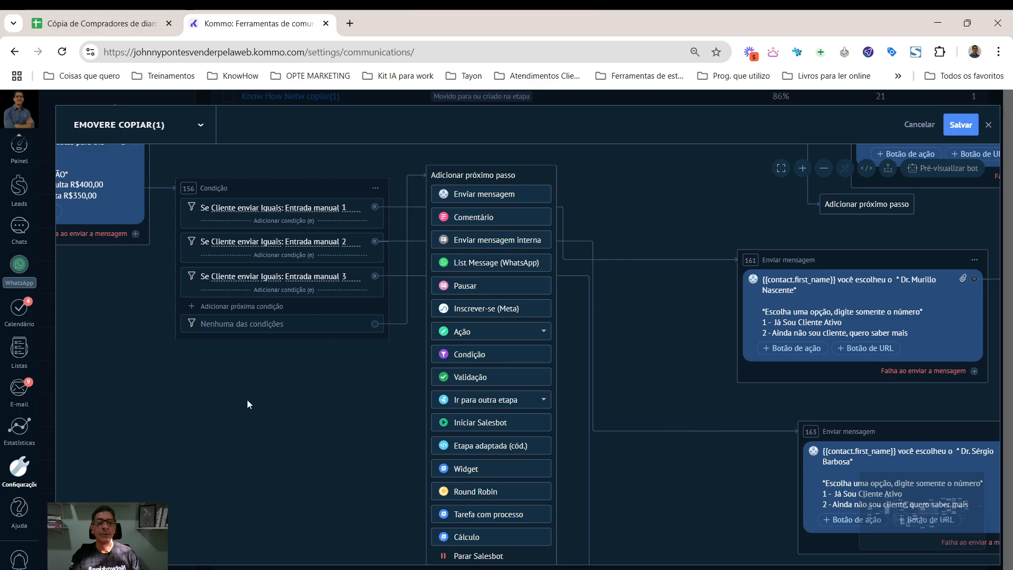
pyautogui.moveTo(247, 400); pyautogui.dragTo(264, 497)
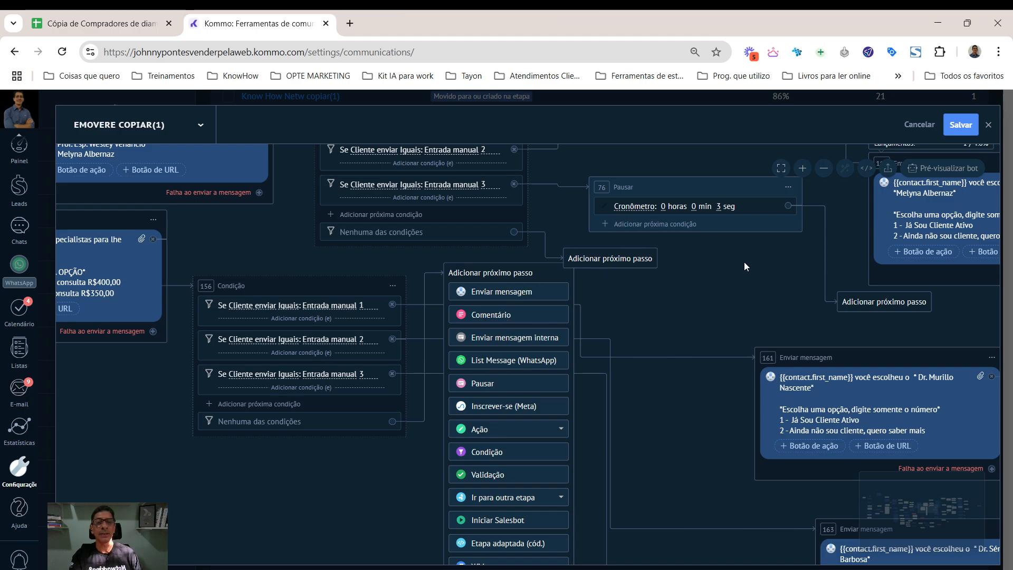
pyautogui.moveTo(744, 262); pyautogui.dragTo(730, 284)
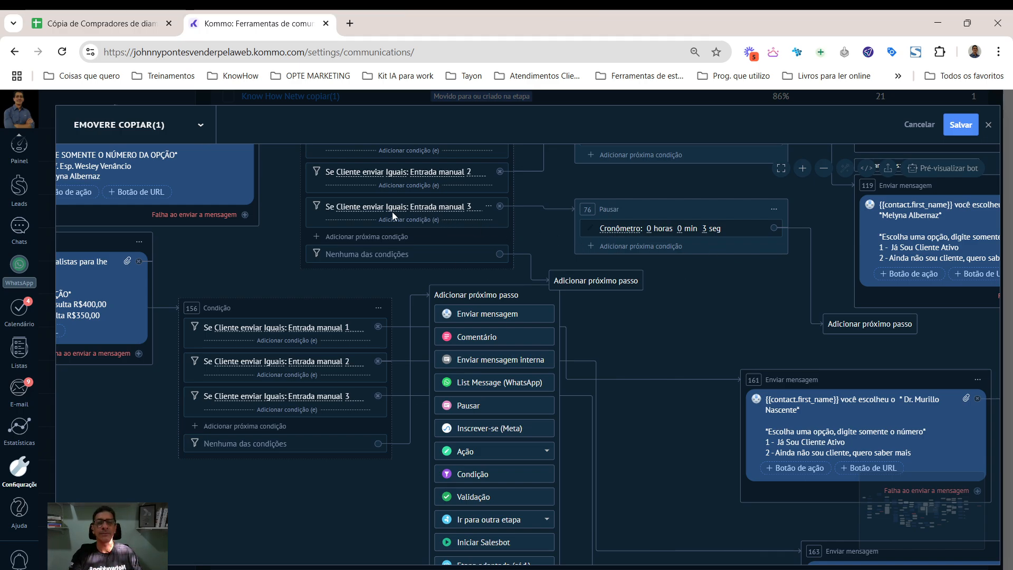
pyautogui.click(638, 236)
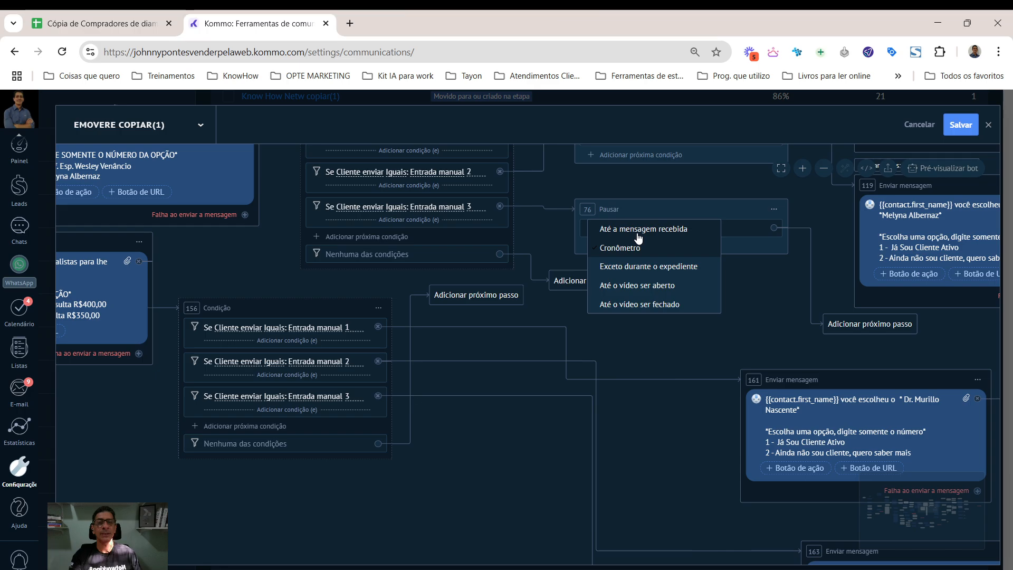
pyautogui.click(639, 230)
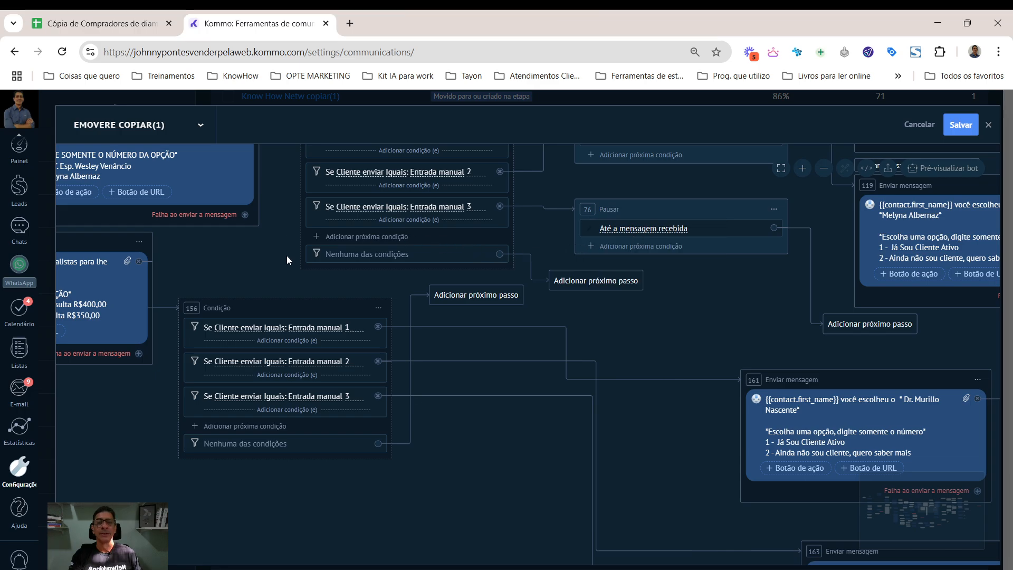
# Set pause blocks 75 and 73, fed by condition block 72, to "Até a mensagem recebida".
pyautogui.moveTo(287, 255); pyautogui.dragTo(385, 348)
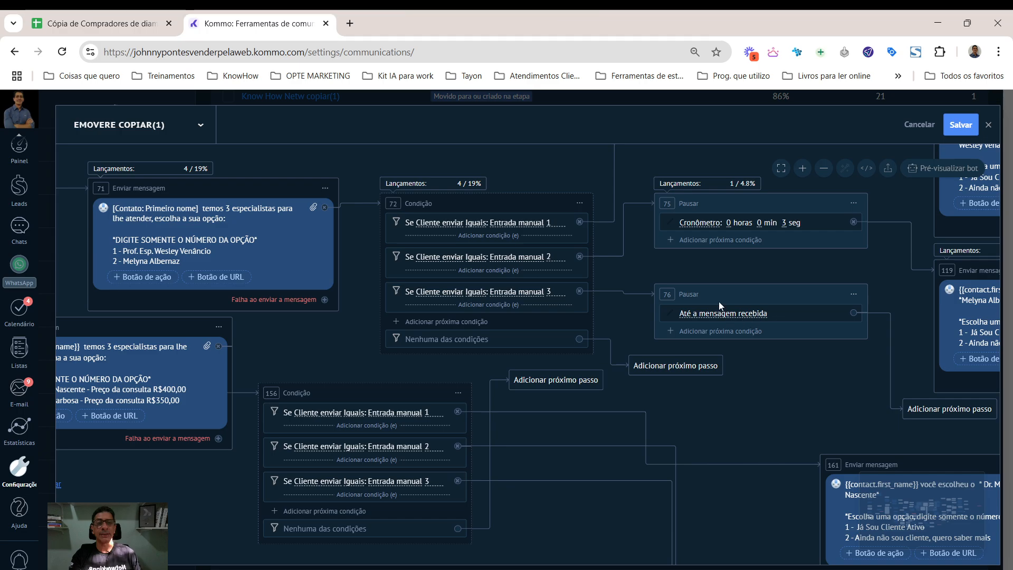
pyautogui.click(701, 224)
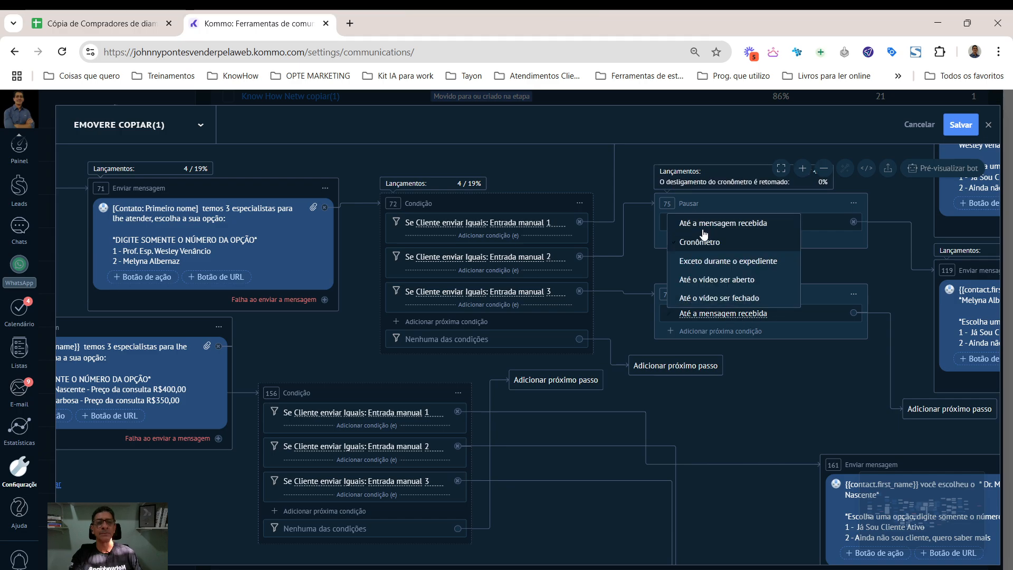
pyautogui.click(703, 226)
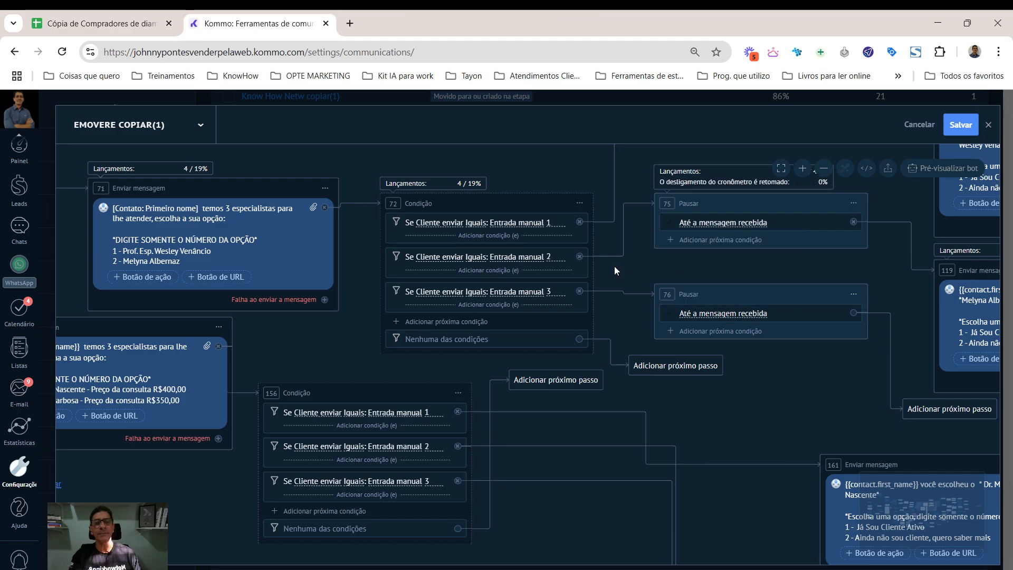
pyautogui.scroll(1, 638, 256)
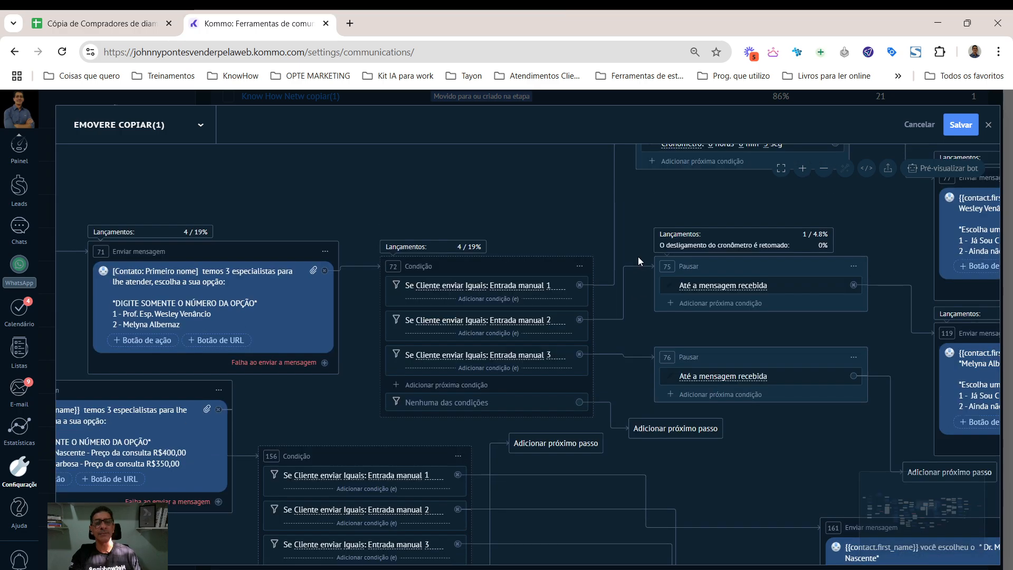
pyautogui.click(681, 152)
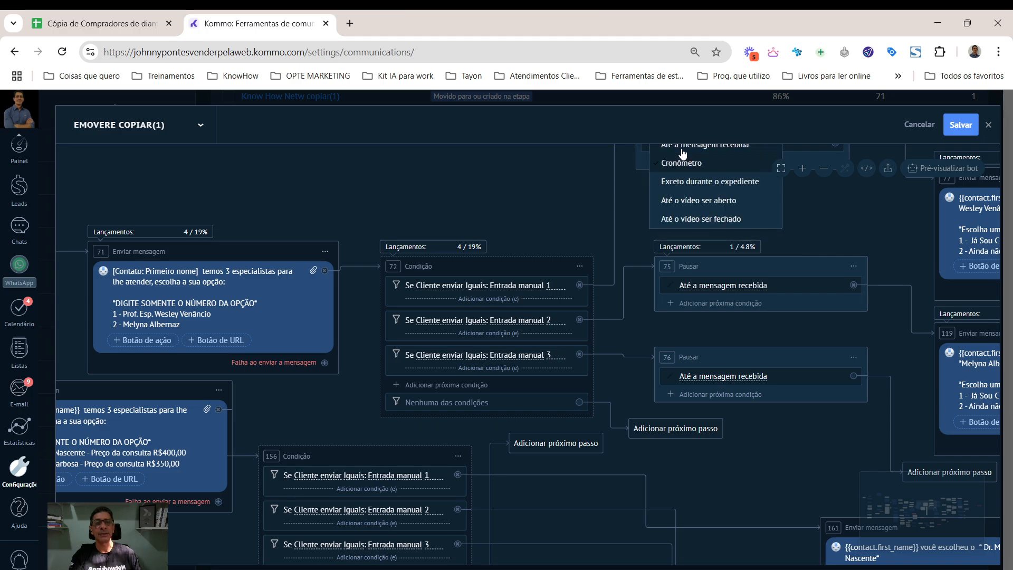
pyautogui.click(682, 149)
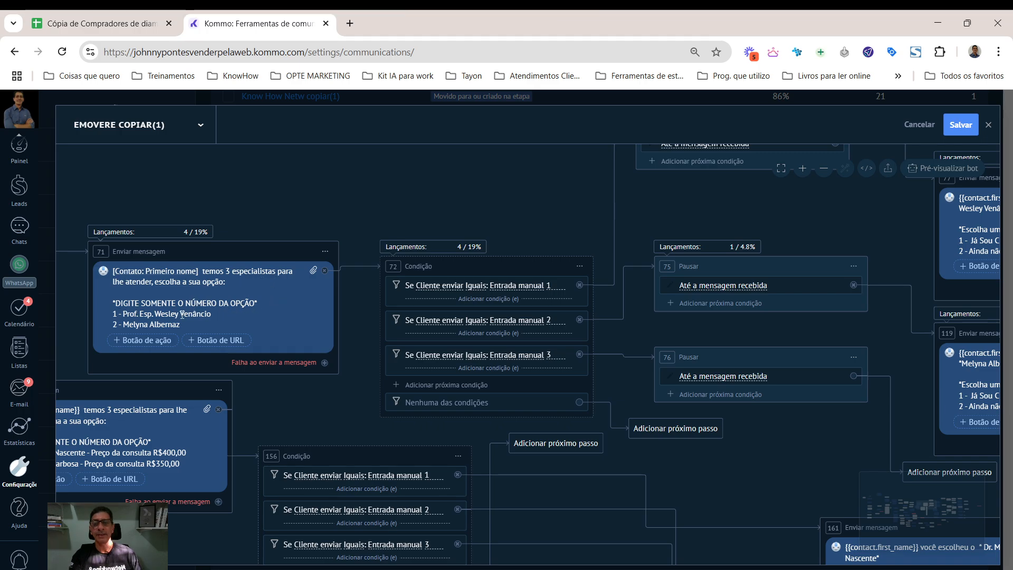
# Move the next-step placeholder of block 156's "Nenhuma das condições" branch further right, below pause block 76, and review its step types.
pyautogui.scroll(-1, 181, 315)
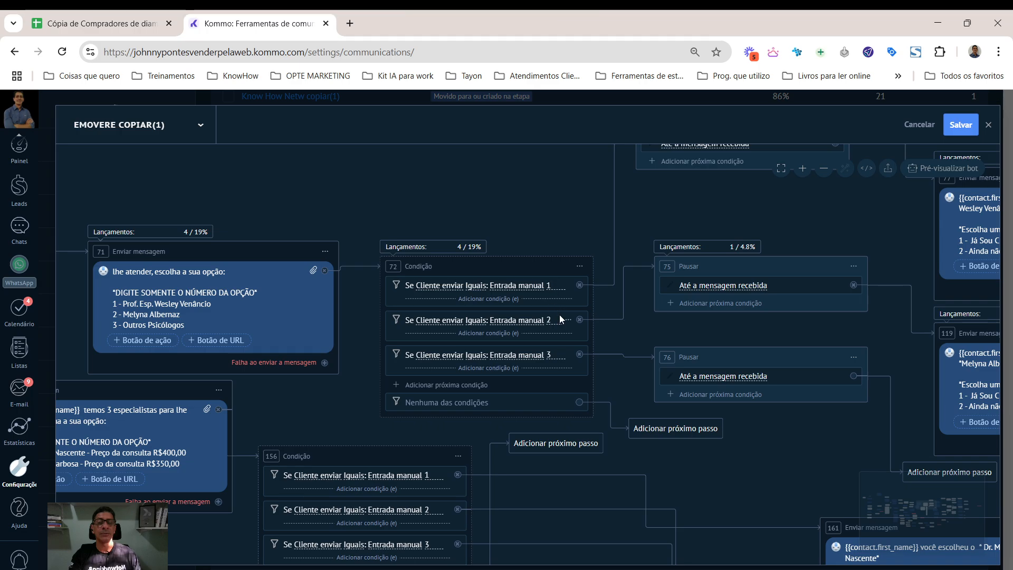
pyautogui.moveTo(597, 345); pyautogui.dragTo(459, 342)
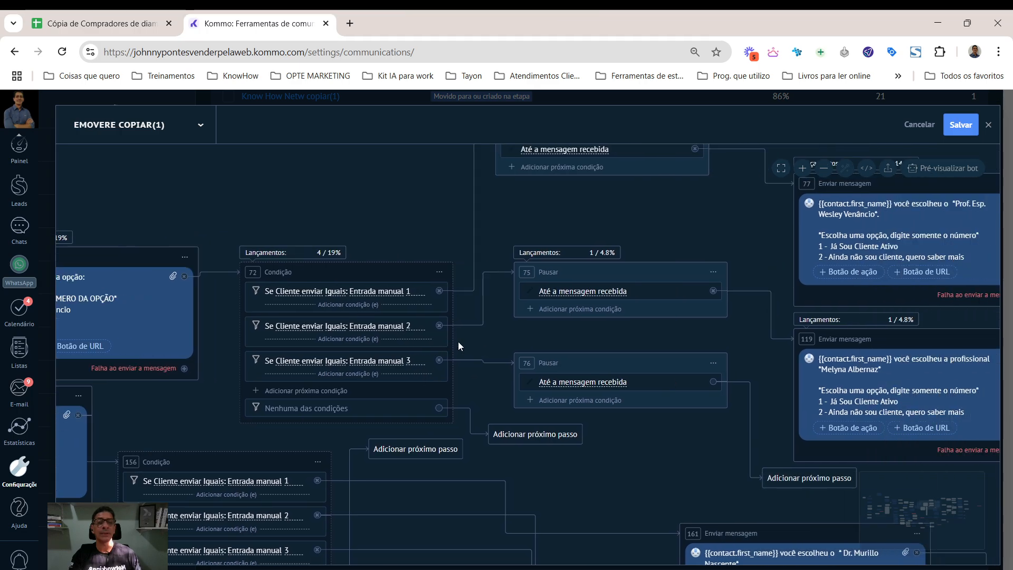
pyautogui.scroll(1, 705, 230)
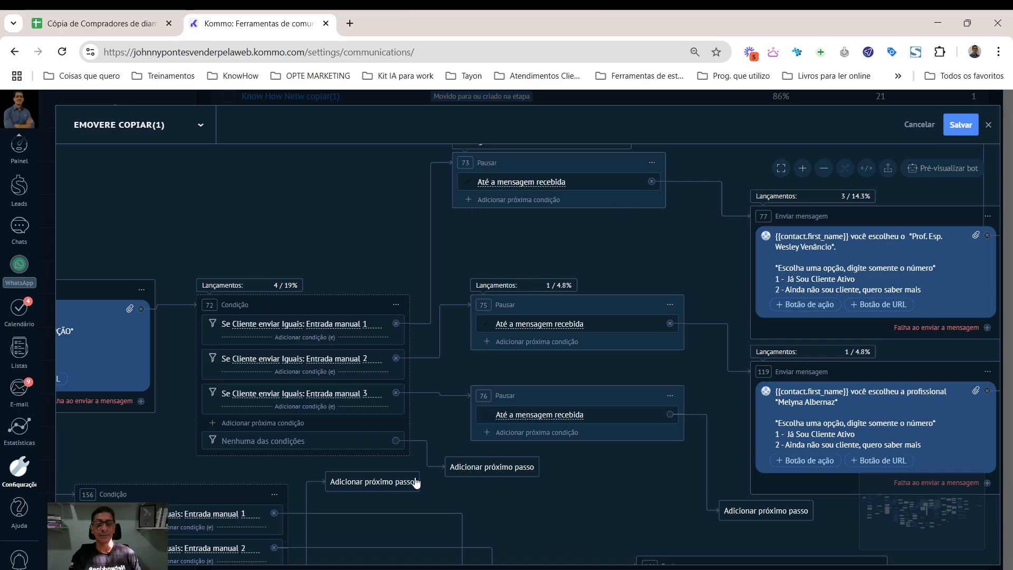
pyautogui.click(391, 484)
pyautogui.moveTo(389, 484); pyautogui.dragTo(364, 200)
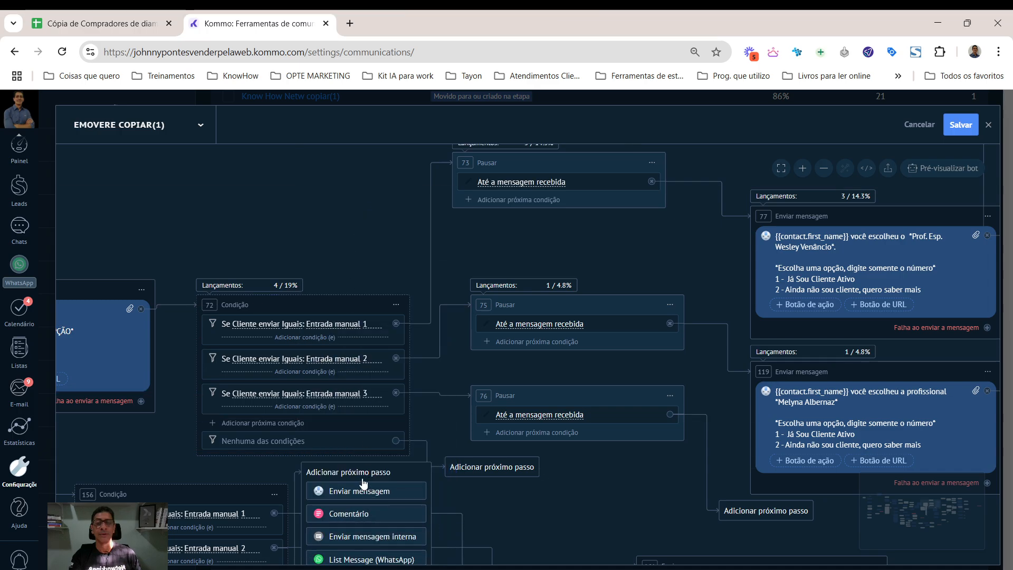
pyautogui.moveTo(363, 480); pyautogui.dragTo(579, 486)
pyautogui.scroll(-1, 579, 485)
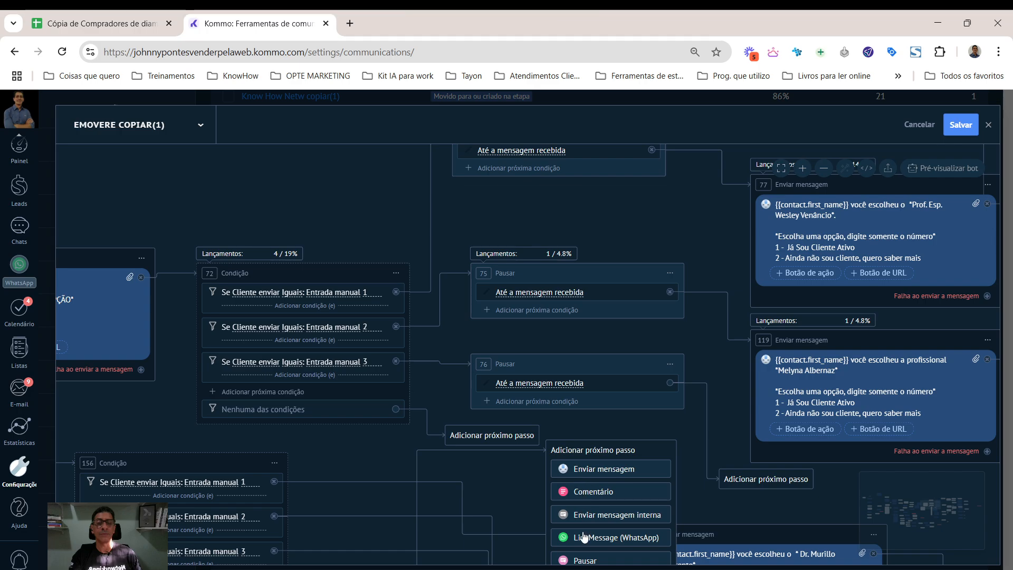
pyautogui.scroll(-3, 585, 535)
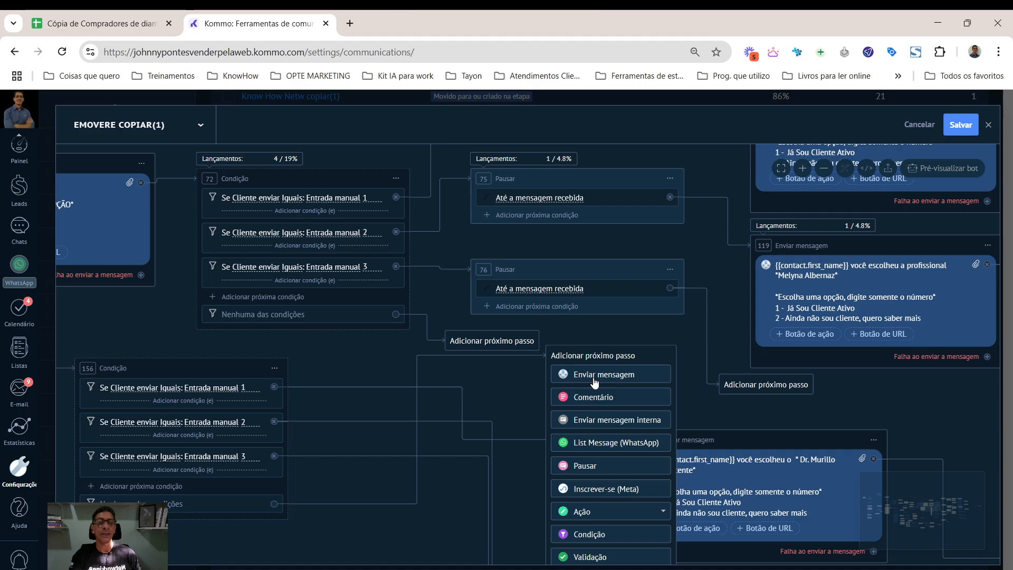
# Set pause block 83, which follows message block 77, to "Até a mensagem recebida".
pyautogui.moveTo(725, 272); pyautogui.dragTo(538, 336)
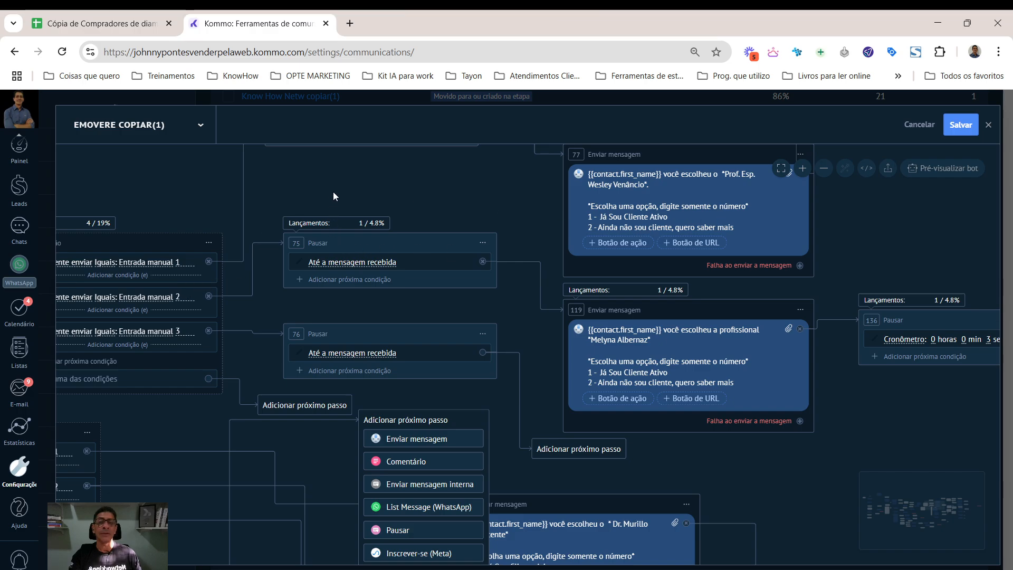
pyautogui.moveTo(335, 192); pyautogui.dragTo(232, 195)
pyautogui.scroll(1, 860, 324)
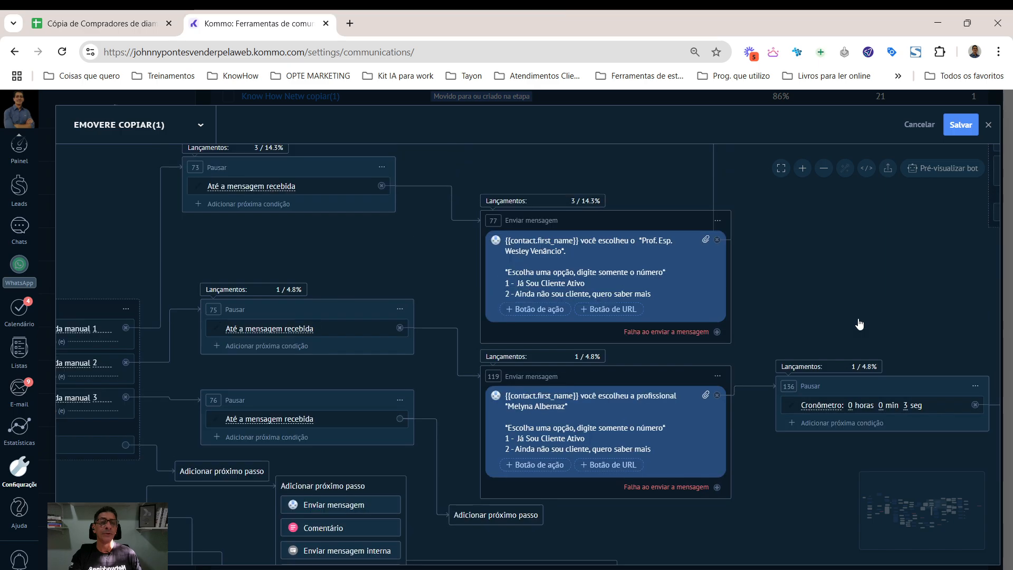
pyautogui.scroll(2, 857, 312)
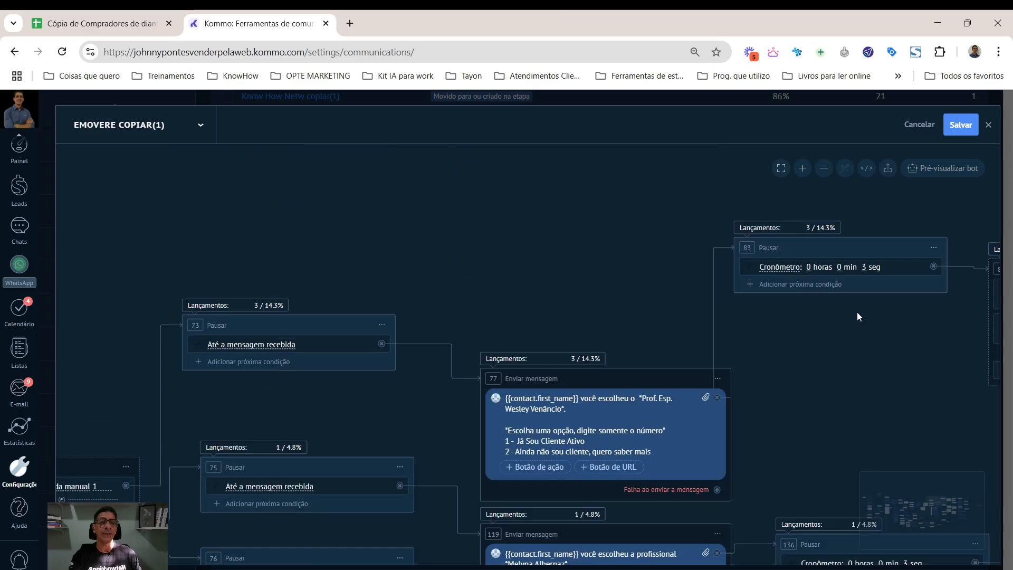
pyautogui.click(780, 268)
pyautogui.click(781, 268)
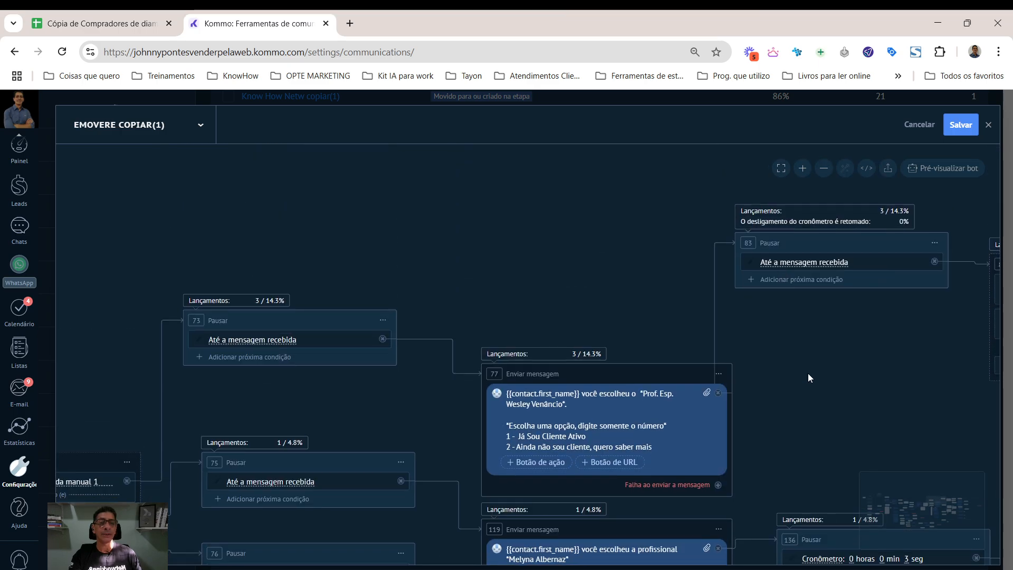
# Set pause block 136, which follows message block 119, to "Até a mensagem recebida".
pyautogui.moveTo(809, 373); pyautogui.dragTo(752, 245)
pyautogui.click(758, 389)
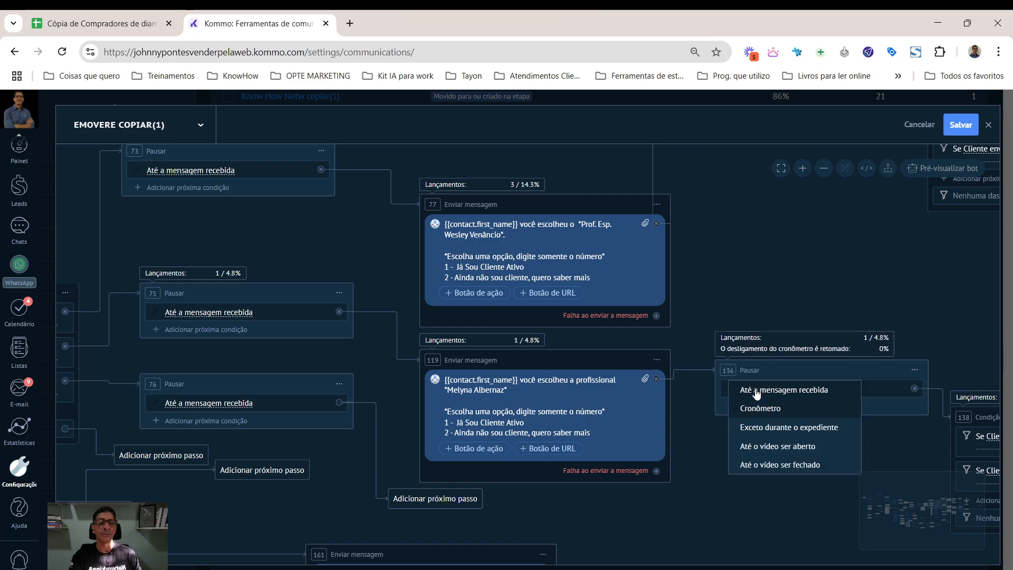
pyautogui.click(757, 390)
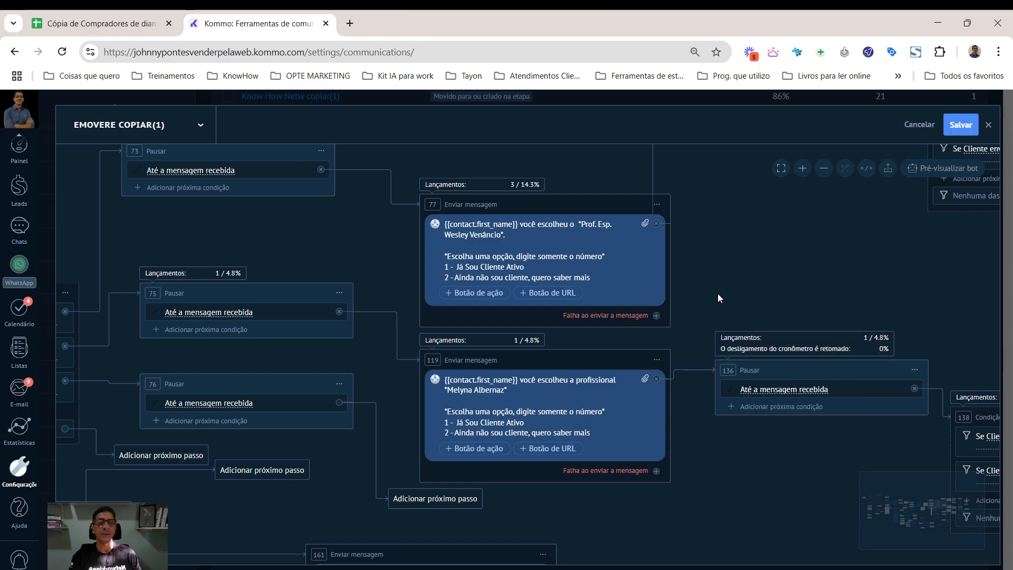
# Review the step types for block 156's "Nenhuma das condições" branch and examine condition block 72 with its pause blocks.
pyautogui.moveTo(717, 293); pyautogui.dragTo(955, 299)
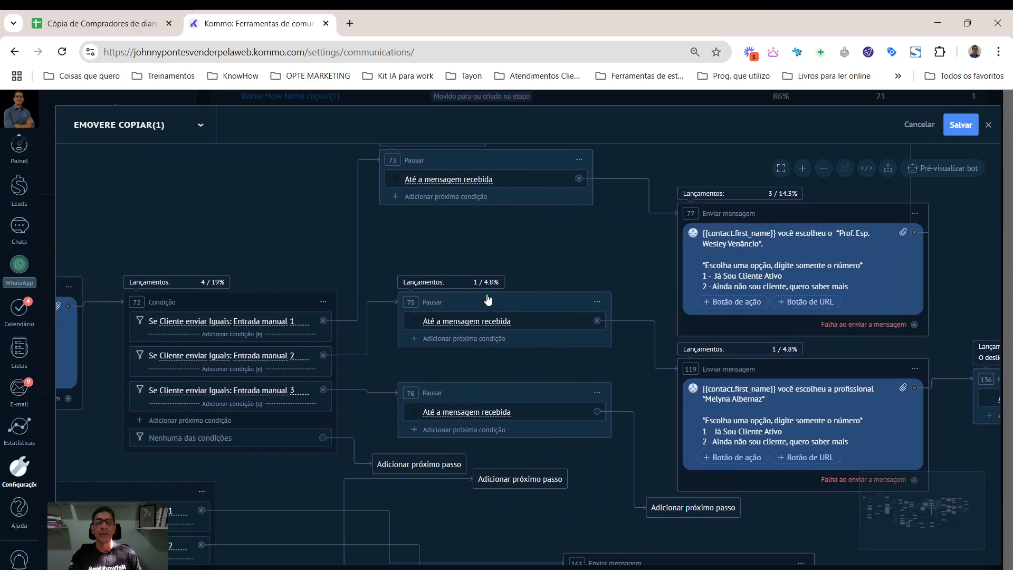
pyautogui.moveTo(387, 252); pyautogui.dragTo(434, 238)
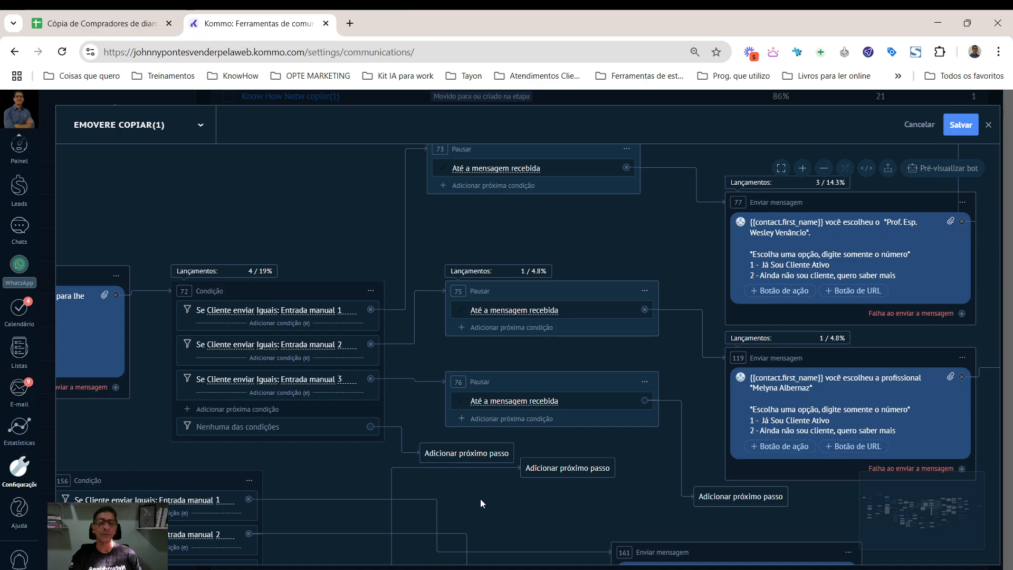
pyautogui.moveTo(480, 499); pyautogui.dragTo(358, 302)
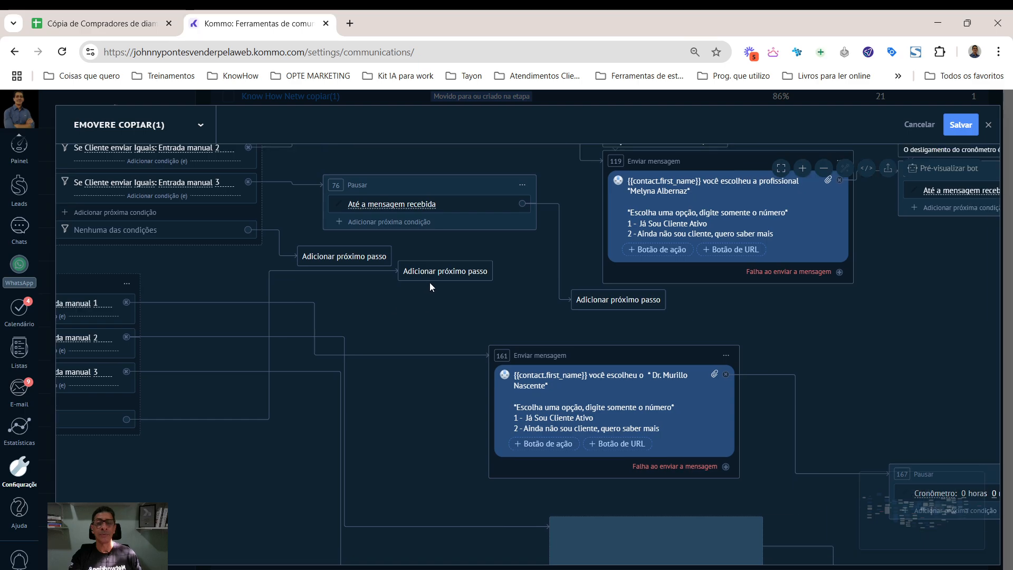
pyautogui.click(434, 271)
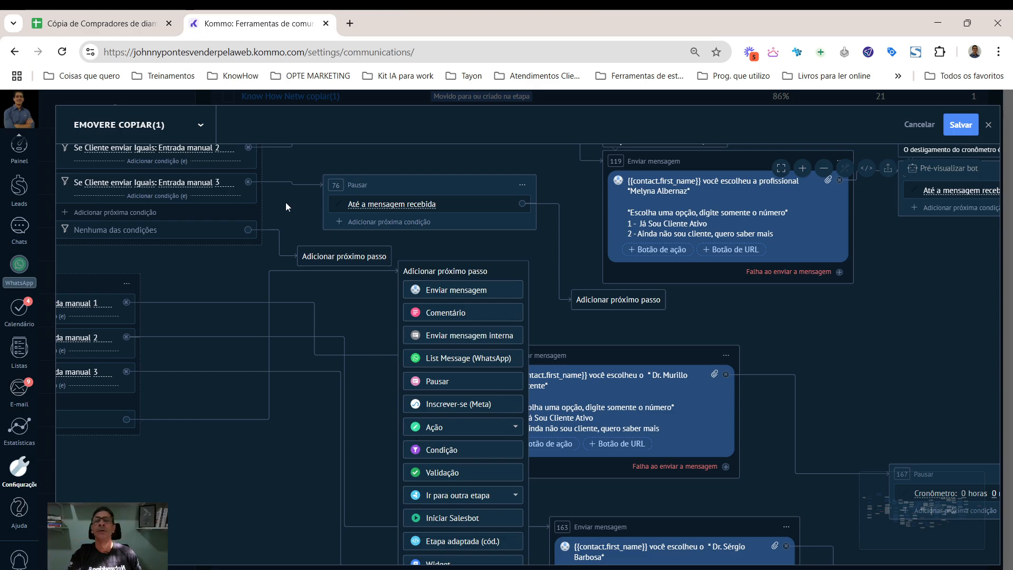
pyautogui.moveTo(286, 202); pyautogui.dragTo(451, 353)
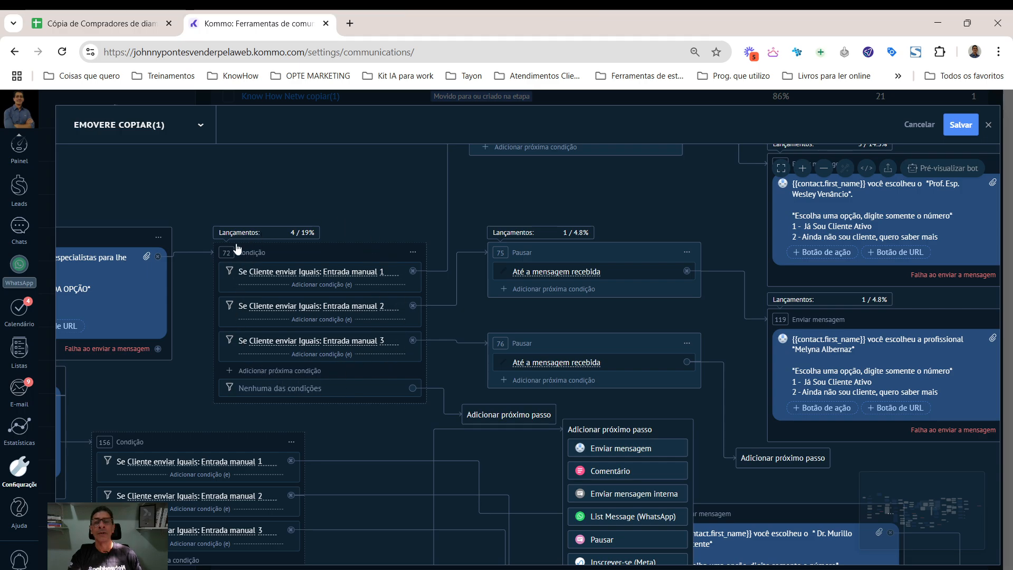
# Examine the field and comparison-value options of the first condition in condition block 72.
pyautogui.click(257, 279)
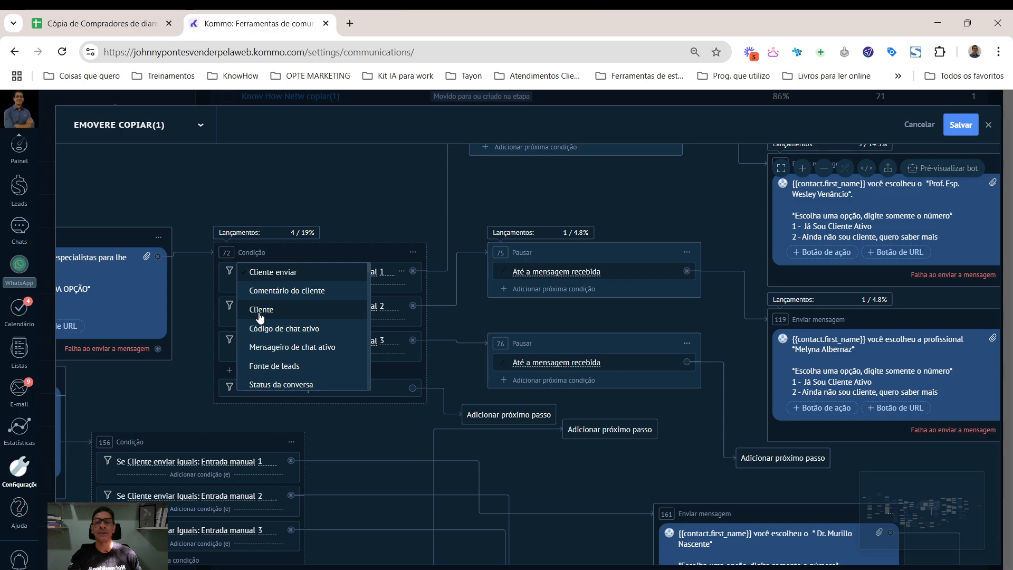
pyautogui.click(265, 273)
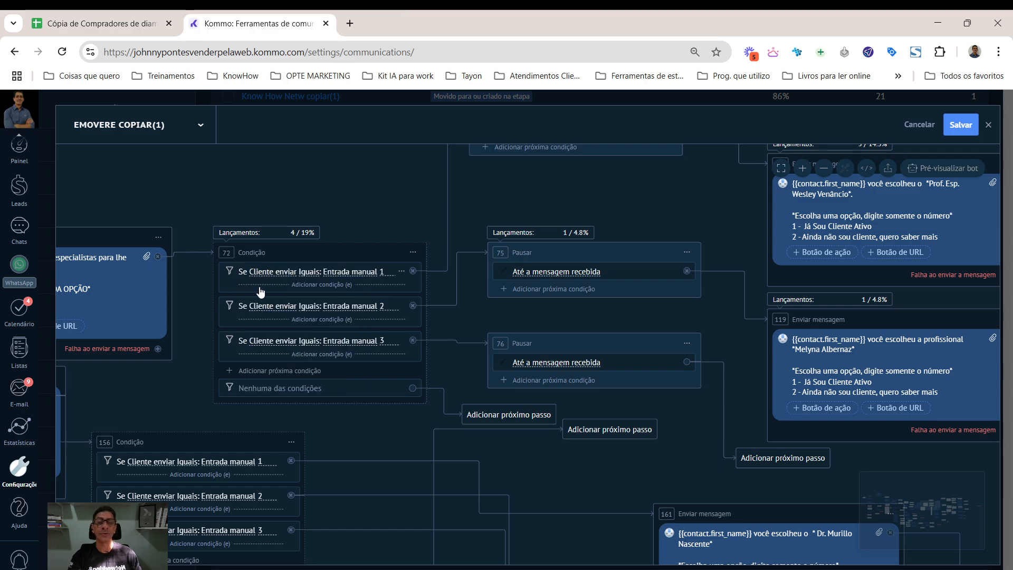
pyautogui.click(335, 273)
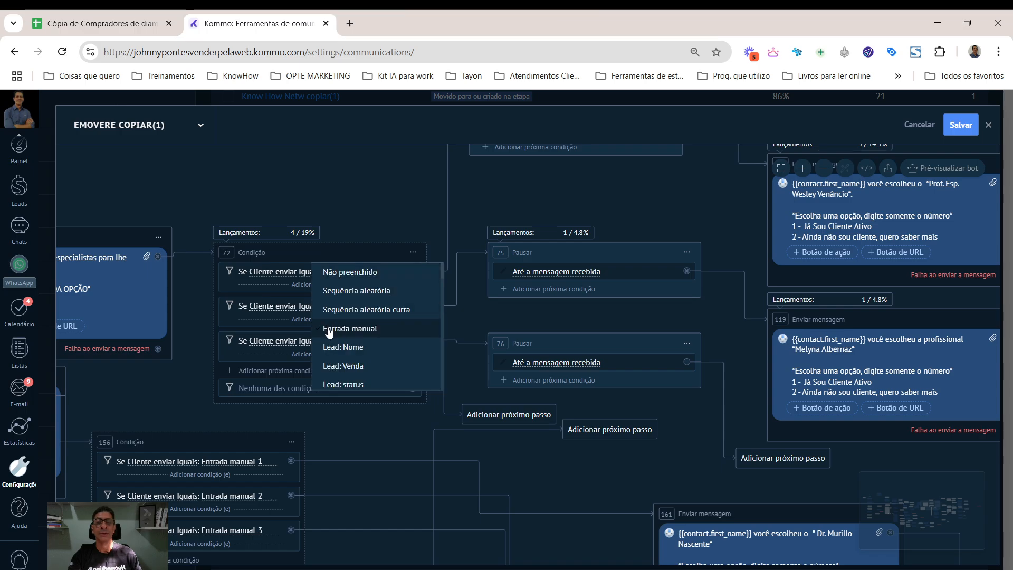
pyautogui.click(363, 219)
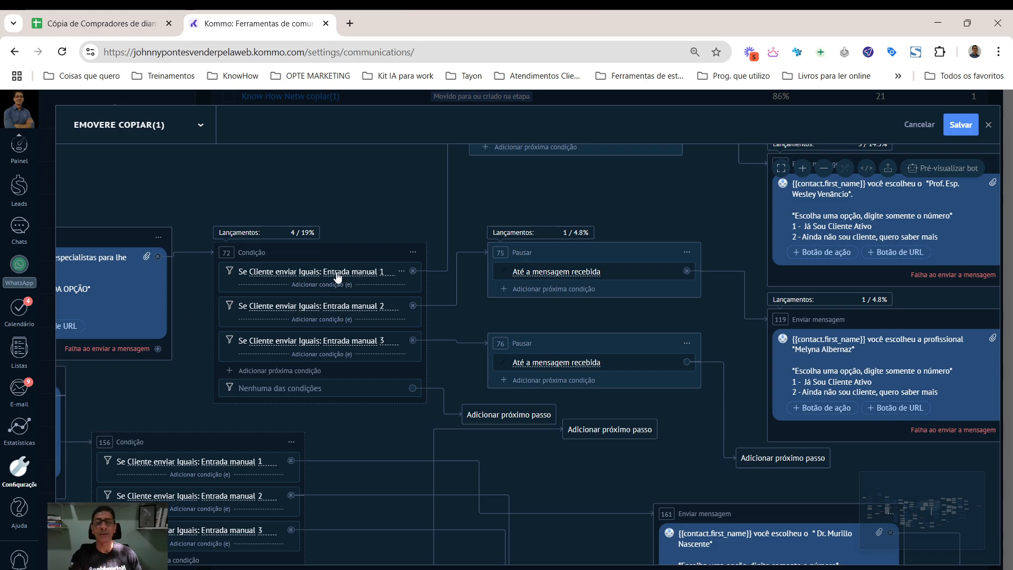
pyautogui.click(268, 273)
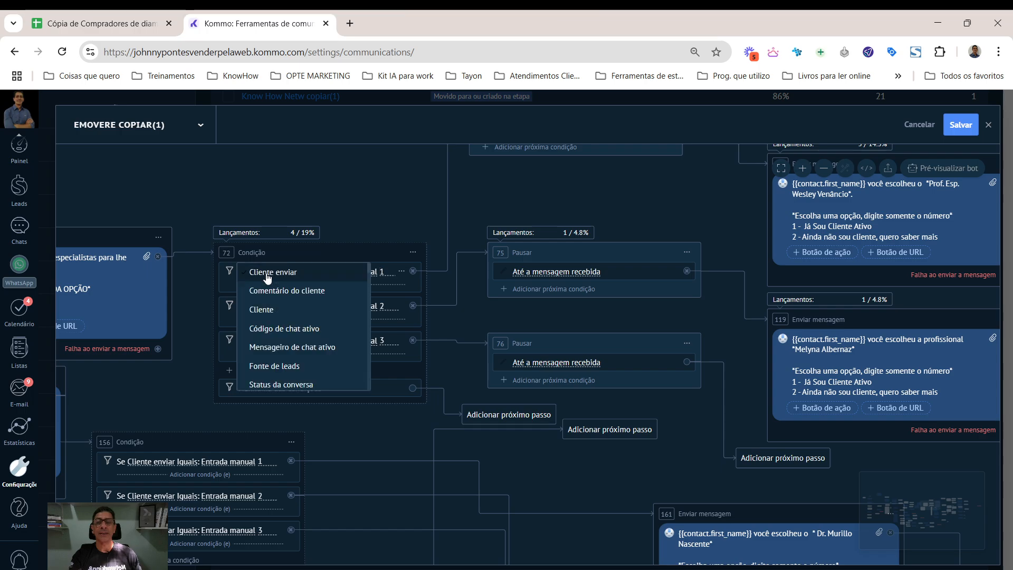
# Review the wait options of pause block 75, keeping "Até a mensagem recebida".
pyautogui.click(541, 272)
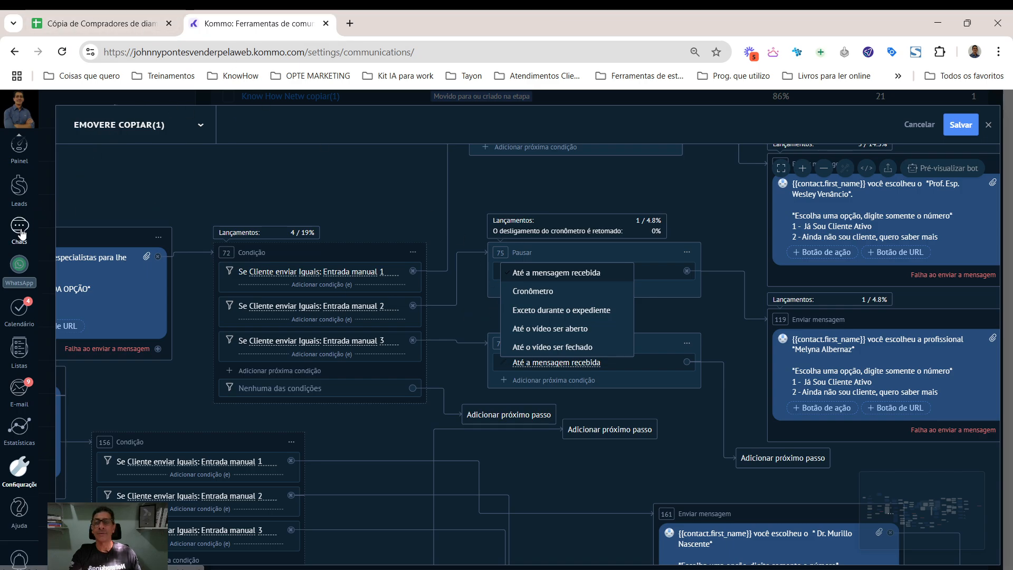
pyautogui.scroll(2, 64, 199)
pyautogui.scroll(-1, 374, 254)
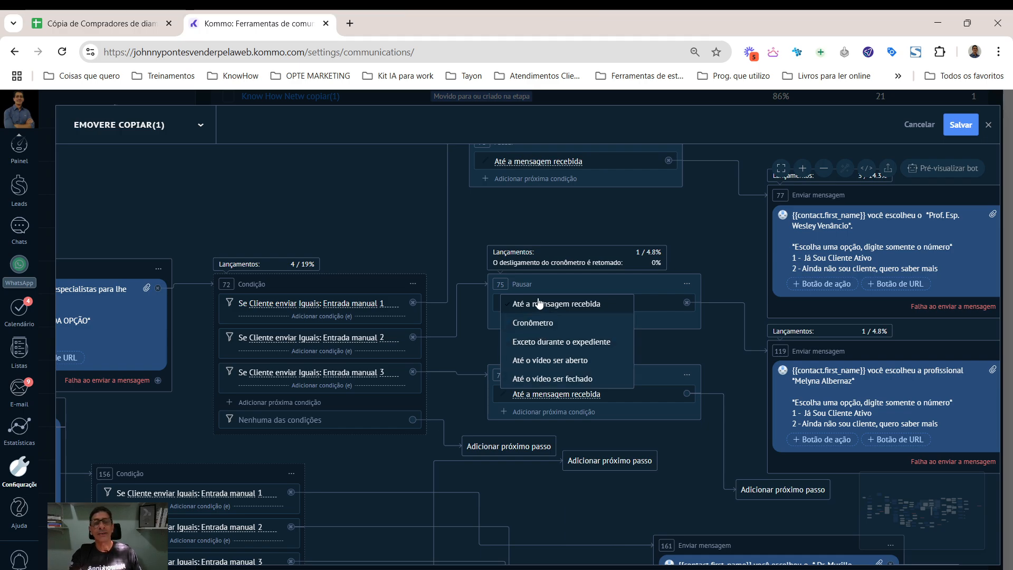
pyautogui.click(568, 305)
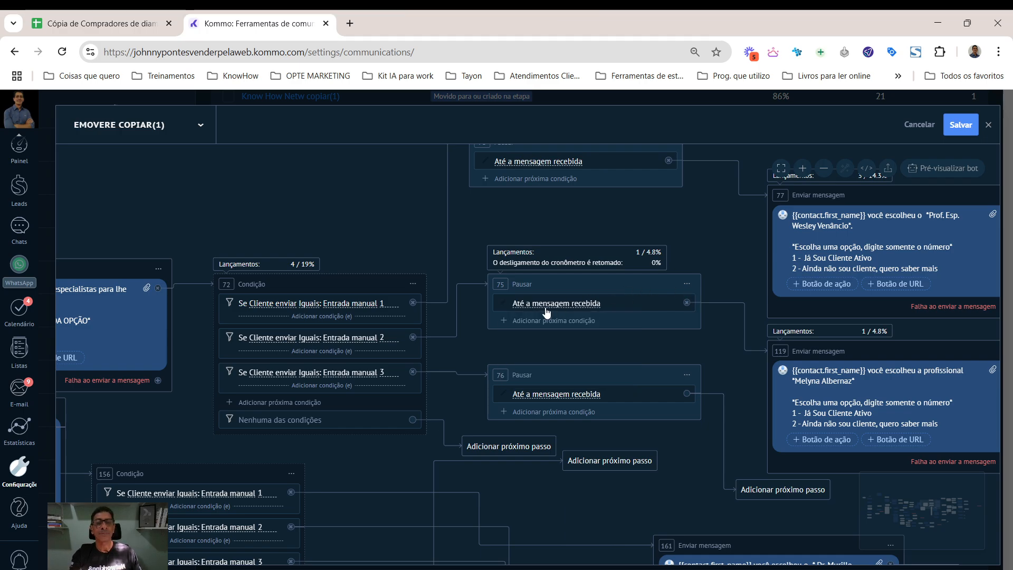
pyautogui.click(547, 310)
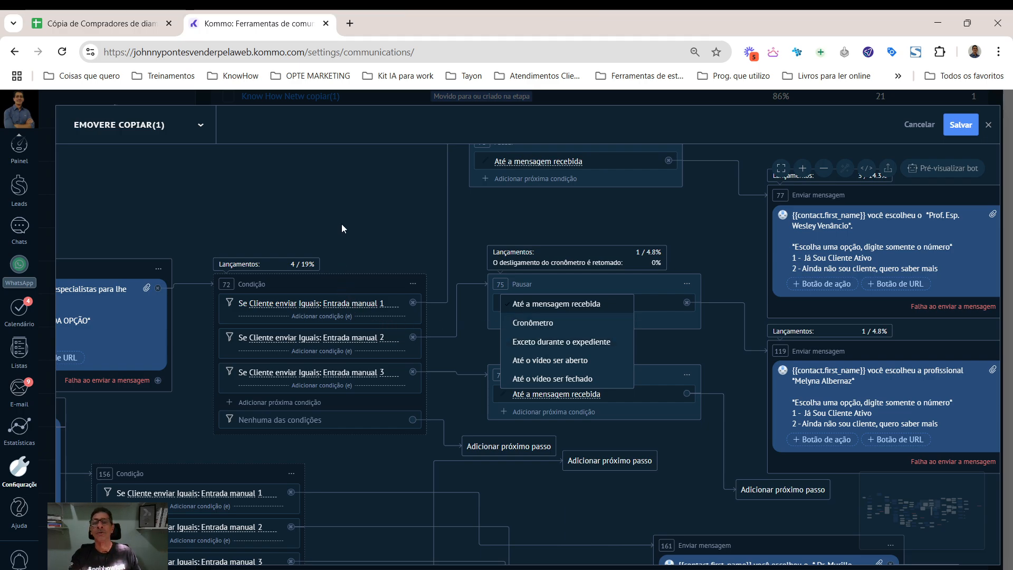
pyautogui.click(362, 206)
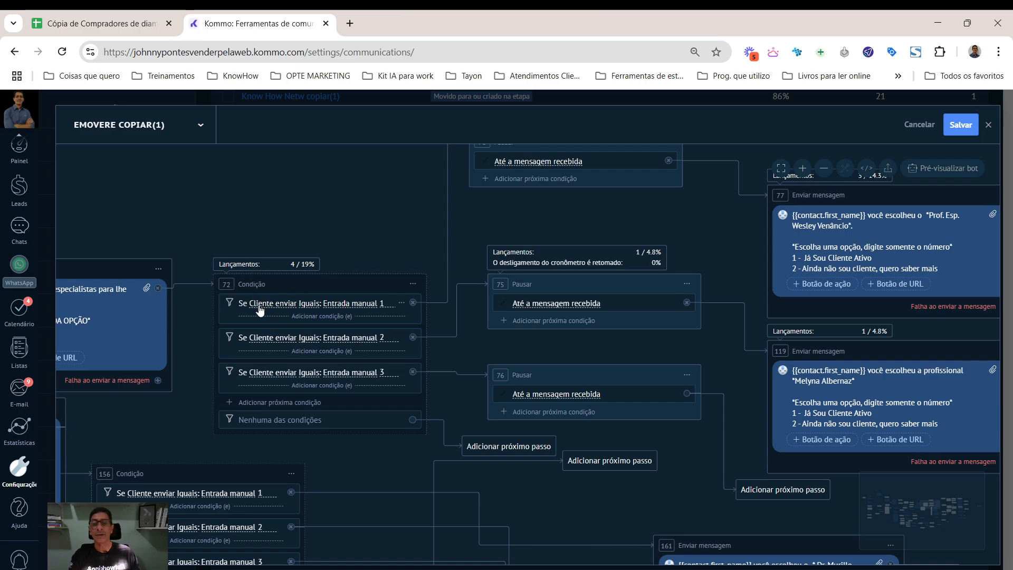
# Move the next-step placeholder of block 156's "Nenhuma das condições" branch down to the empty area below message block 234.
pyautogui.scroll(-3, 420, 426)
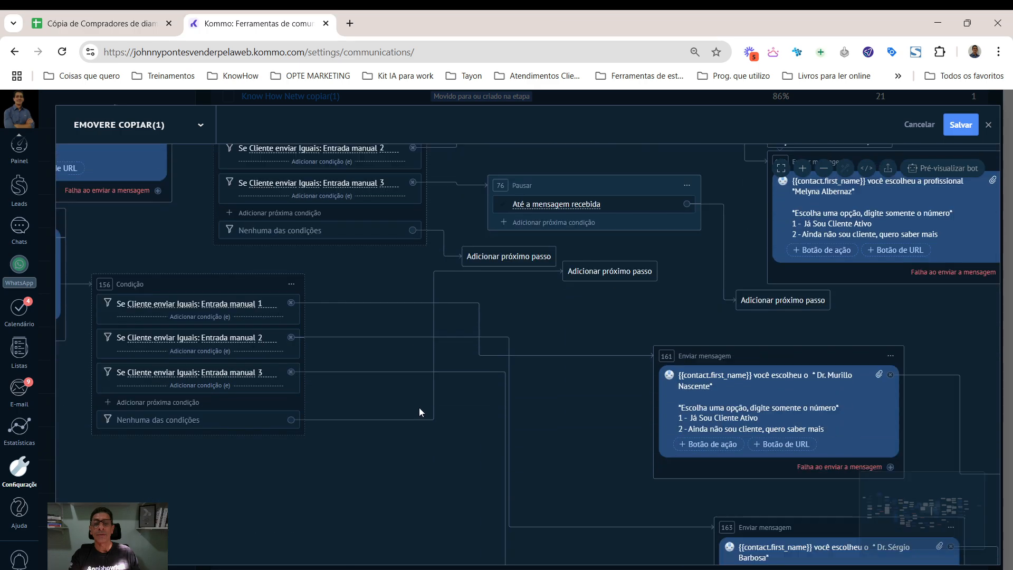
pyautogui.scroll(-1, 421, 396)
pyautogui.moveTo(606, 247); pyautogui.dragTo(341, 429)
pyautogui.scroll(-5, 340, 430)
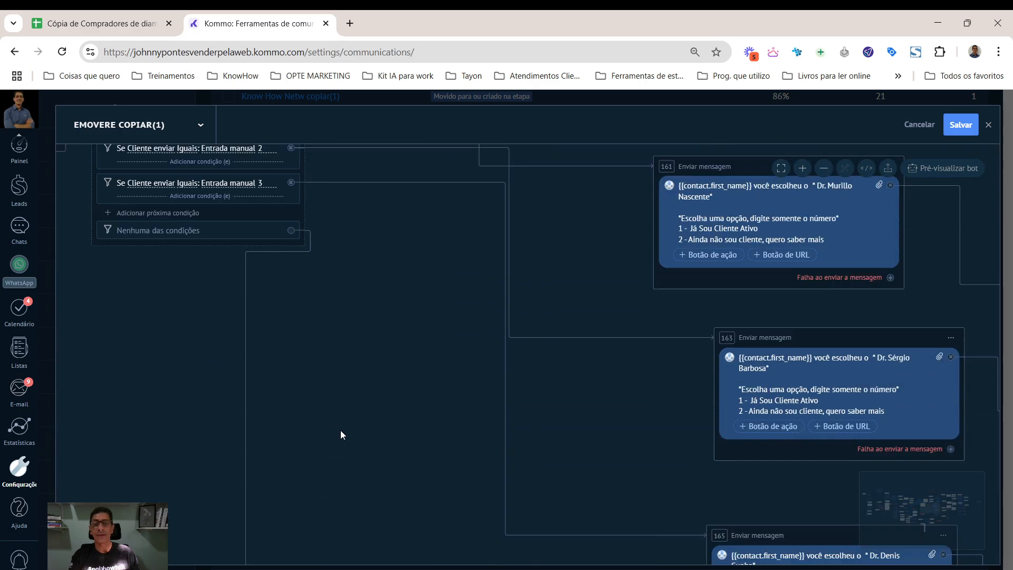
pyautogui.scroll(-10, 337, 424)
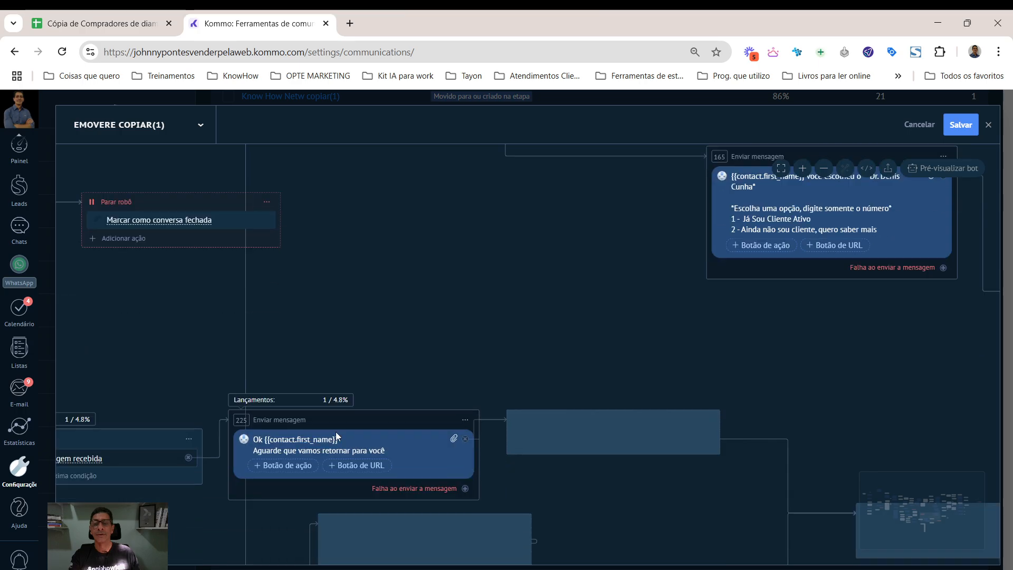
pyautogui.scroll(9, 321, 361)
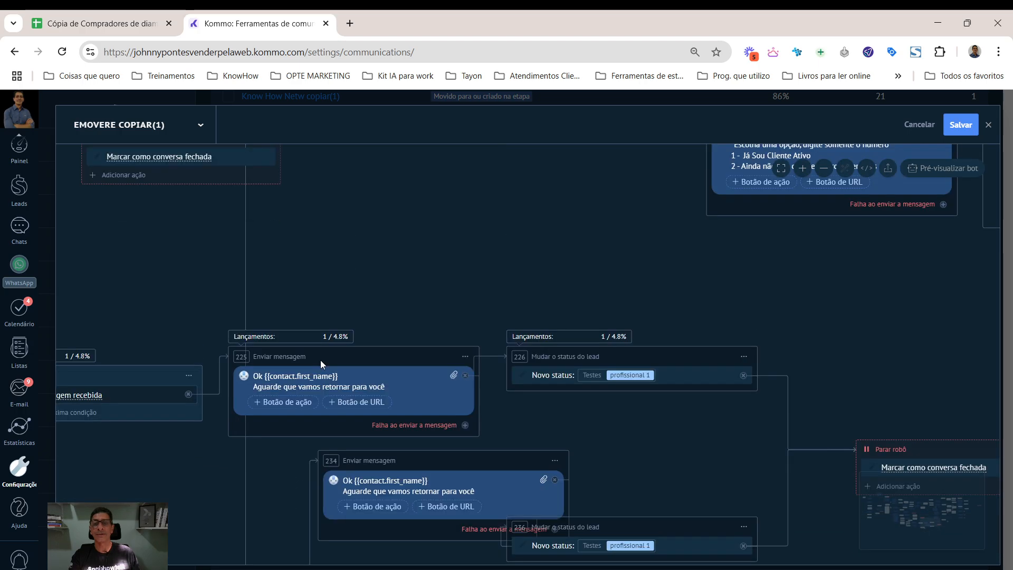
pyautogui.scroll(3, 321, 360)
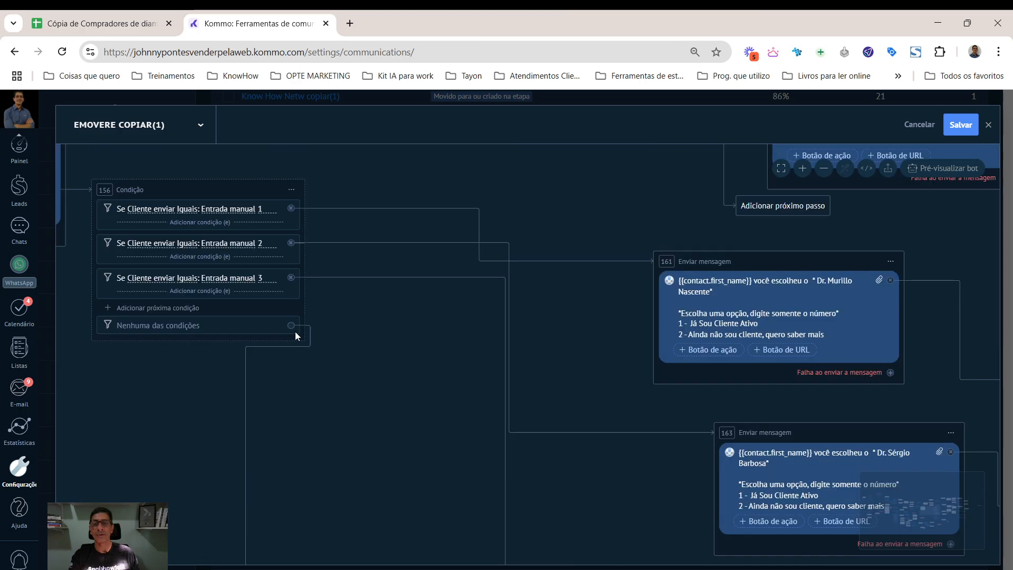
pyautogui.click(308, 325)
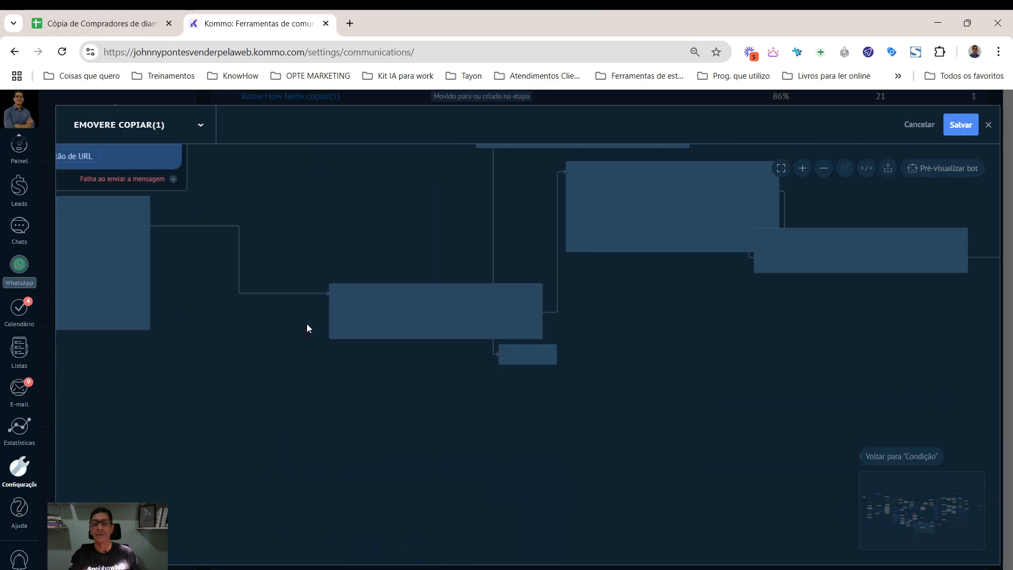
pyautogui.moveTo(530, 364); pyautogui.dragTo(668, 430)
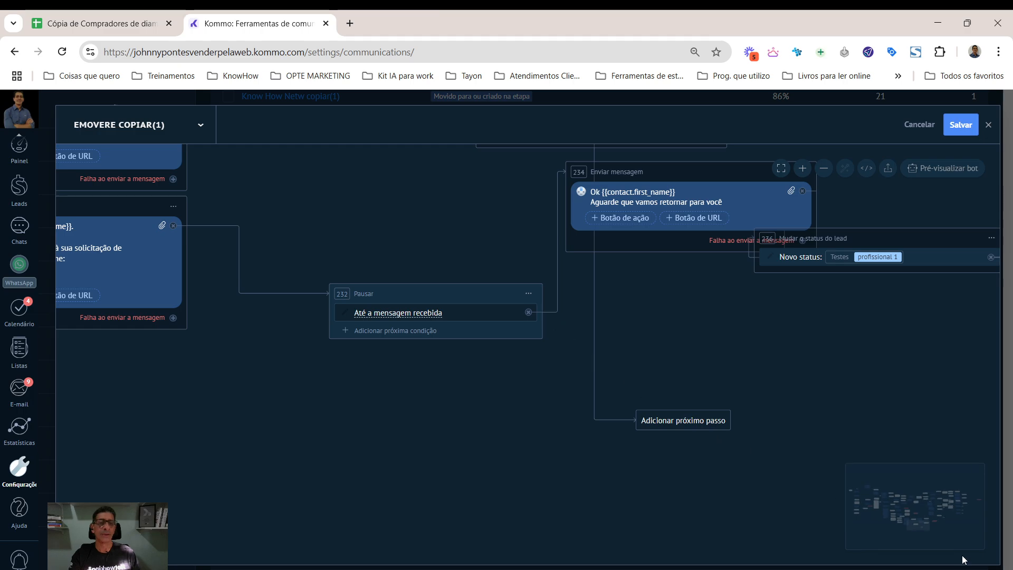
# Shift the branch's next-step placeholder below pause block 232 and move status block 236 down, clear of message block 234.
pyautogui.moveTo(926, 522)
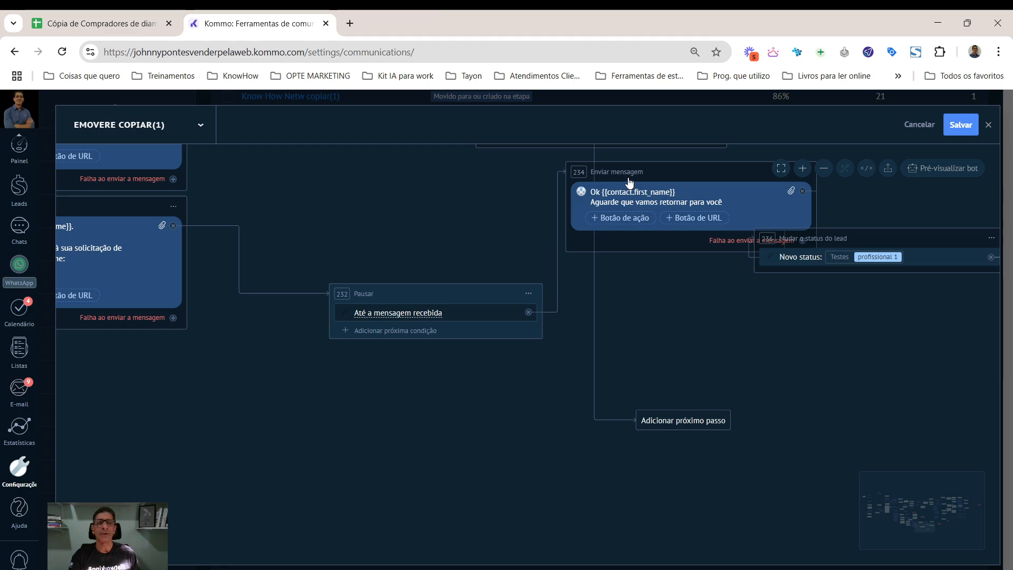
pyautogui.click(677, 427)
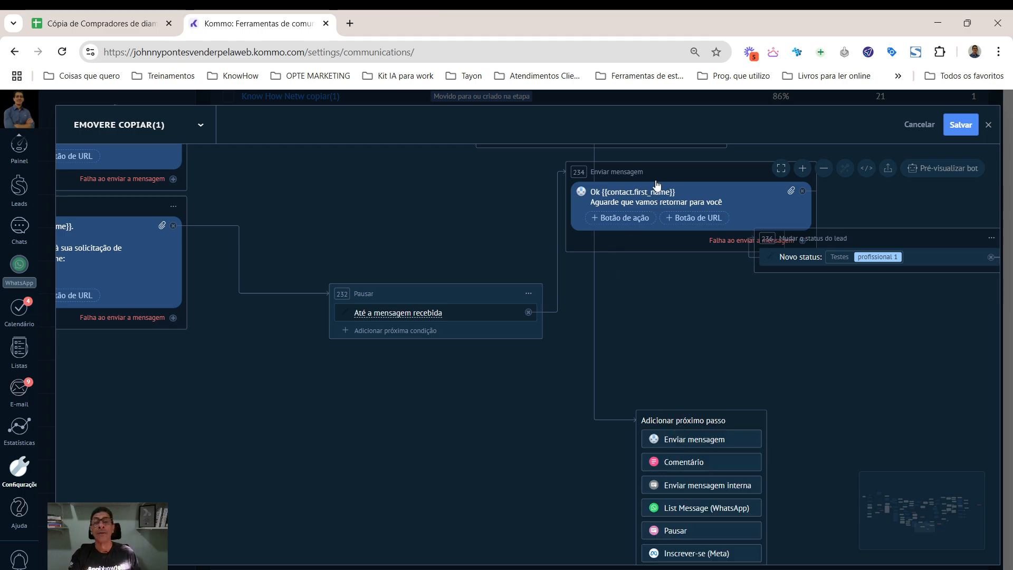
pyautogui.moveTo(897, 495)
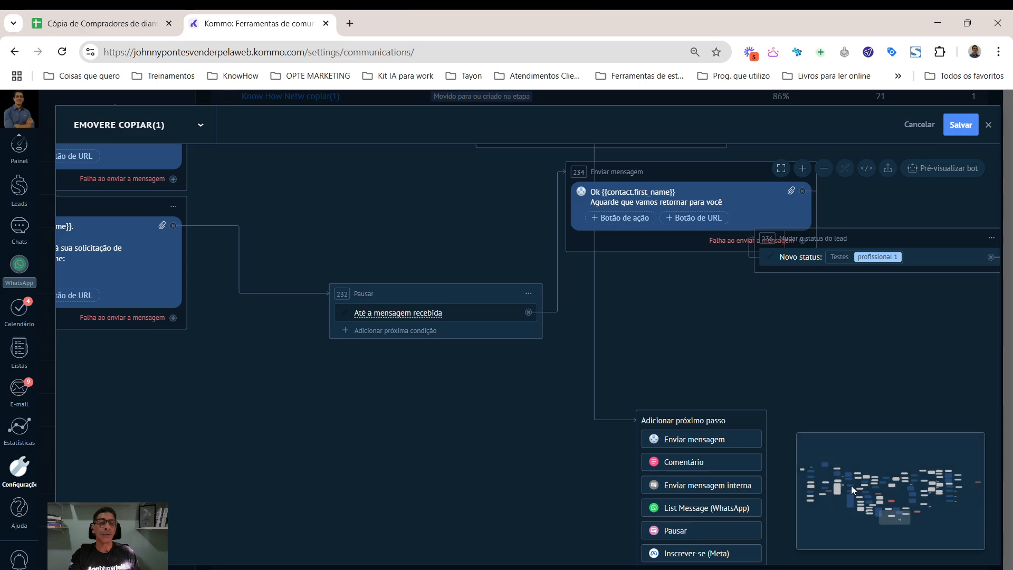
pyautogui.click(743, 362)
pyautogui.moveTo(690, 428); pyautogui.dragTo(513, 470)
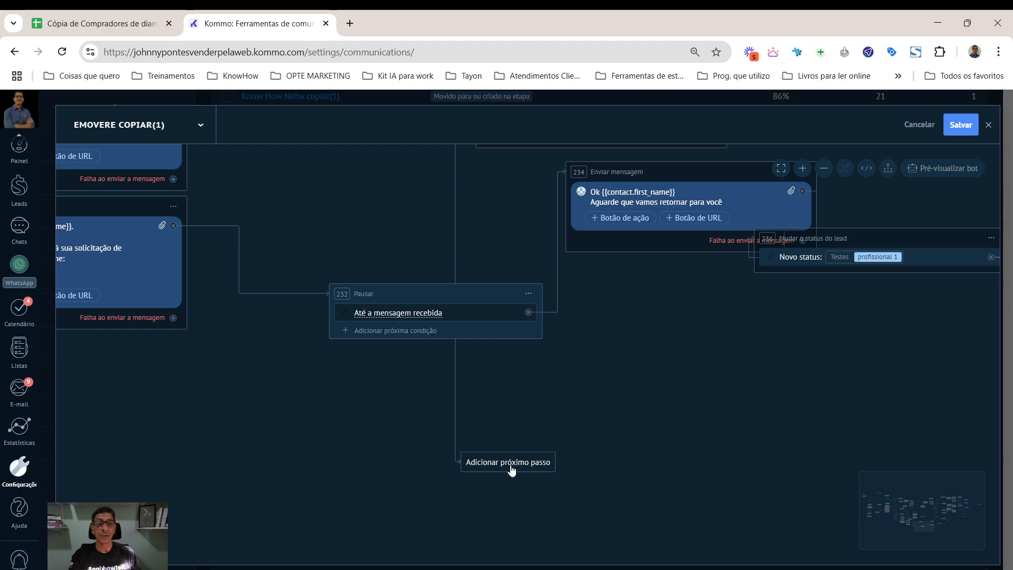
pyautogui.moveTo(943, 240); pyautogui.dragTo(943, 326)
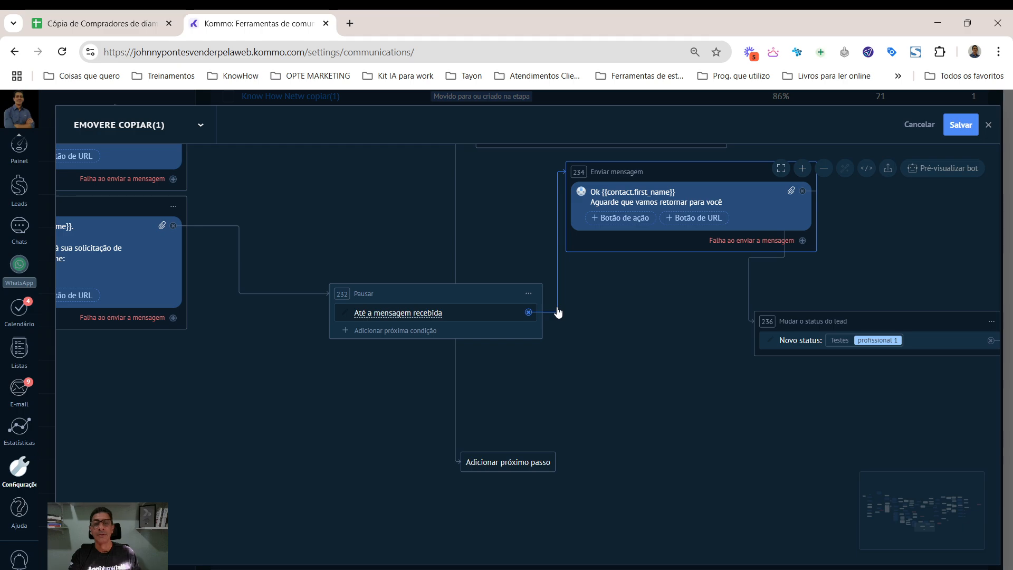
# Move the placeholder of block 156's "Nenhuma das condições" branch beneath message block 234 and add a Condição step there.
pyautogui.click(492, 465)
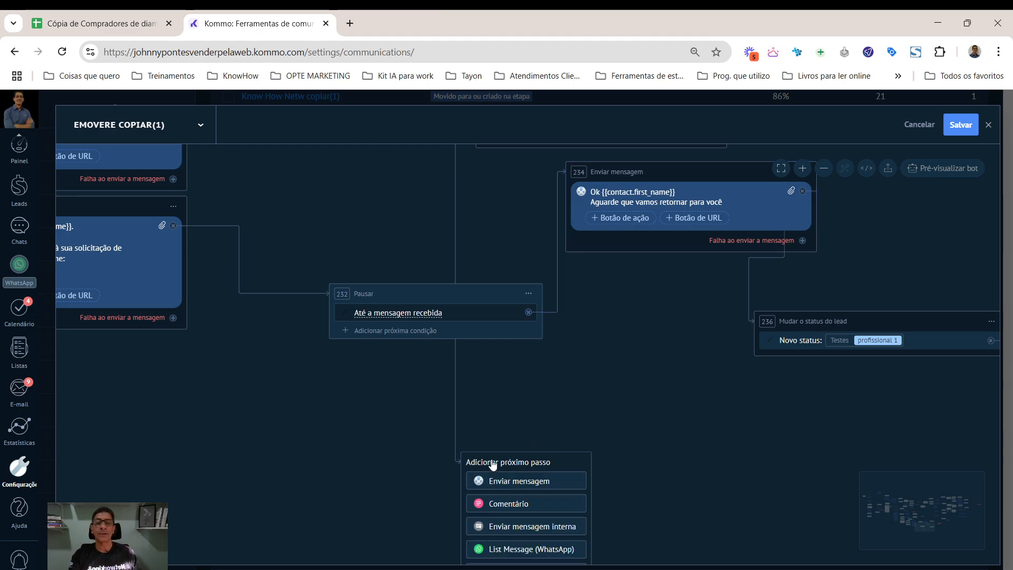
pyautogui.moveTo(492, 464); pyautogui.dragTo(619, 298)
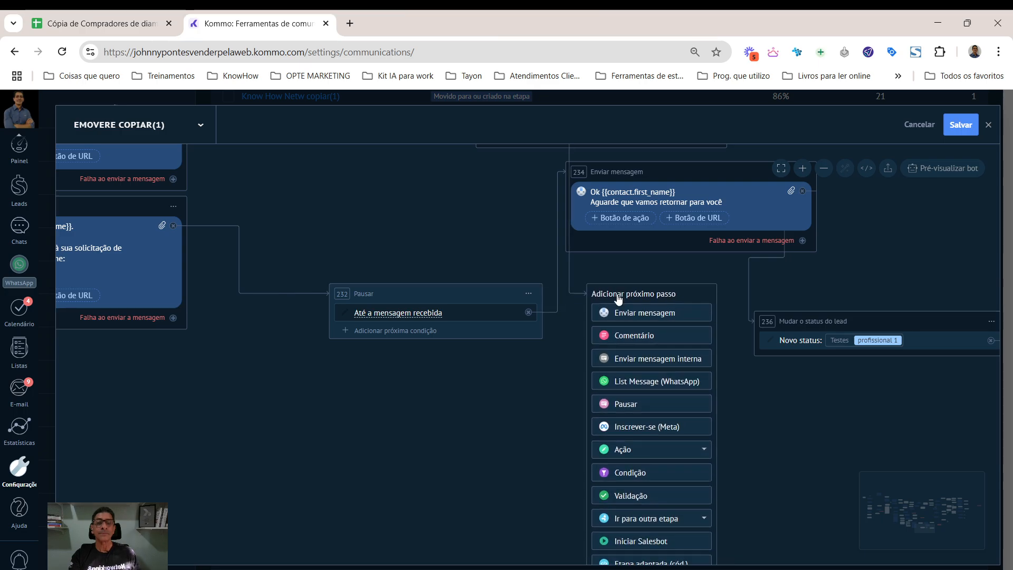
pyautogui.click(622, 478)
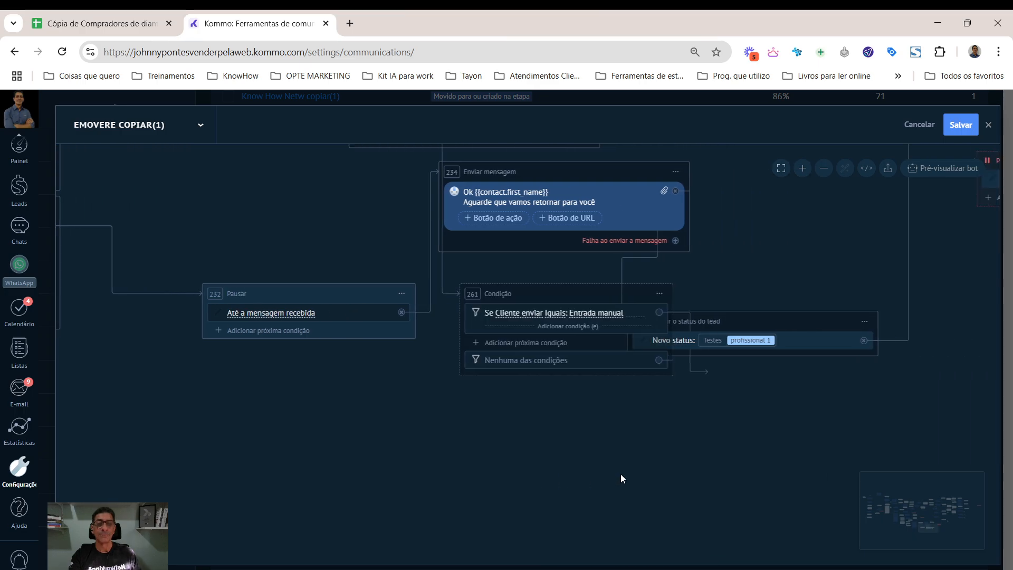
# Place the new condition block below pause block 232 and line up its two next-step placeholders to its right.
pyautogui.moveTo(550, 294); pyautogui.dragTo(402, 463)
pyautogui.moveTo(678, 471); pyautogui.dragTo(624, 509)
pyautogui.moveTo(734, 376); pyautogui.dragTo(652, 460)
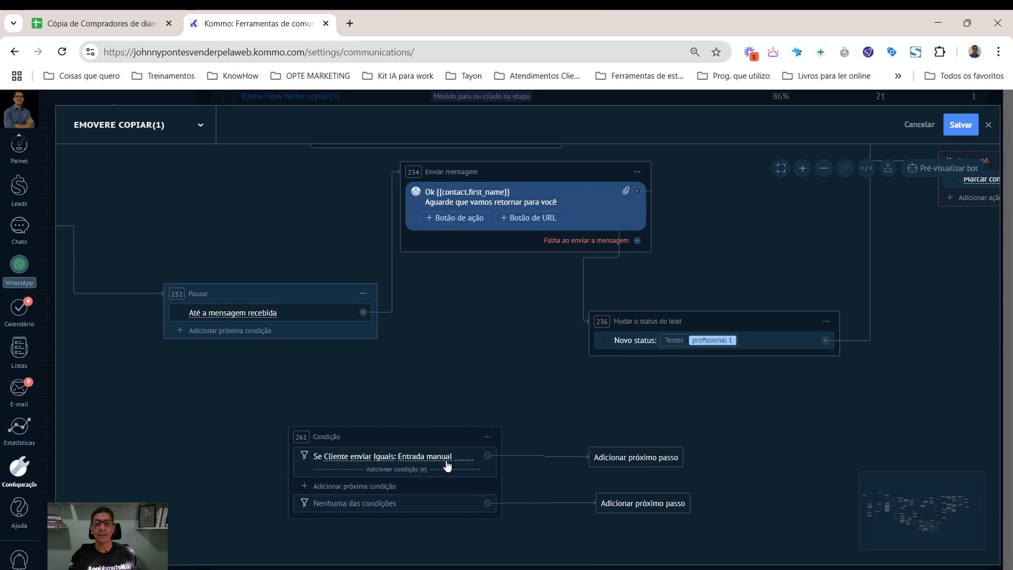
pyautogui.moveTo(420, 449); pyautogui.dragTo(429, 418)
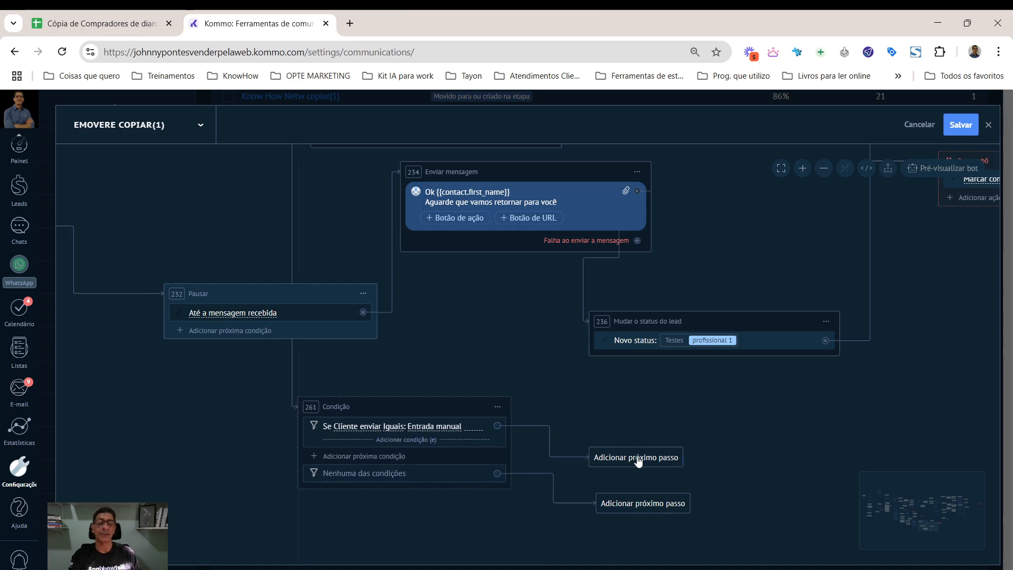
pyautogui.moveTo(636, 457); pyautogui.dragTo(639, 430)
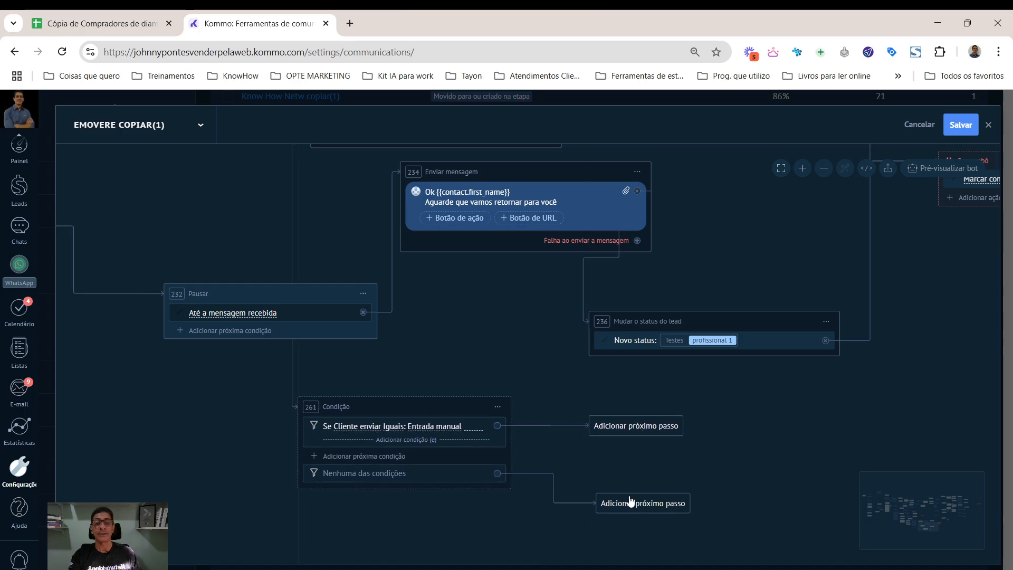
pyautogui.moveTo(622, 502); pyautogui.dragTo(624, 475)
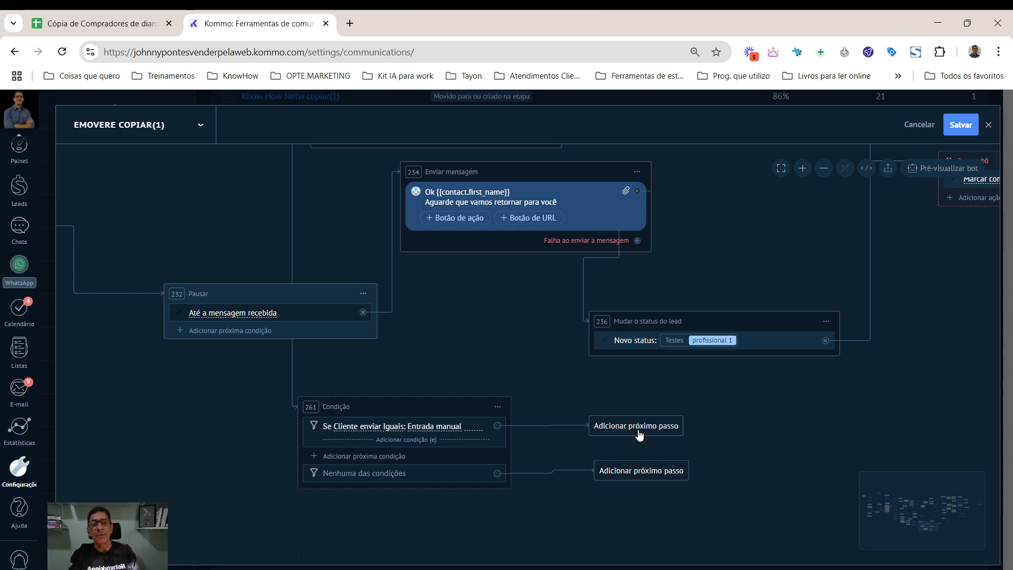
pyautogui.moveTo(635, 473); pyautogui.dragTo(621, 477)
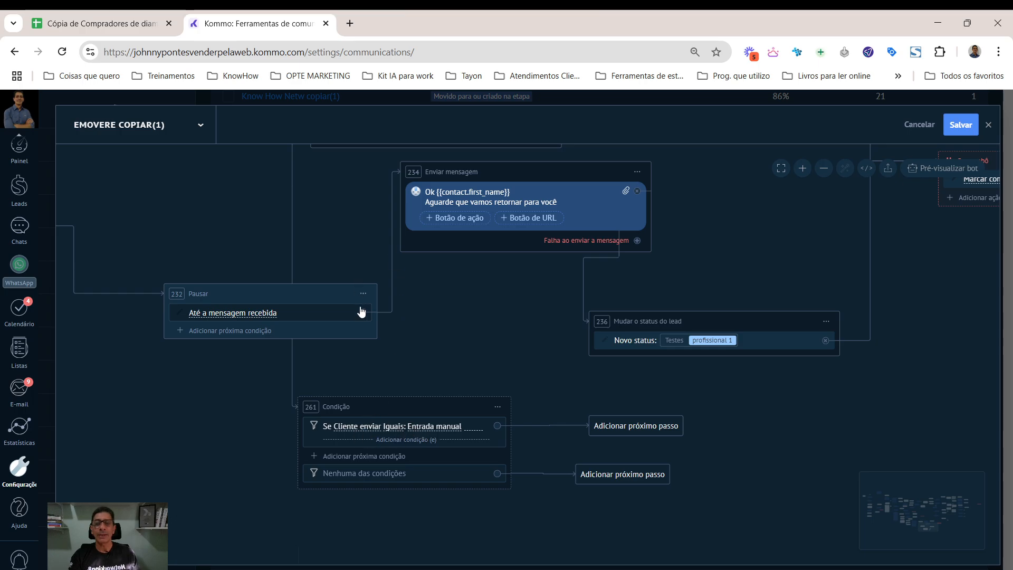
# Add two more conditions to condition block 261 and set its three manual entries to 1, 2 and 3, matching block 156.
pyautogui.scroll(3, 360, 310)
pyautogui.scroll(10, 361, 310)
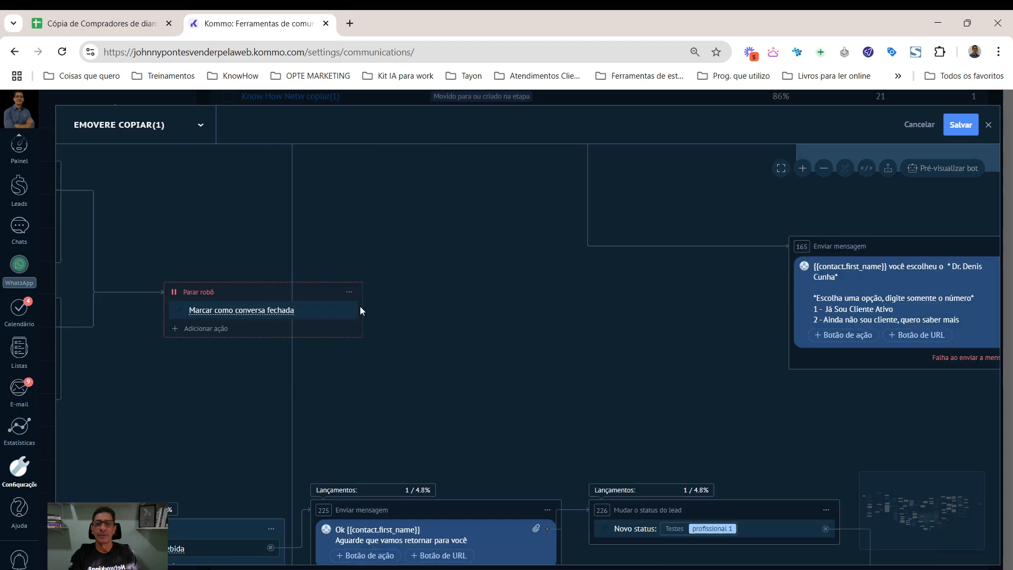
pyautogui.scroll(2, 361, 311)
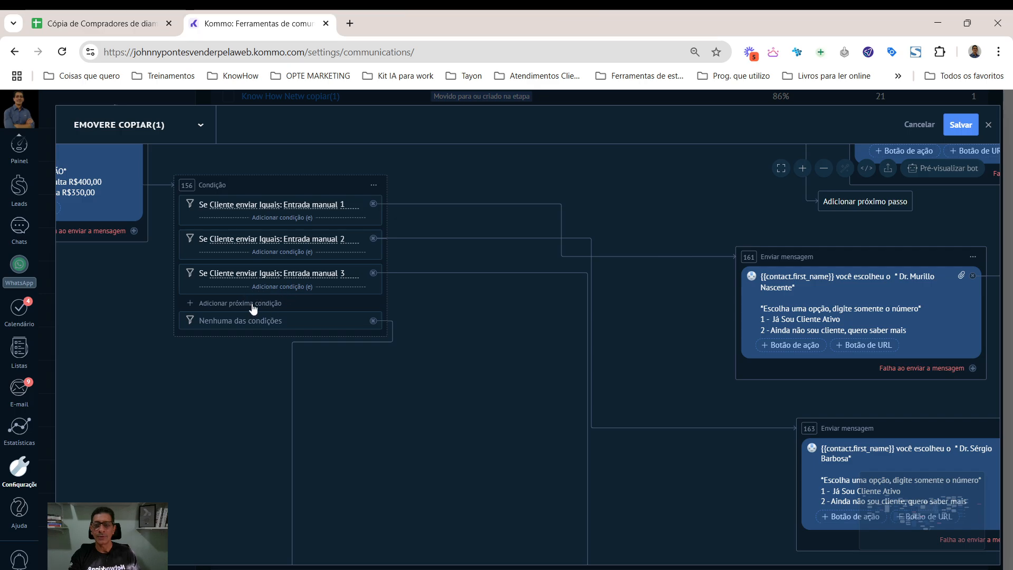
pyautogui.scroll(-10, 526, 371)
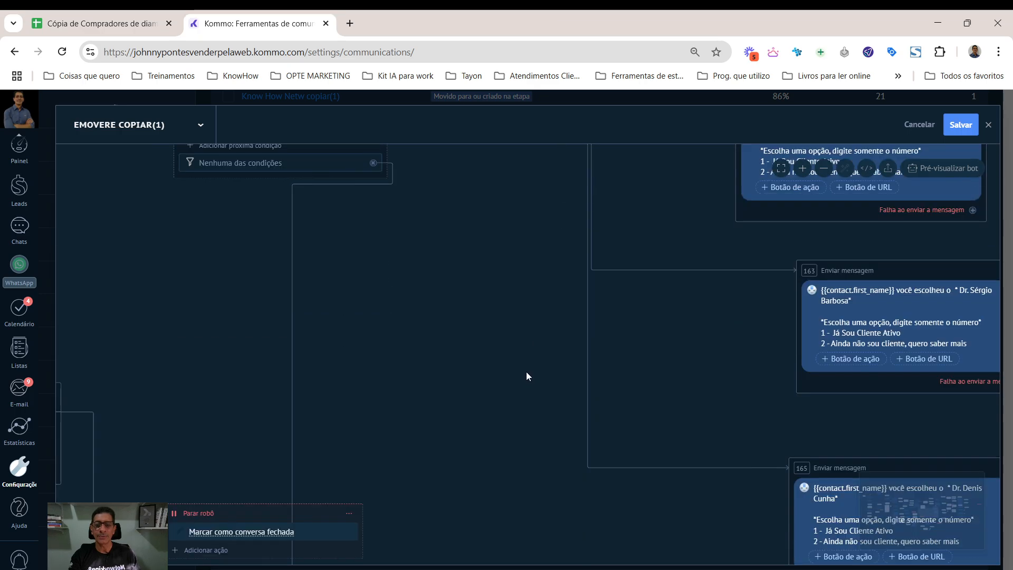
pyautogui.scroll(-10, 527, 375)
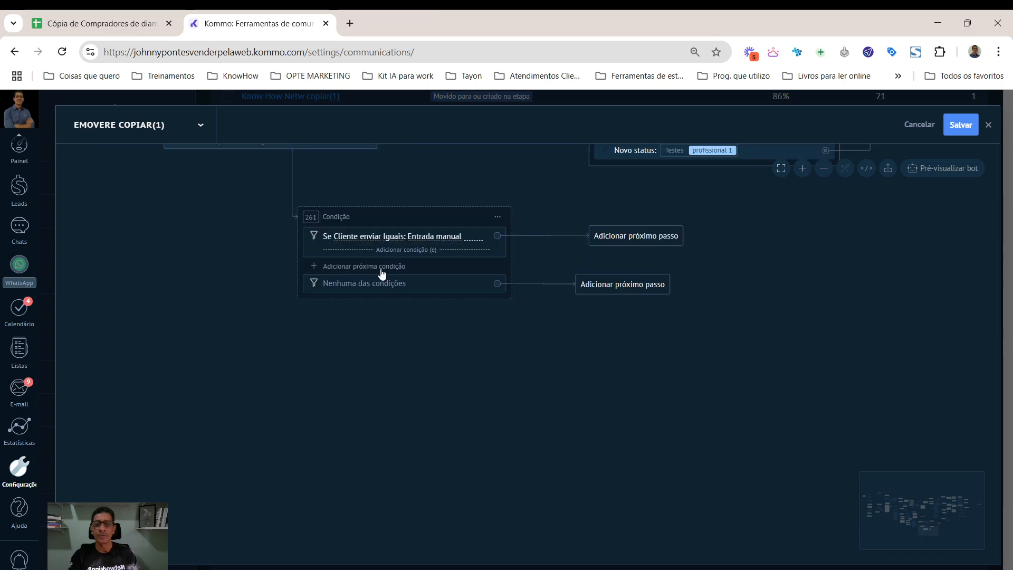
pyautogui.click(382, 269)
pyautogui.click(382, 302)
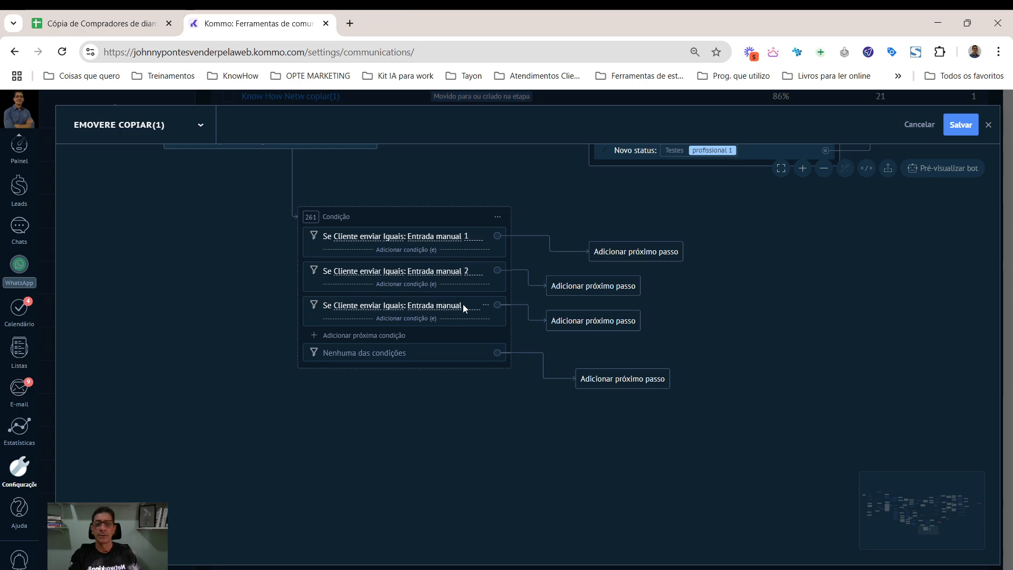
pyautogui.write('3')
# Align the next-step placeholders of block 261's three conditions in one column and move the "Nenhuma das condições" placeholder beneath the block.
pyautogui.moveTo(618, 258); pyautogui.dragTo(622, 239)
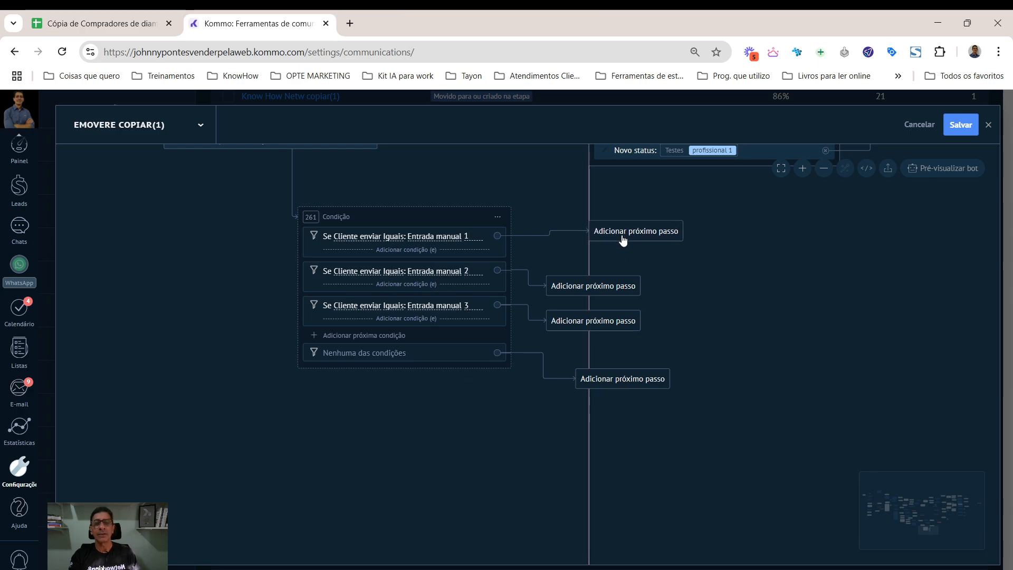
pyautogui.moveTo(593, 289); pyautogui.dragTo(636, 274)
pyautogui.moveTo(589, 324); pyautogui.dragTo(636, 322)
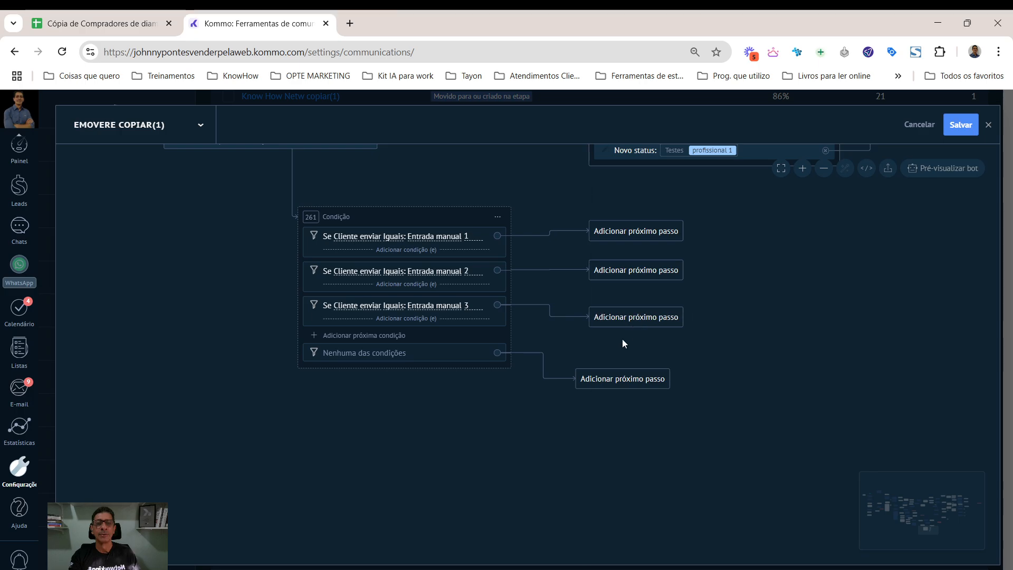
pyautogui.moveTo(609, 381); pyautogui.dragTo(456, 417)
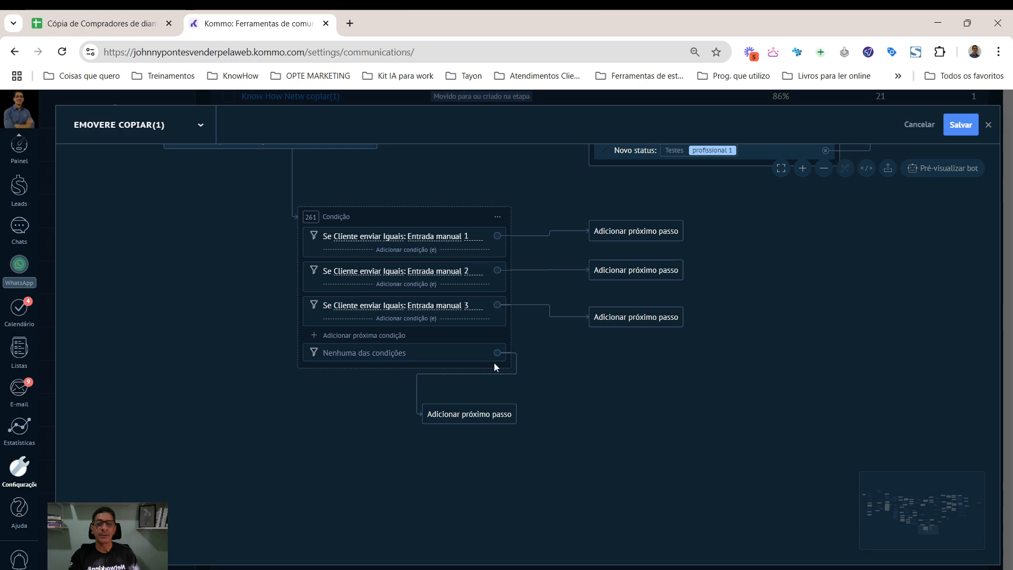
pyautogui.moveTo(452, 422); pyautogui.dragTo(451, 409)
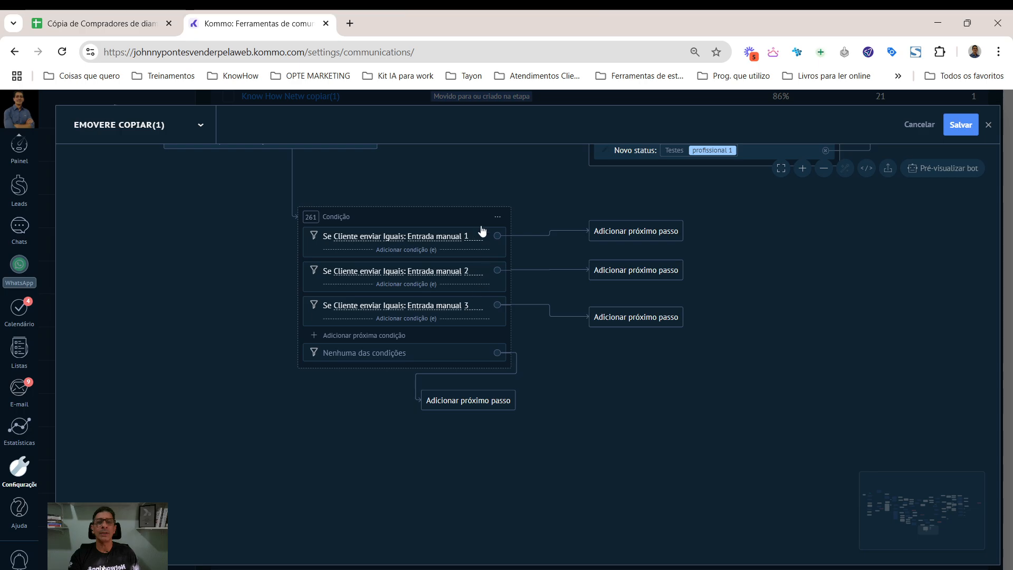
# Add a Pausar step using the Cronômetro option to block 261's "Nenhuma das condições" branch.
pyautogui.click(460, 405)
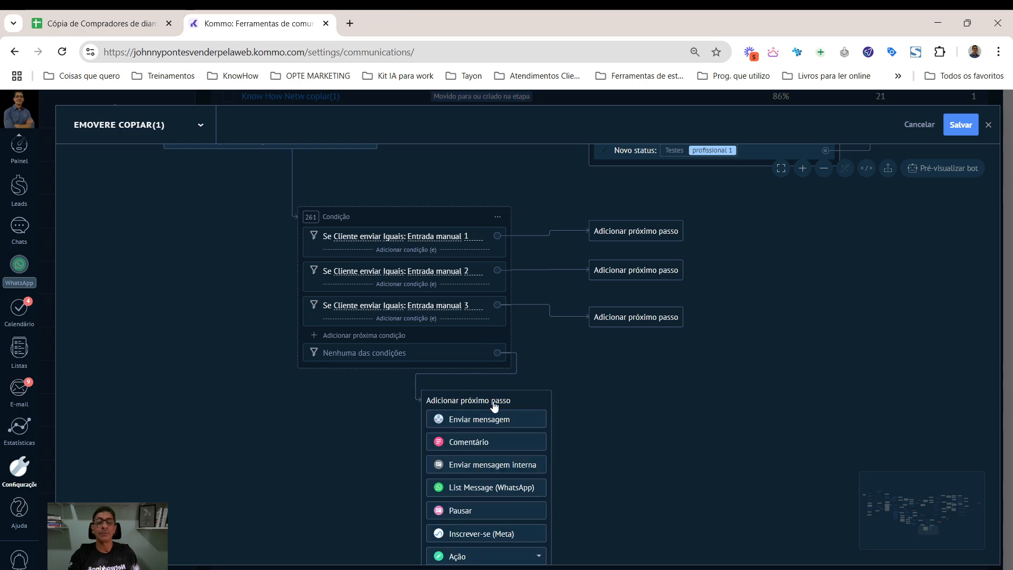
pyautogui.moveTo(495, 404); pyautogui.dragTo(606, 366)
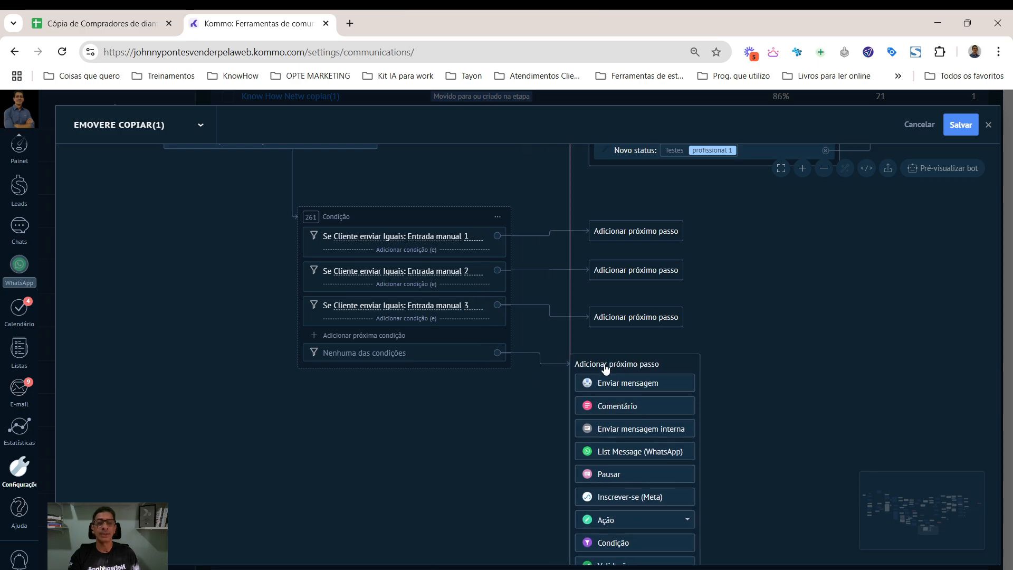
pyautogui.click(610, 473)
pyautogui.click(496, 386)
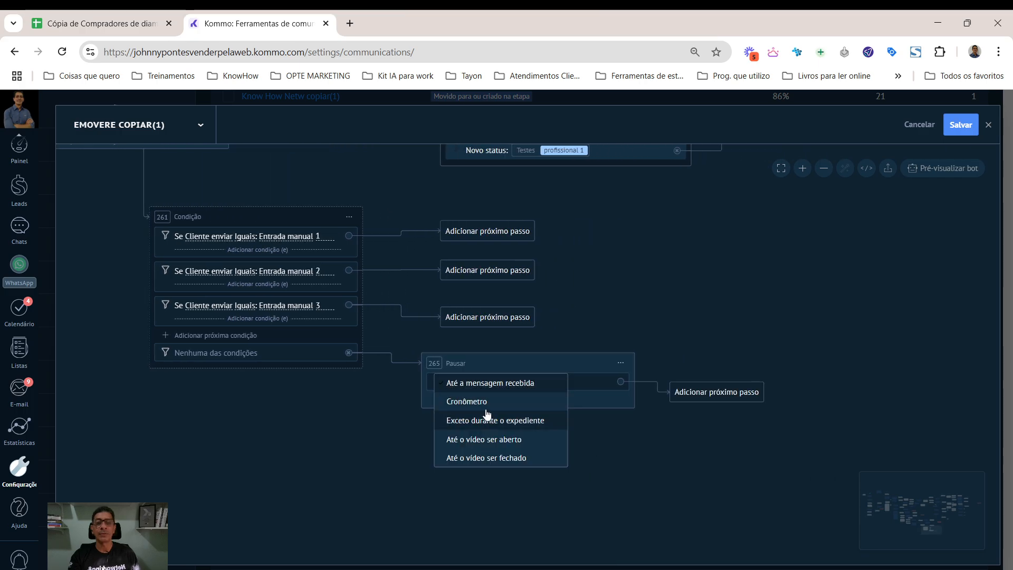
pyautogui.click(482, 401)
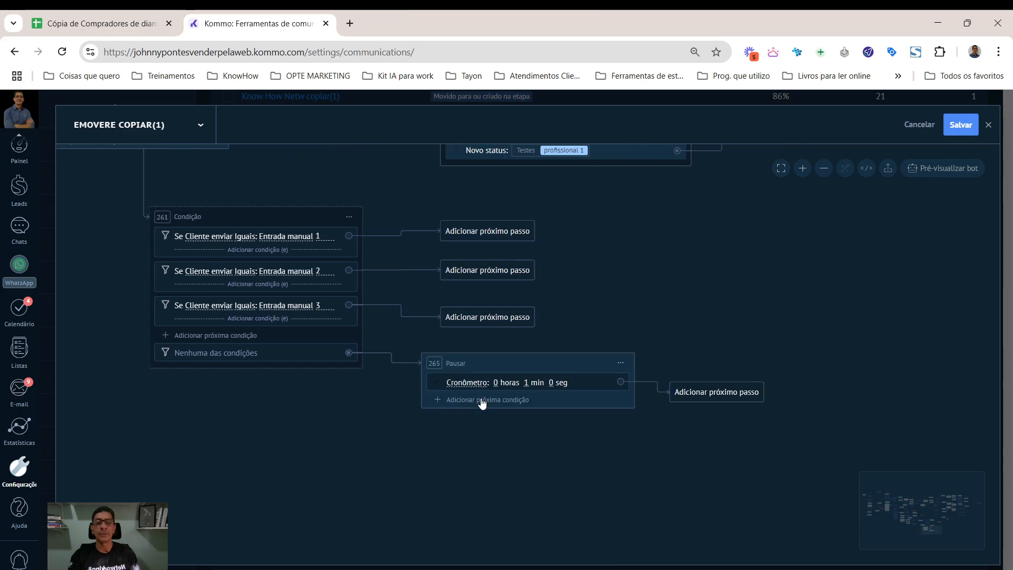
# Set the timer of pause block 265 to 5 minutes and shift the block down, clear of the condition placeholders.
pyautogui.click(526, 381)
pyautogui.write('5')
pyautogui.click(537, 460)
pyautogui.moveTo(537, 369); pyautogui.dragTo(504, 414)
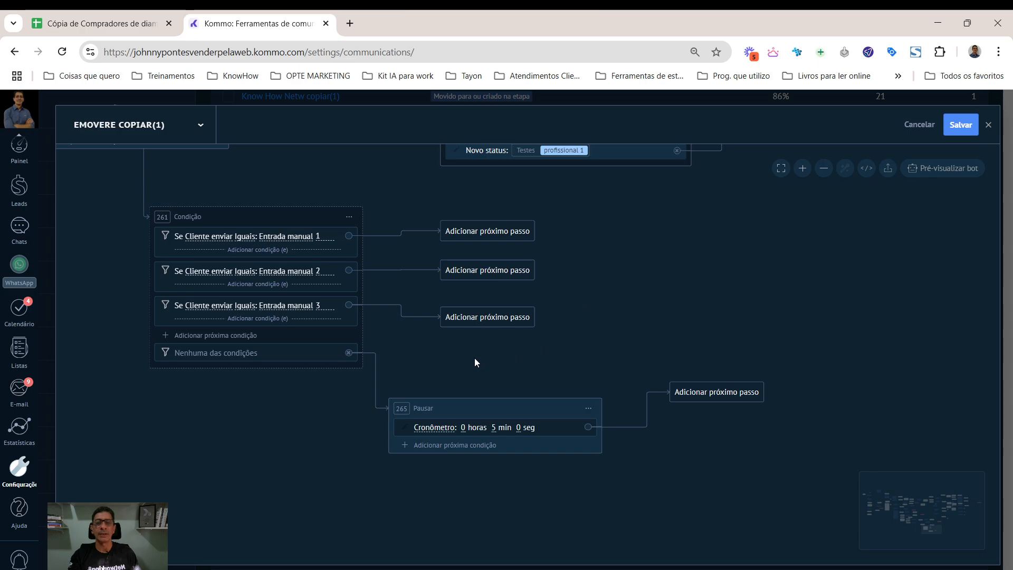
pyautogui.click(453, 313)
# Look through the Ação options available for the step following pause block 265.
pyautogui.click(707, 396)
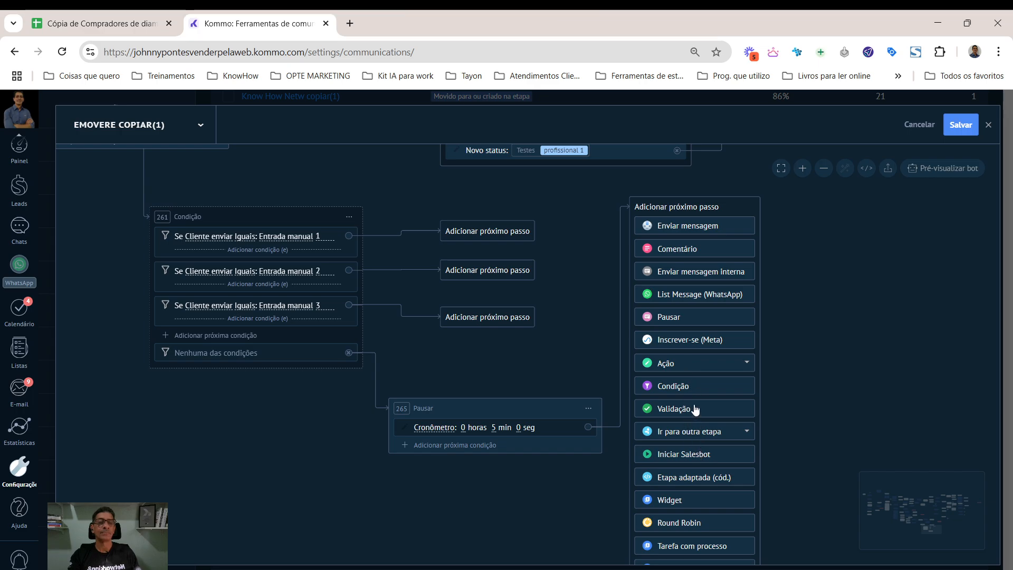
pyautogui.click(695, 371)
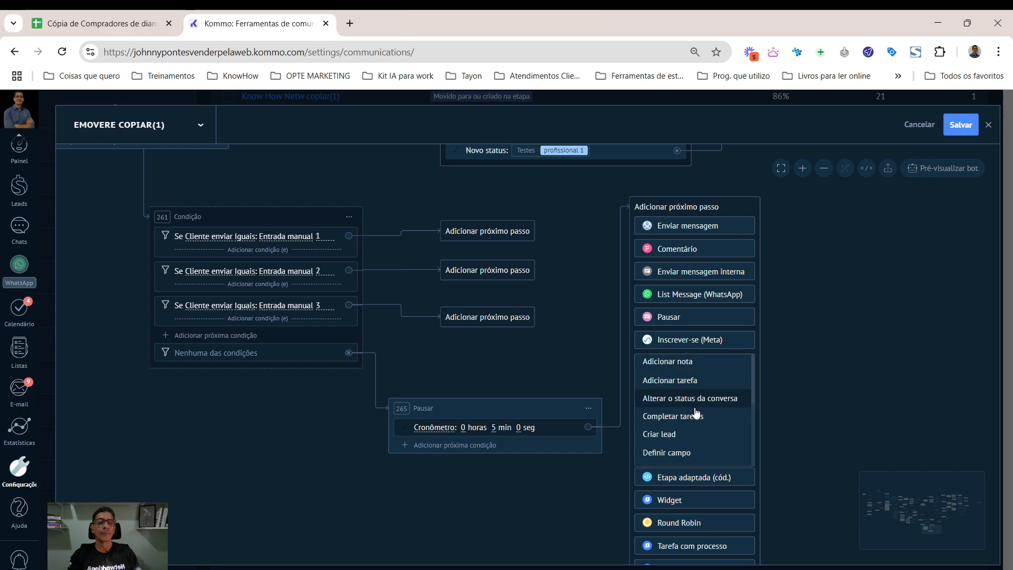
pyautogui.scroll(-2, 693, 419)
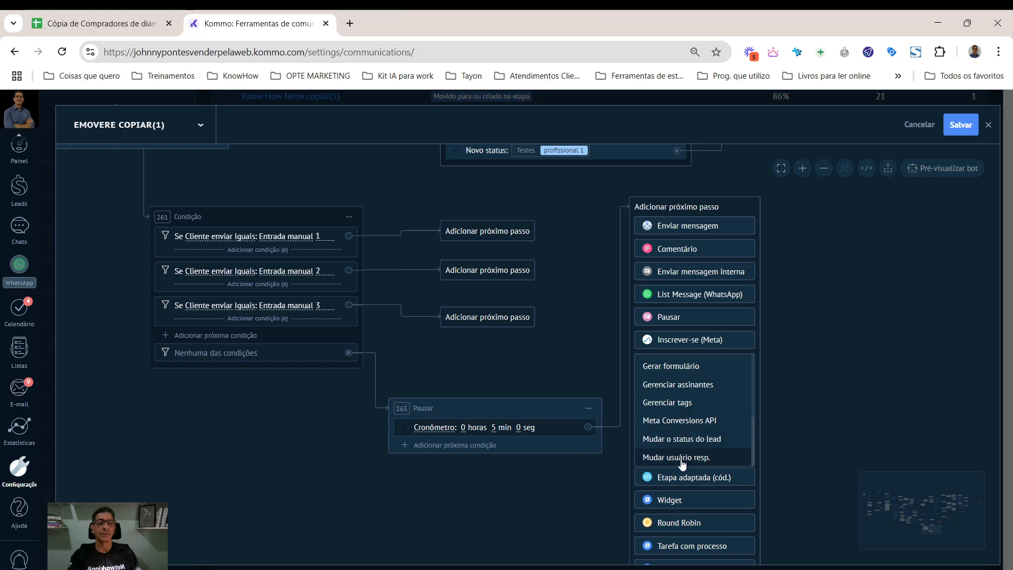
pyautogui.scroll(2, 683, 437)
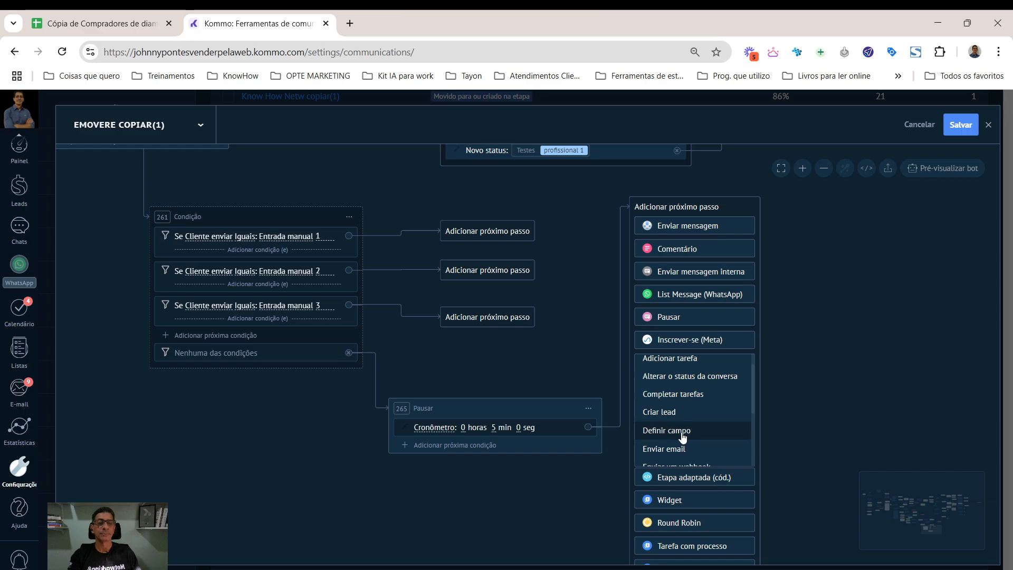
pyautogui.scroll(1, 682, 436)
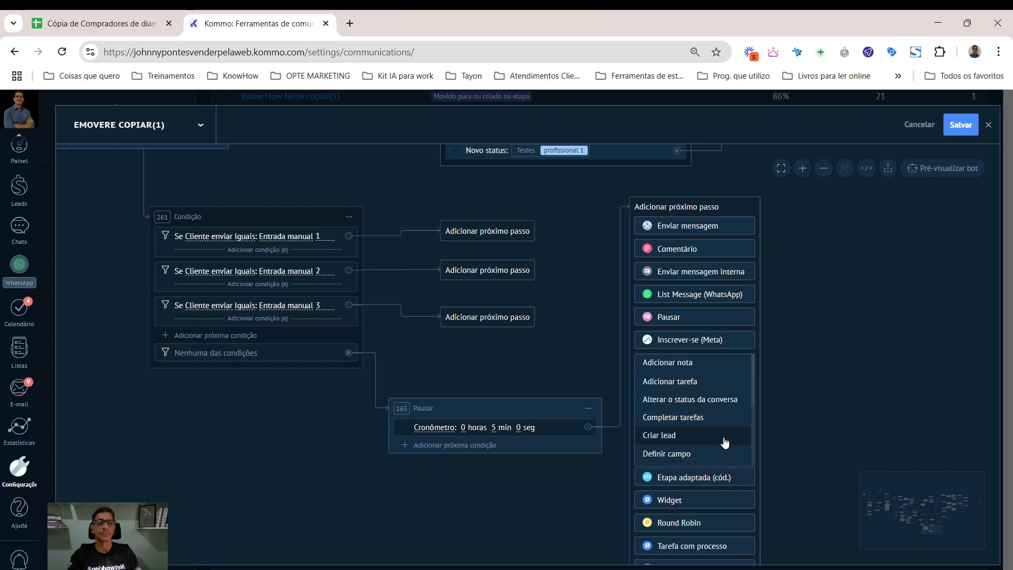
pyautogui.click(773, 429)
pyautogui.click(678, 208)
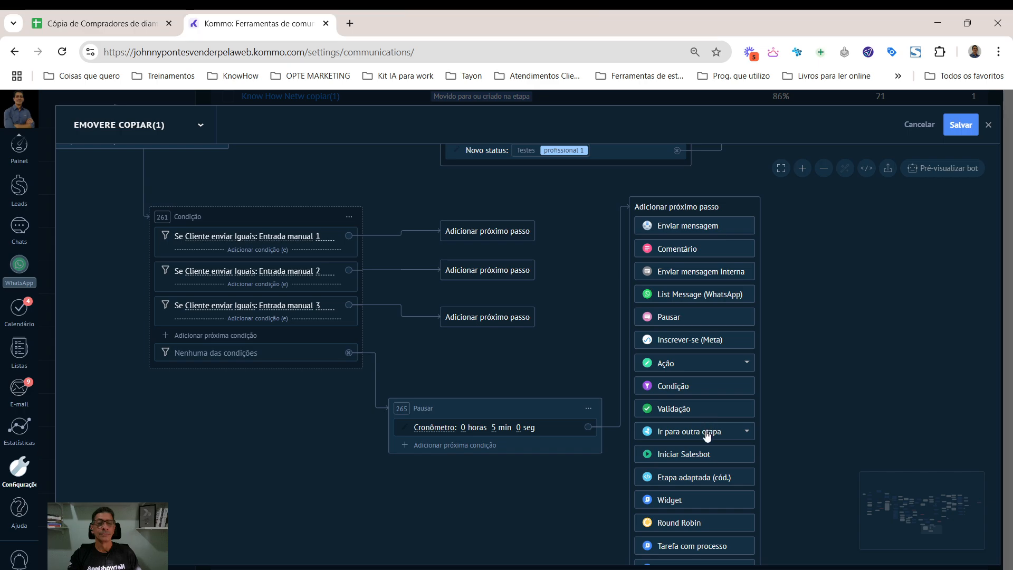
# Shift the next-step placeholder of pause block 265 slightly up and add a "Mudar o status do lead" action there.
pyautogui.moveTo(712, 199); pyautogui.dragTo(712, 180)
pyautogui.click(717, 348)
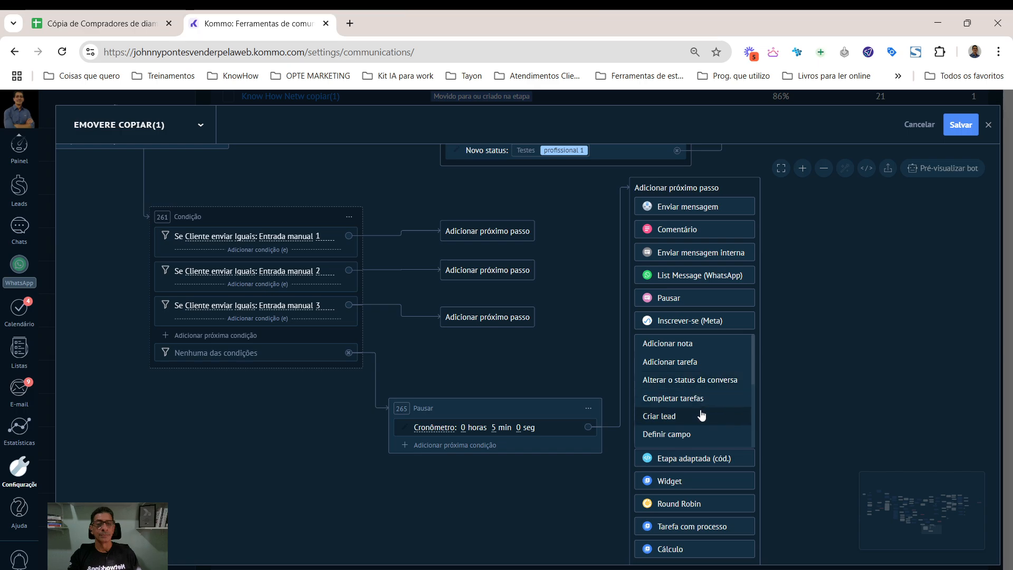
pyautogui.scroll(-3, 701, 414)
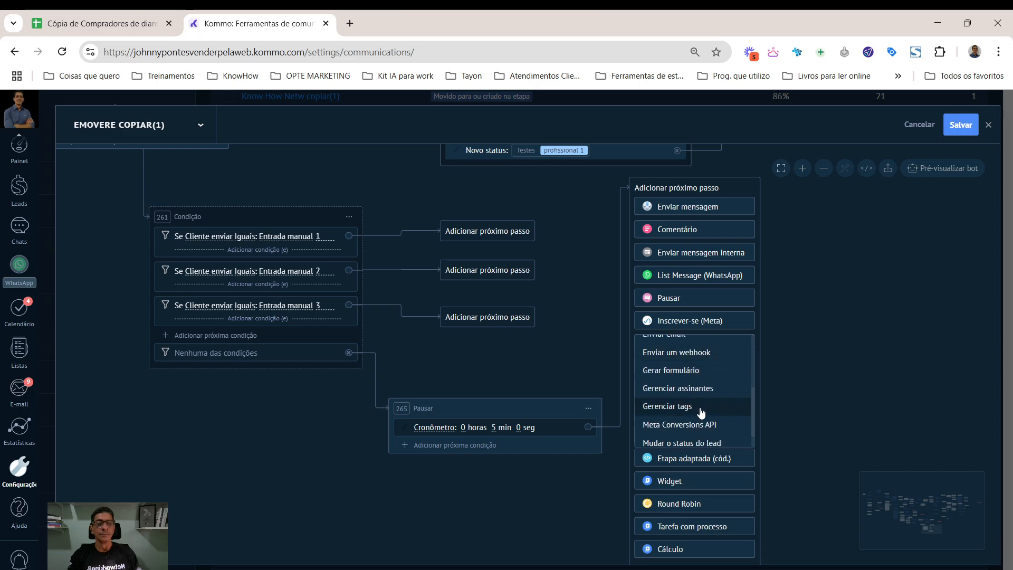
pyautogui.scroll(-1, 701, 414)
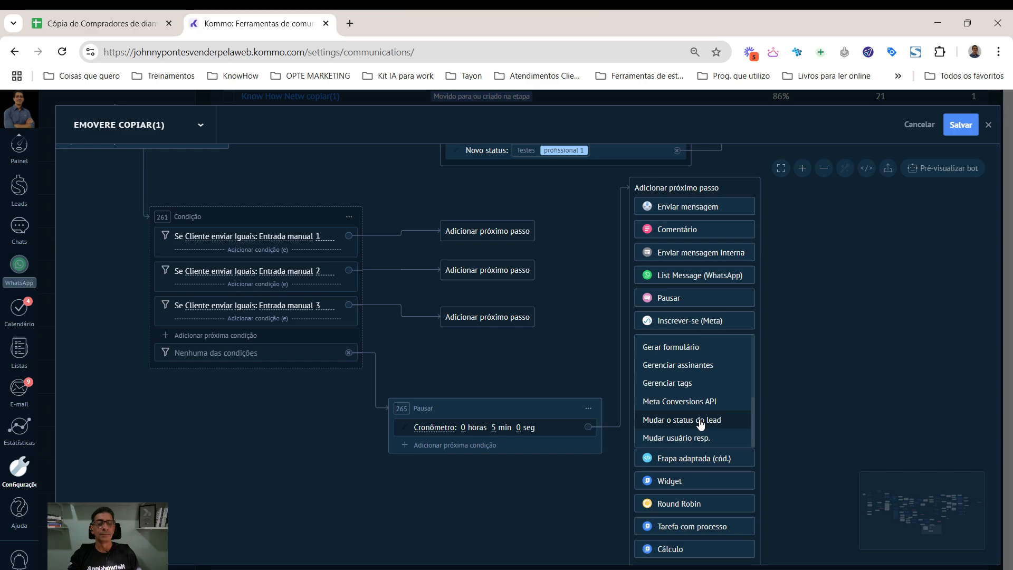
pyautogui.click(700, 420)
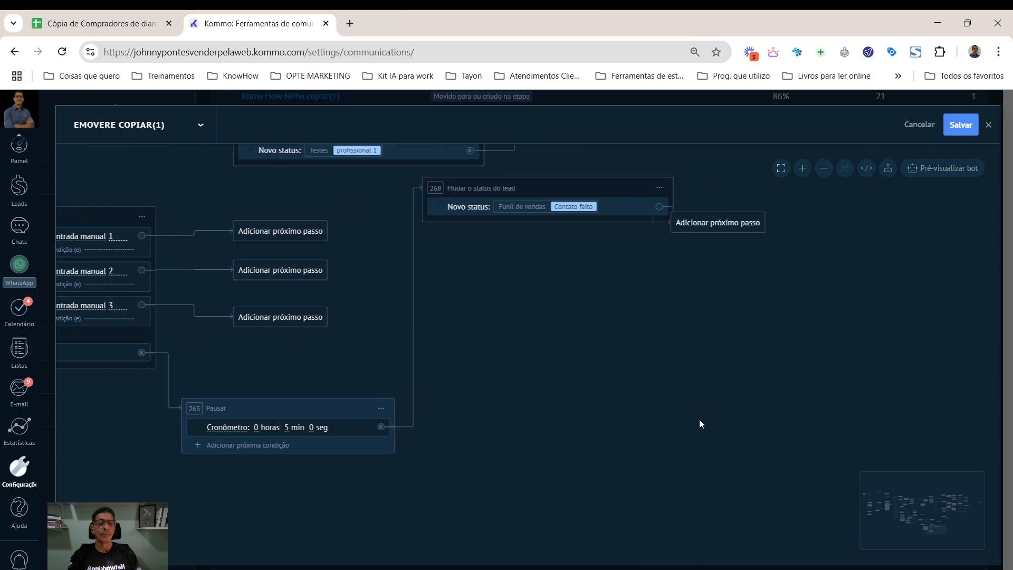
# Browse the funnels and stages offered for the new status in block 268 and delete the block.
pyautogui.click(549, 208)
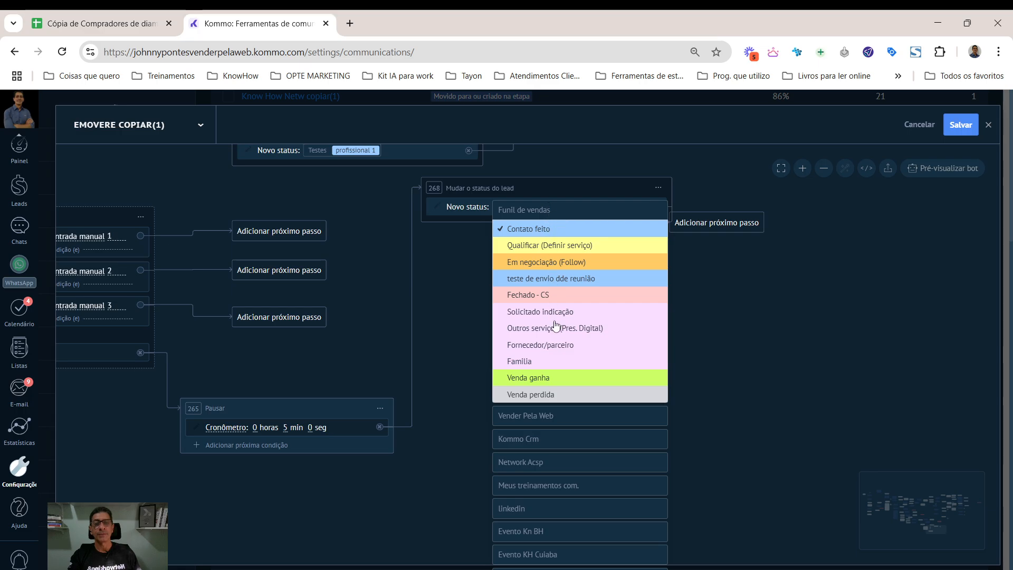
pyautogui.scroll(-10, 557, 330)
pyautogui.scroll(-5, 556, 338)
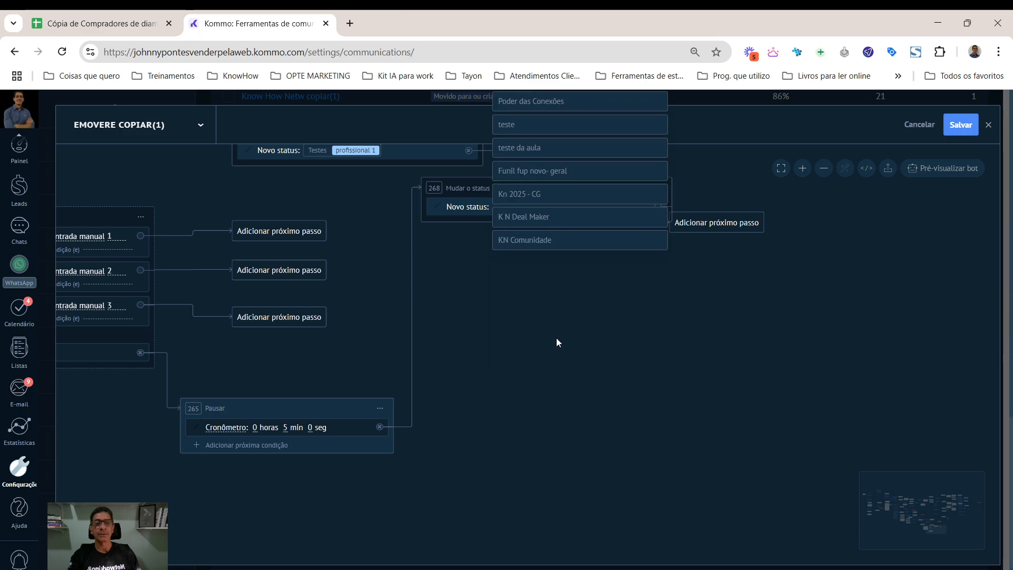
pyautogui.scroll(12, 556, 339)
pyautogui.click(800, 334)
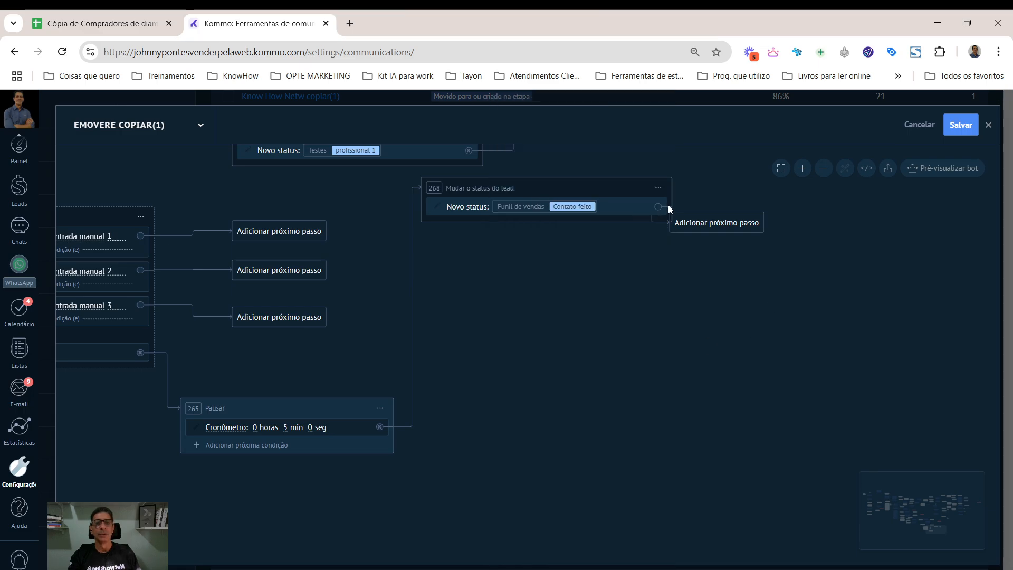
pyautogui.click(659, 189)
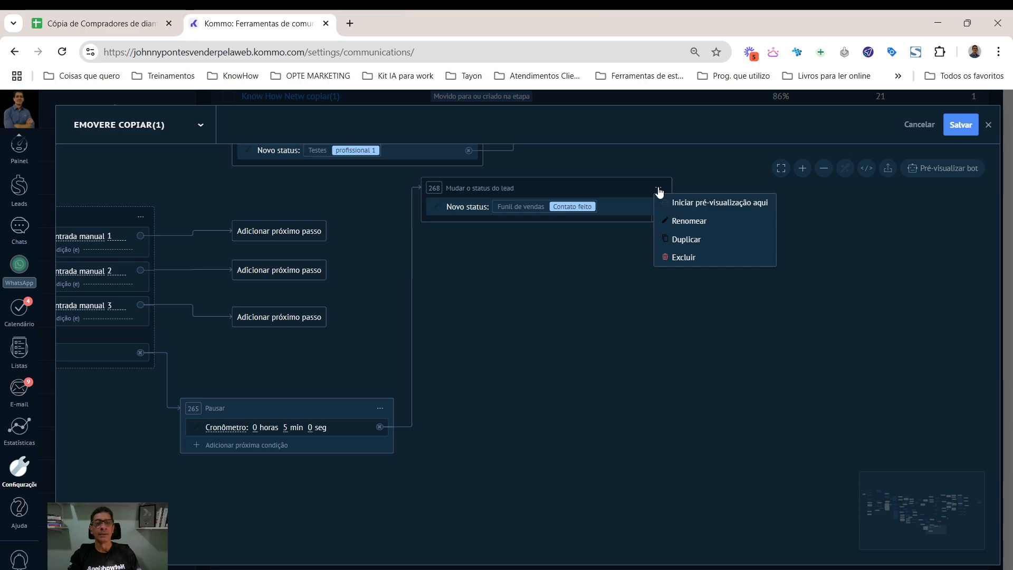
pyautogui.click(682, 259)
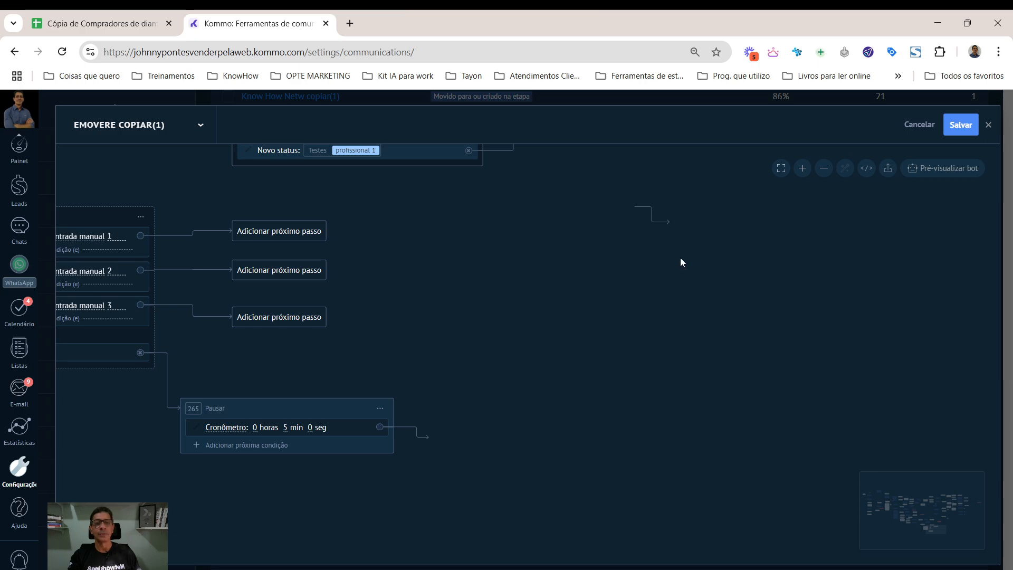
# Move the next-step placeholder of pause block 265 up and set it to go to existing step "3: Enviar mensagem".
pyautogui.click(468, 438)
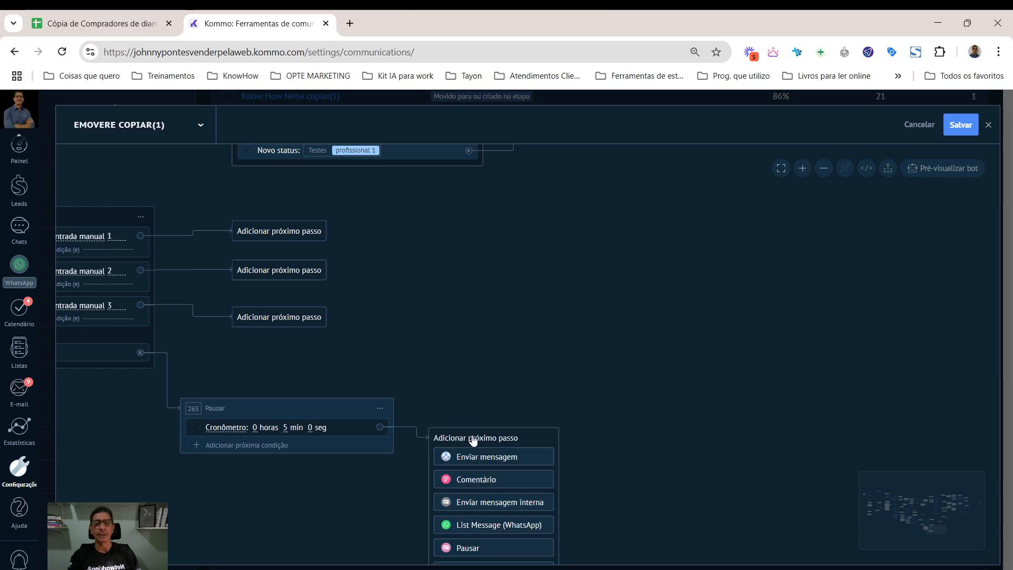
pyautogui.moveTo(468, 438); pyautogui.dragTo(498, 198)
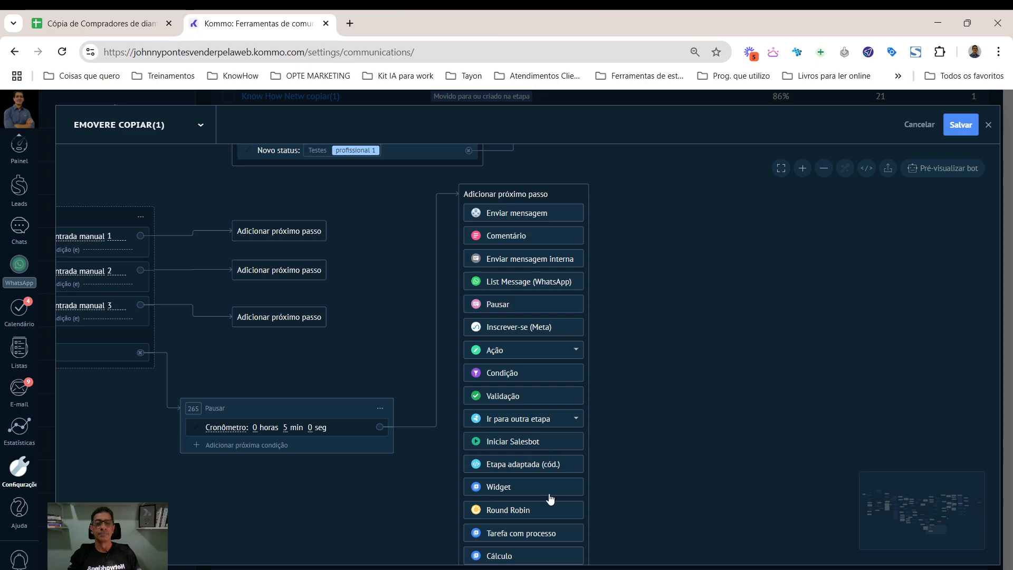
pyautogui.scroll(-1, 555, 486)
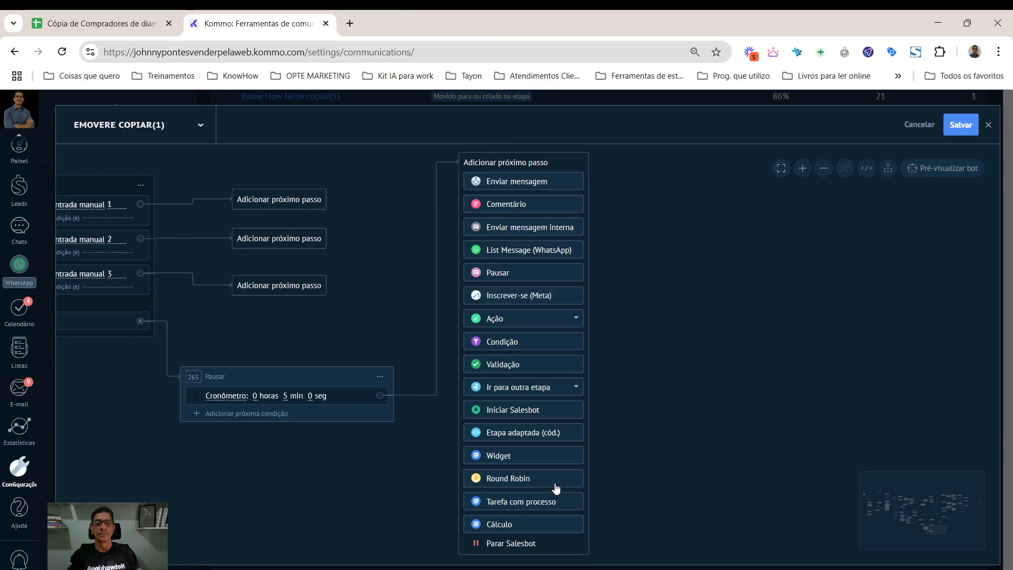
pyautogui.click(575, 390)
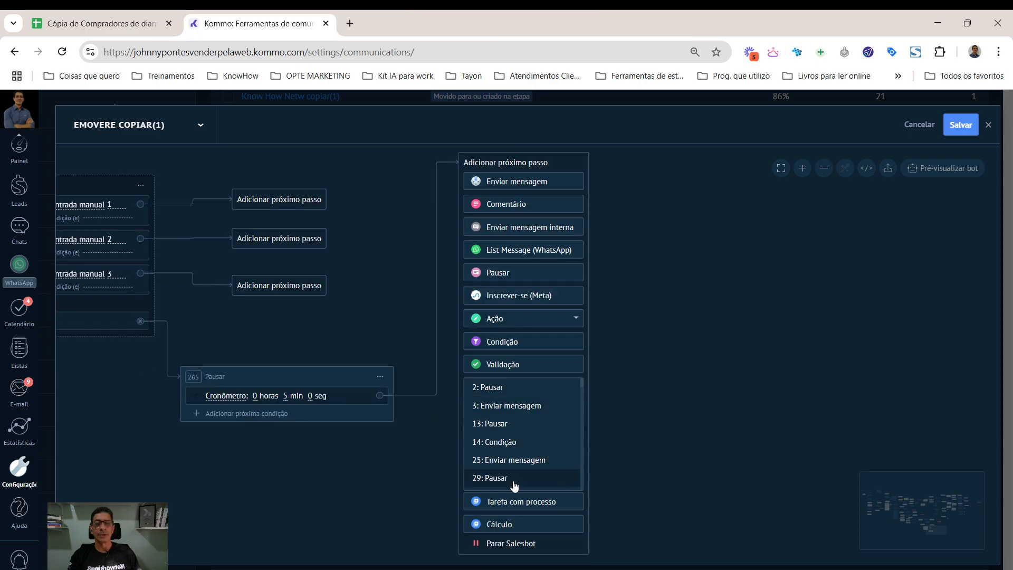
pyautogui.scroll(-3, 518, 404)
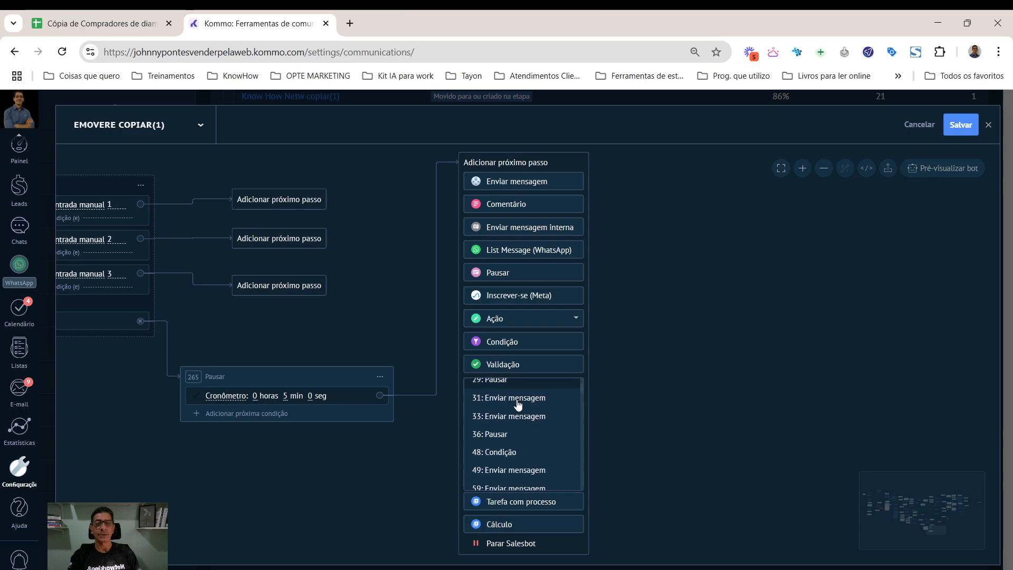
pyautogui.scroll(-2, 528, 468)
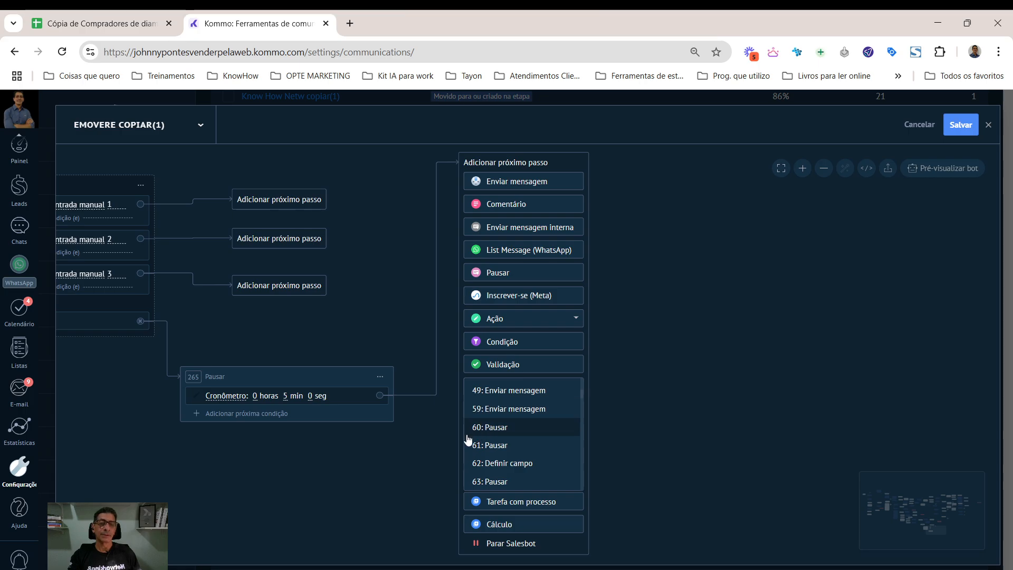
pyautogui.scroll(5, 478, 430)
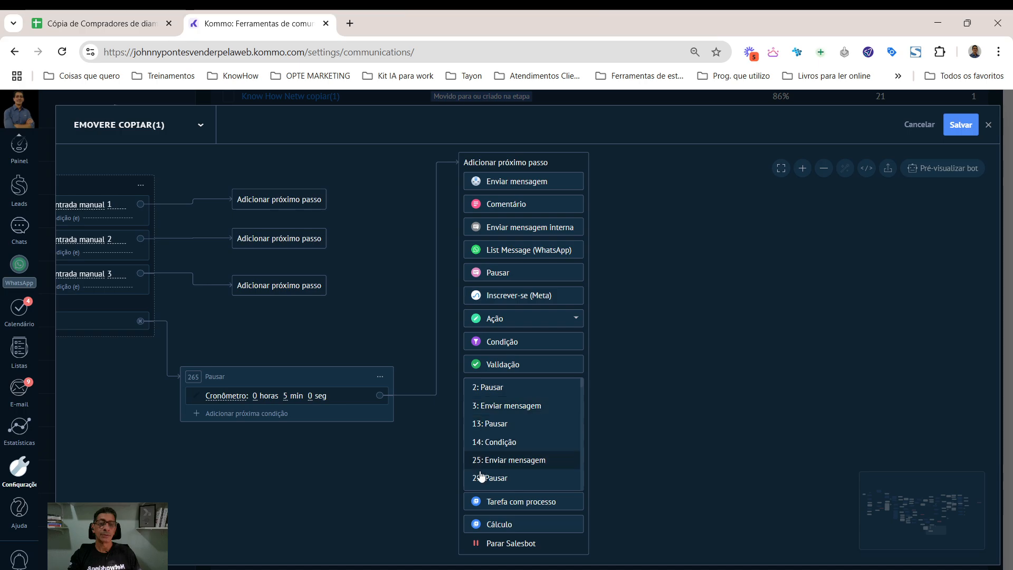
pyautogui.click(486, 406)
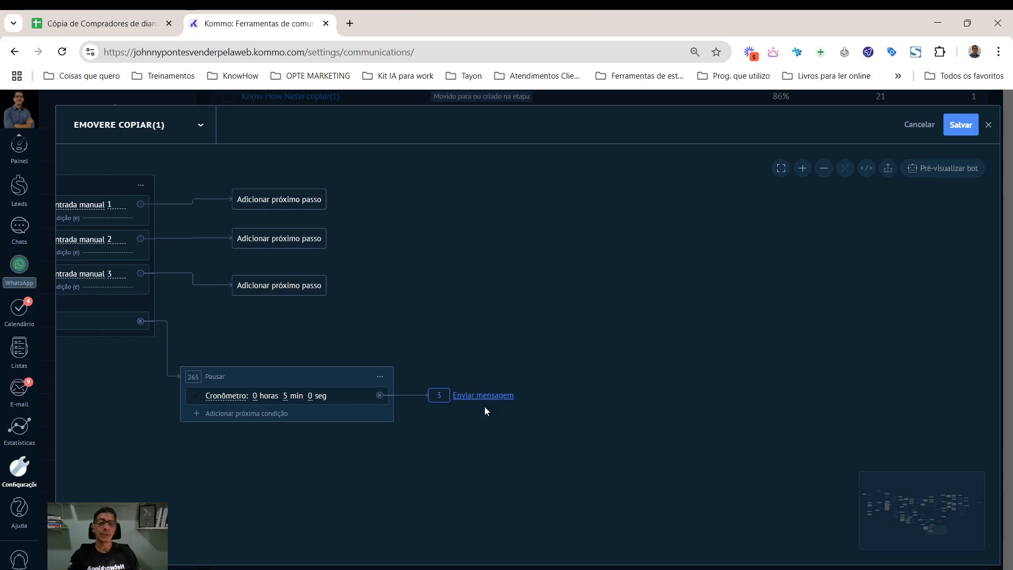
# Follow the link to message block 3, read its full menu of options, and return to pause block 265 and condition 261.
pyautogui.click(444, 398)
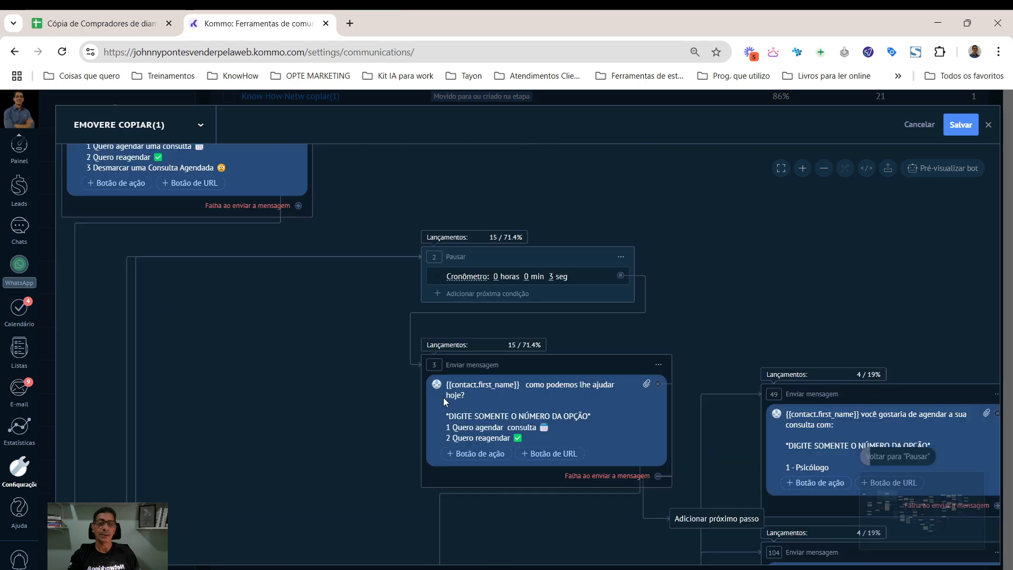
pyautogui.scroll(-3, 545, 420)
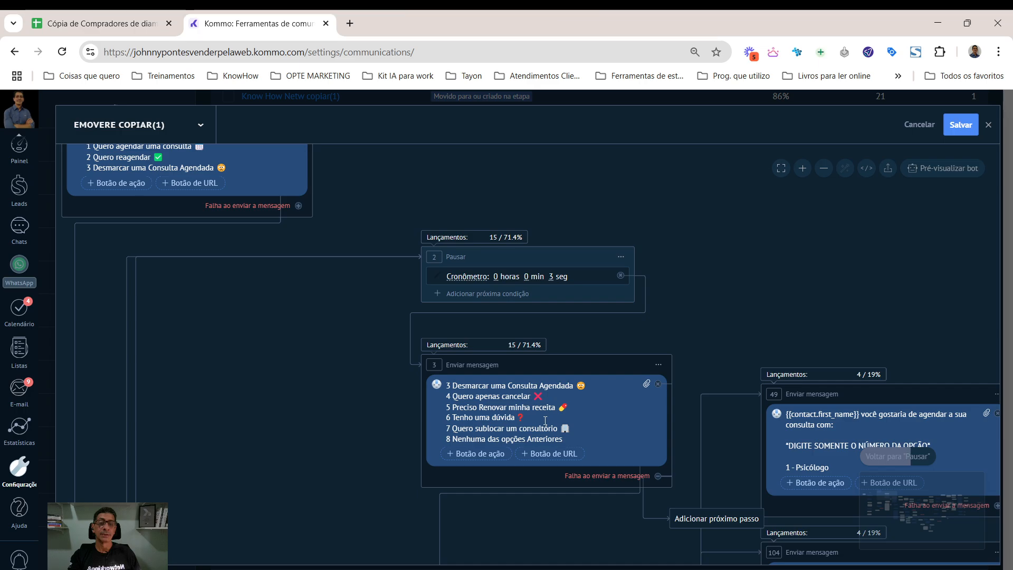
pyautogui.scroll(3, 545, 420)
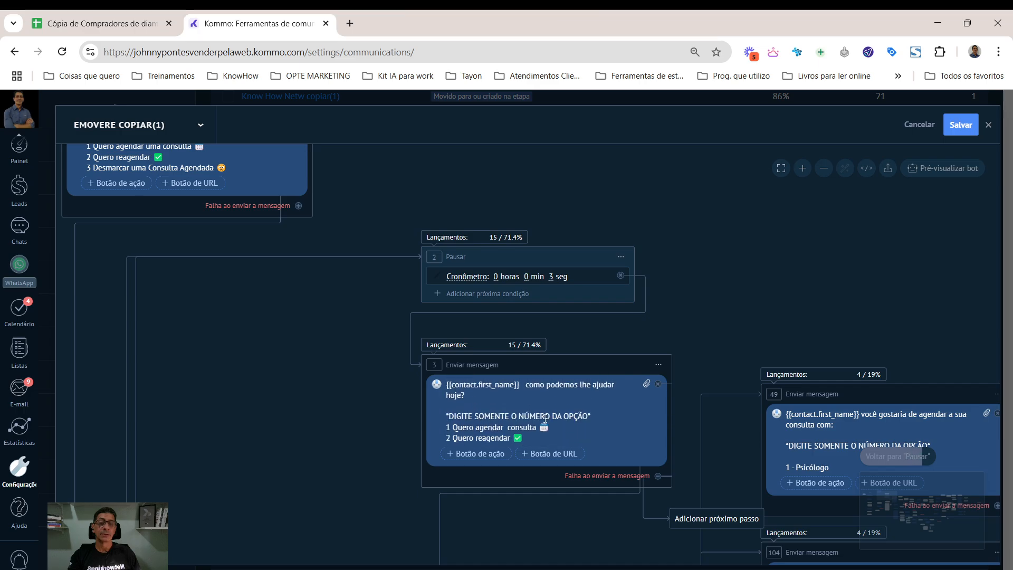
pyautogui.scroll(-3, 545, 419)
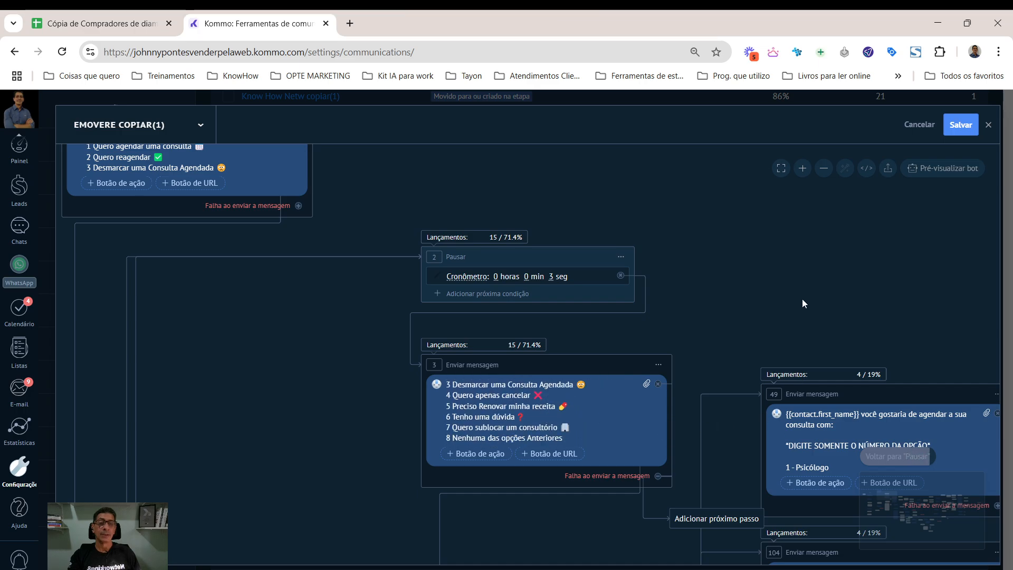
pyautogui.click(884, 456)
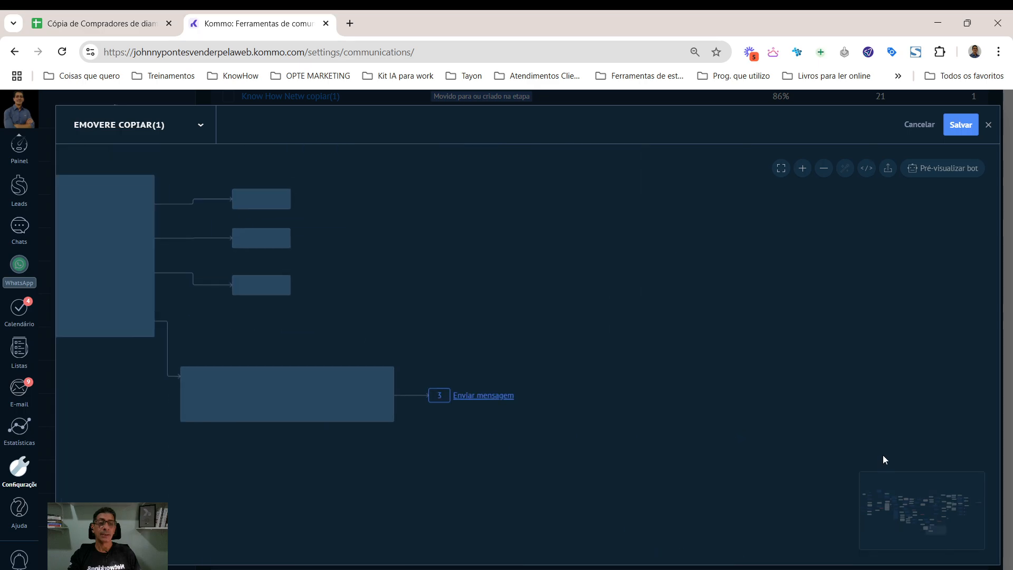
pyautogui.moveTo(156, 454); pyautogui.dragTo(372, 496)
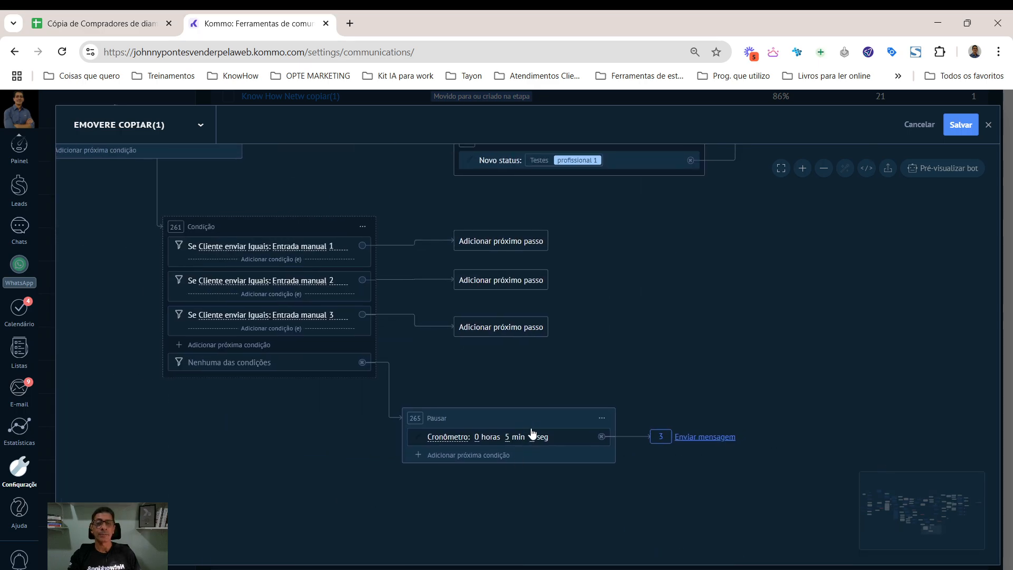
# Switch to the Notepad notes and add the heading "Básico:" with the item "Condição" below point 6º.
pyautogui.moveTo(509, 568)
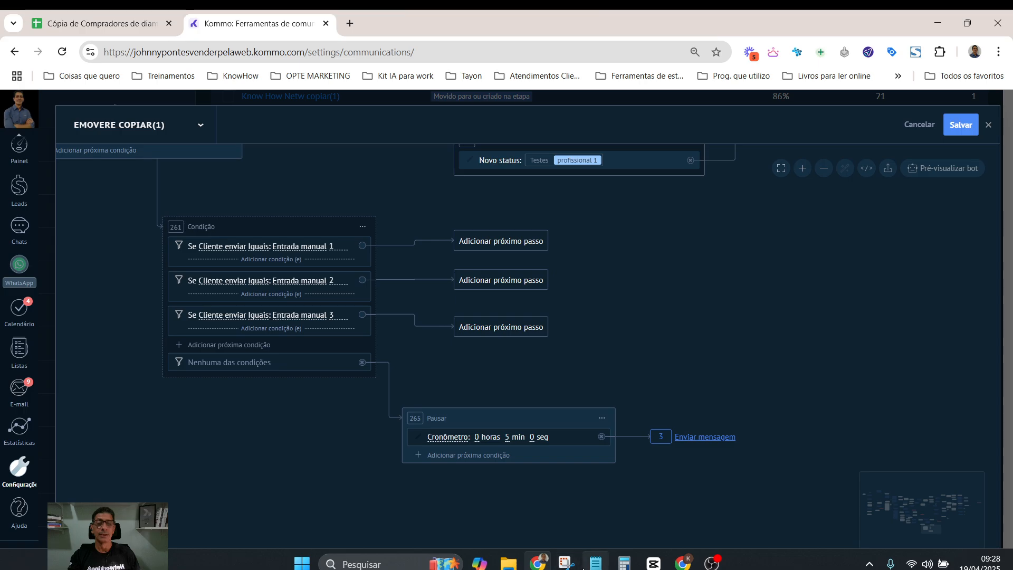
pyautogui.click(596, 562)
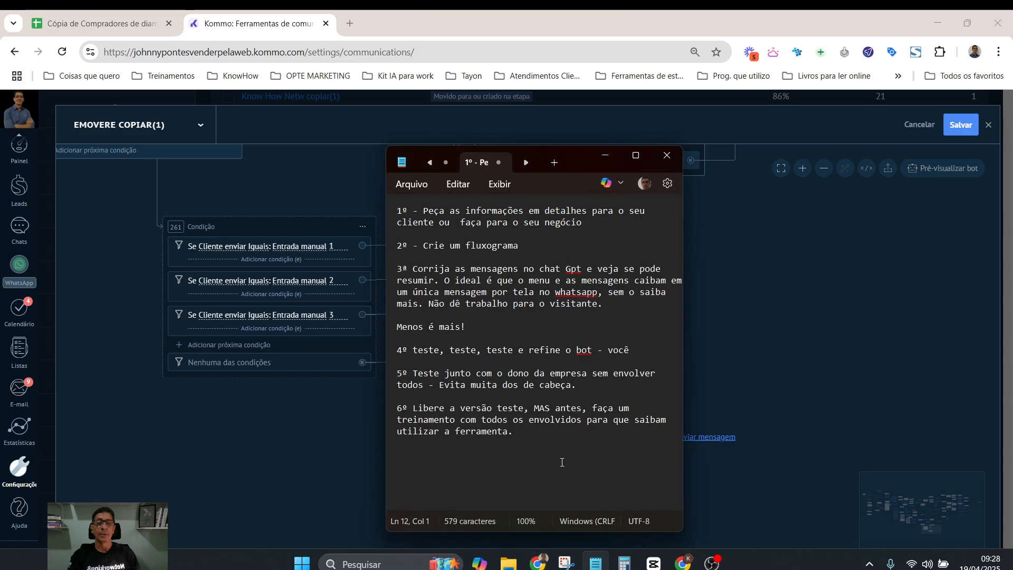
pyautogui.click(520, 439)
pyautogui.press('Return')
pyautogui.press('Return')
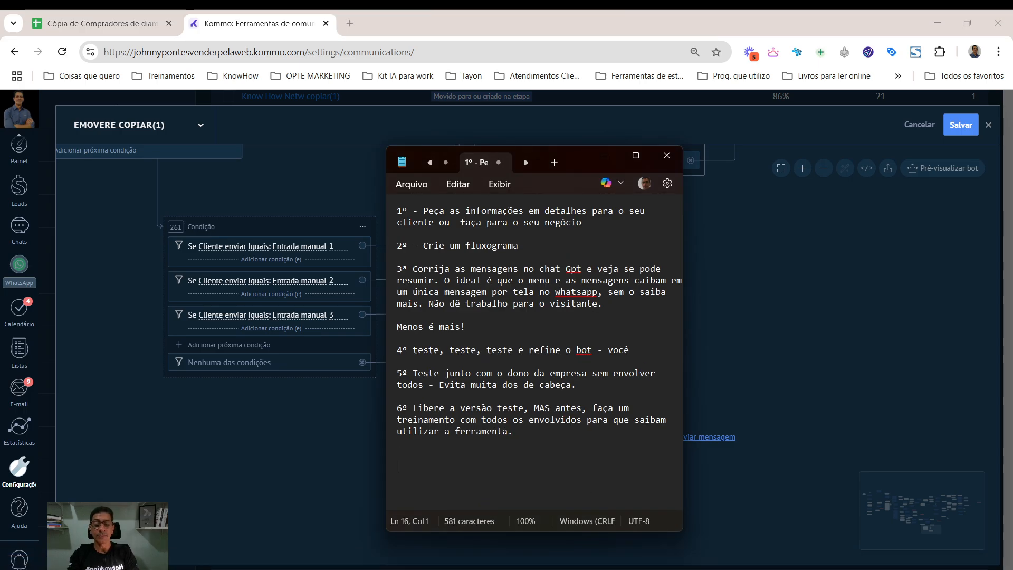
pyautogui.write('Básico: ')
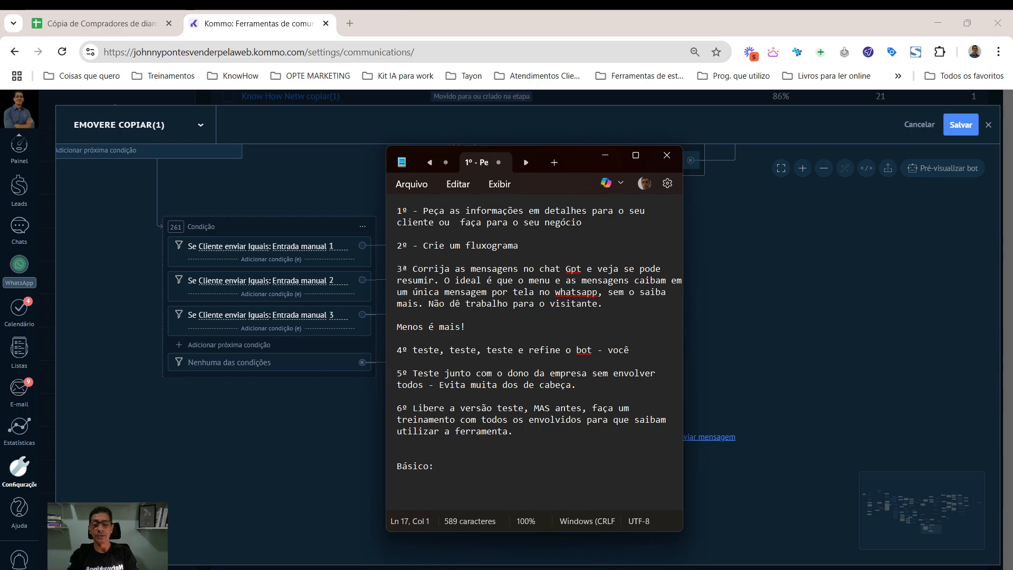
pyautogui.write('Con')
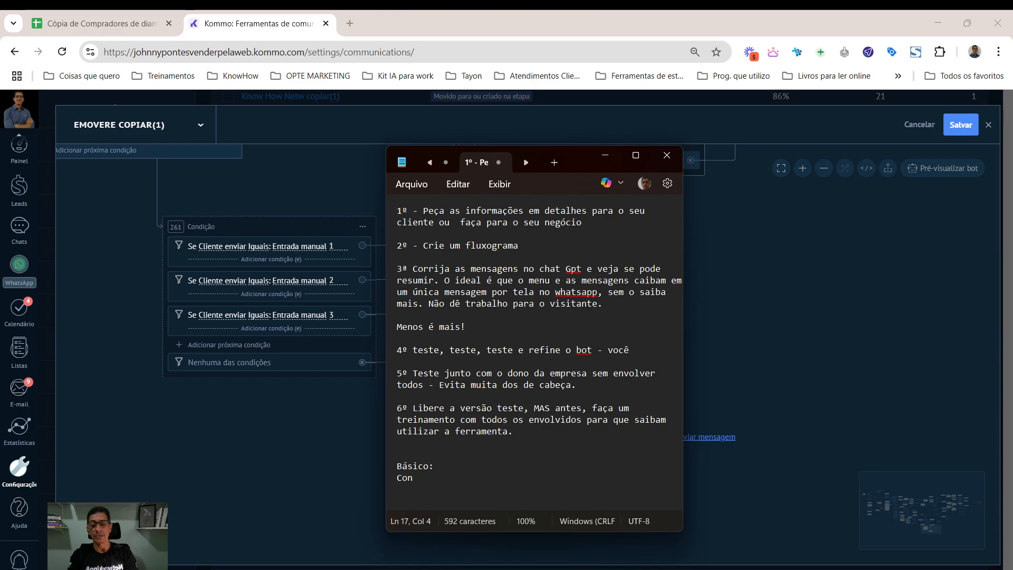
pyautogui.write('dição')
pyautogui.press('Return')
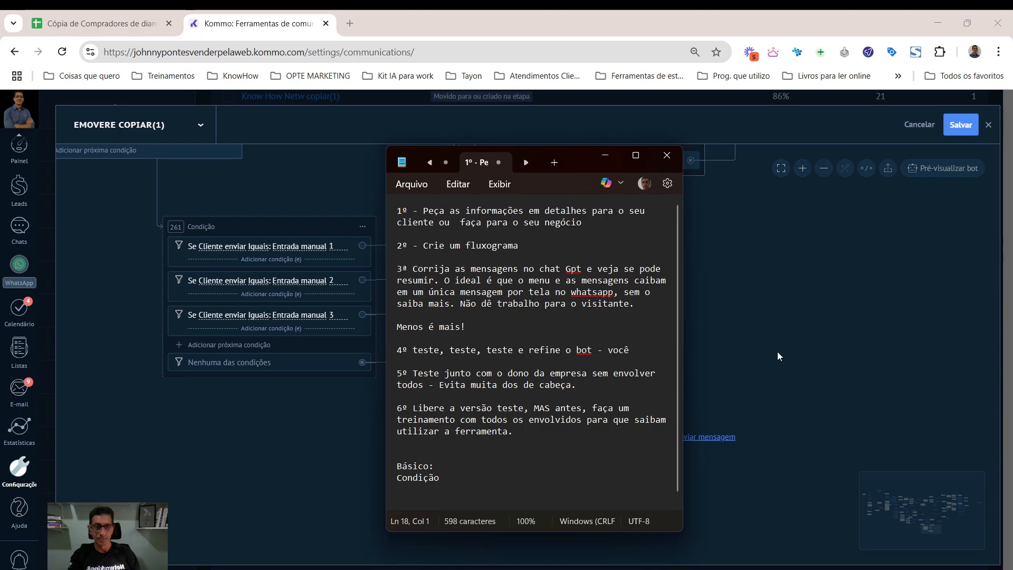
# Add the items "Enviar mensagem" and "pausar" to the Básico list in the notes.
pyautogui.scroll(3, 777, 356)
pyautogui.scroll(2, 778, 355)
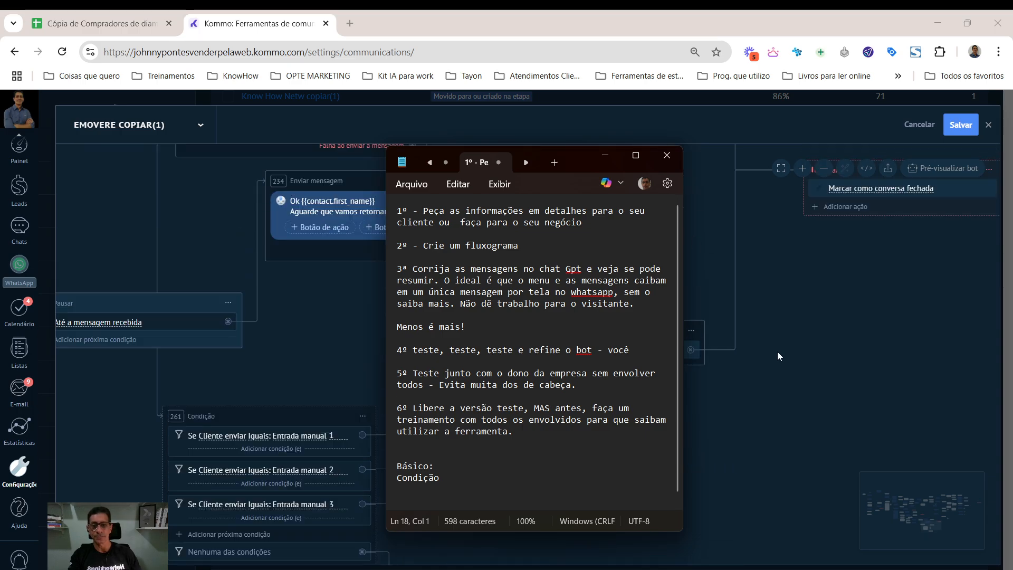
pyautogui.write('Enviar mens')
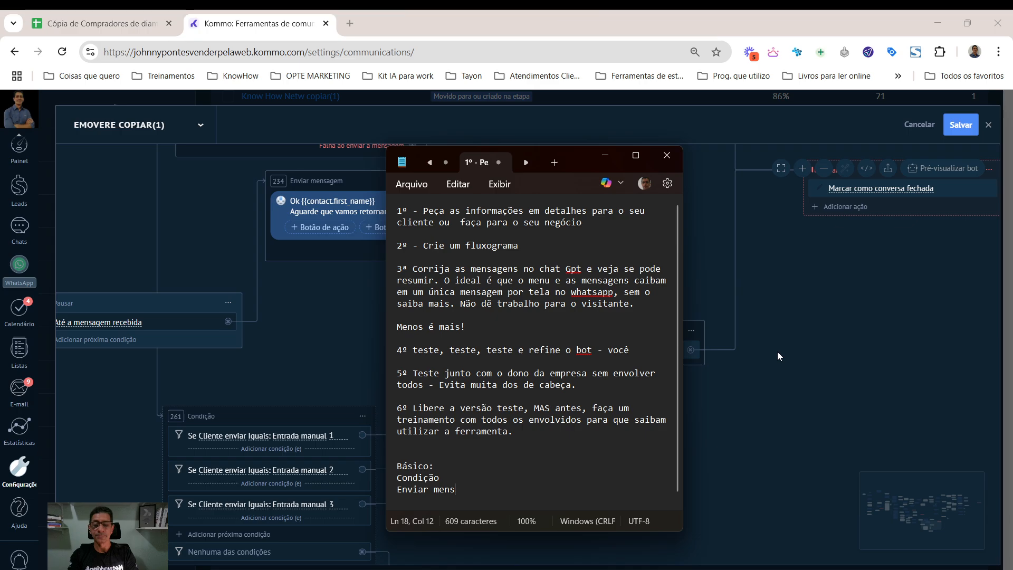
pyautogui.write('gem')
pyautogui.press('Left')
pyautogui.press('Left')
pyautogui.press('Left')
pyautogui.write('a')
pyautogui.press('Right')
pyautogui.press('Right')
pyautogui.press('Right')
pyautogui.press('Return')
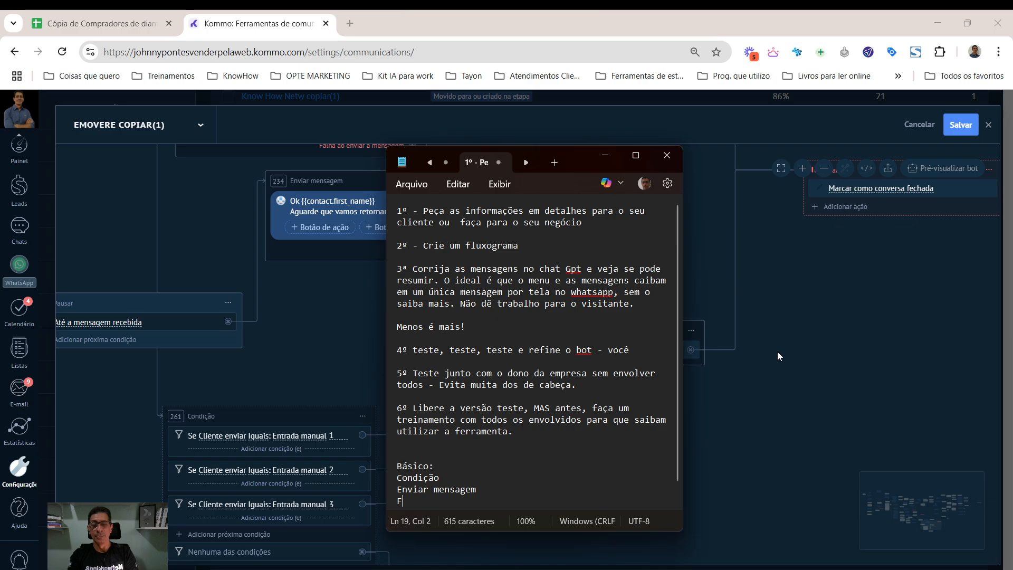
pyautogui.write('pausar')
pyautogui.press('Return')
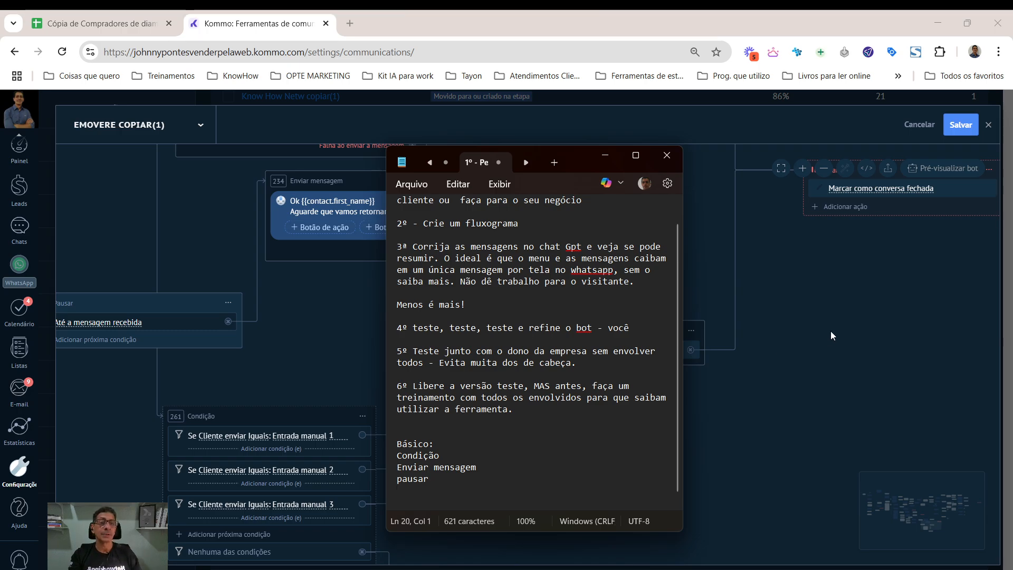
# Switch back to Kommo and examine the flow around message block 165, task blocks 199 and 205, and their "Parar robô" step.
pyautogui.scroll(2, 831, 330)
pyautogui.scroll(2, 831, 330)
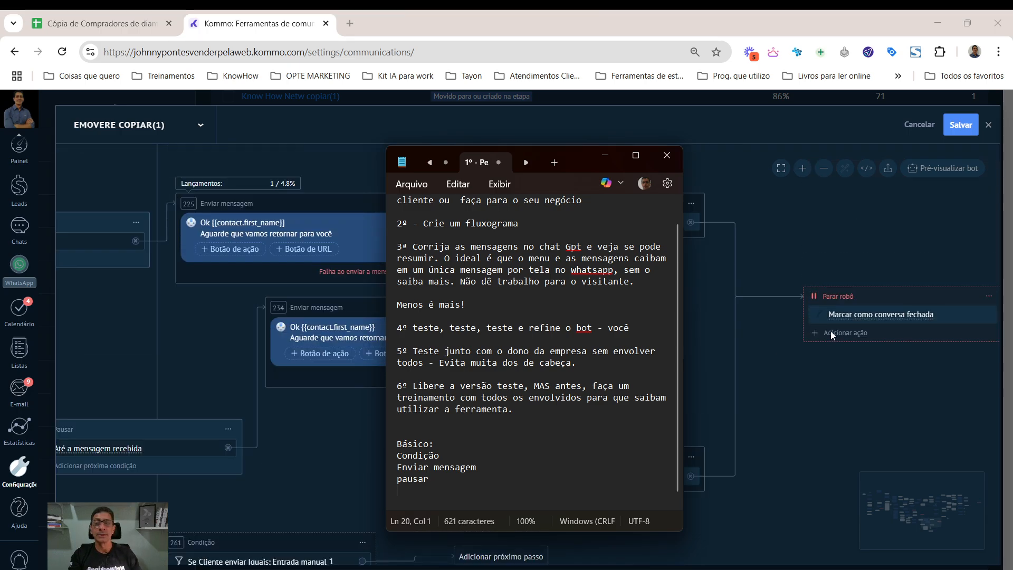
pyautogui.scroll(-6, 831, 331)
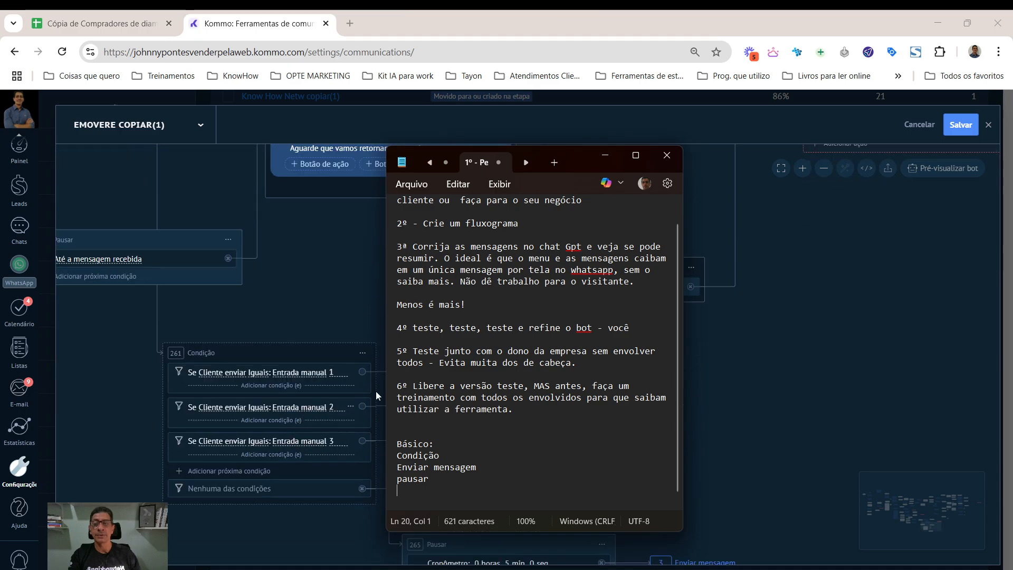
pyautogui.moveTo(929, 355); pyautogui.dragTo(586, 554)
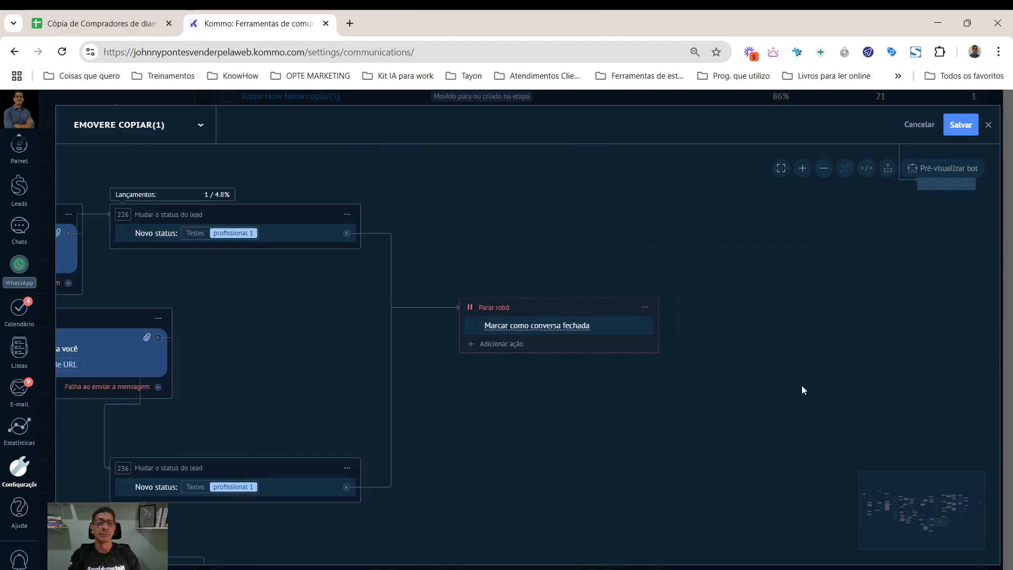
pyautogui.moveTo(636, 207); pyautogui.dragTo(557, 529)
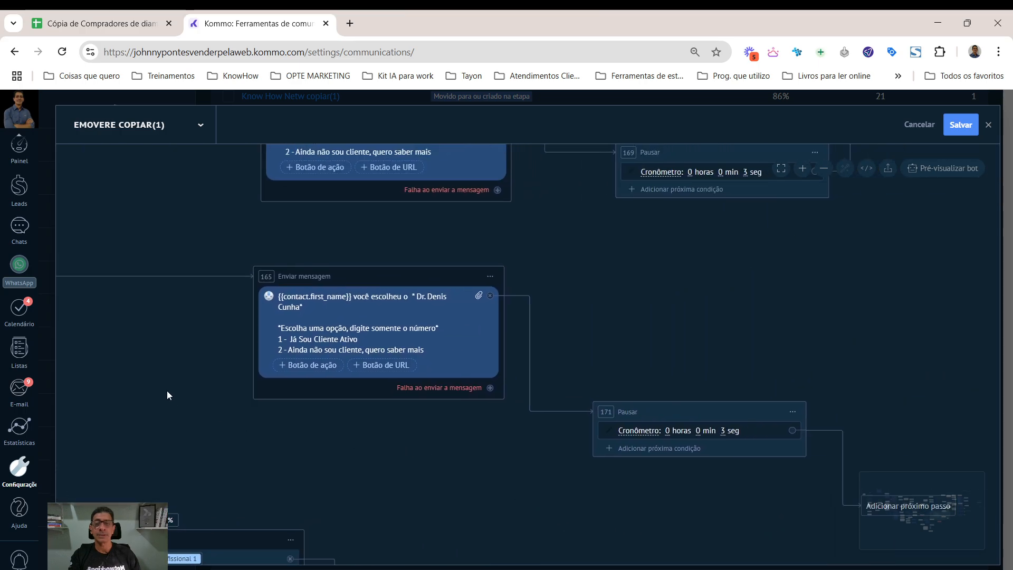
pyautogui.moveTo(167, 395); pyautogui.dragTo(491, 422)
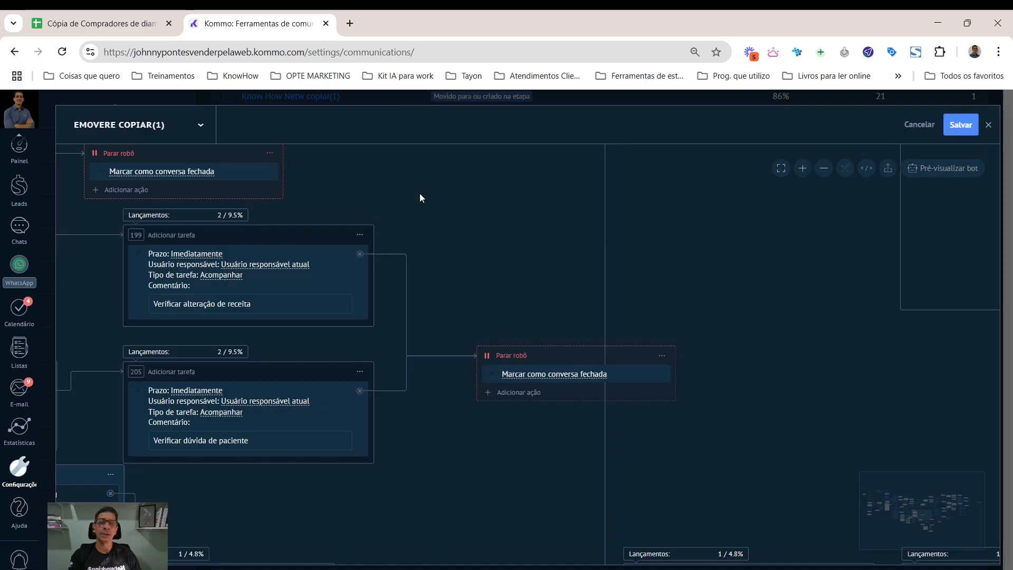
pyautogui.moveTo(419, 193); pyautogui.dragTo(544, 164)
pyautogui.moveTo(528, 115); pyautogui.dragTo(527, 112)
pyautogui.moveTo(427, 448); pyautogui.dragTo(524, 444)
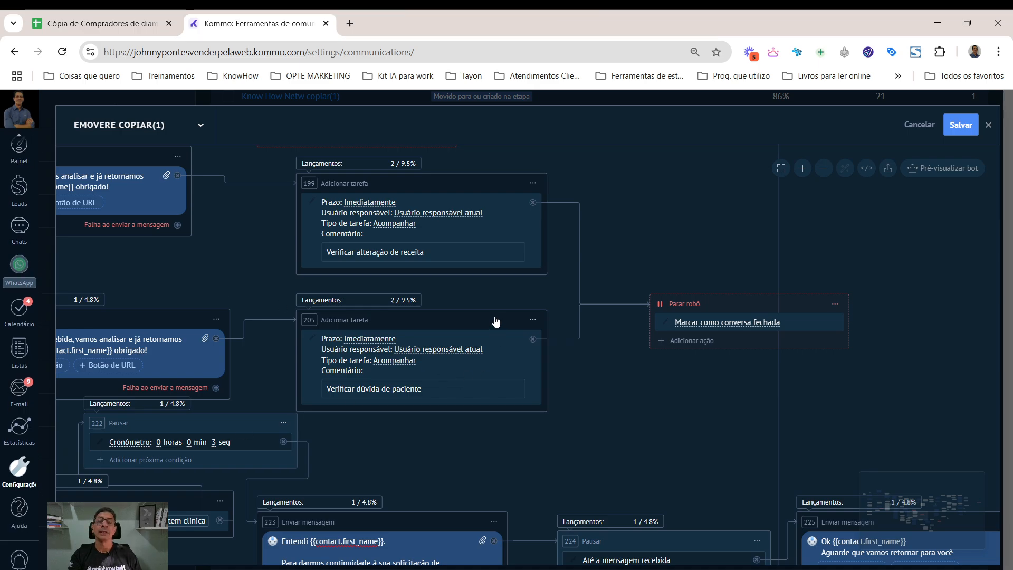
# Nudge task block 205 slightly up and shift its linked "Parar robô" block farther right, away from the two task blocks.
pyautogui.moveTo(495, 322); pyautogui.dragTo(495, 316)
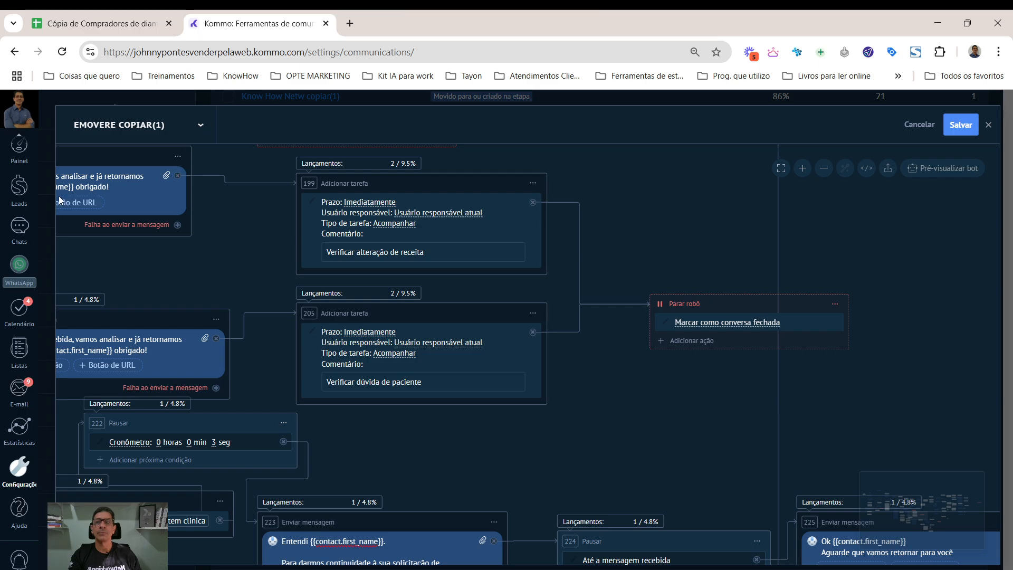
pyautogui.moveTo(15, 194)
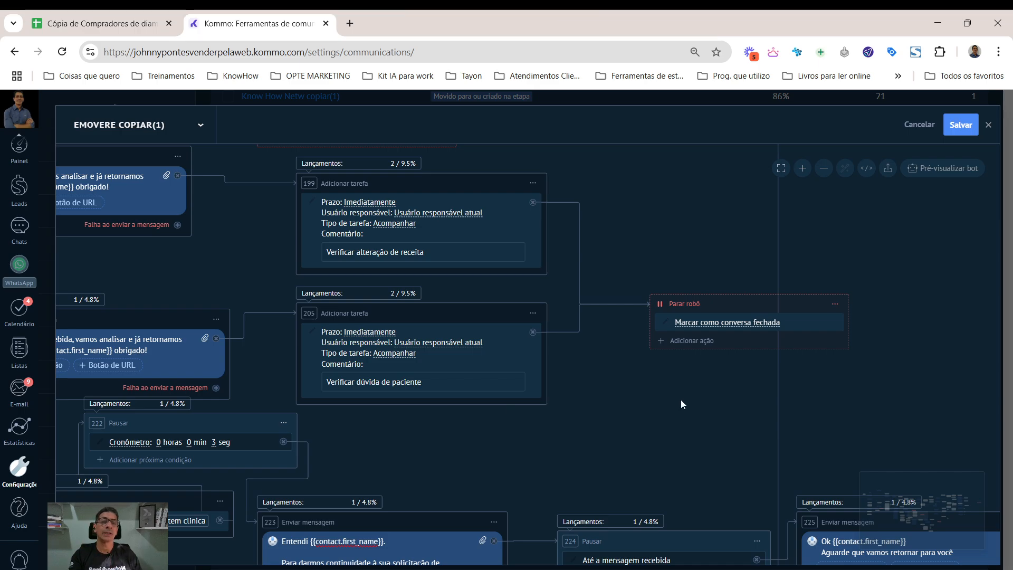
pyautogui.moveTo(698, 402); pyautogui.dragTo(454, 403)
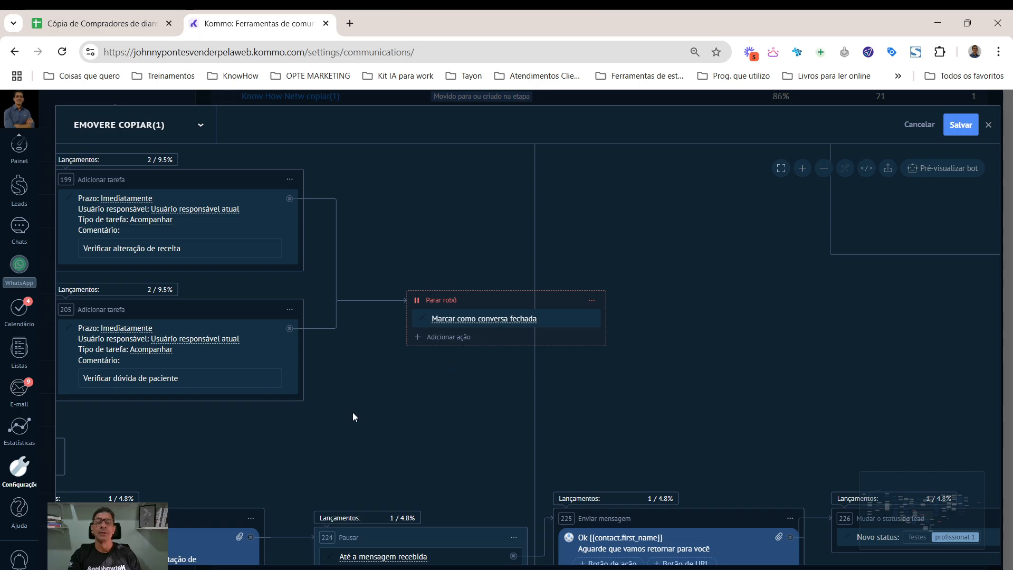
pyautogui.moveTo(353, 413); pyautogui.dragTo(380, 414)
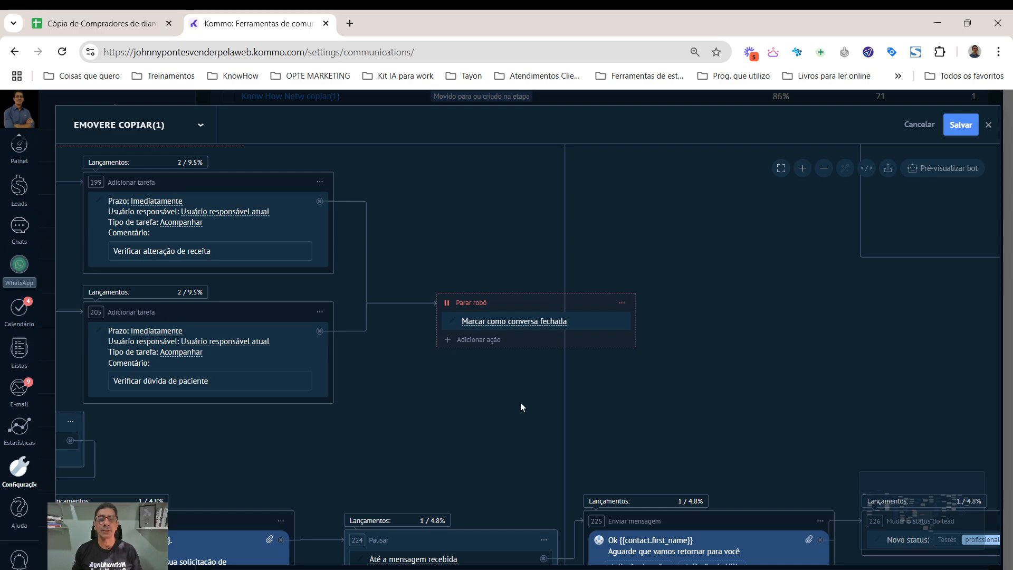
pyautogui.moveTo(536, 306); pyautogui.dragTo(694, 282)
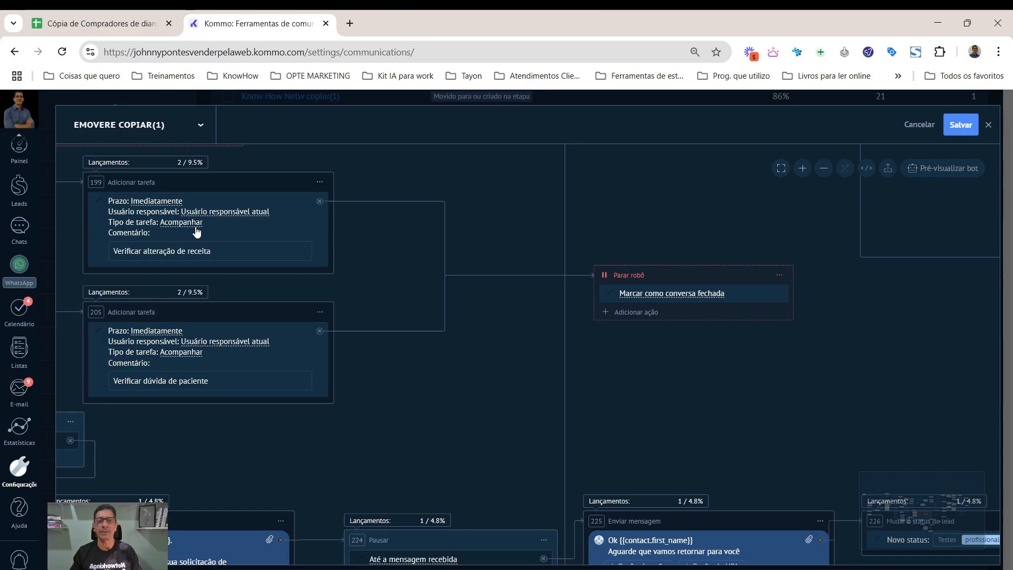
# Nudge the "Parar robô" block slightly up and away from the task blocks, and look through the list of lead pipelines.
pyautogui.moveTo(729, 277); pyautogui.dragTo(749, 258)
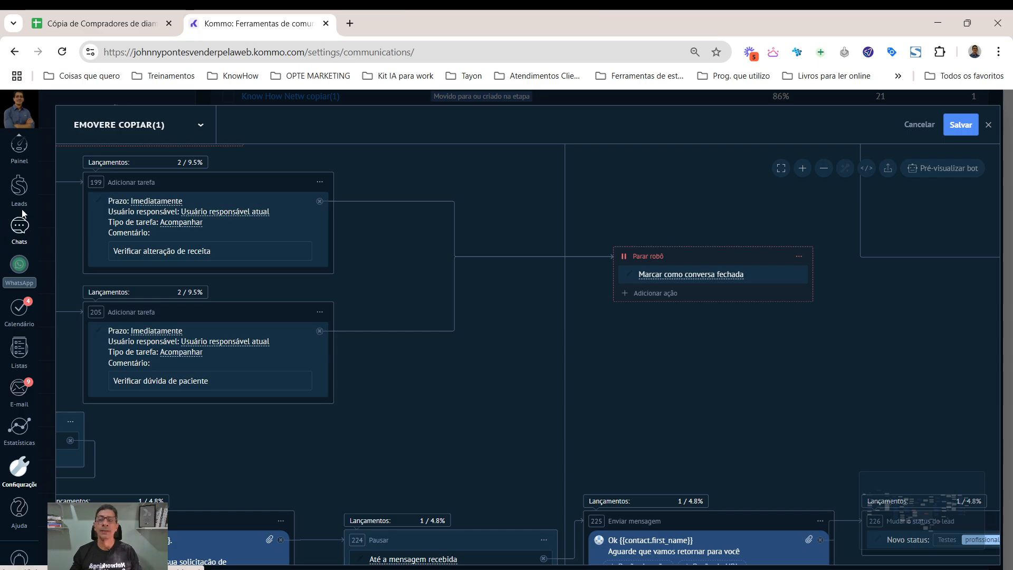
pyautogui.moveTo(19, 190)
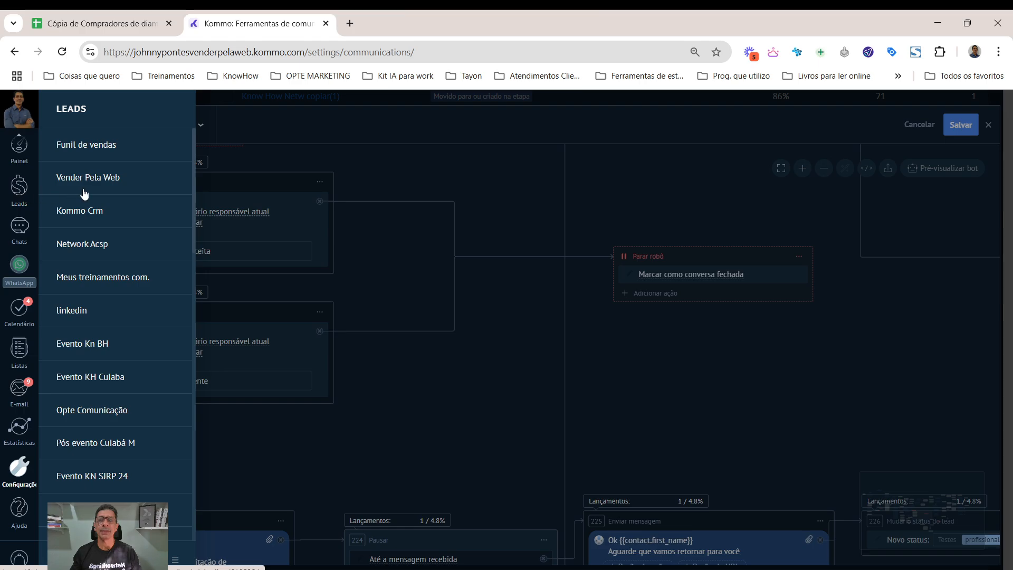
pyautogui.scroll(-5, 97, 235)
pyautogui.scroll(-7, 142, 358)
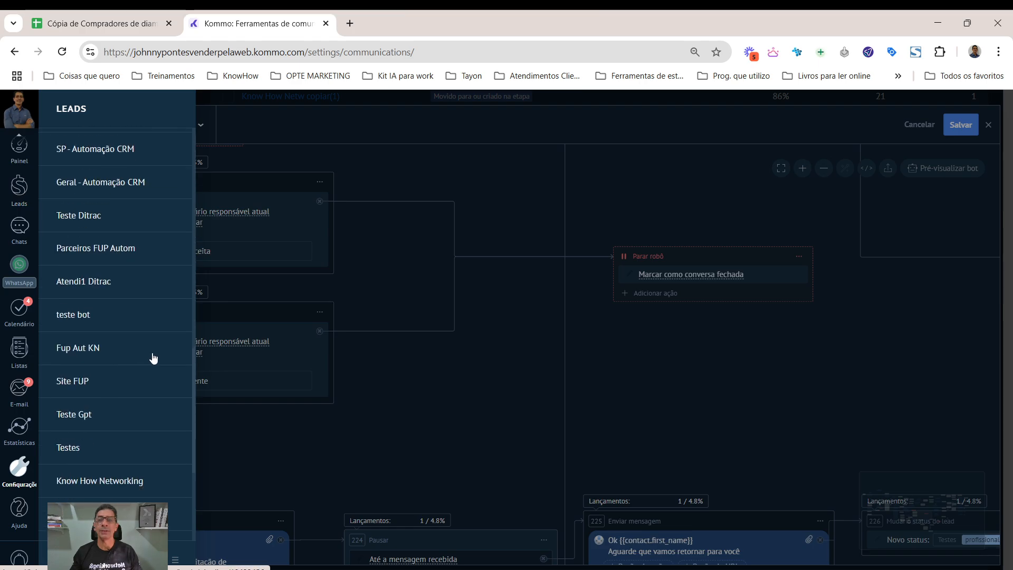
pyautogui.scroll(12, 153, 358)
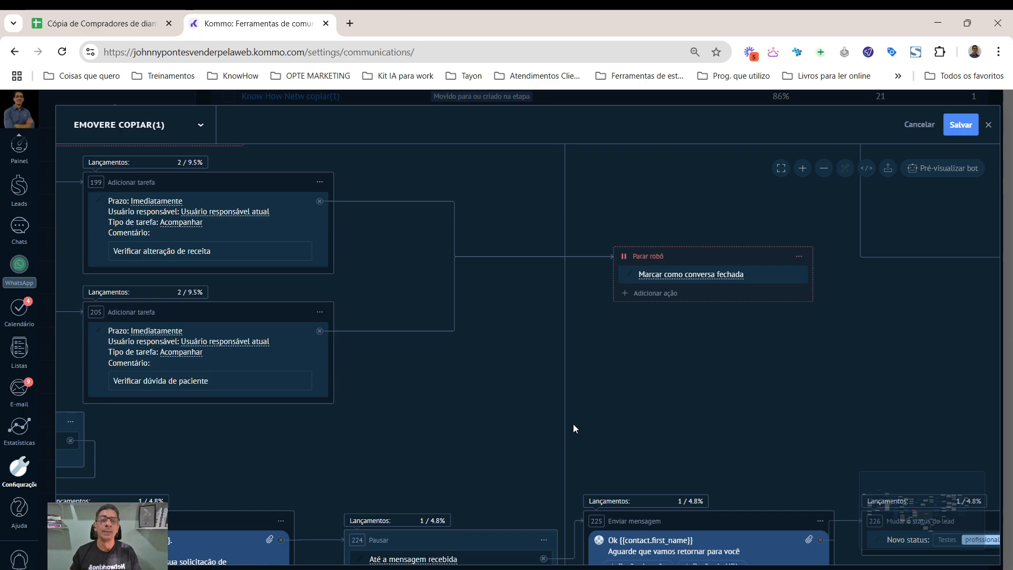
# Reposition the "Parar robô" block slightly and delete its "Marcar como conversa fechada" action.
pyautogui.moveTo(698, 264); pyautogui.dragTo(719, 273)
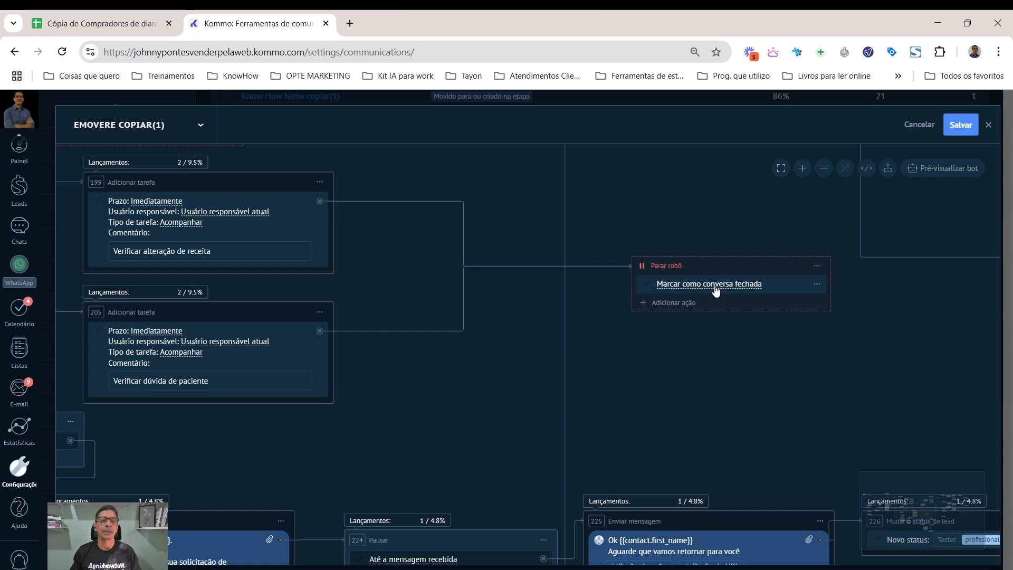
pyautogui.moveTo(727, 268); pyautogui.dragTo(705, 266)
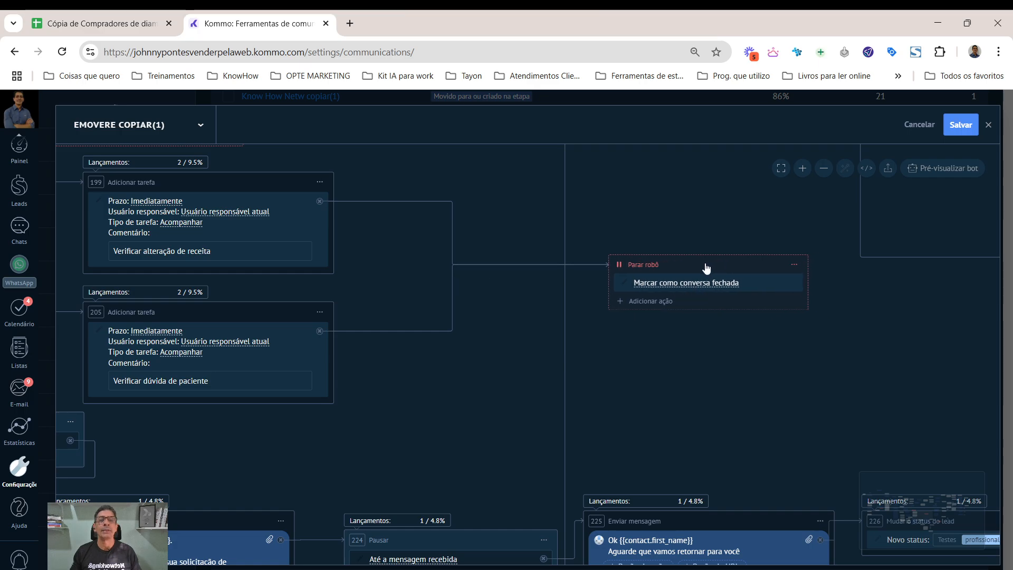
pyautogui.click(794, 283)
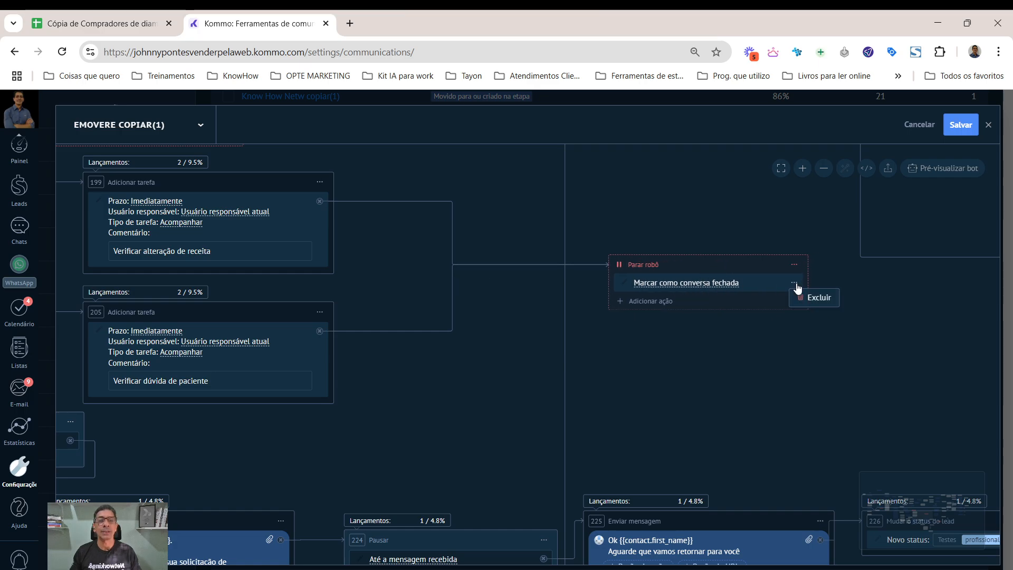
pyautogui.click(817, 298)
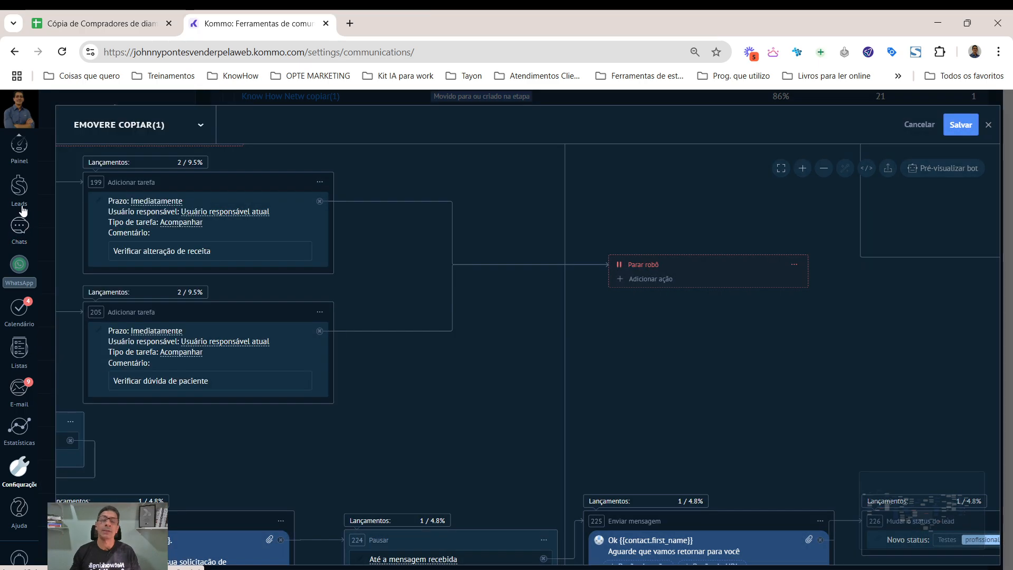
# Move the empty next-step placeholder above pause block 229 down to the free area well below that block.
pyautogui.moveTo(23, 211)
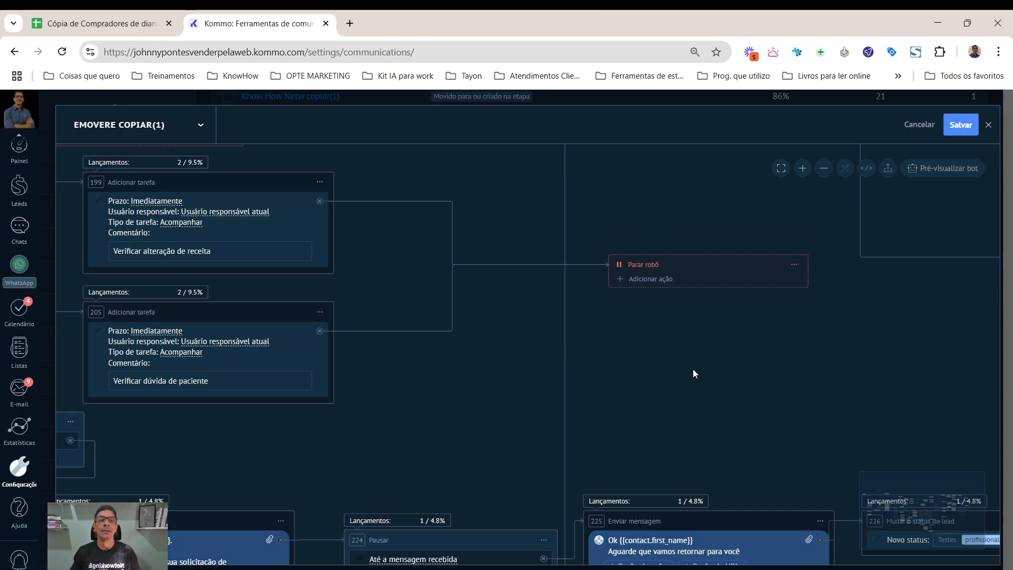
pyautogui.scroll(-4, 570, 482)
pyautogui.scroll(-4, 502, 469)
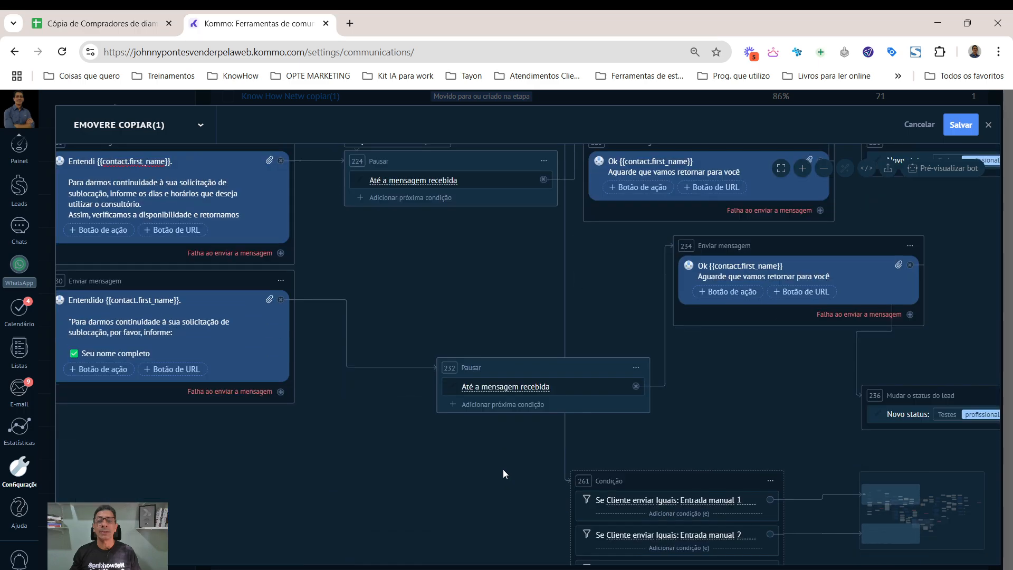
pyautogui.scroll(-5, 475, 433)
pyautogui.scroll(-2, 314, 411)
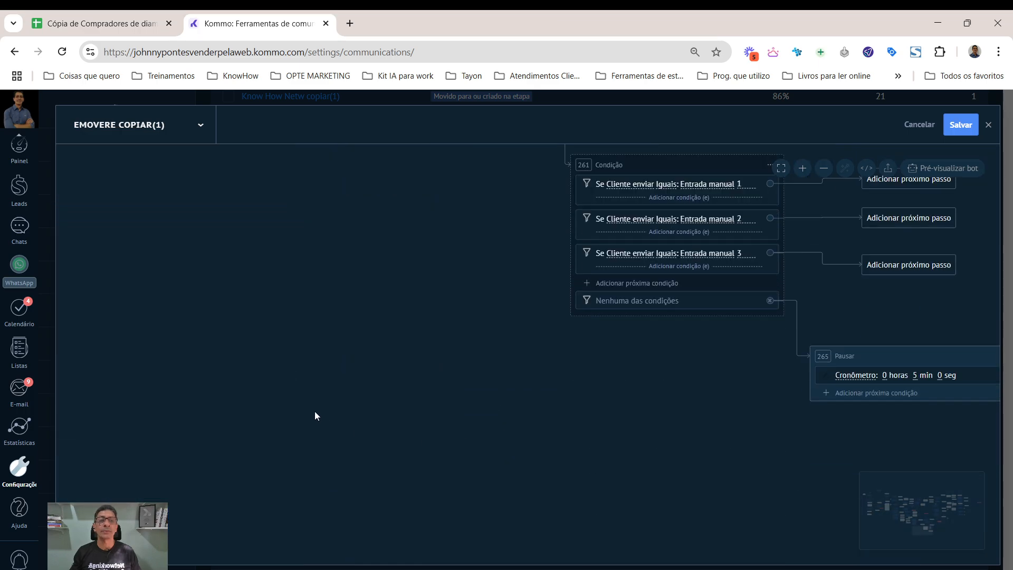
pyautogui.moveTo(427, 278); pyautogui.dragTo(551, 429)
pyautogui.moveTo(356, 361); pyautogui.dragTo(681, 539)
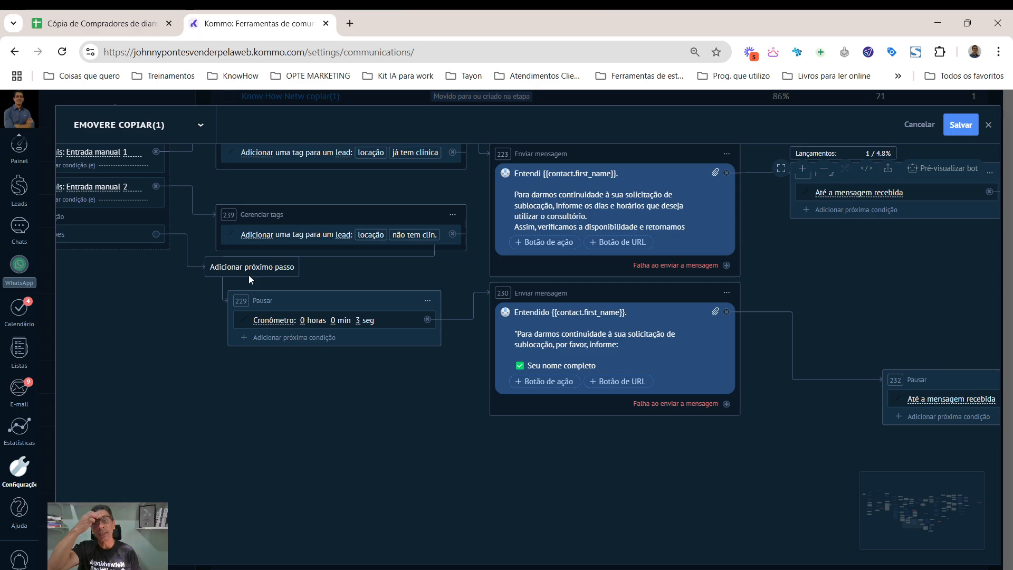
pyautogui.moveTo(248, 268); pyautogui.dragTo(248, 463)
pyautogui.scroll(-2, 414, 375)
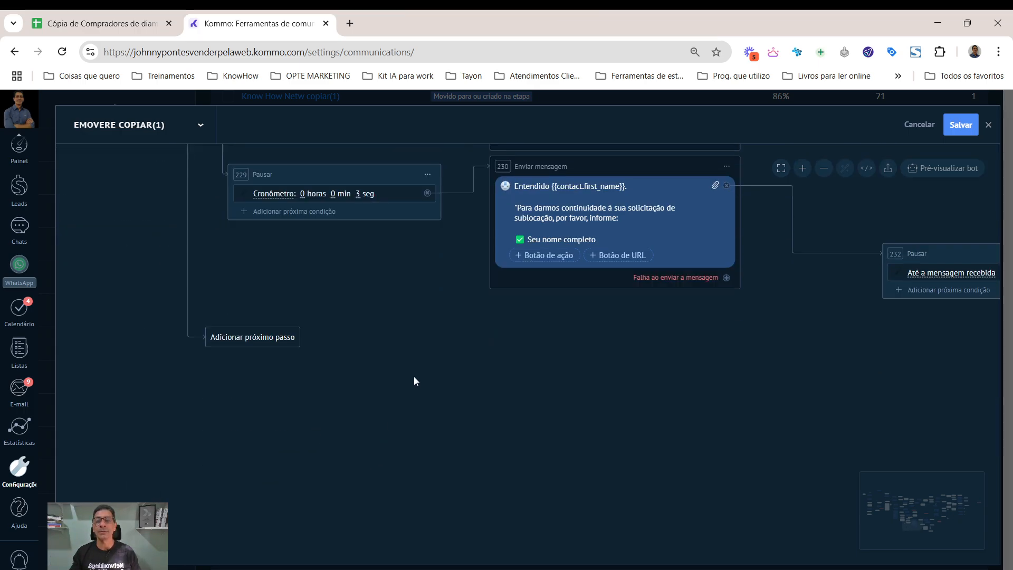
pyautogui.moveTo(254, 343); pyautogui.dragTo(242, 391)
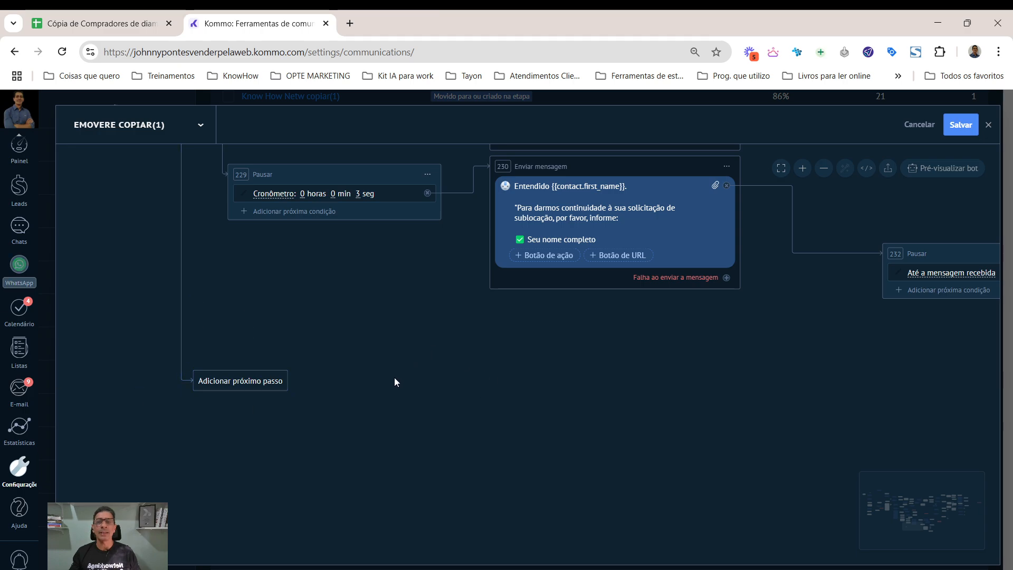
pyautogui.moveTo(871, 498)
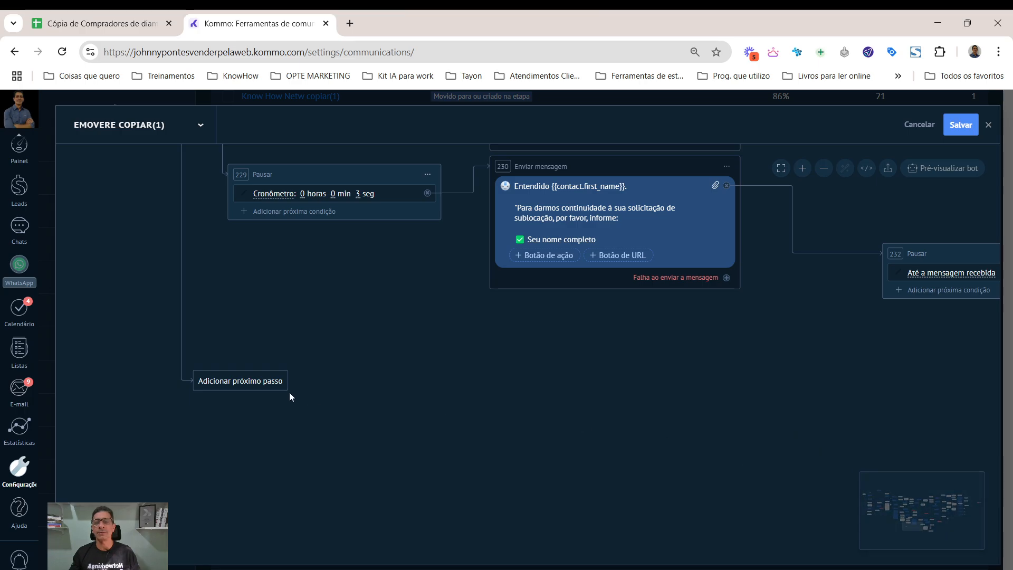
# Add a "Gerenciar tags" action at that placeholder, shift the block clear of pause 229, and align its next-step placeholder beside it.
pyautogui.click(219, 382)
pyautogui.moveTo(219, 384); pyautogui.dragTo(202, 278)
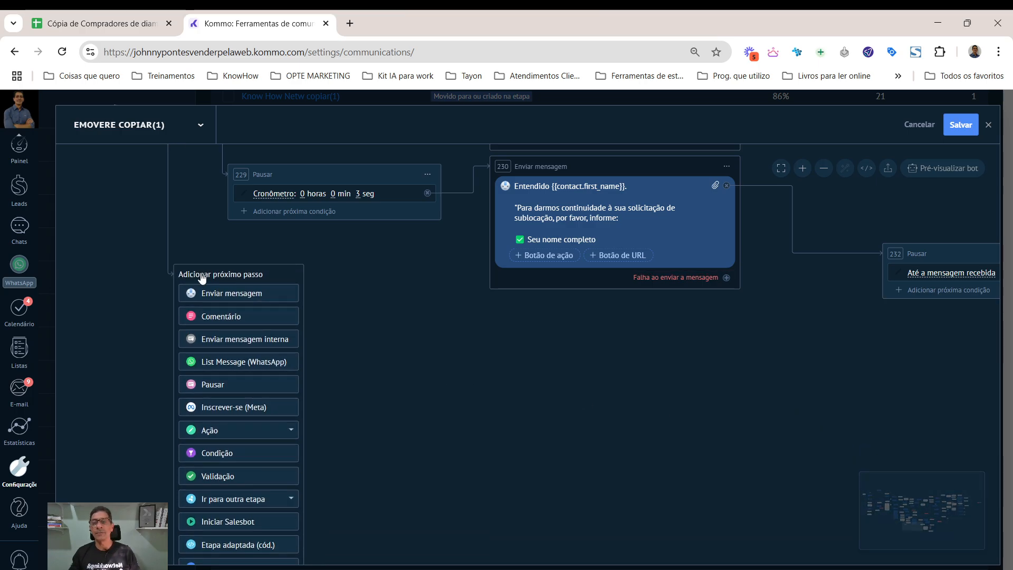
pyautogui.click(216, 434)
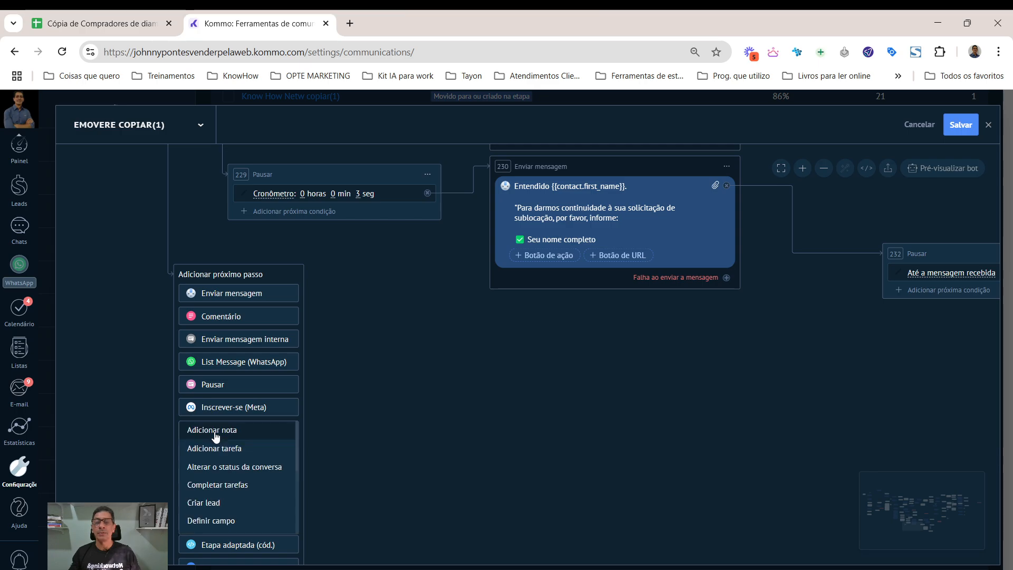
pyautogui.scroll(-3, 216, 496)
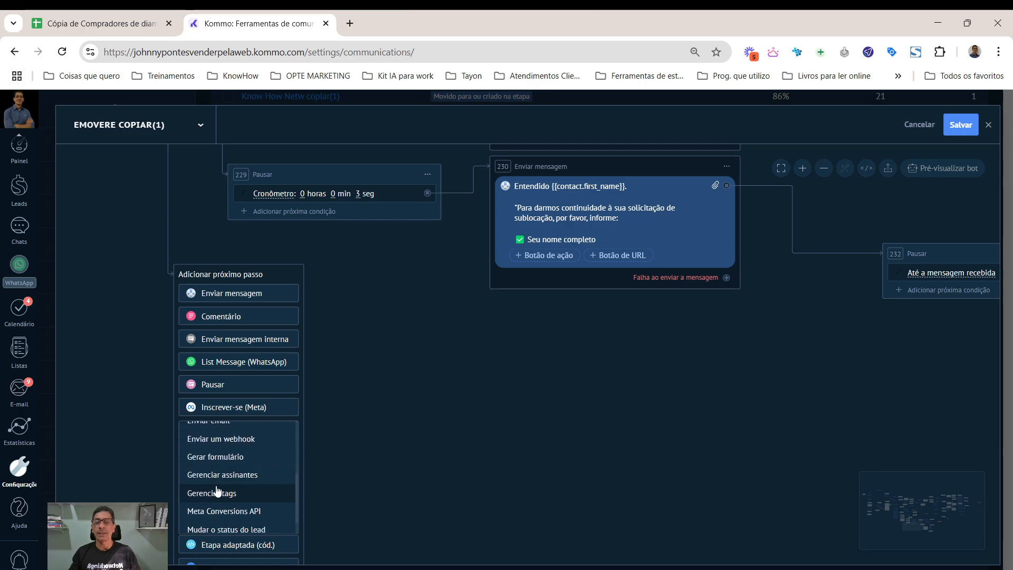
pyautogui.click(217, 492)
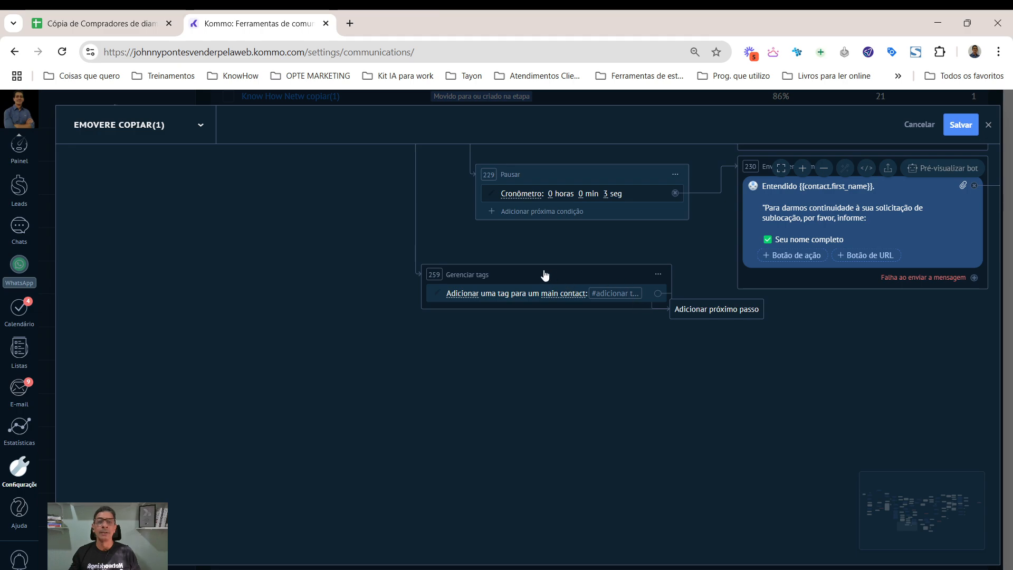
pyautogui.moveTo(545, 274); pyautogui.dragTo(328, 281)
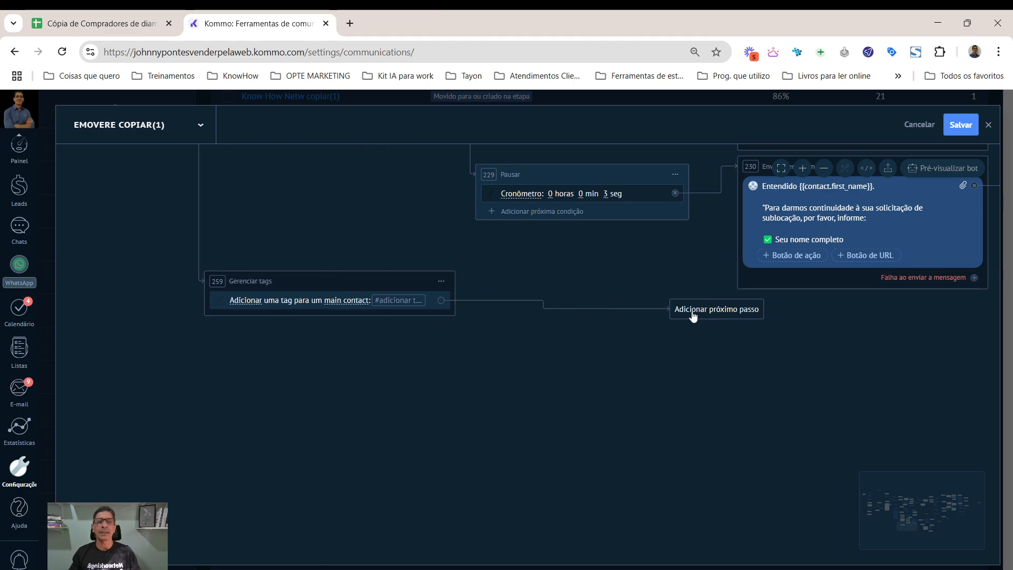
pyautogui.moveTo(694, 315); pyautogui.dragTo(560, 310)
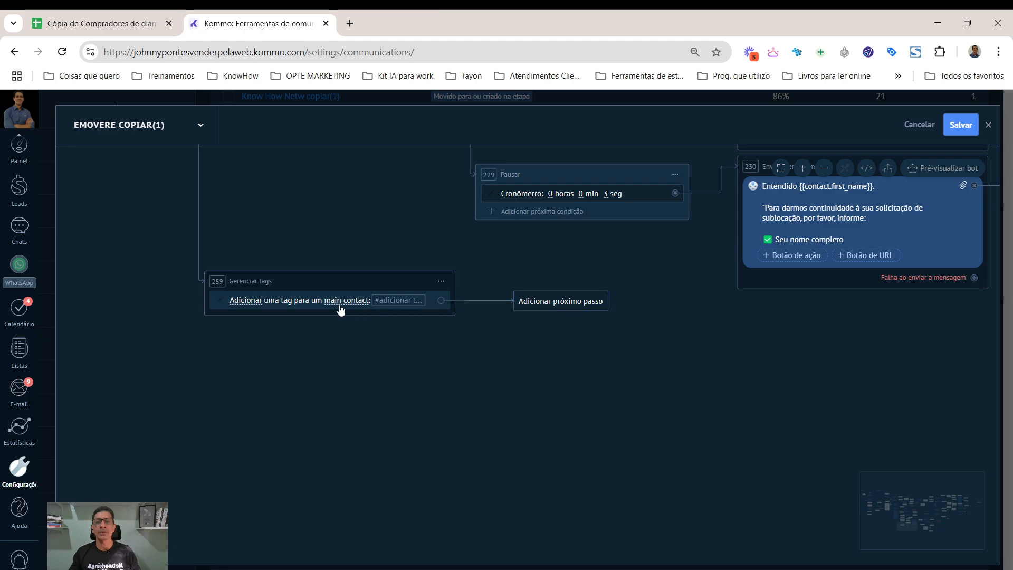
# Set the new "Gerenciar tags" block to add its tag to a lead.
pyautogui.click(246, 302)
pyautogui.click(244, 305)
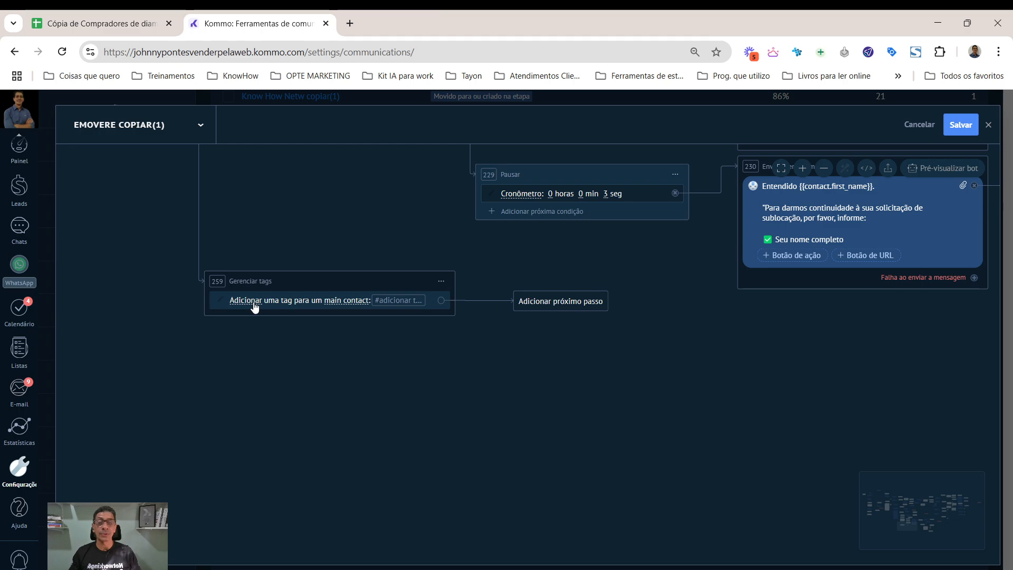
pyautogui.click(358, 305)
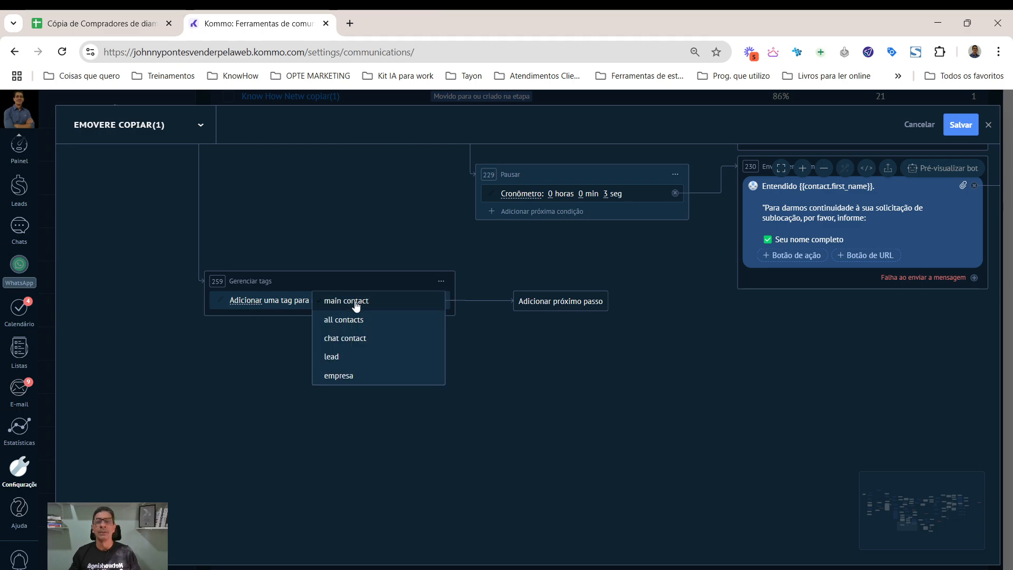
pyautogui.click(333, 356)
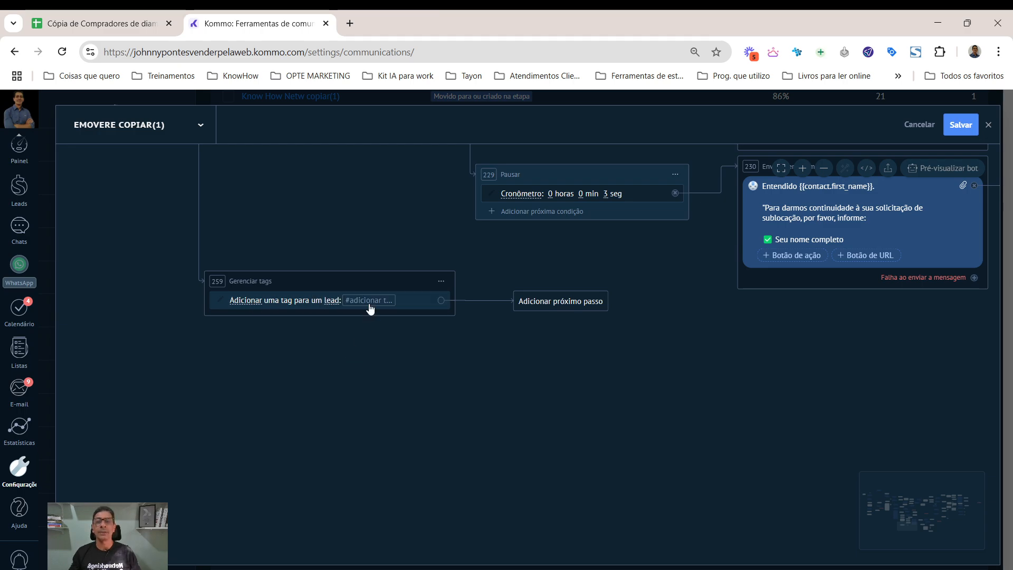
pyautogui.click(370, 301)
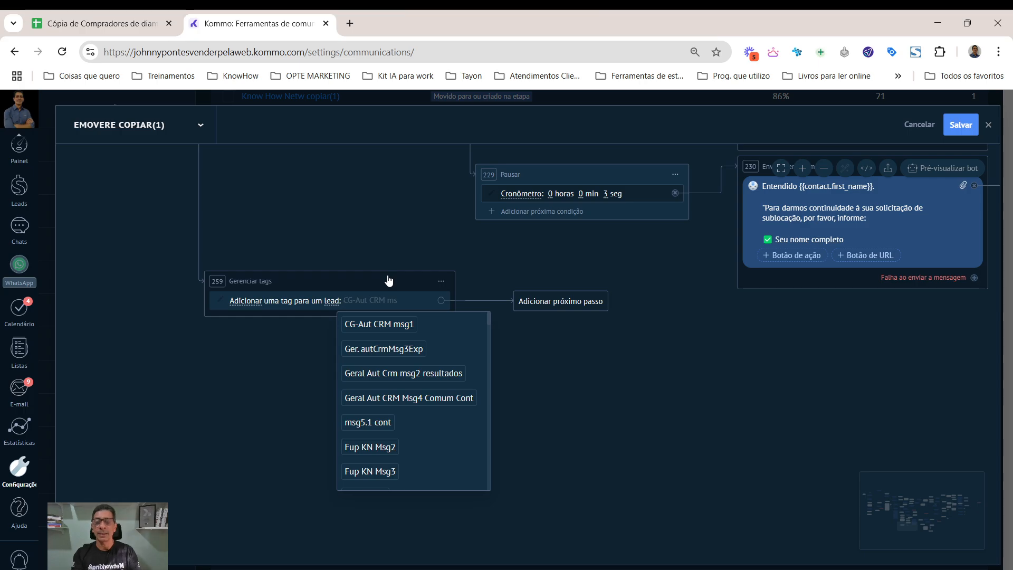
pyautogui.write('tax')
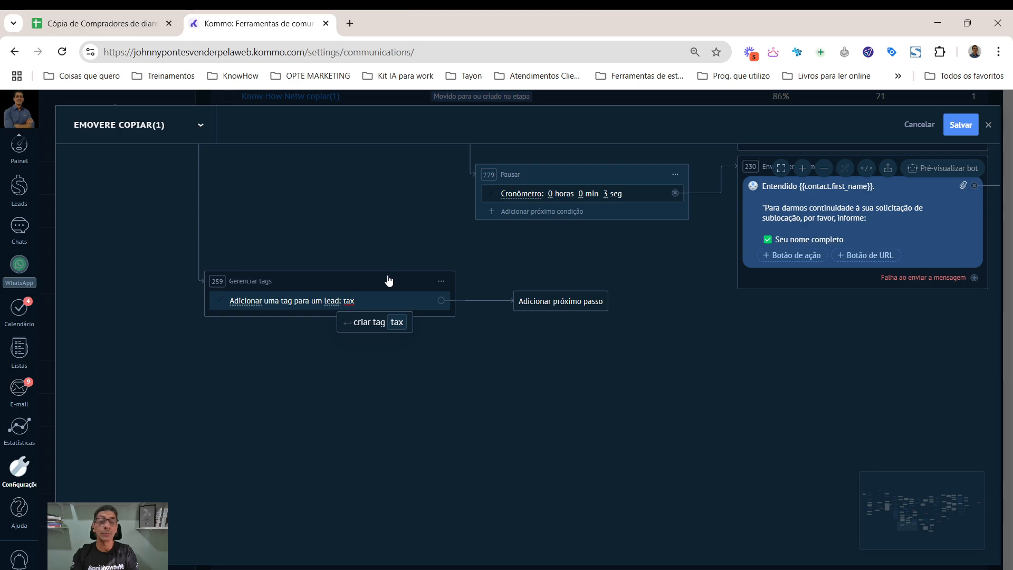
pyautogui.press('BackSpace')
pyautogui.press('BackSpace')
pyautogui.press('BackSpace')
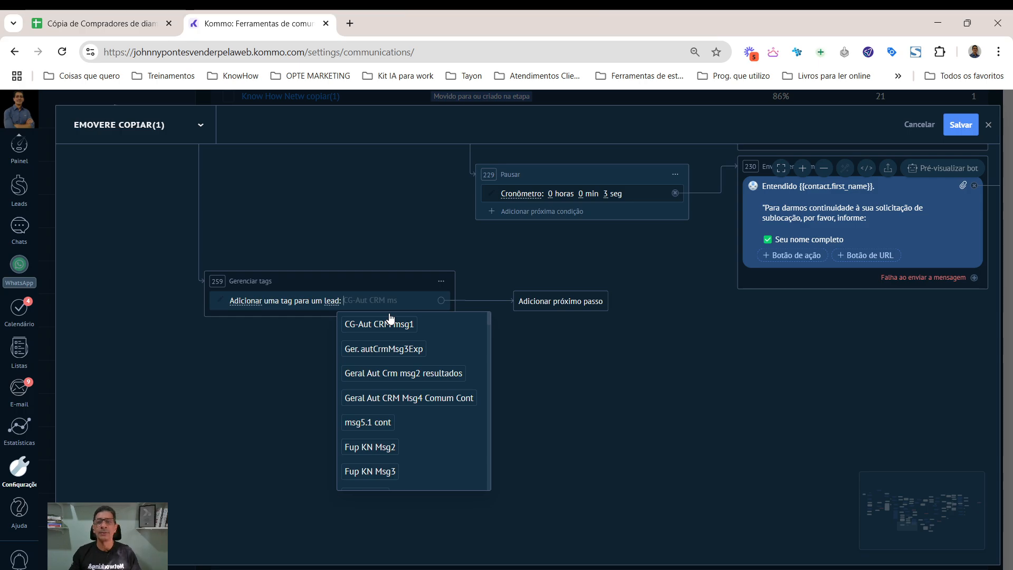
# Move the next-step placeholder beneath tag block 259, add an "Enviar mensagem" block there, and start editing its message text.
pyautogui.moveTo(553, 304)
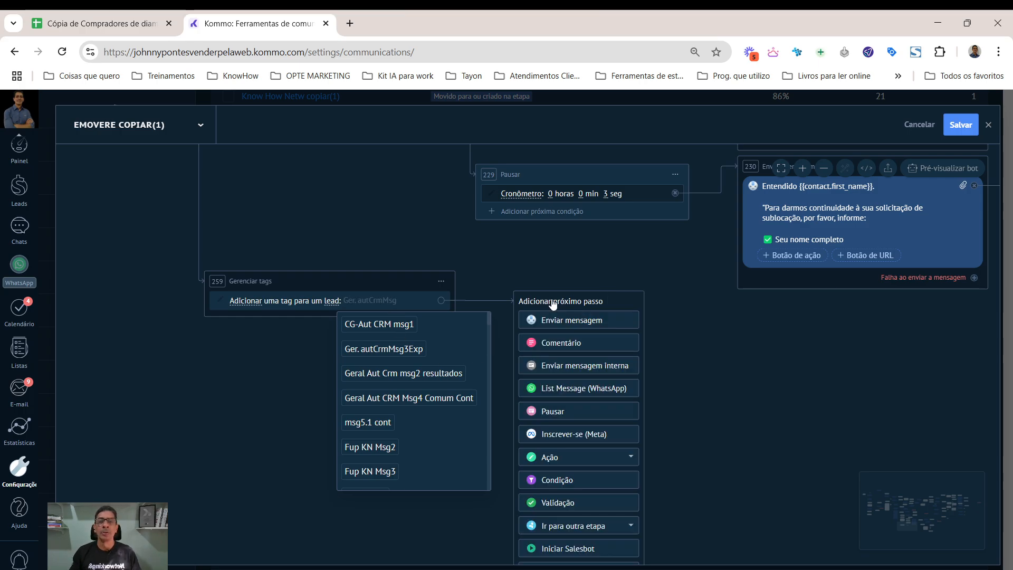
pyautogui.moveTo(553, 305); pyautogui.dragTo(268, 357)
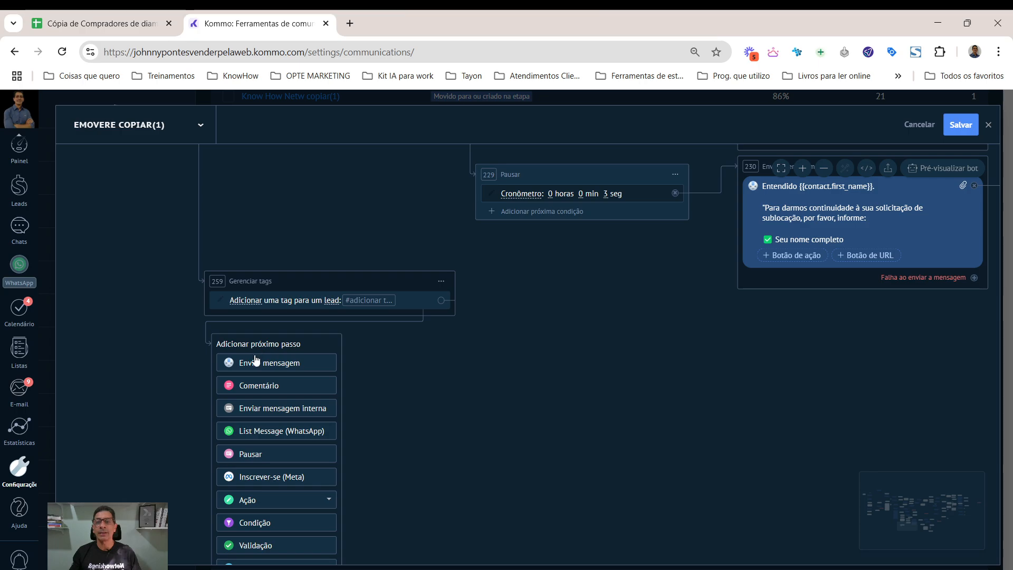
pyautogui.click(253, 363)
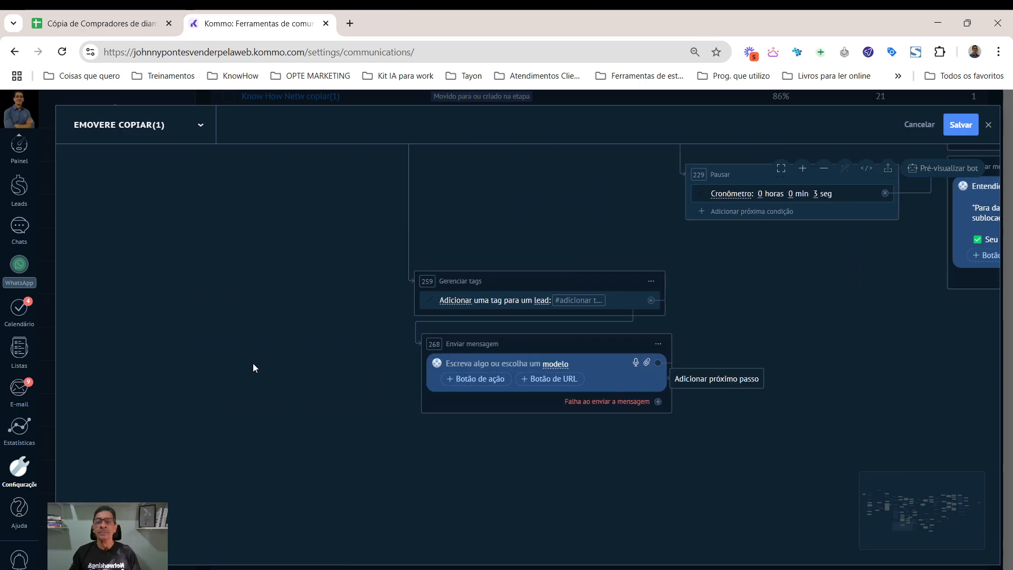
pyautogui.click(495, 363)
pyautogui.write('Seja be')
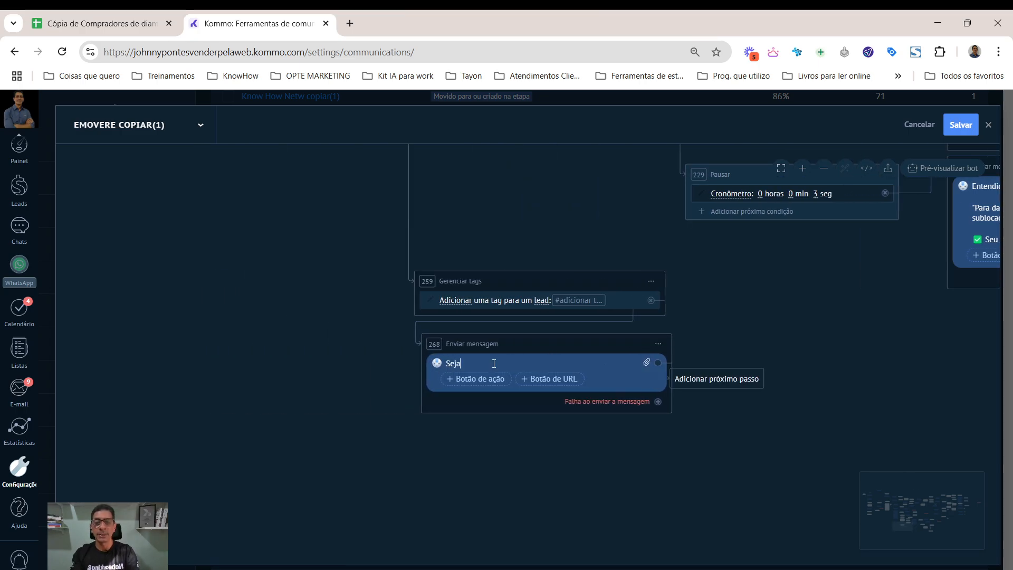
pyautogui.press('BackSpace')
pyautogui.press('BackSpace')
pyautogui.press('BackSpace')
pyautogui.press('BackSpace')
pyautogui.press('BackSpace')
pyautogui.press('BackSpace')
pyautogui.press('BackSpace')
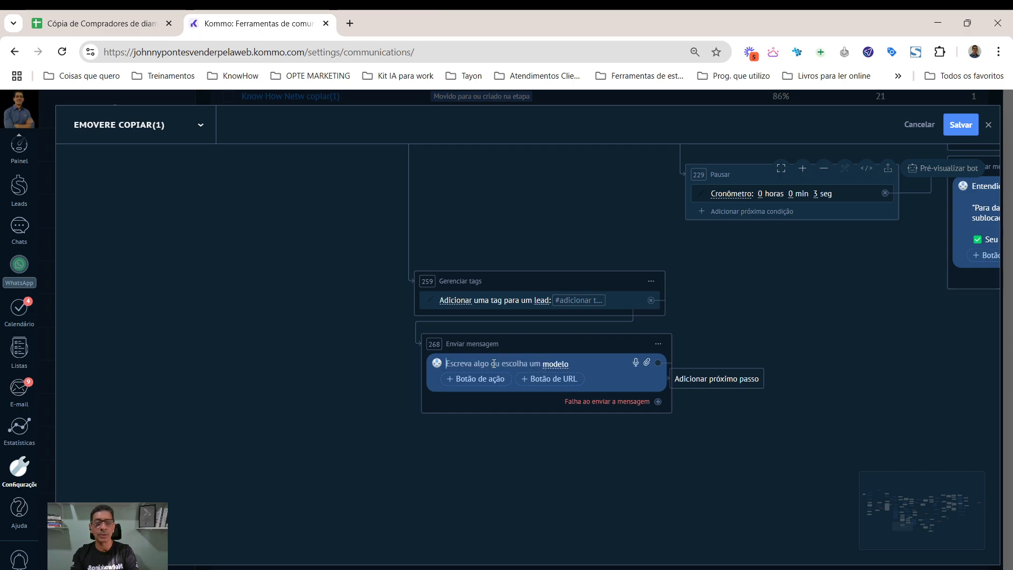
# Insert the "Contato: Primeiro nome" variable into the text of message block 268.
pyautogui.write('{')
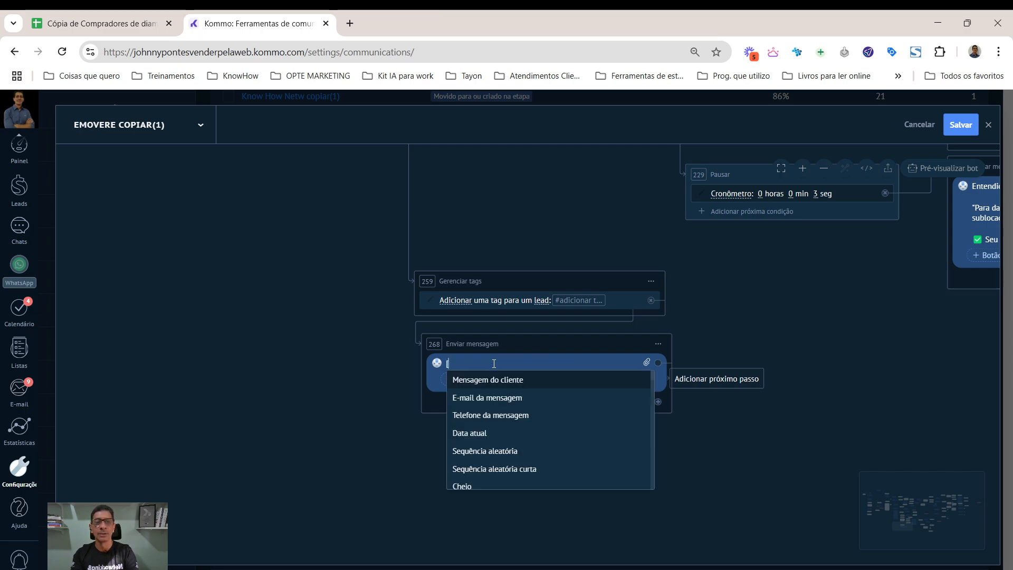
pyautogui.write('c')
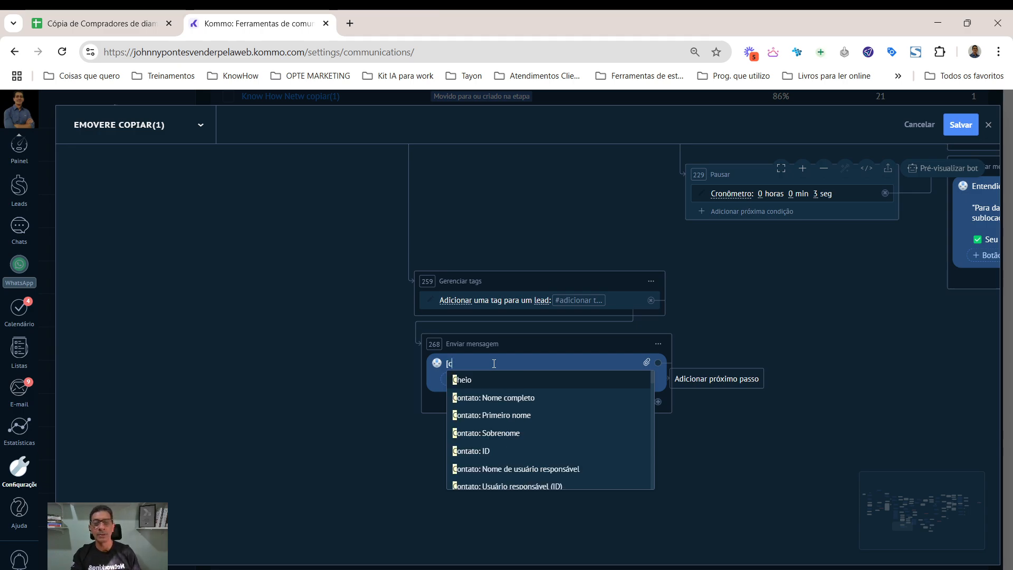
pyautogui.click(493, 415)
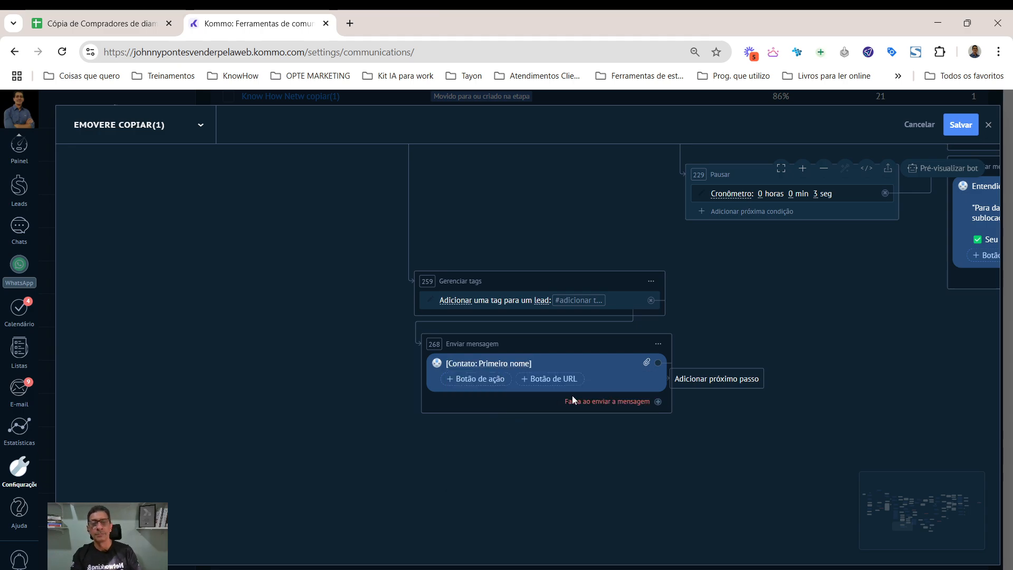
# Continue message 268 with "seja bem vindo (a)" and add a second line reading "Sou o assistente X e vou agilizar o seu atendimento.".
pyautogui.write('seja bem vindo (a')
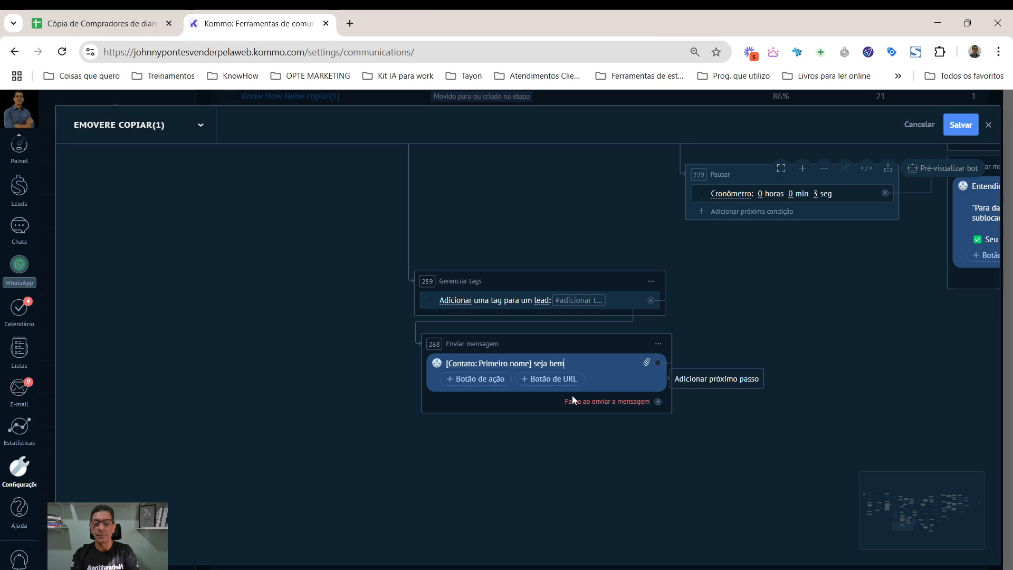
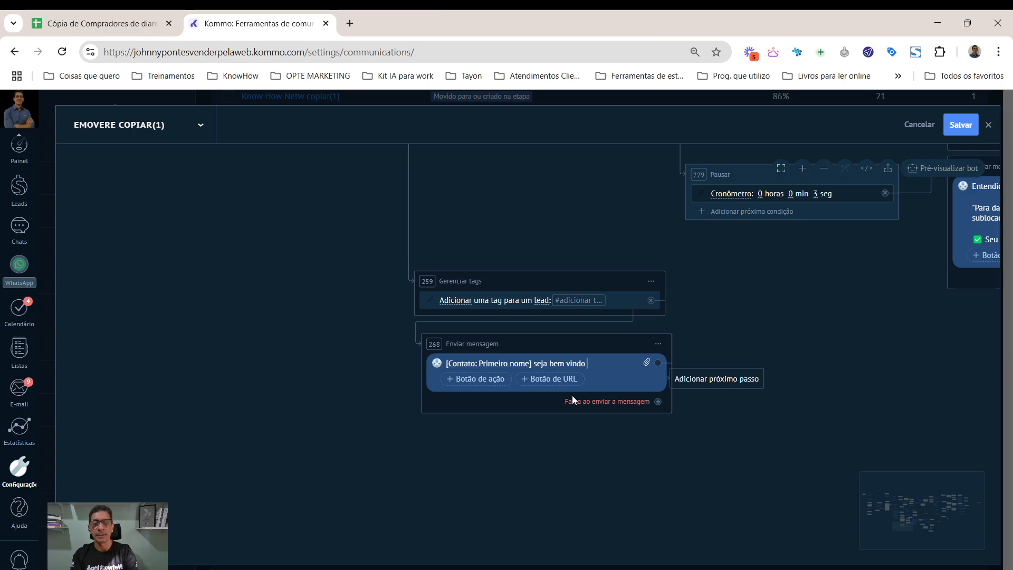
pyautogui.write('a')
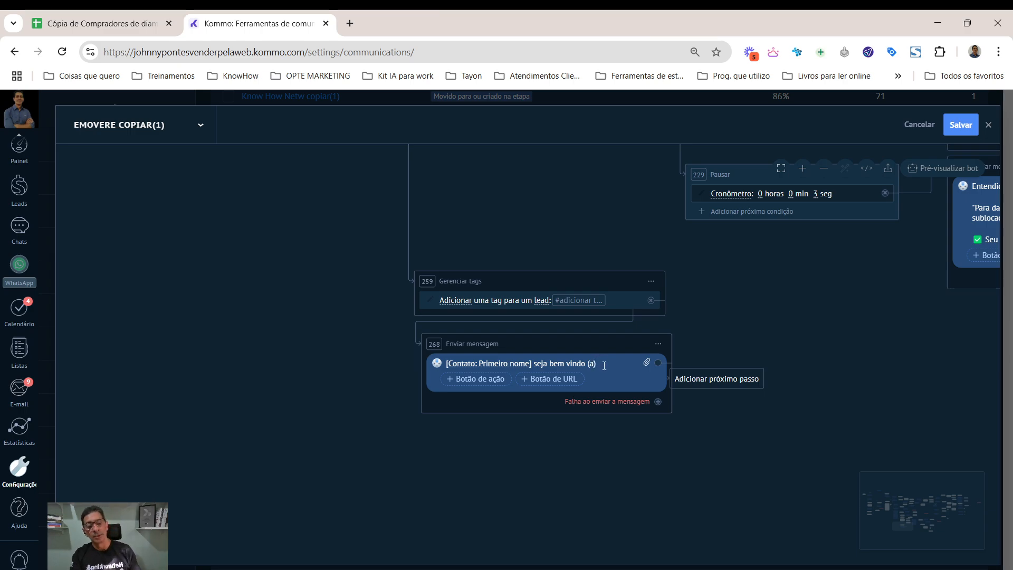
pyautogui.press('Return')
pyautogui.write('Sou ')
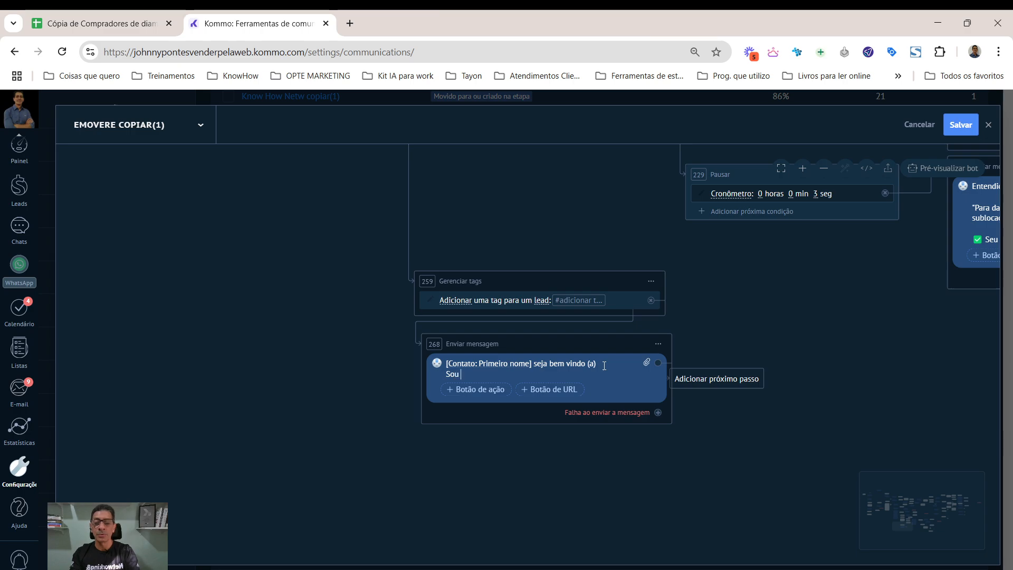
pyautogui.write('o assistente ')
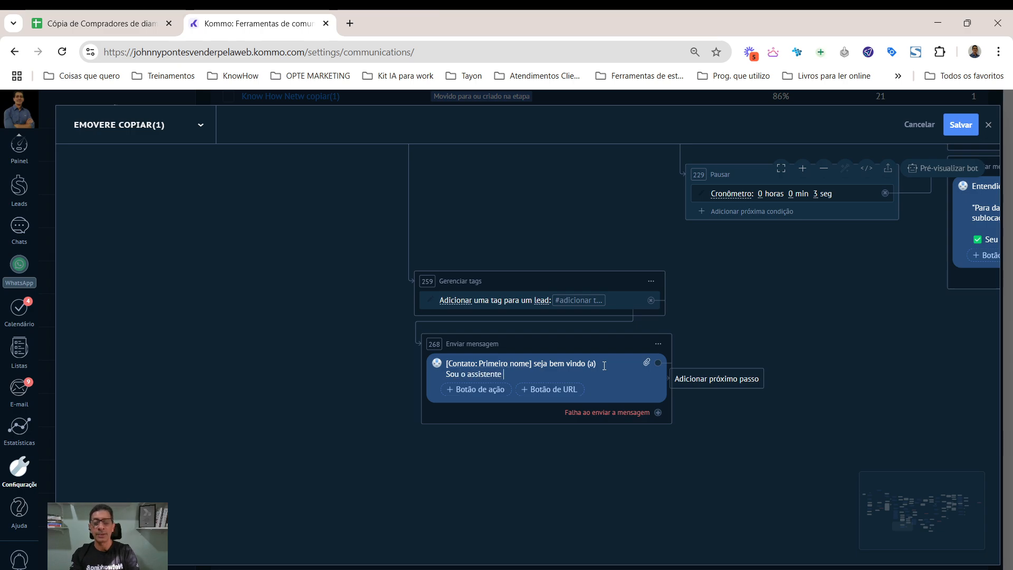
pyautogui.write('X')
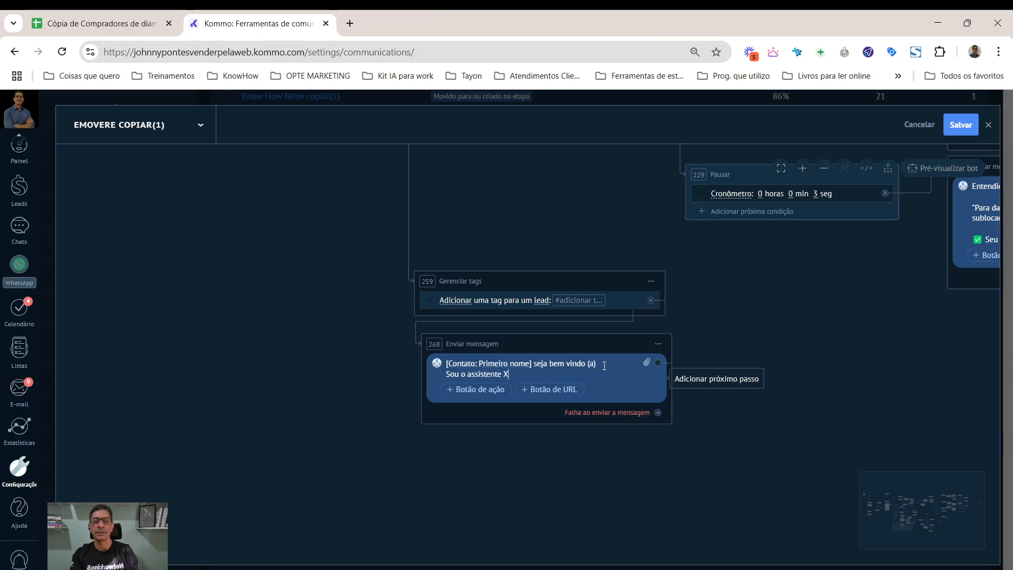
pyautogui.write(' e vo')
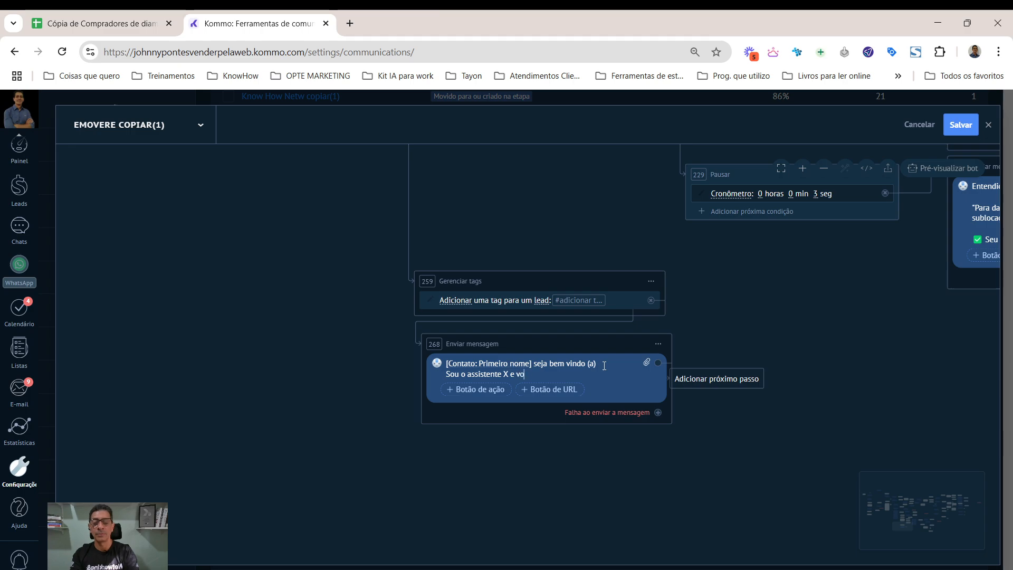
pyautogui.write('u agiliz')
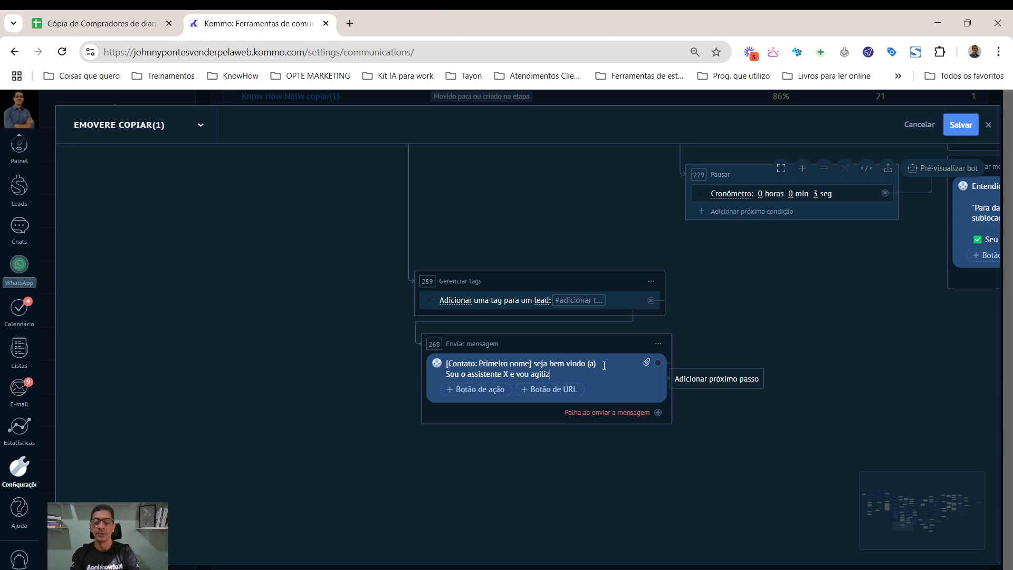
pyautogui.write('ar o seu atendimento.')
# After a blank line in message 268, write "Escolha uma das opções abaixo *ATENÇÃO* Digite somente o número:".
pyautogui.press('Return')
pyautogui.press('Return')
pyautogui.write('Es')
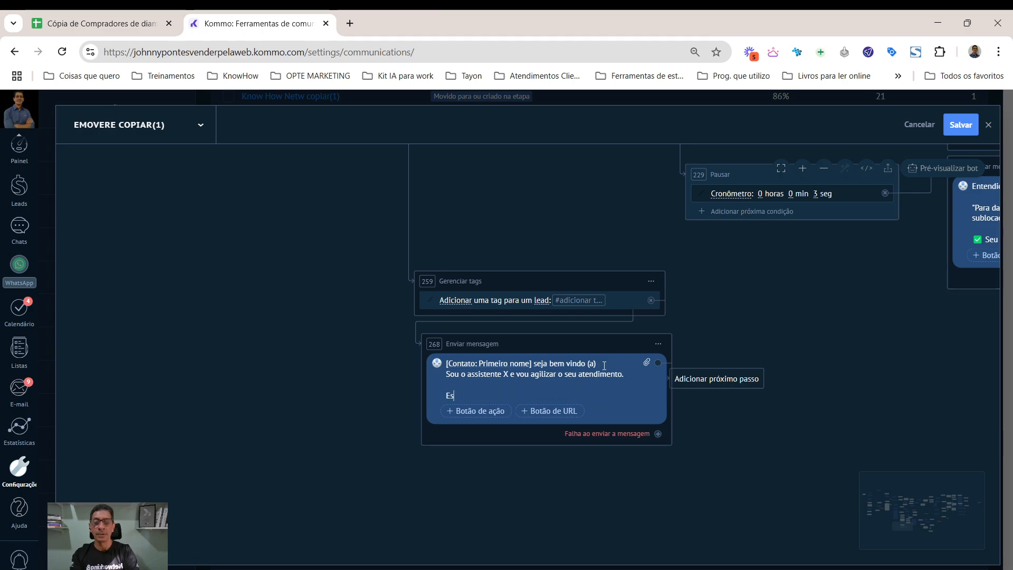
pyautogui.write('colha  uma')
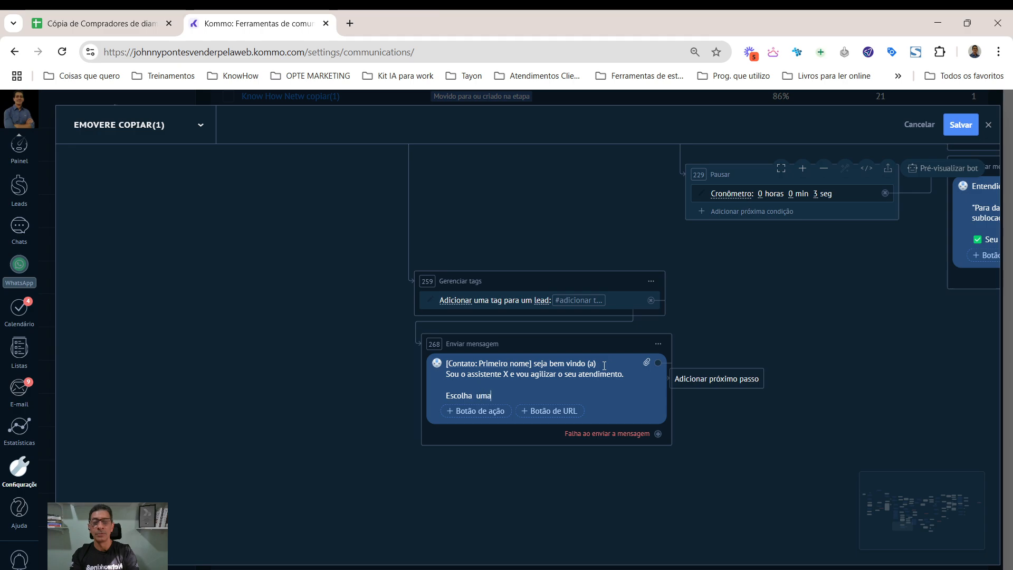
pyautogui.write(' das opções')
pyautogui.press('BackSpace')
pyautogui.press('BackSpace')
pyautogui.press('BackSpace')
pyautogui.press('BackSpace')
pyautogui.write('ões abaixo (')
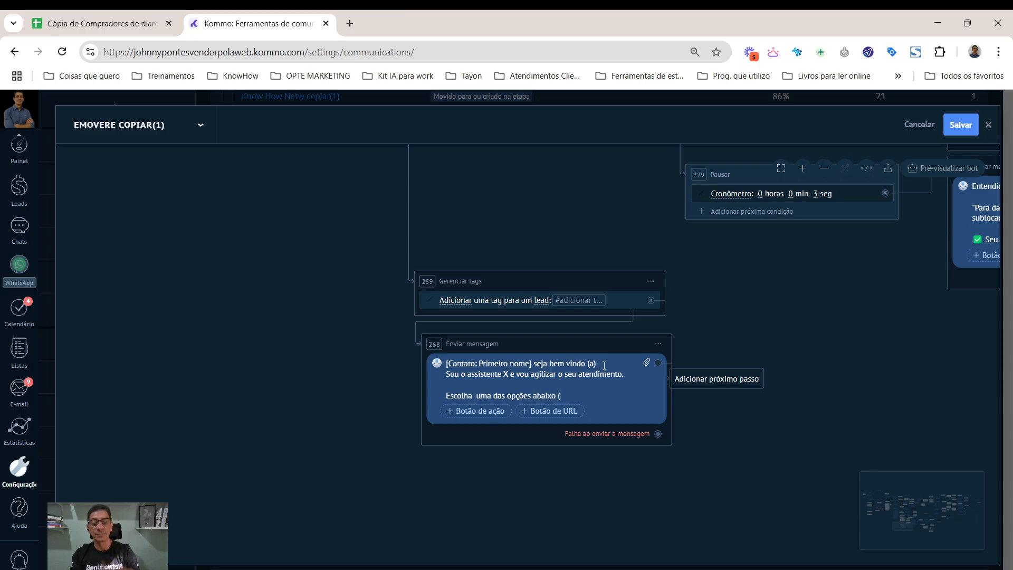
pyautogui.press('BackSpace')
pyautogui.write('*')
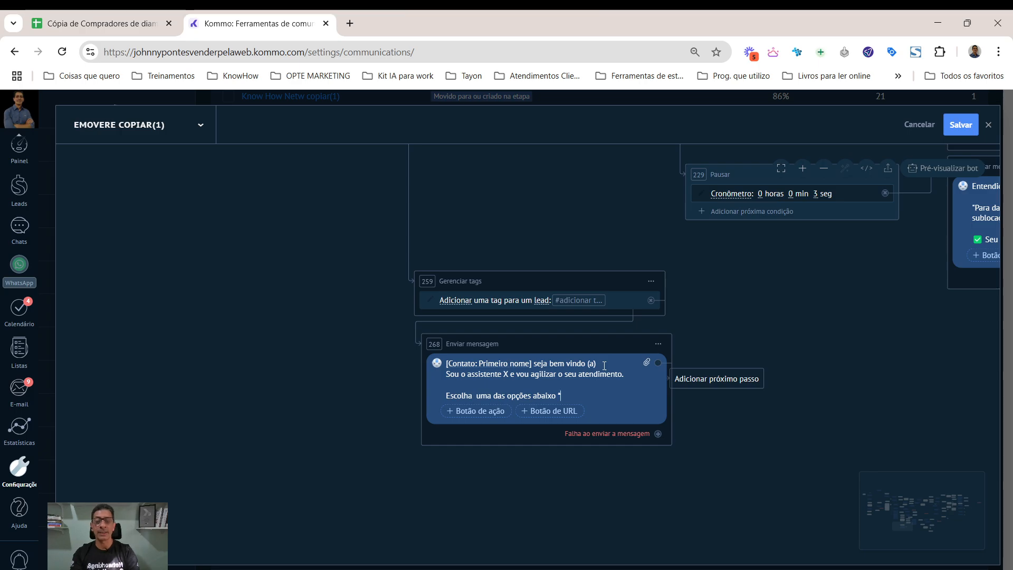
pyautogui.press('capslock')
pyautogui.write('AT')
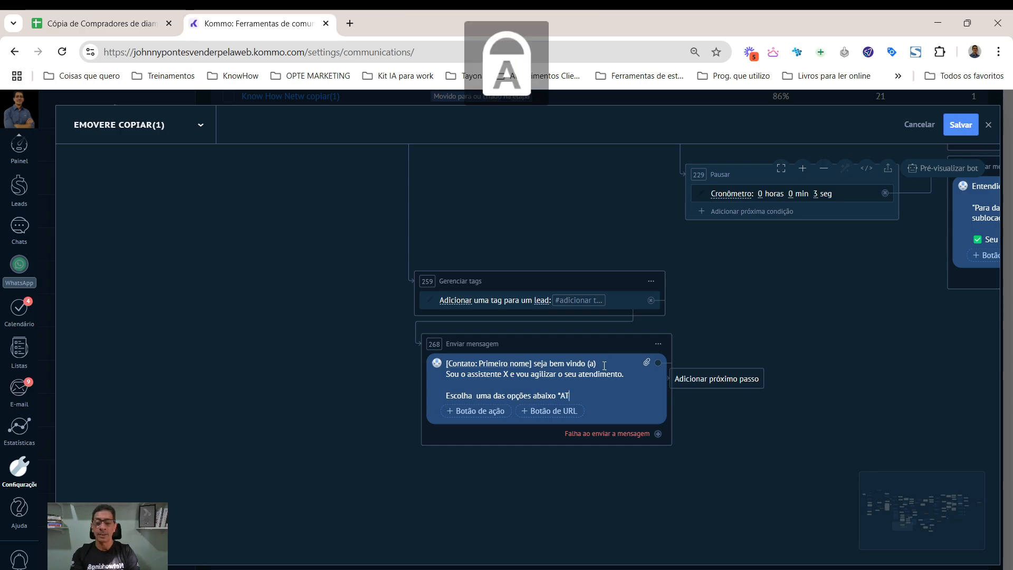
pyautogui.write('ENÇÃO')
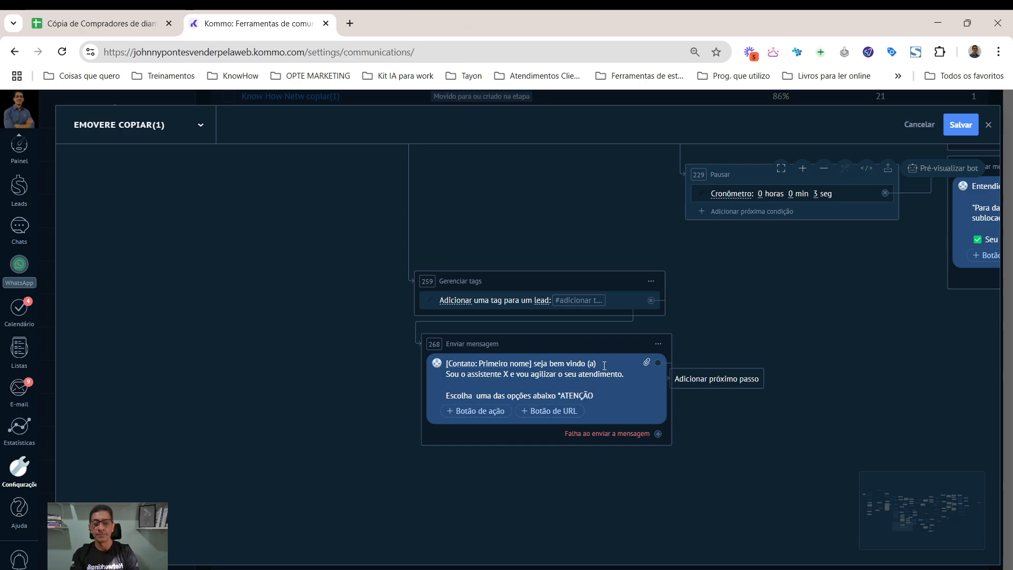
pyautogui.write('* D')
pyautogui.press('capslock')
pyautogui.write('igite somente ')
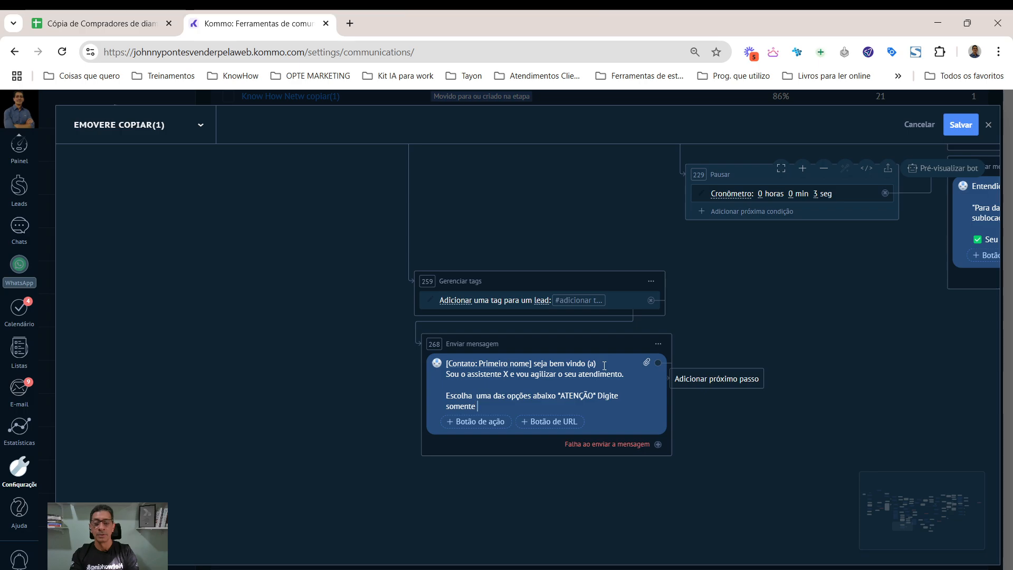
pyautogui.write('o número')
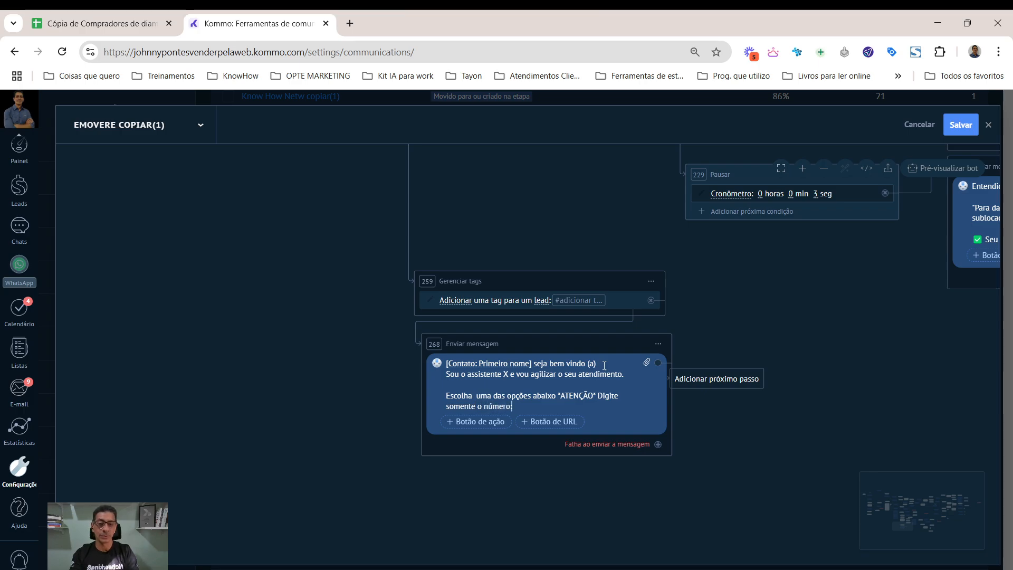
pyautogui.write(':')
# List the options "1 - op 1" and "2 - op 2" on separate lines after a blank line at the end of message 268.
pyautogui.press('Return')
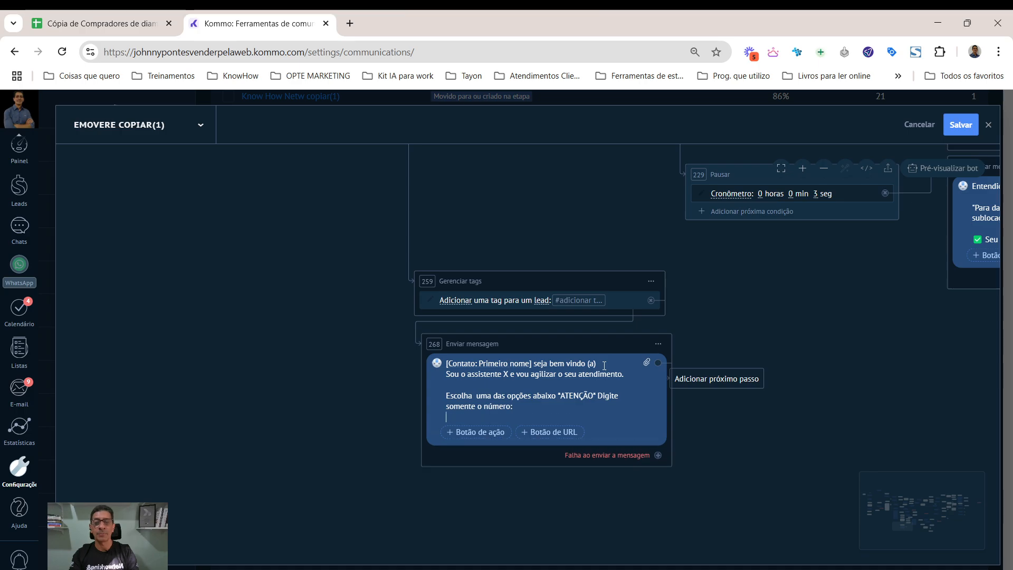
pyautogui.press('Return')
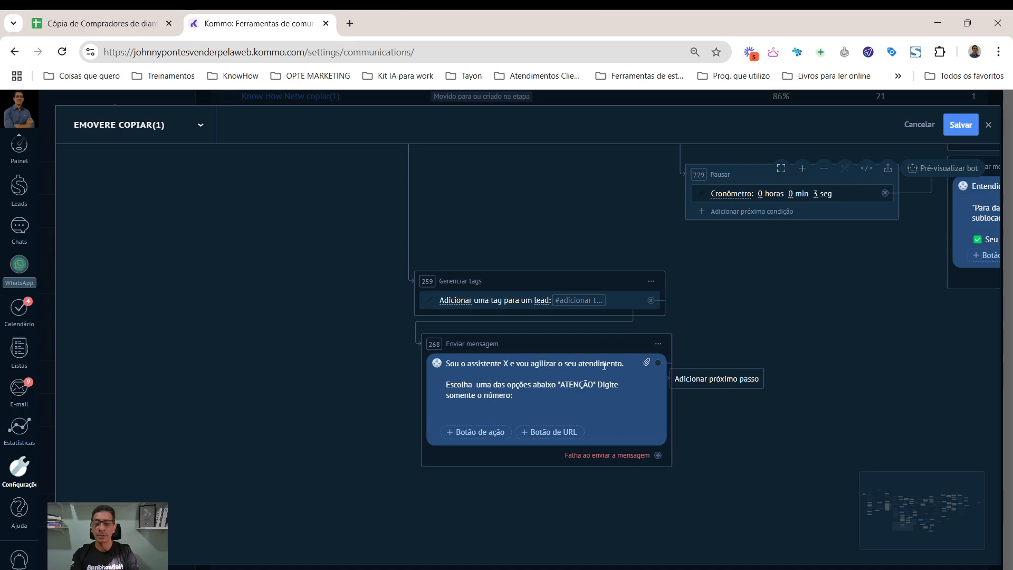
pyautogui.write('1 -')
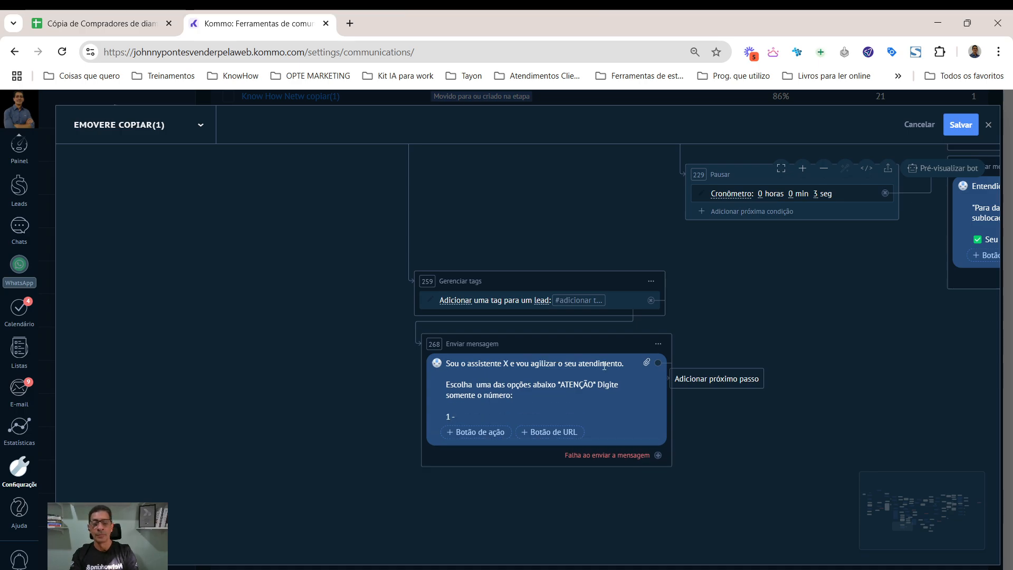
pyautogui.write(' p')
pyautogui.press('BackSpace')
pyautogui.write('op 1')
pyautogui.press('Return')
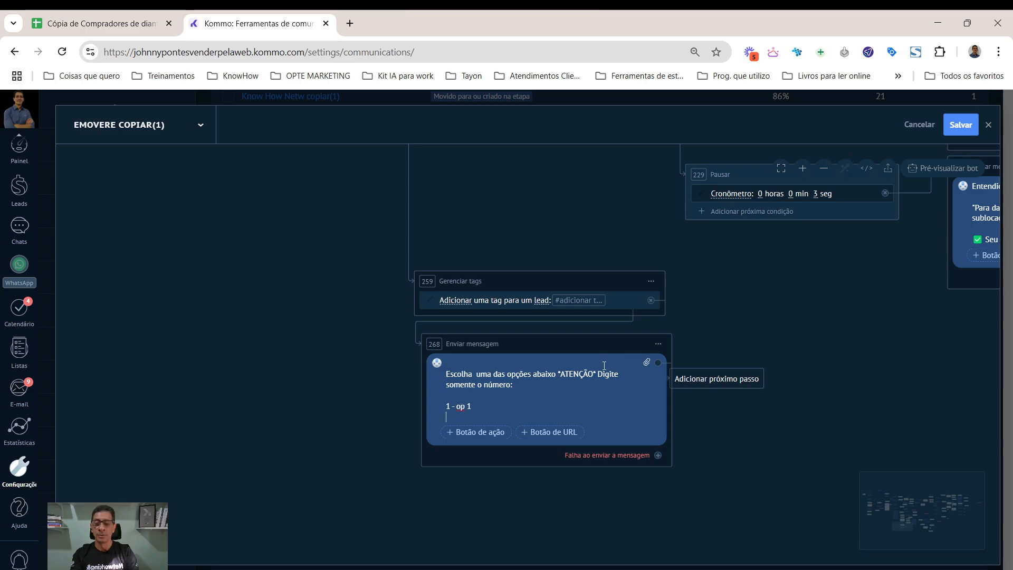
pyautogui.write('1')
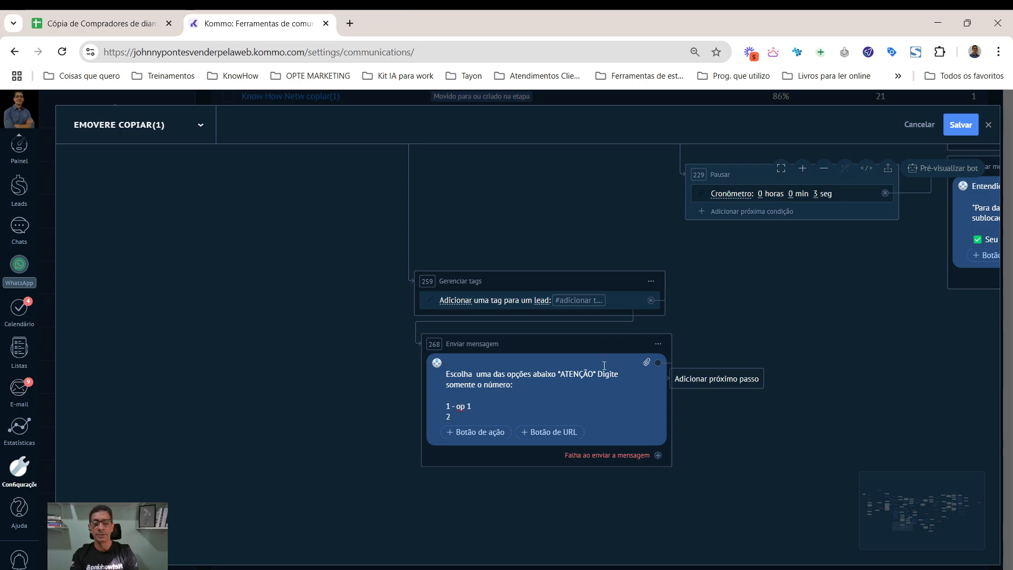
pyautogui.write(' - op 1 2')
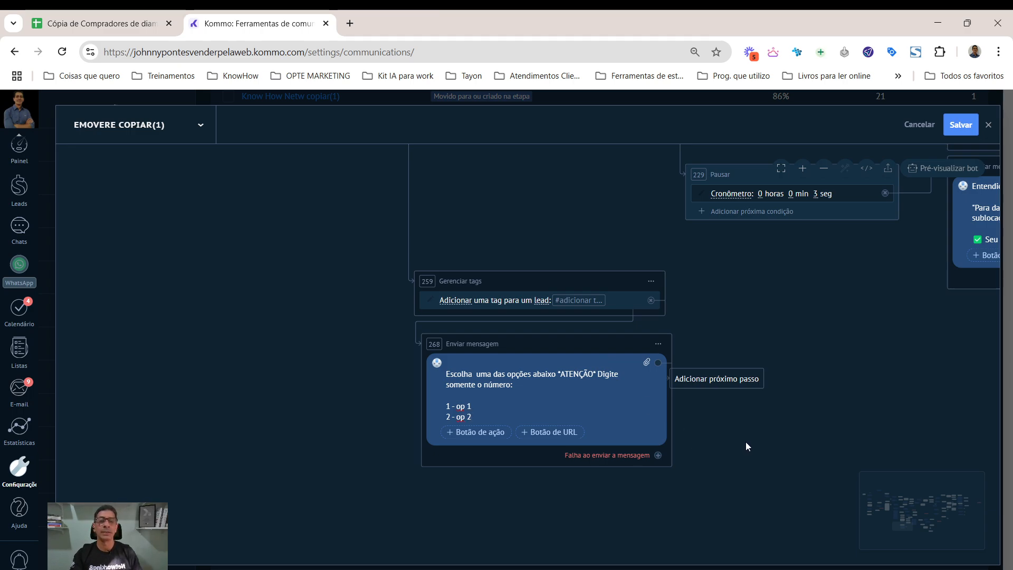
# Add a "Pausar" block as the next step after message 268 and move its next-step placeholder beneath the pause.
pyautogui.moveTo(746, 442); pyautogui.dragTo(457, 282)
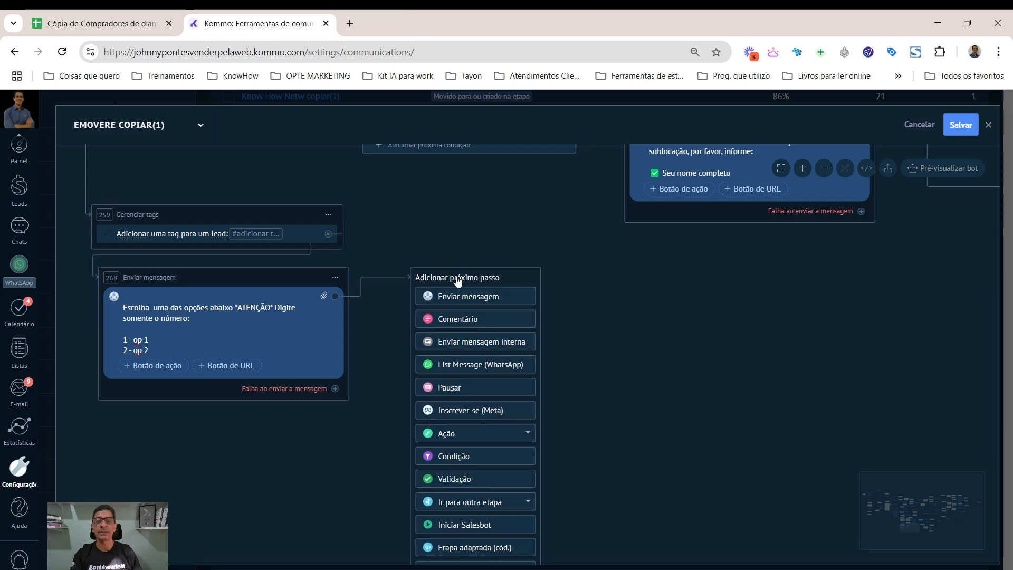
pyautogui.click(454, 388)
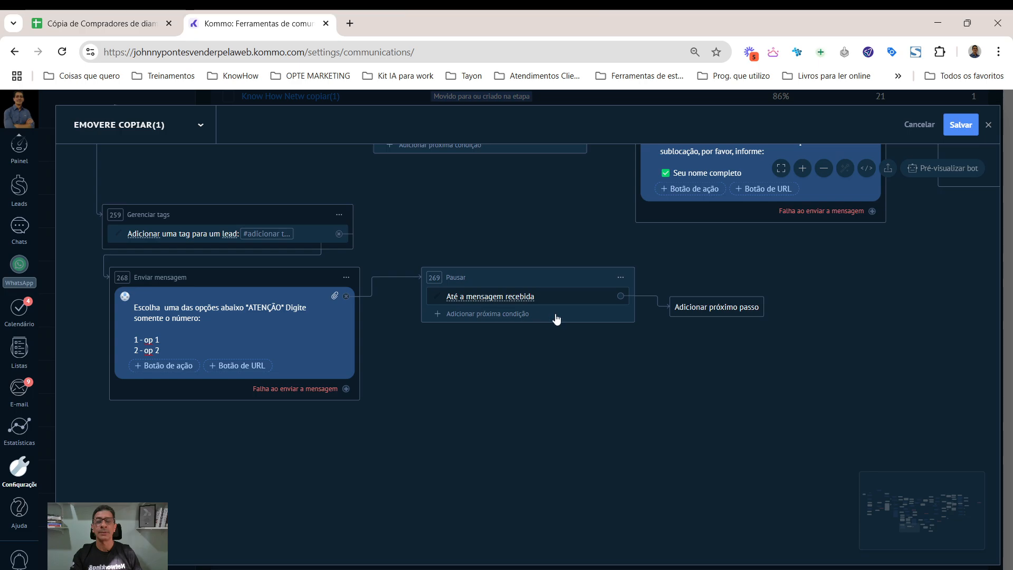
pyautogui.moveTo(584, 395); pyautogui.dragTo(331, 384)
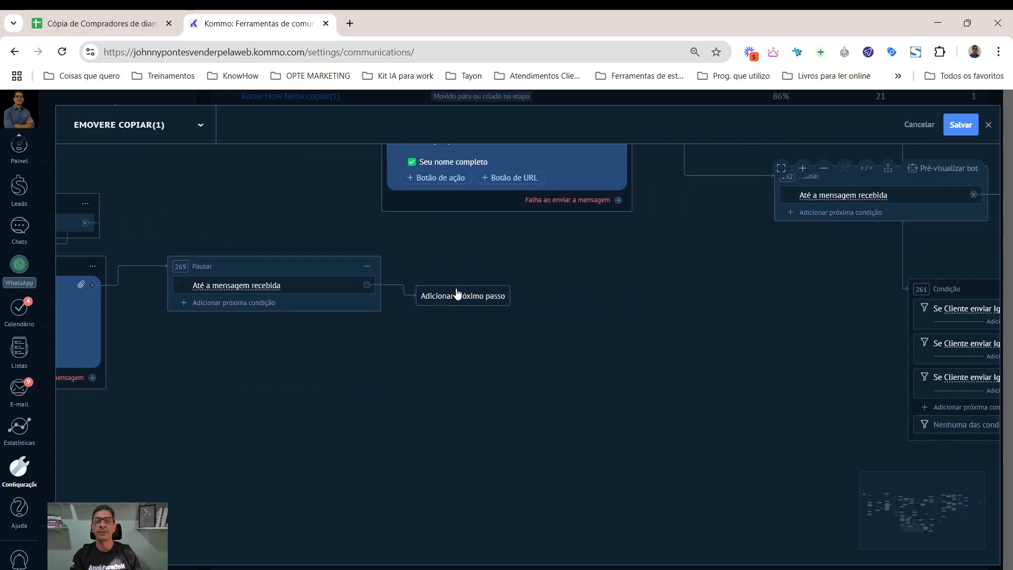
pyautogui.moveTo(457, 293); pyautogui.dragTo(209, 362)
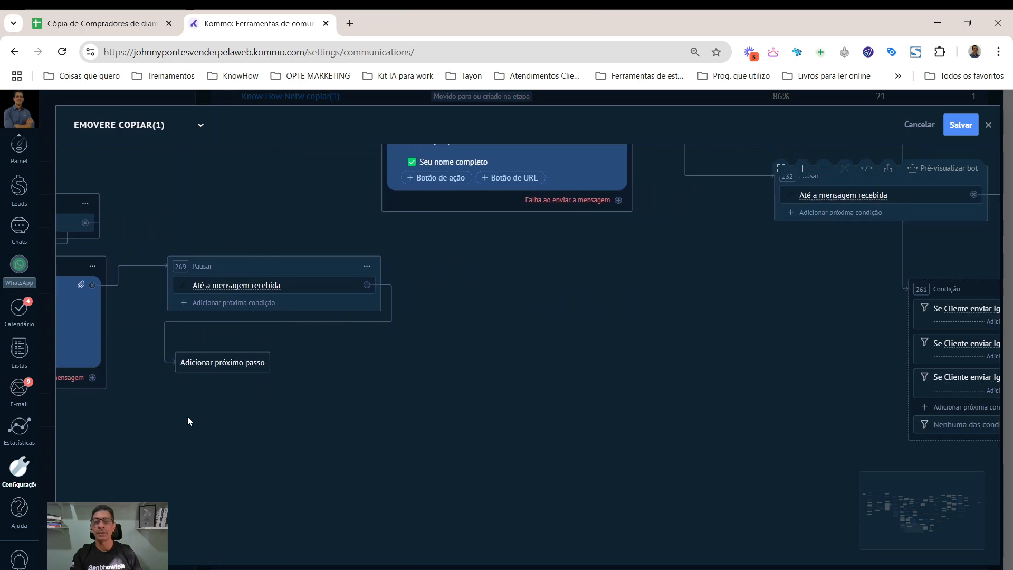
# Add a "Condição" block beneath pause 269, with one condition for the client sending 1 and a second for the client sending 2.
pyautogui.scroll(-1, 182, 423)
pyautogui.click(212, 301)
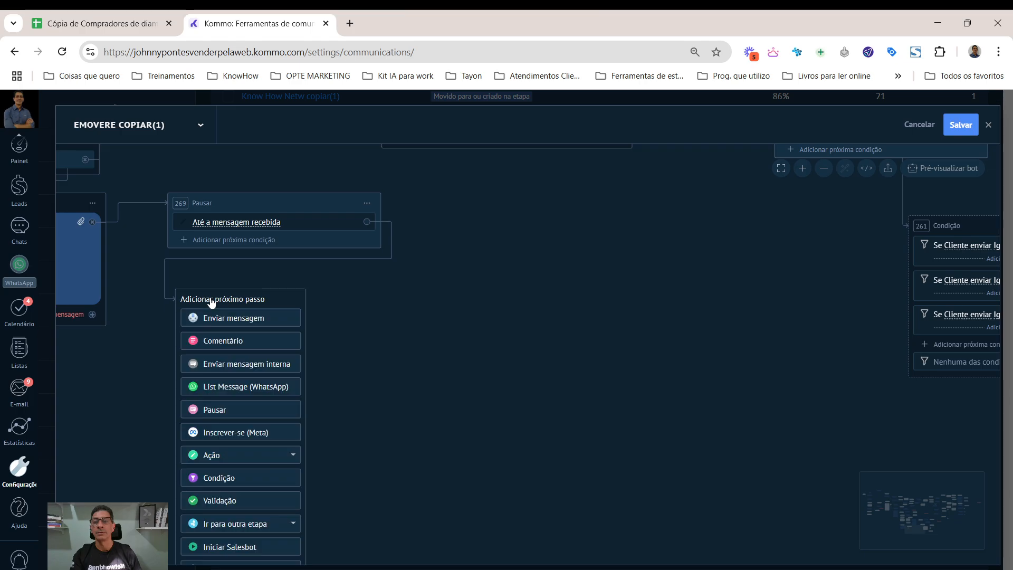
pyautogui.moveTo(211, 301); pyautogui.dragTo(203, 284)
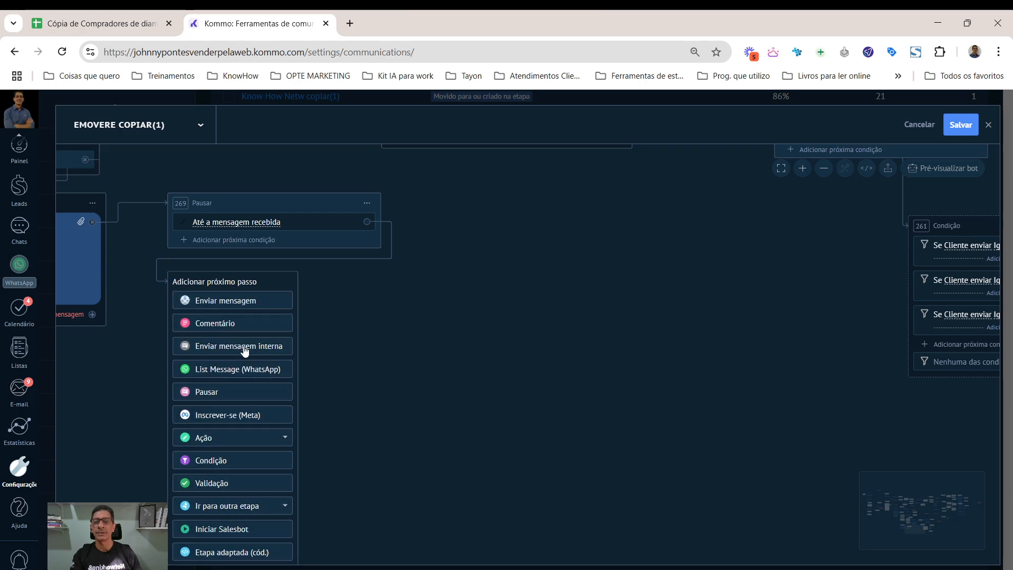
pyautogui.click(244, 461)
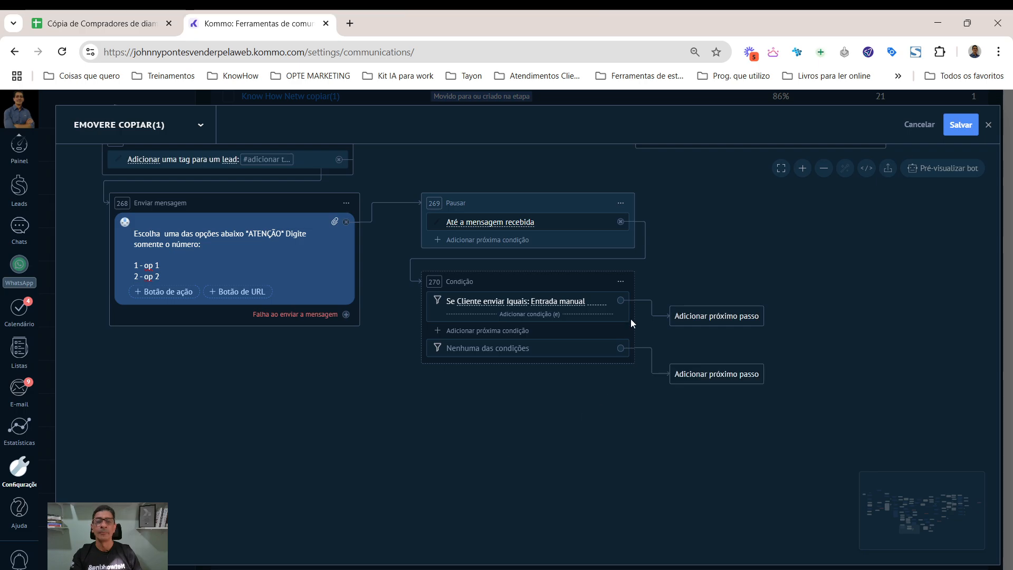
pyautogui.write('1')
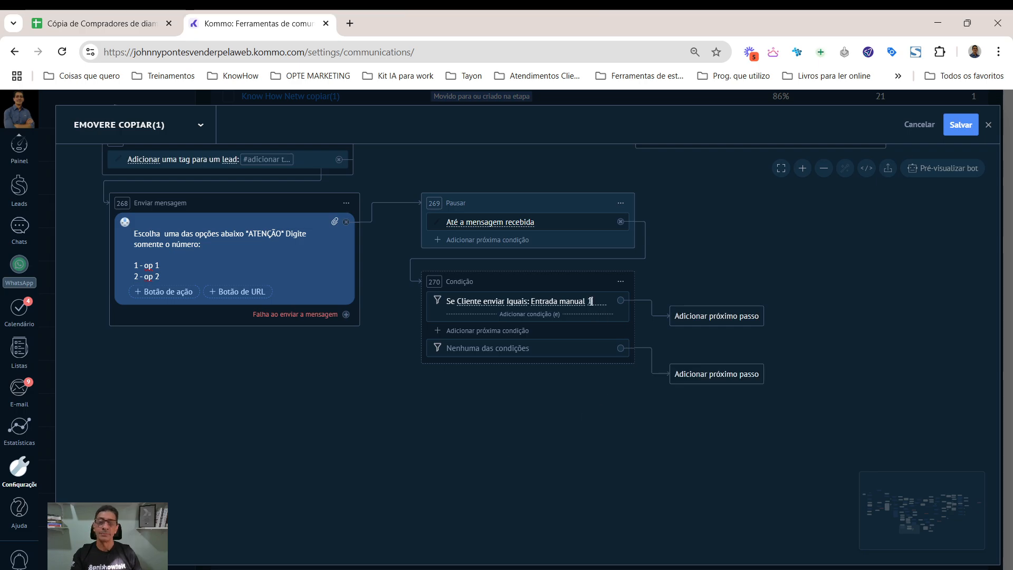
pyautogui.click(515, 331)
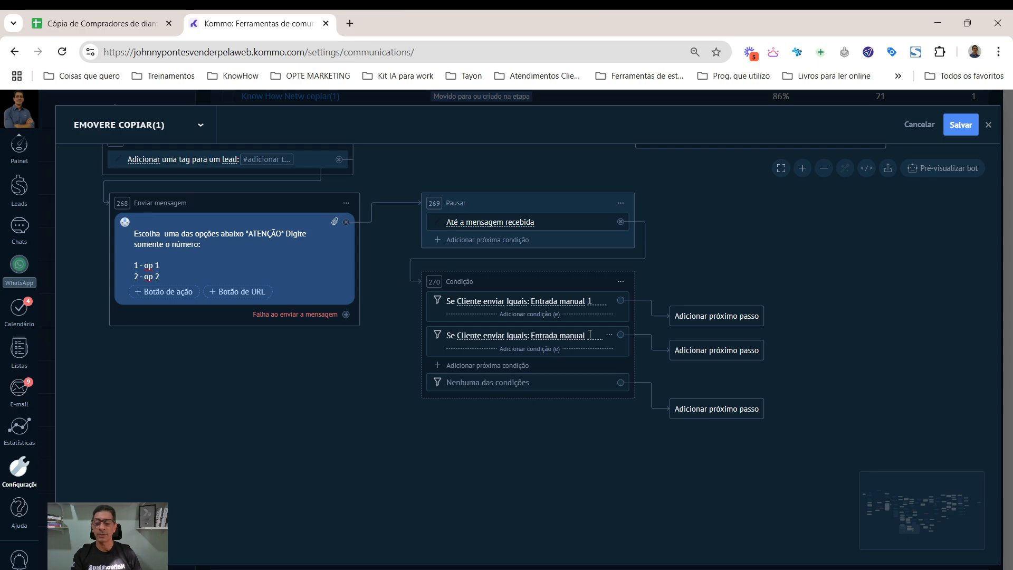
pyautogui.write('2')
# Raise the next-step placeholder of condition 270's option 1 branch and add an "Enviar mensagem" block there.
pyautogui.moveTo(594, 448); pyautogui.dragTo(280, 461)
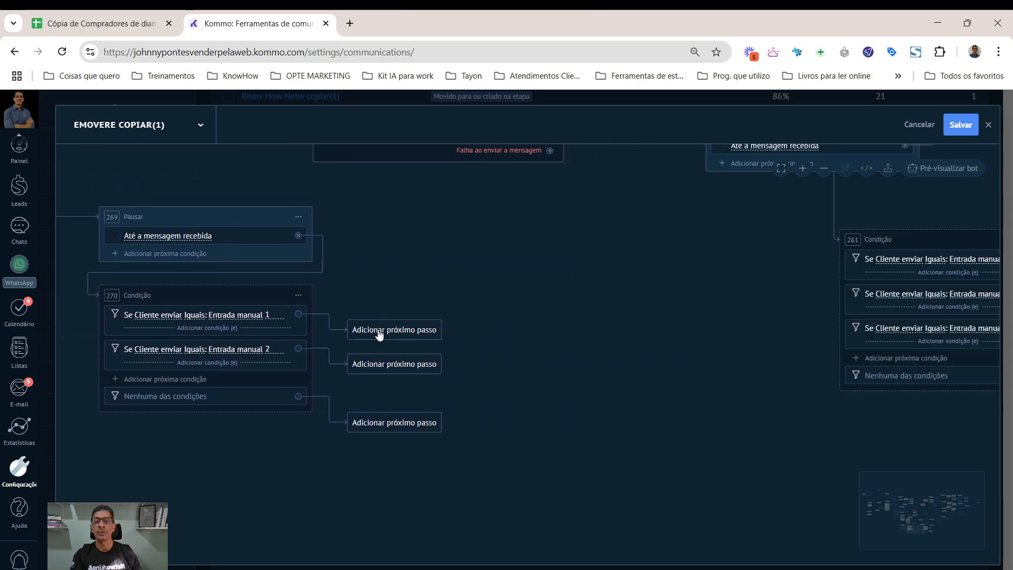
pyautogui.moveTo(378, 331); pyautogui.dragTo(380, 294)
pyautogui.click(380, 294)
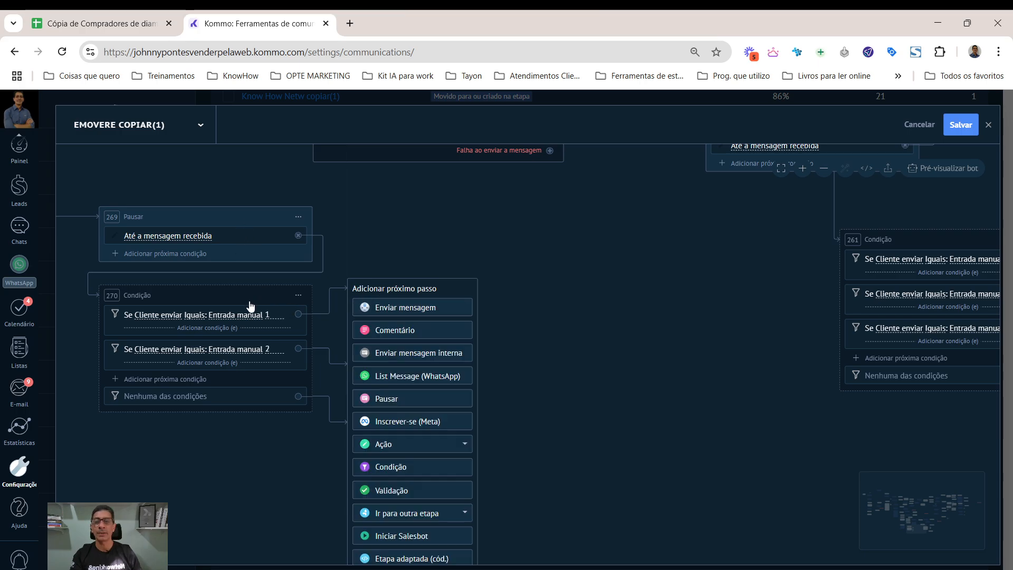
pyautogui.moveTo(102, 482); pyautogui.dragTo(290, 502)
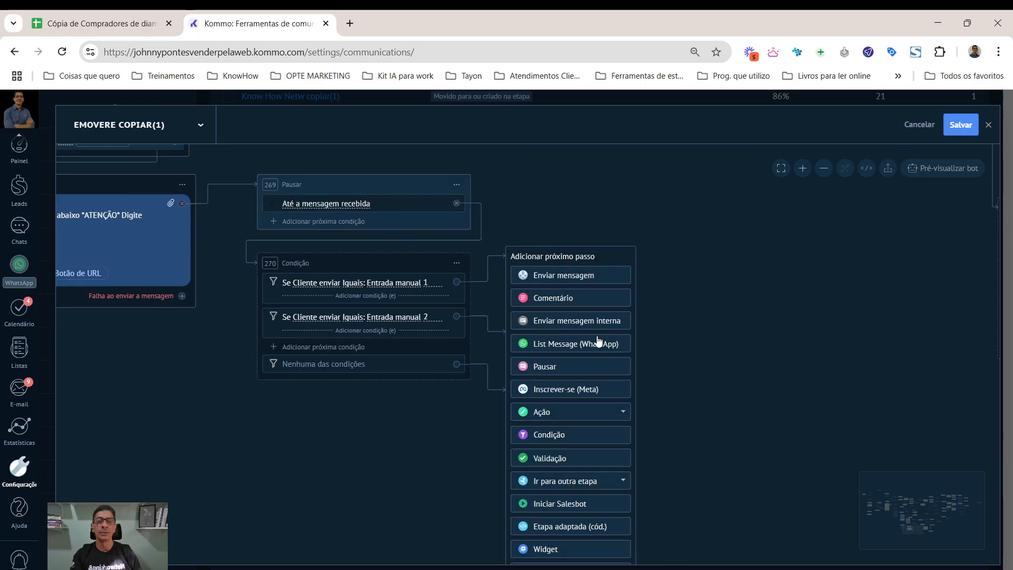
pyautogui.click(584, 276)
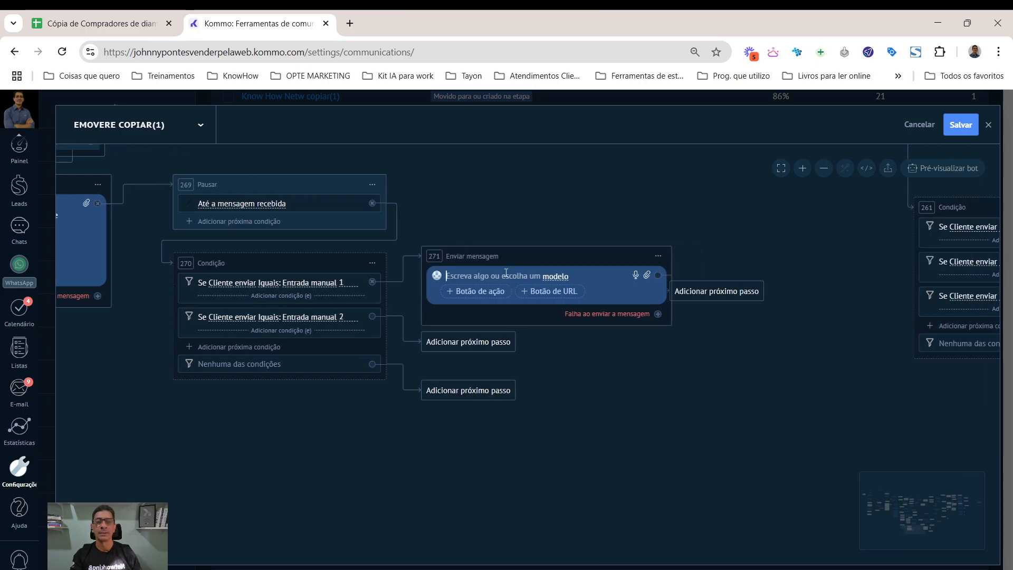
# Begin message 271 with "Legal" followed by the contact's first-name field, [Contato: Primeiro nome].
pyautogui.write('L')
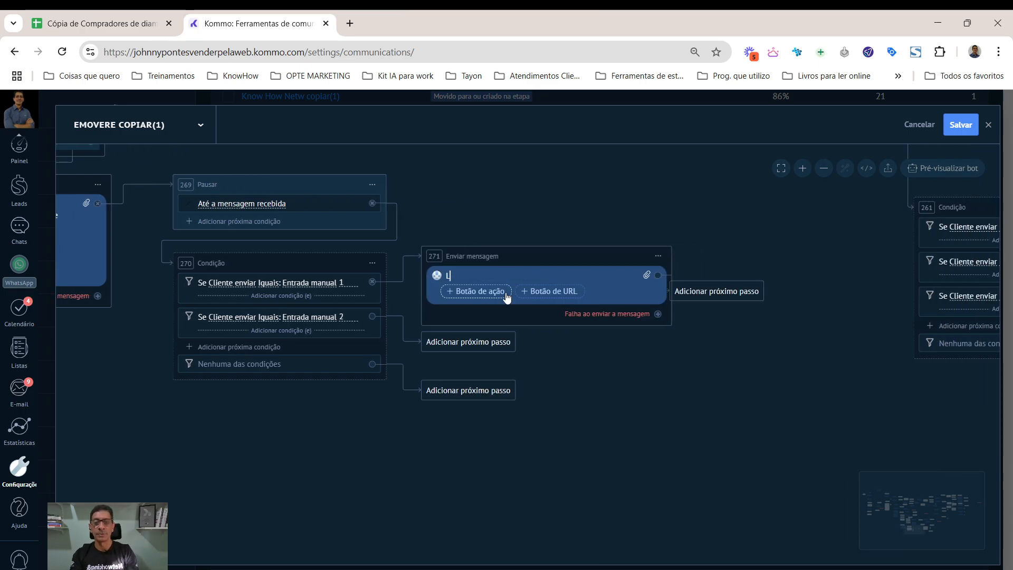
pyautogui.write('egal [c')
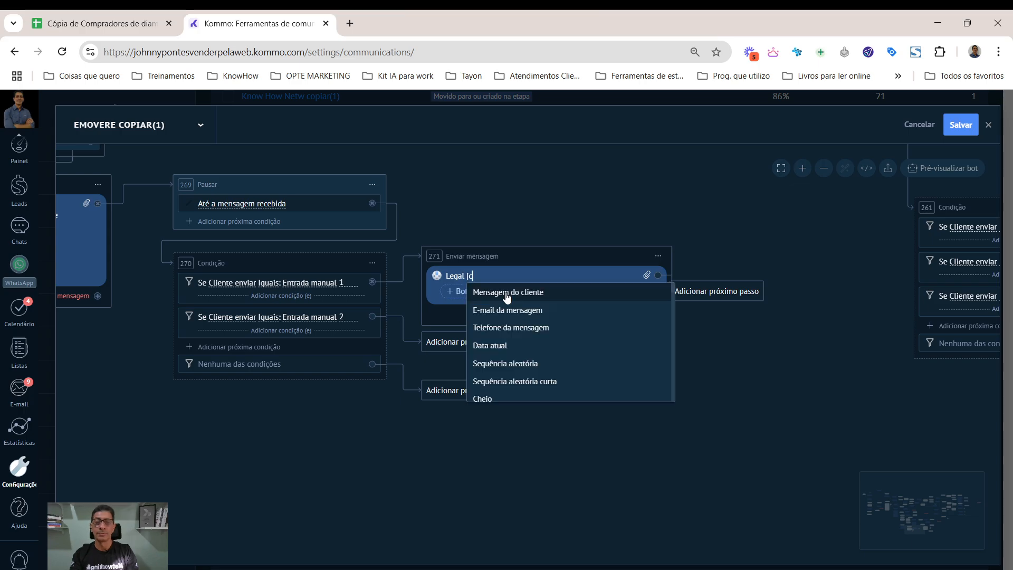
pyautogui.click(515, 332)
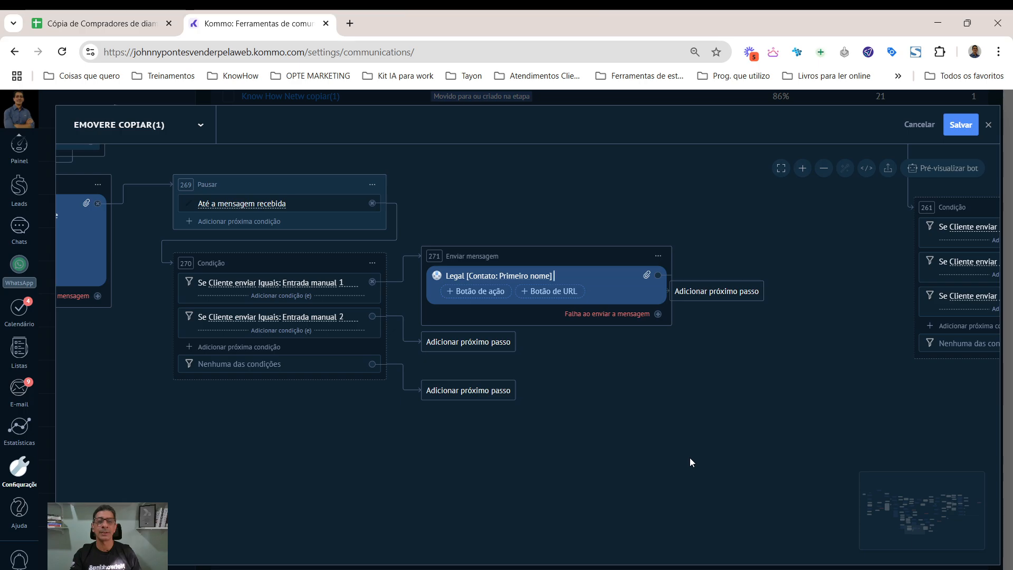
# Move condition 270's option 2 and no-match placeholders beneath it and continue message 271 with "que bom que você quer fazer Y conosco".
pyautogui.moveTo(468, 397); pyautogui.dragTo(244, 449)
pyautogui.moveTo(452, 350); pyautogui.dragTo(378, 488)
pyautogui.click(566, 274)
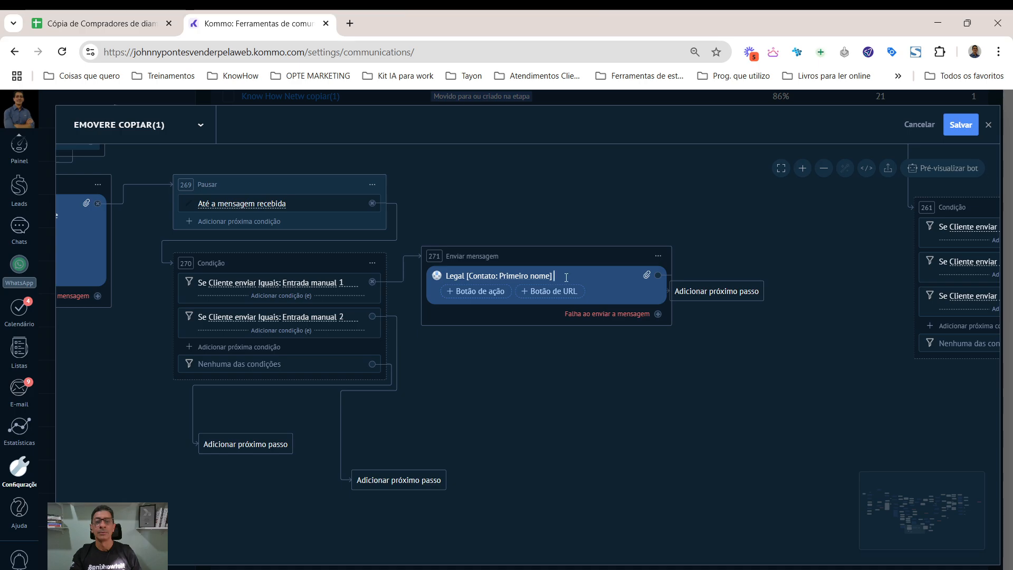
pyautogui.write('que bom ')
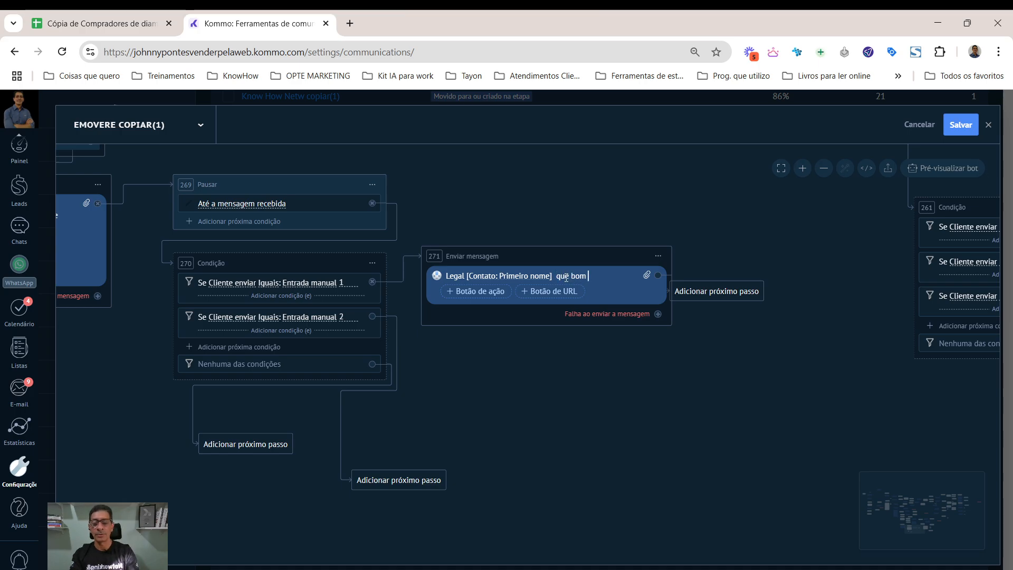
pyautogui.write('que você quer')
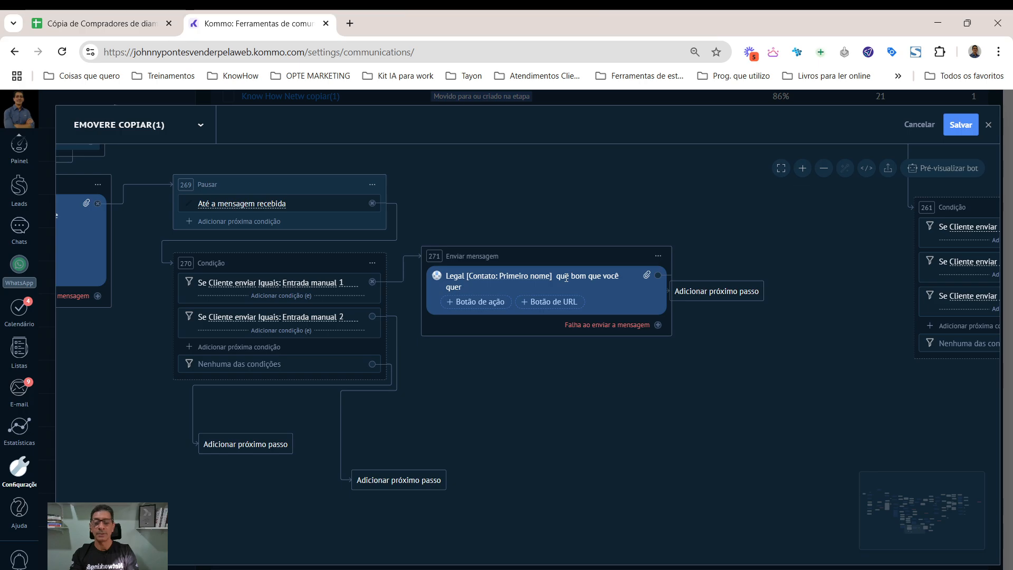
pyautogui.write(' fazer Y conosco')
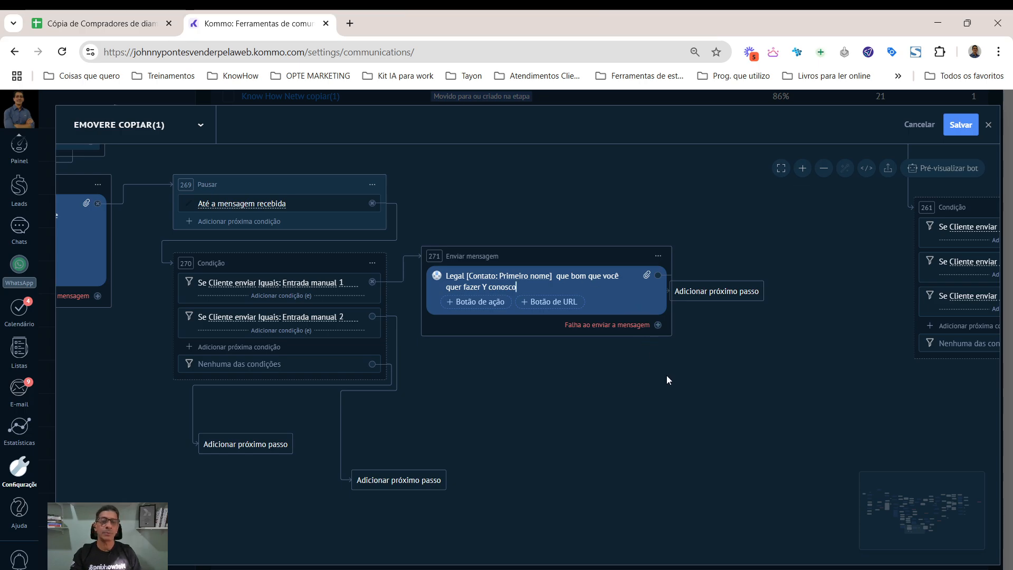
# Finish message 271 with "vou direcionar você para o nosso time. Eles vão te ligar em até x tempo".
pyautogui.moveTo(665, 420); pyautogui.dragTo(516, 441)
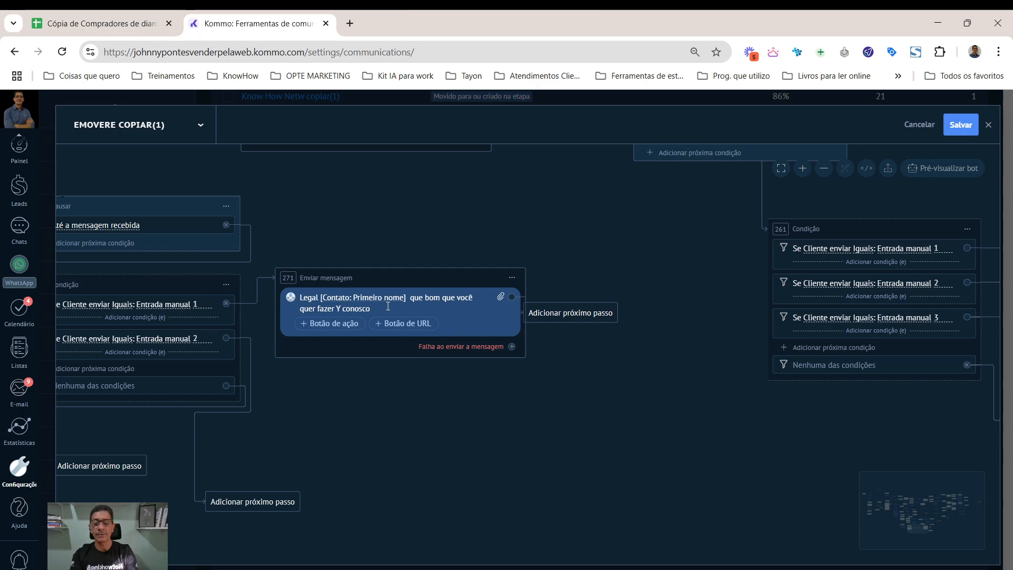
pyautogui.write('vou')
pyautogui.write(' direcionar ')
pyautogui.write('você')
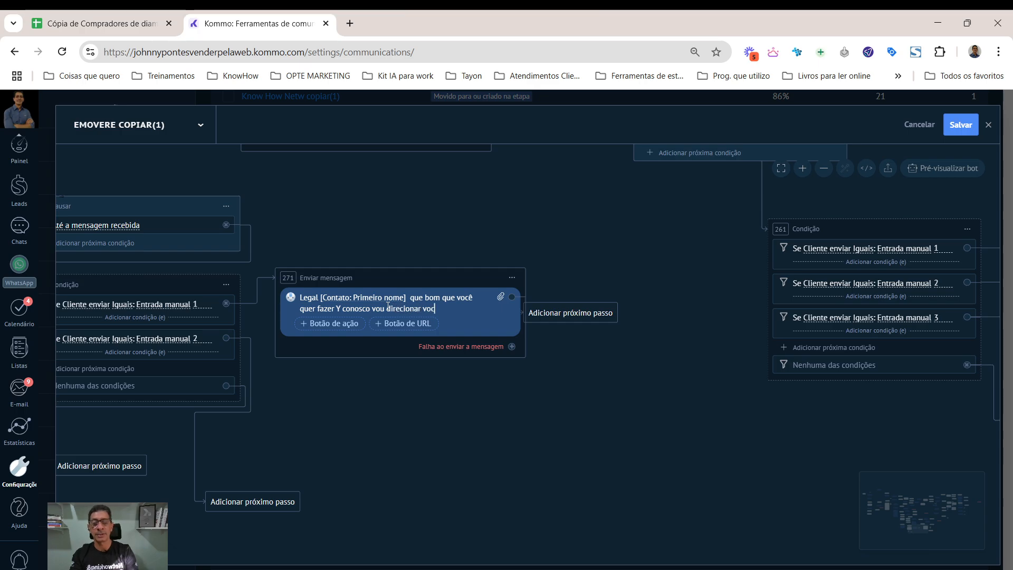
pyautogui.write(' para o nosso time. Eles')
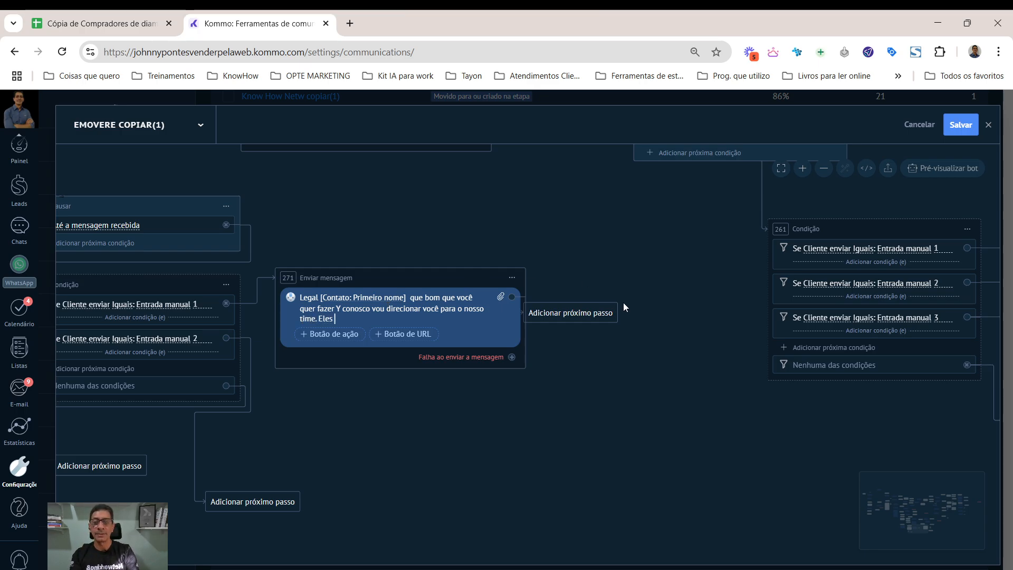
pyautogui.write('ão te')
pyautogui.write('ligar em até x tempo')
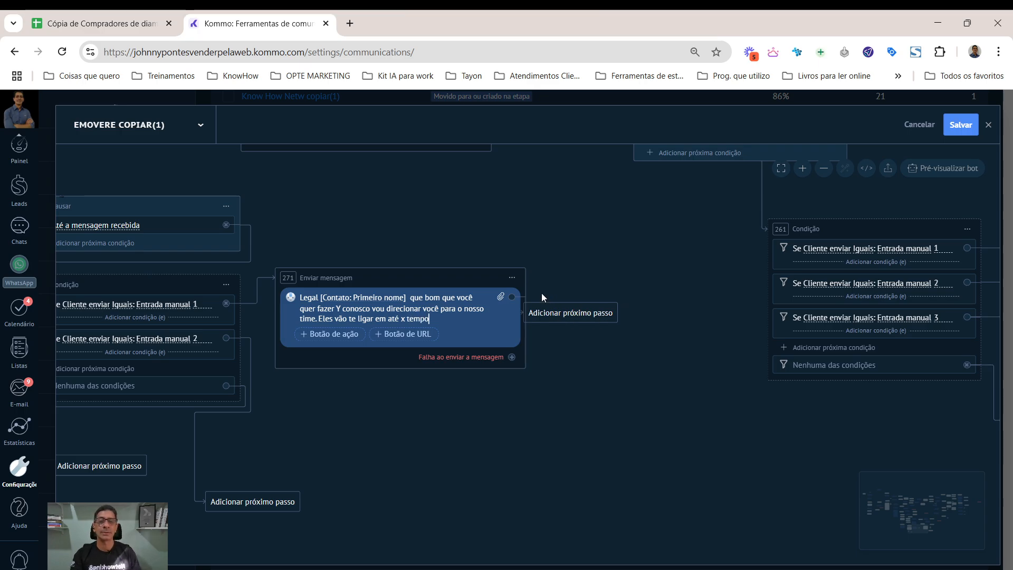
# Add a "Mudar o status do lead" action after message 271 and arrange it and its next-step placeholder just below that message.
pyautogui.moveTo(556, 312); pyautogui.dragTo(605, 323)
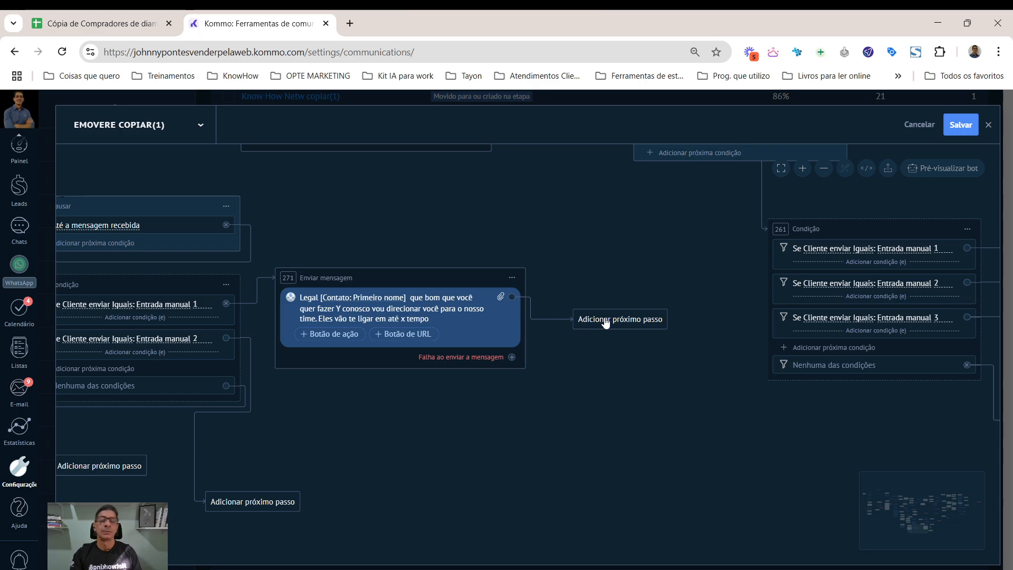
pyautogui.click(606, 323)
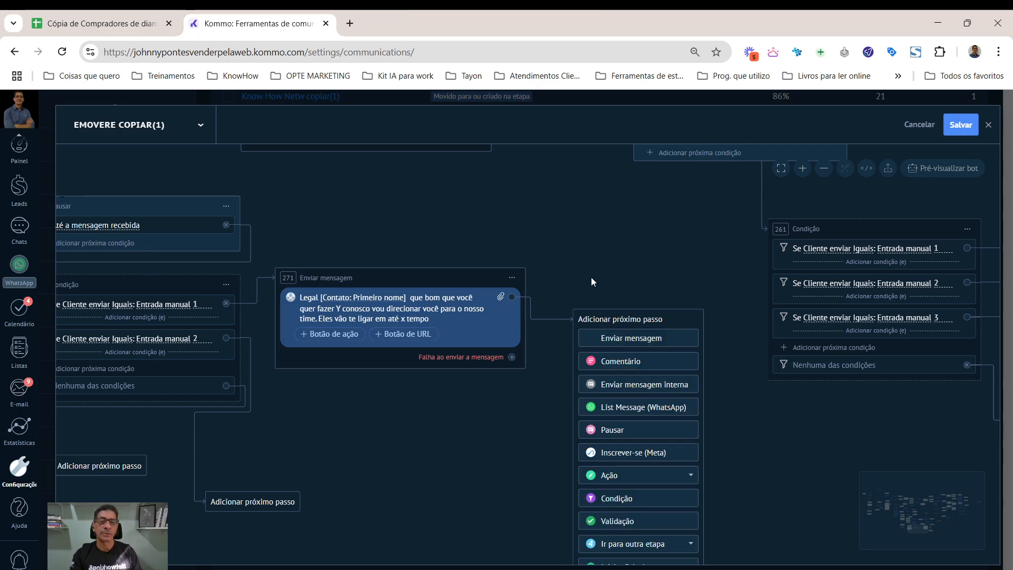
pyautogui.moveTo(606, 323); pyautogui.dragTo(579, 222)
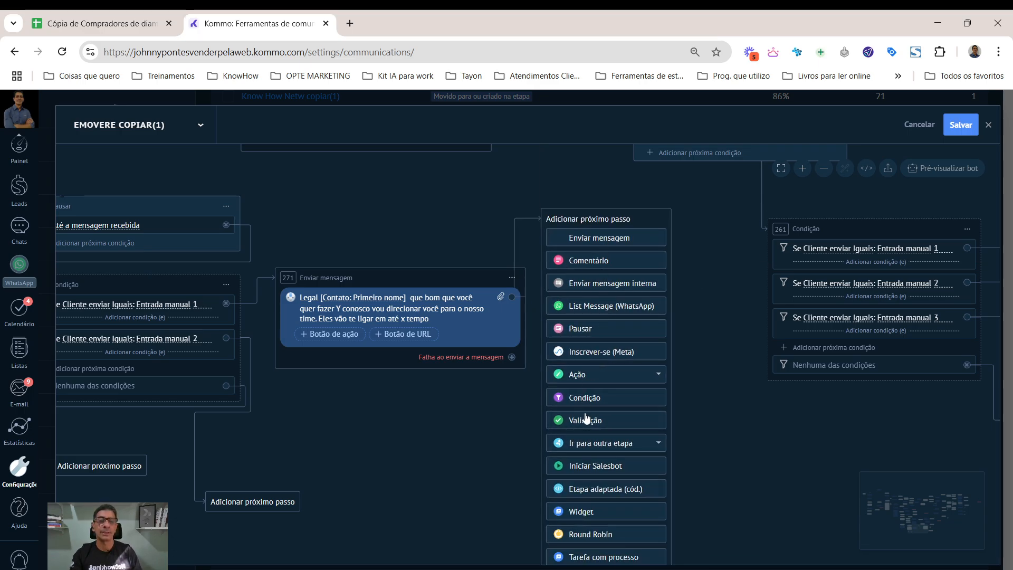
pyautogui.click(615, 374)
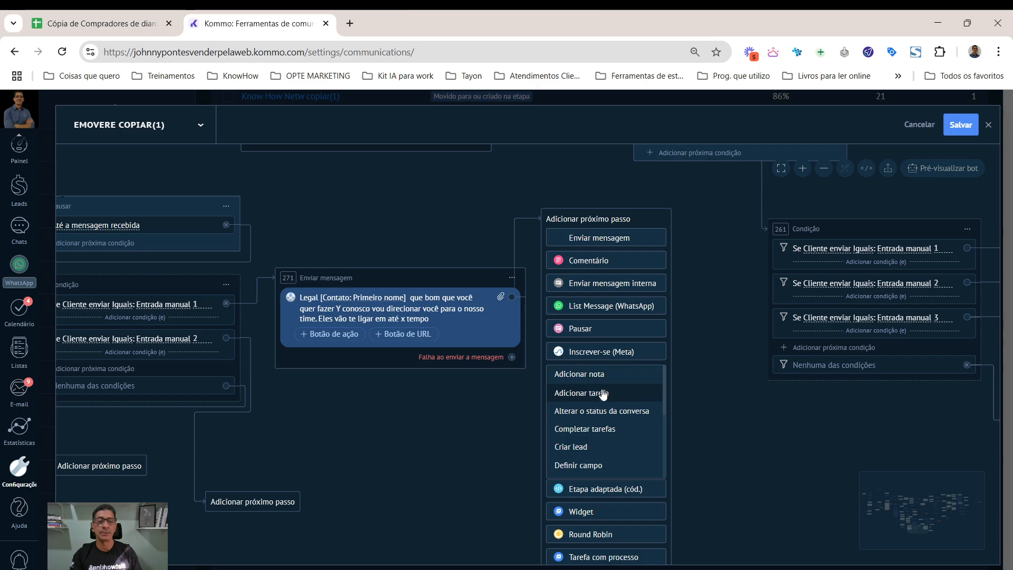
pyautogui.scroll(-5, 610, 410)
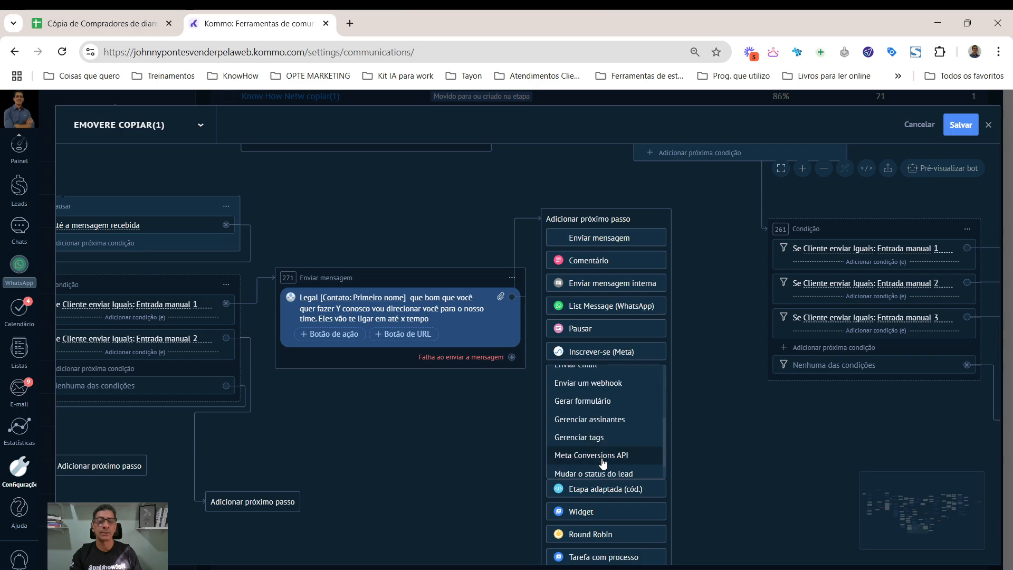
pyautogui.click(601, 449)
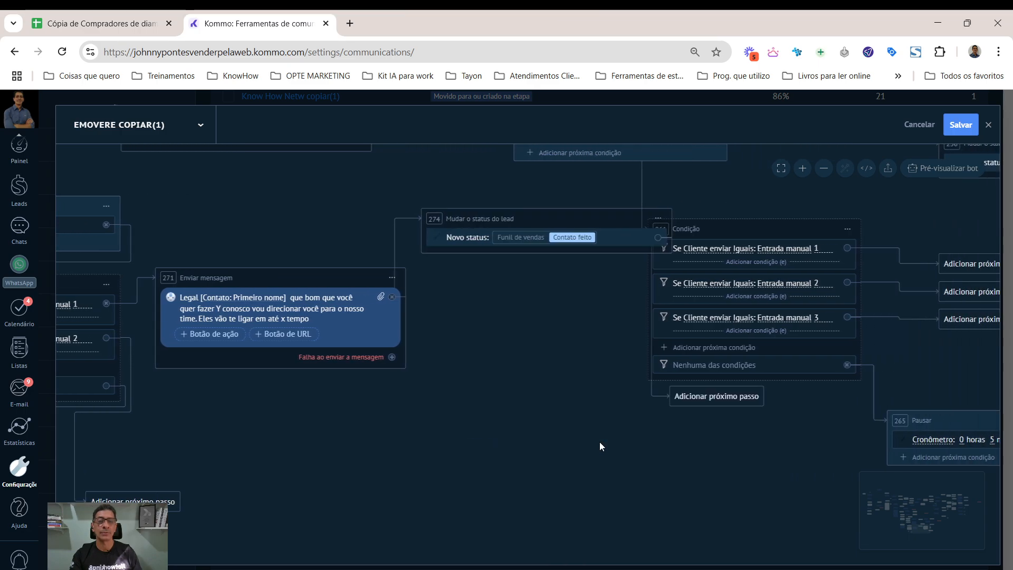
pyautogui.moveTo(573, 232); pyautogui.dragTo(331, 451)
pyautogui.moveTo(702, 398); pyautogui.dragTo(533, 460)
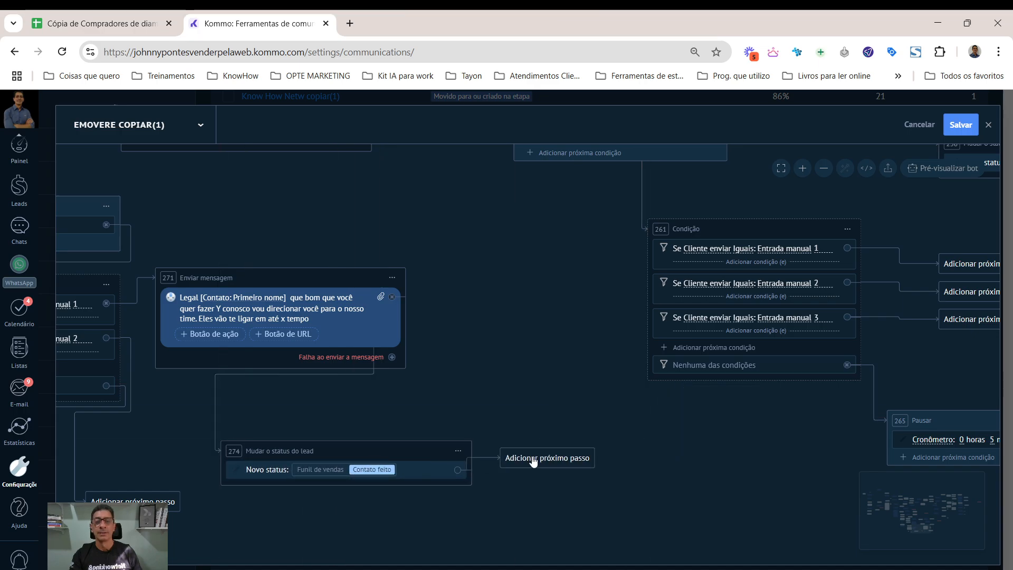
pyautogui.moveTo(328, 457); pyautogui.dragTo(332, 405)
# Set the new lead status in block 274 to "Respondeu" in the "teste da aula" pipeline.
pyautogui.click(345, 415)
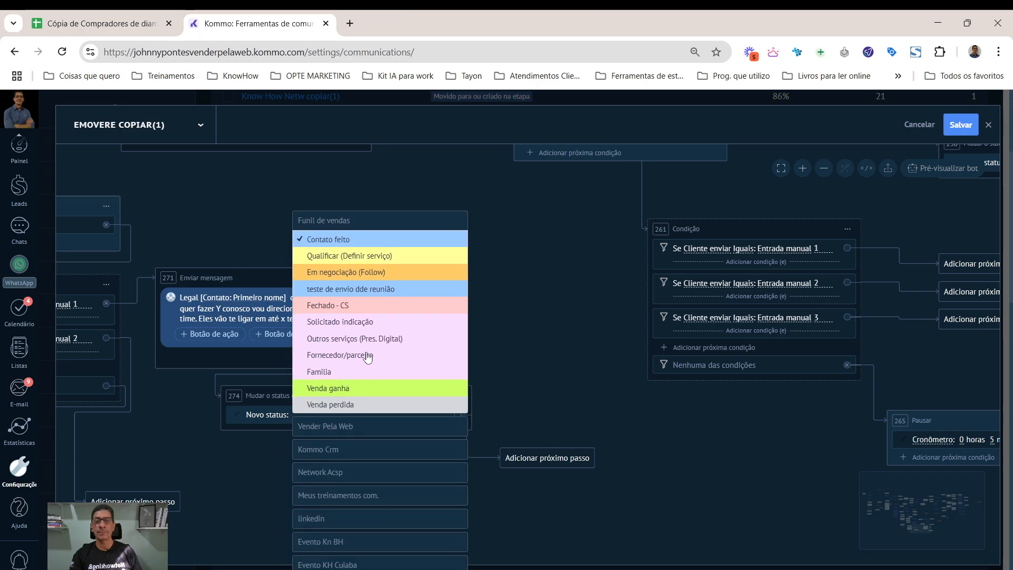
pyautogui.scroll(-7, 343, 389)
pyautogui.scroll(-7, 357, 290)
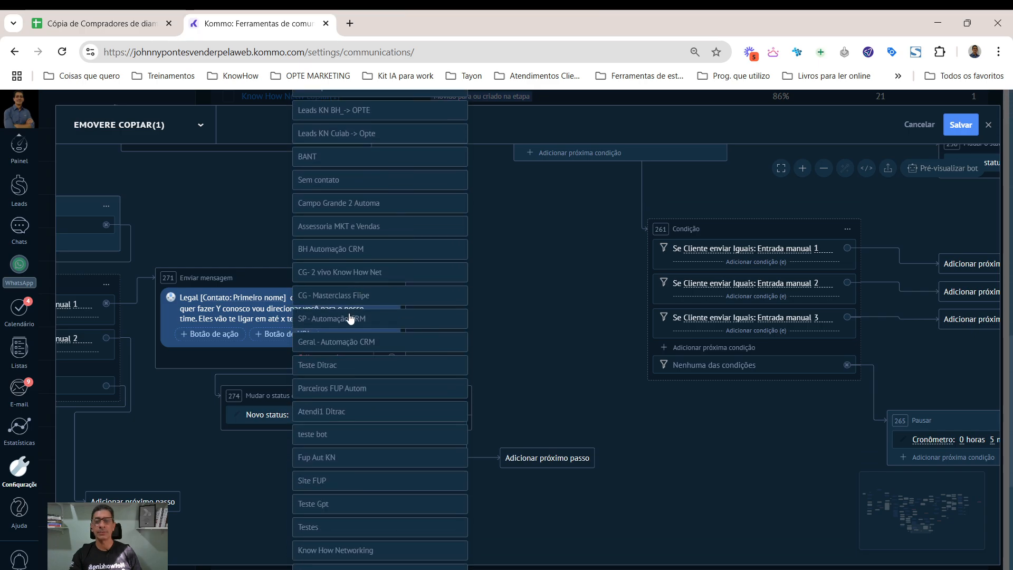
pyautogui.scroll(-2, 353, 423)
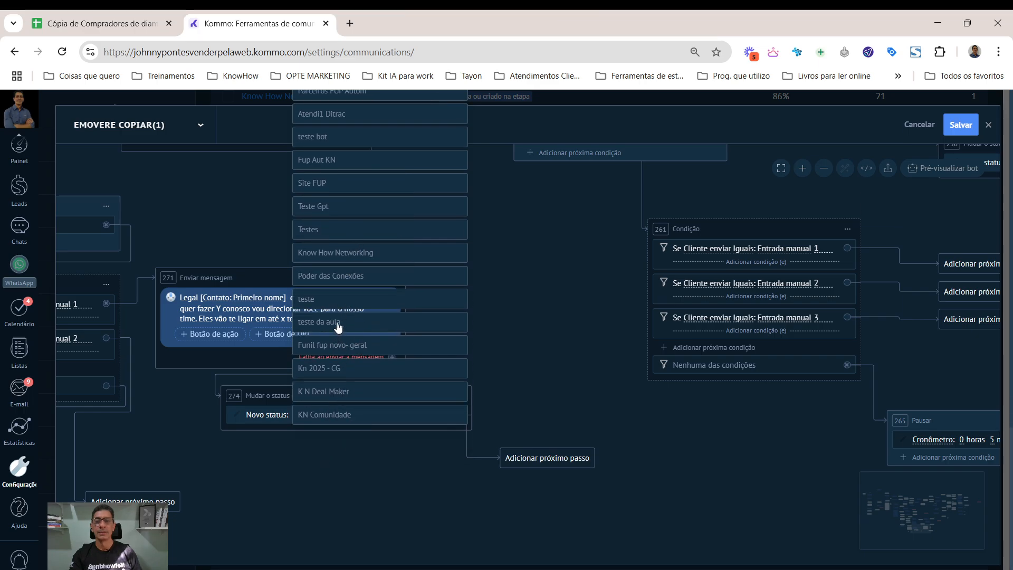
pyautogui.scroll(5, 338, 330)
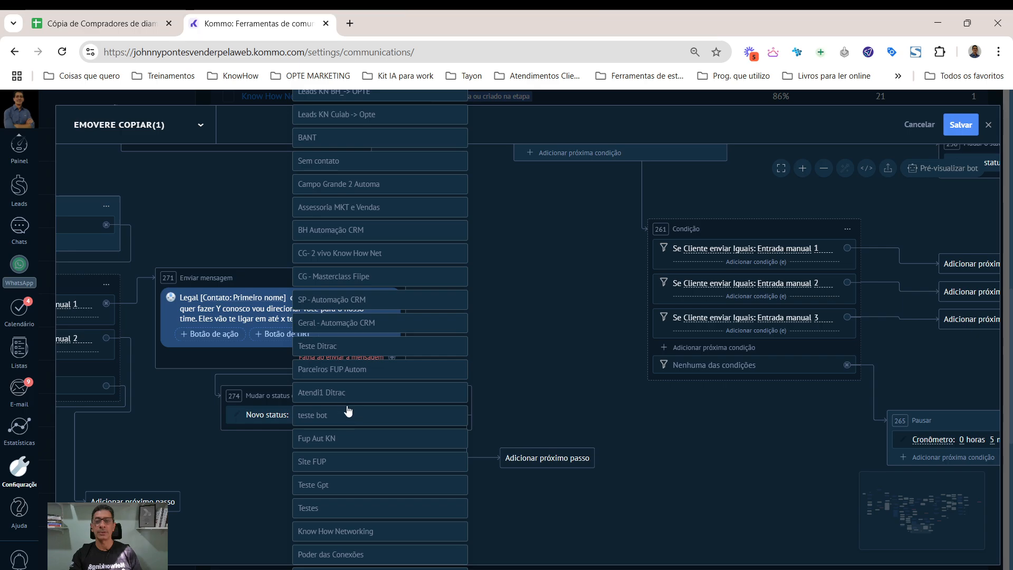
pyautogui.scroll(-6, 348, 406)
pyautogui.moveTo(351, 417)
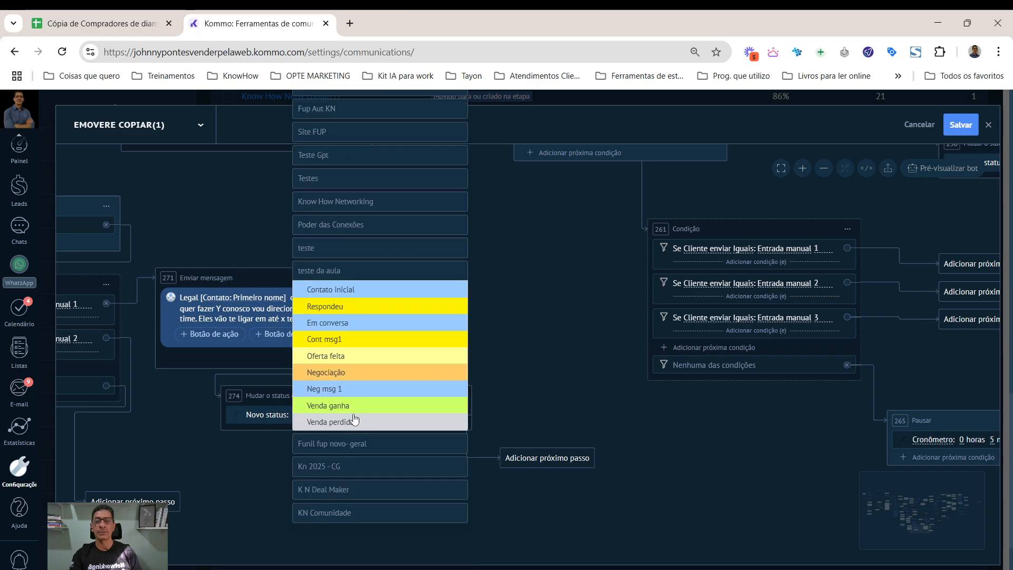
pyautogui.click(346, 308)
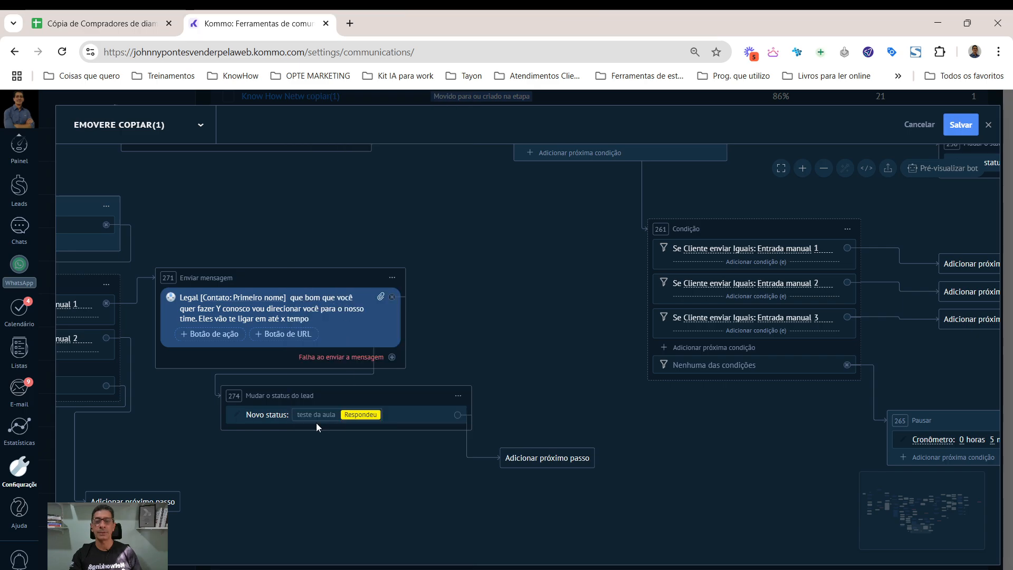
# Add a "Parar Salesbot" step after status block 274 and move the stop block below and to the right of it.
pyautogui.click(525, 463)
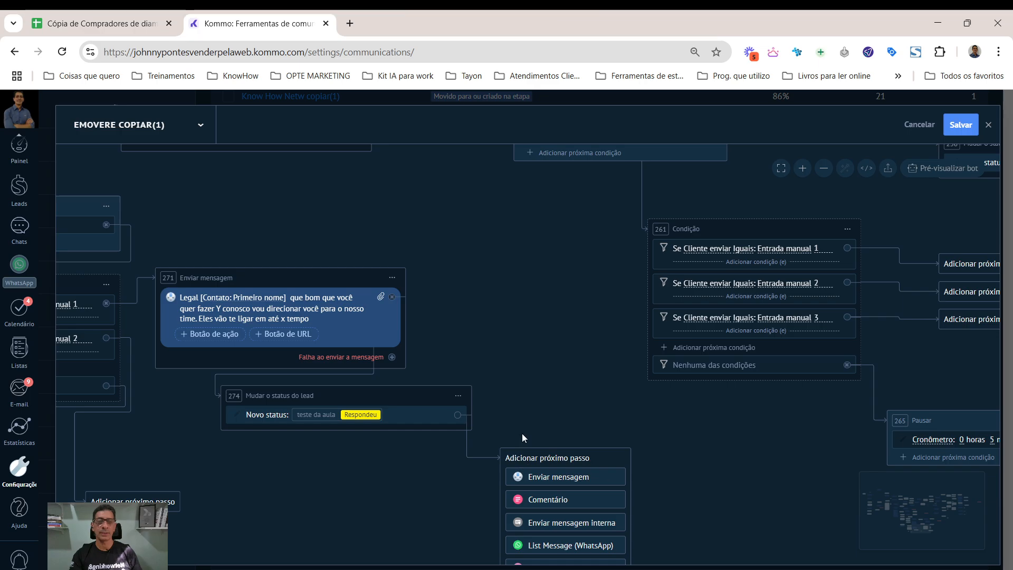
pyautogui.scroll(-3, 560, 448)
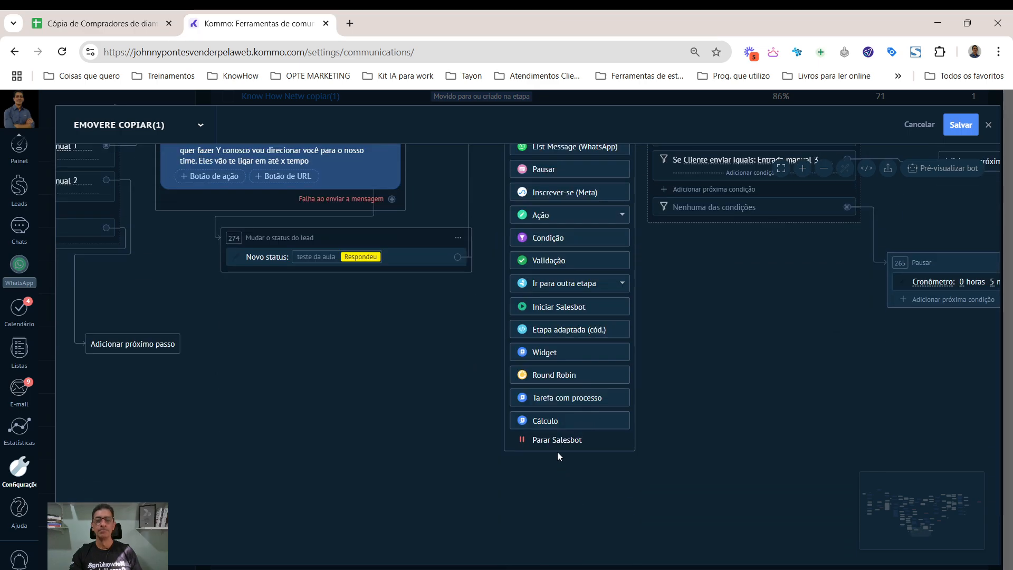
pyautogui.click(558, 442)
pyautogui.scroll(2, 484, 407)
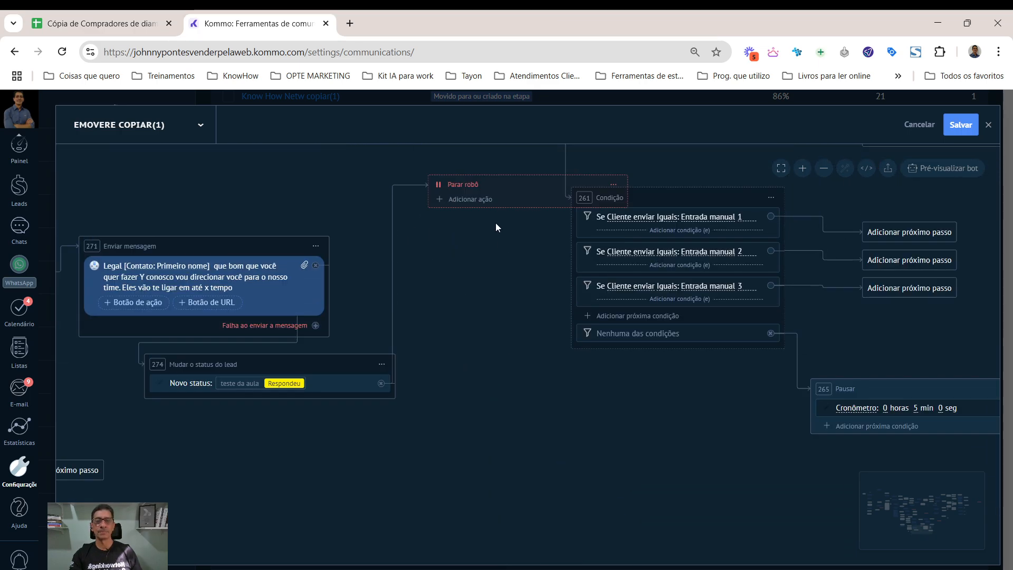
pyautogui.moveTo(496, 186); pyautogui.dragTo(530, 488)
# Shift the next-step placeholders of condition 270's option 2 and no-match branches further left beneath the condition.
pyautogui.moveTo(274, 467); pyautogui.dragTo(618, 405)
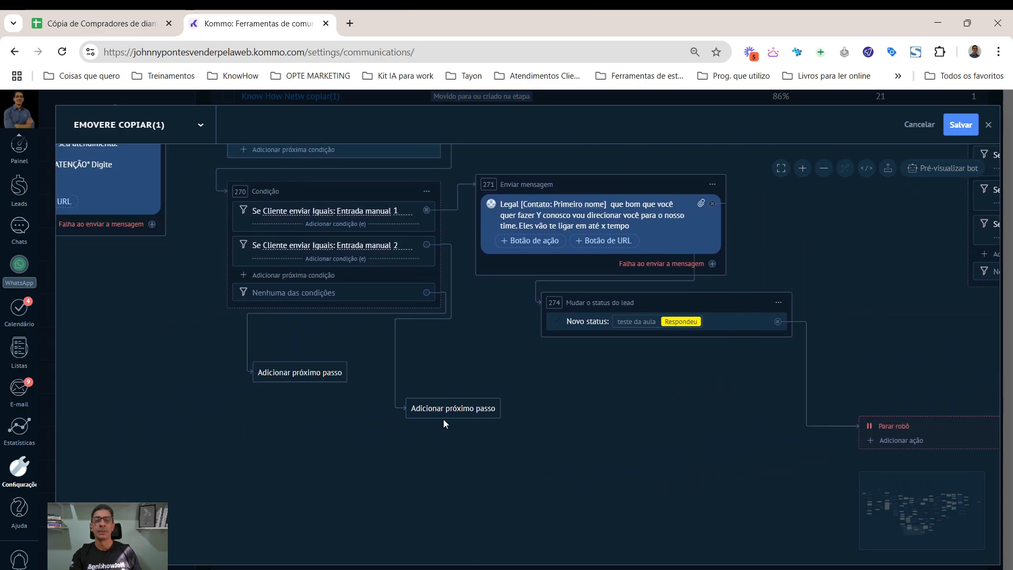
pyautogui.moveTo(440, 413); pyautogui.dragTo(405, 418)
pyautogui.moveTo(331, 381); pyautogui.dragTo(251, 384)
pyautogui.moveTo(407, 412); pyautogui.dragTo(384, 416)
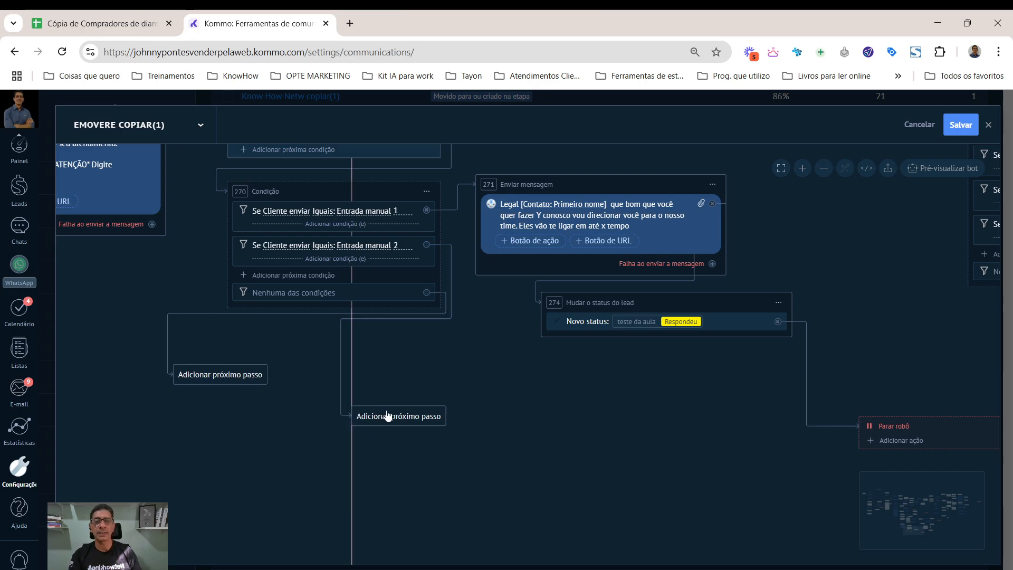
# Duplicate message 271 and arrange the copy and its next-step placeholder below status block 274.
pyautogui.click(714, 185)
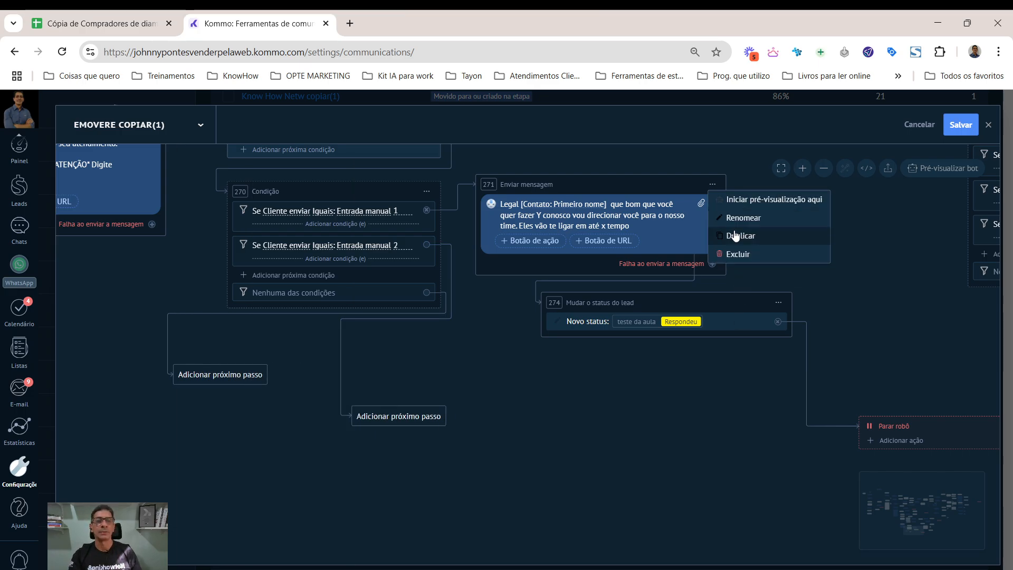
pyautogui.click(697, 189)
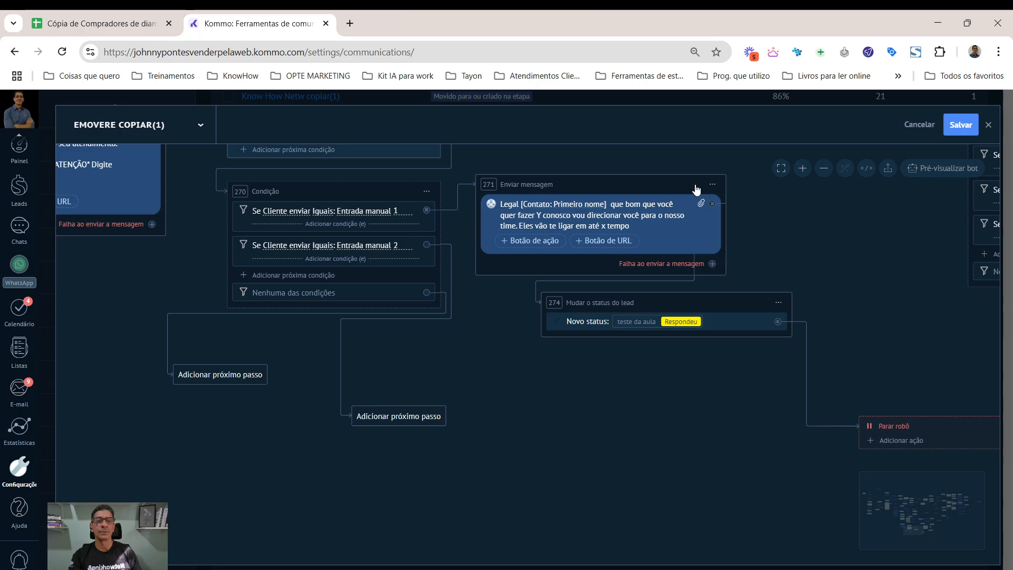
pyautogui.click(712, 186)
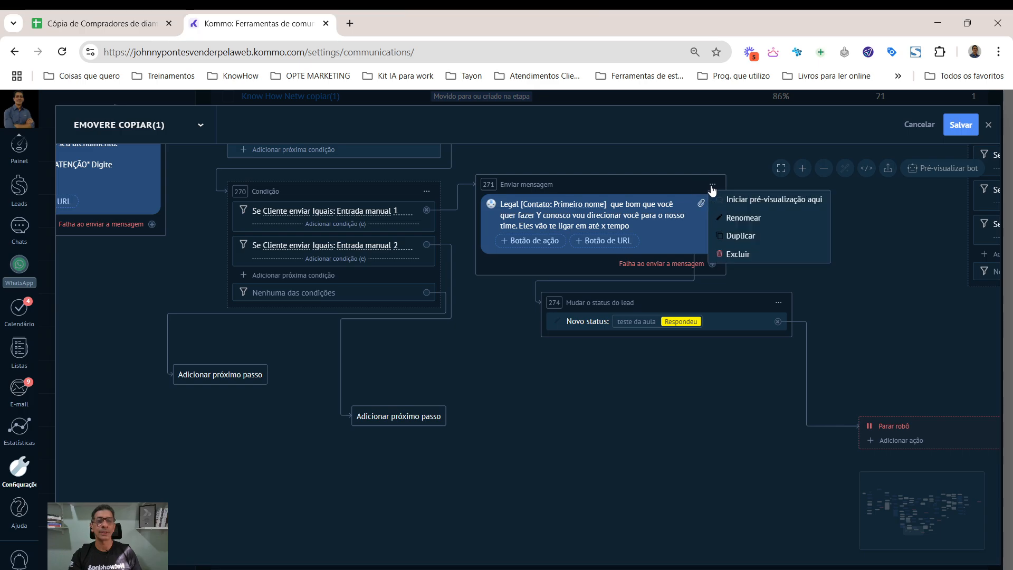
pyautogui.click(736, 237)
pyautogui.moveTo(549, 322); pyautogui.dragTo(570, 475)
pyautogui.moveTo(760, 362); pyautogui.dragTo(811, 510)
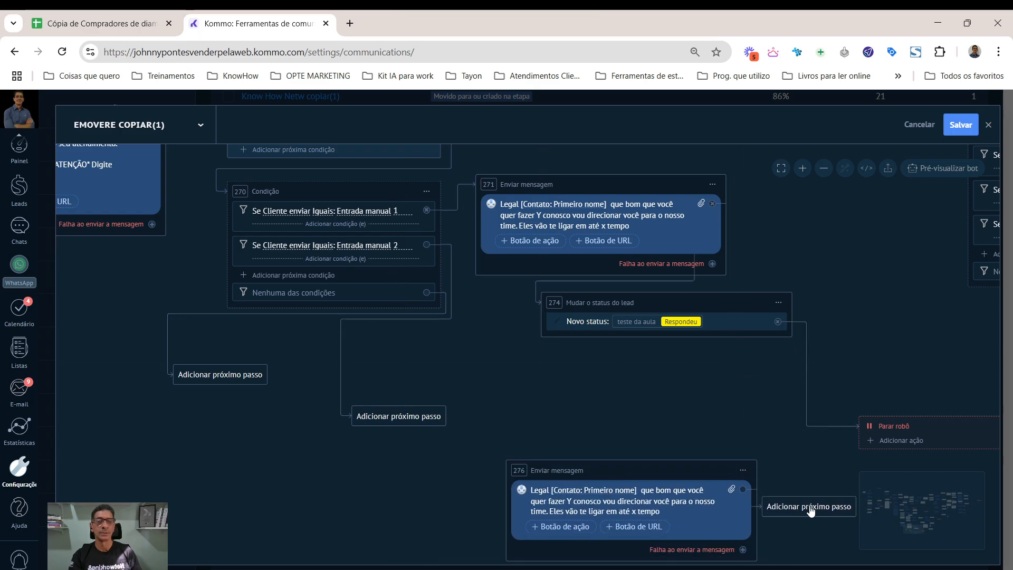
pyautogui.moveTo(609, 477); pyautogui.dragTo(602, 402)
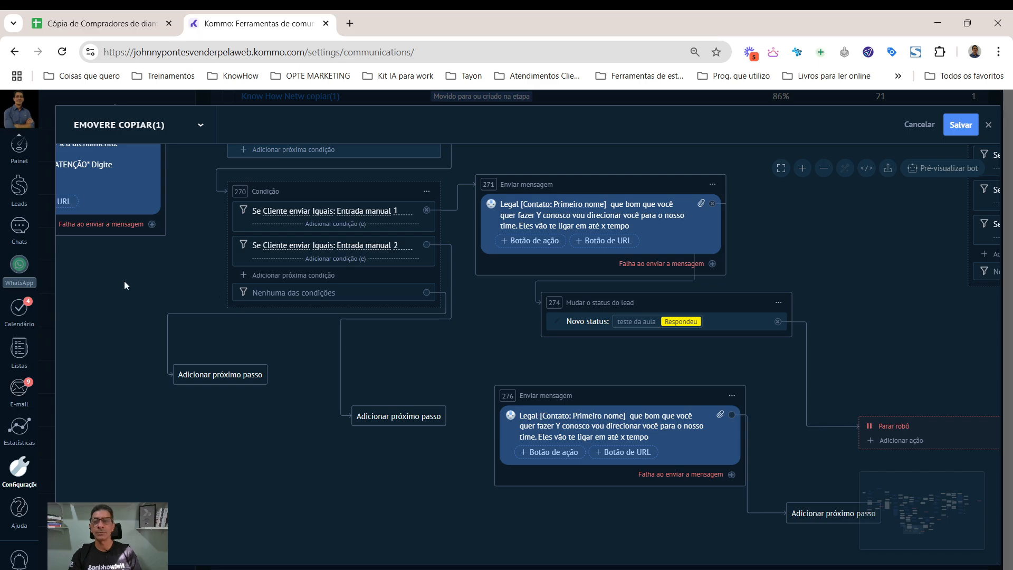
pyautogui.moveTo(124, 281); pyautogui.dragTo(335, 330)
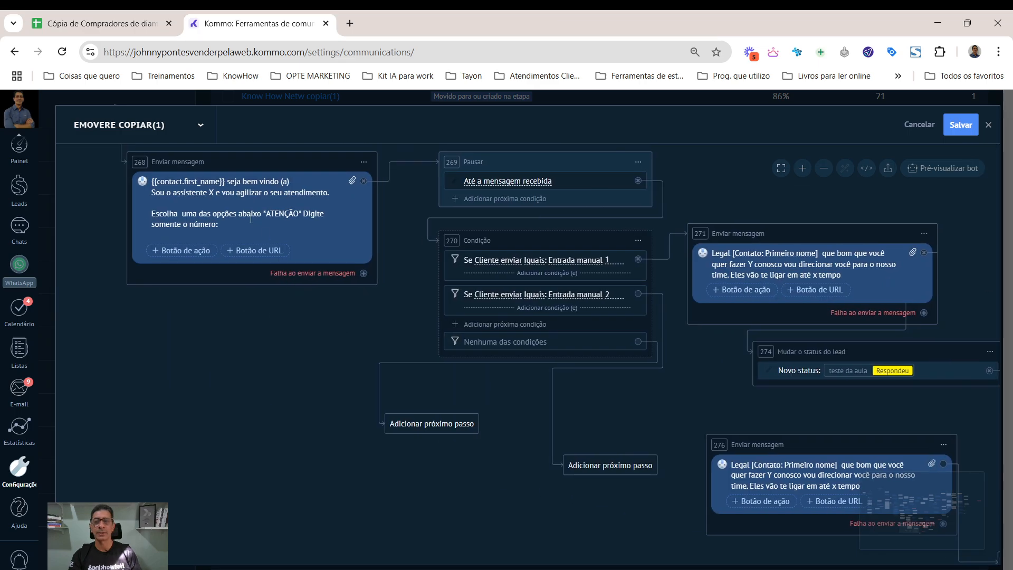
# Rewrite message 276 as "Puxa que pena, entendemos que você não quer falar comigo [Contato: Primeiro nome] vamos retirar o seu nome da nossa lista".
pyautogui.scroll(-1, 250, 219)
pyautogui.click(187, 226)
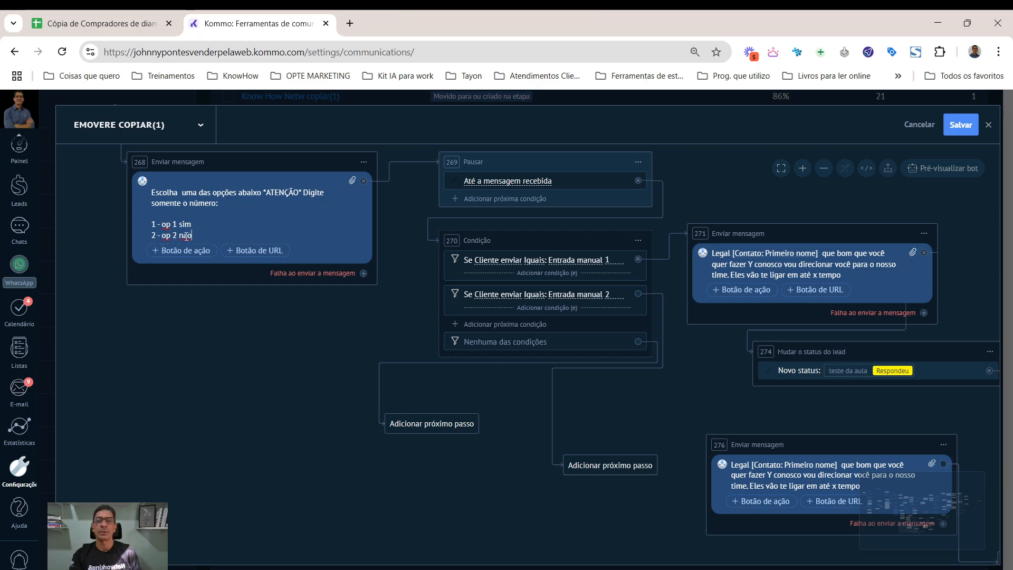
pyautogui.moveTo(701, 398); pyautogui.dragTo(526, 387)
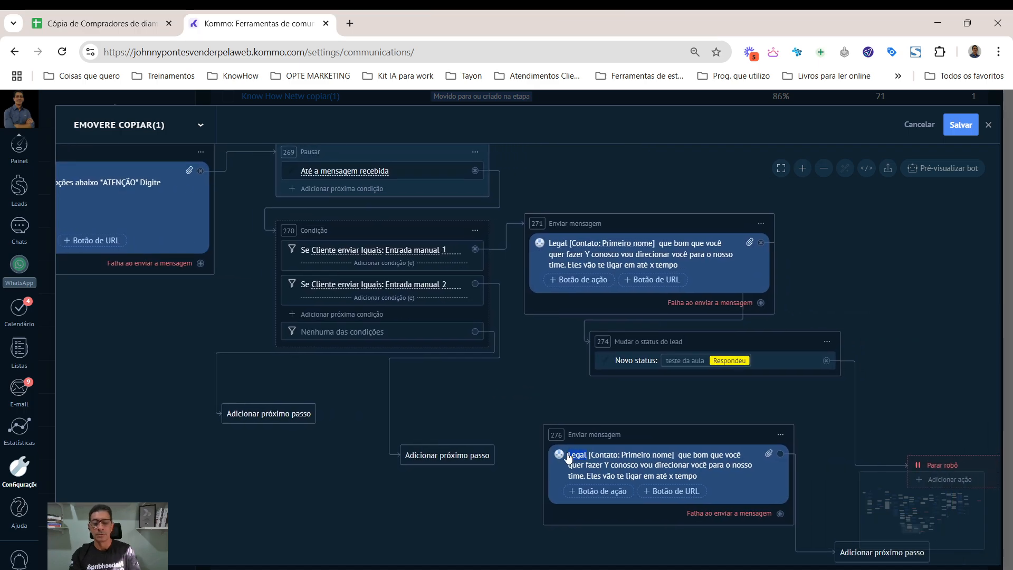
pyautogui.write('Puxa que ')
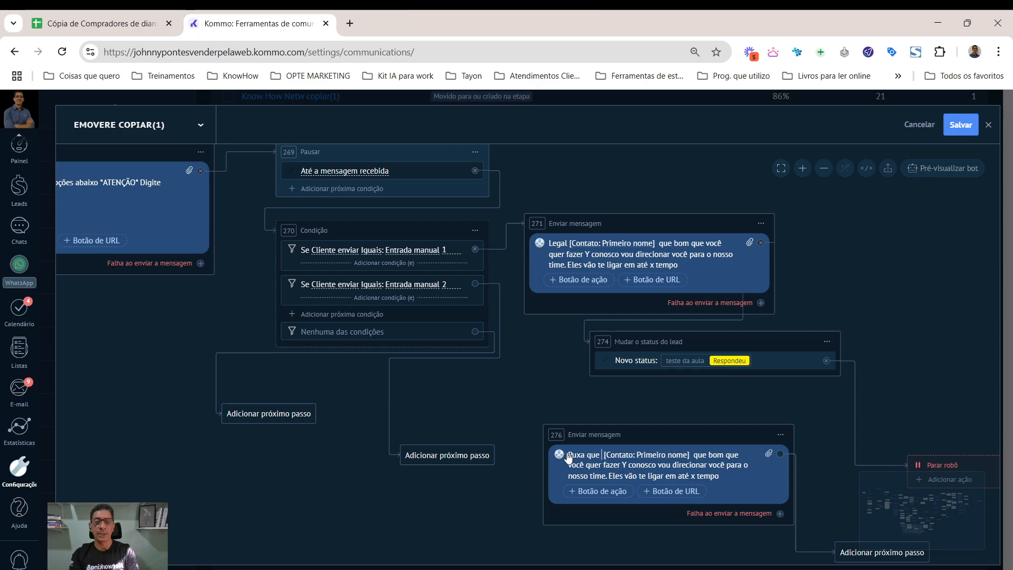
pyautogui.write('pena, enten')
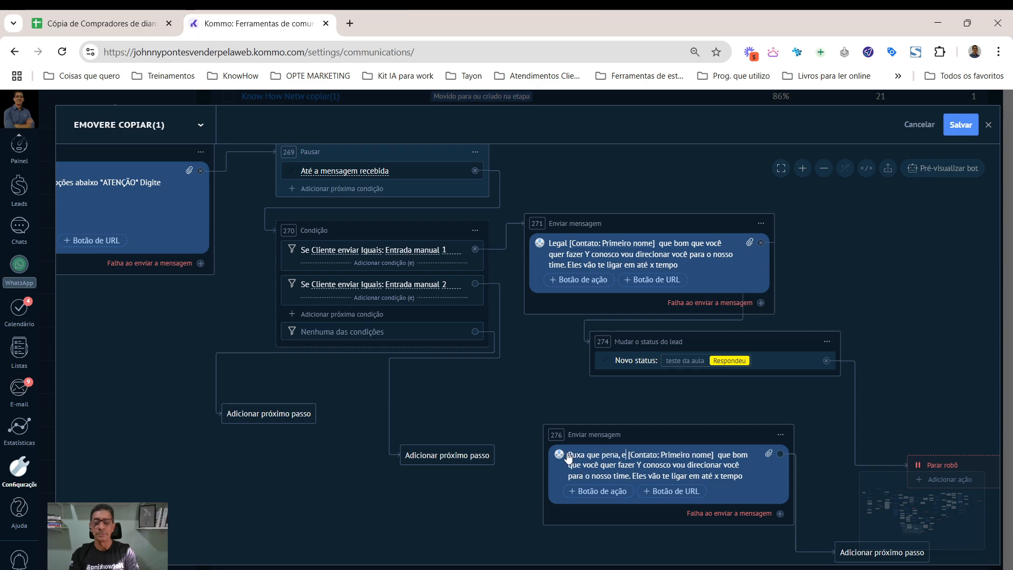
pyautogui.write('demos')
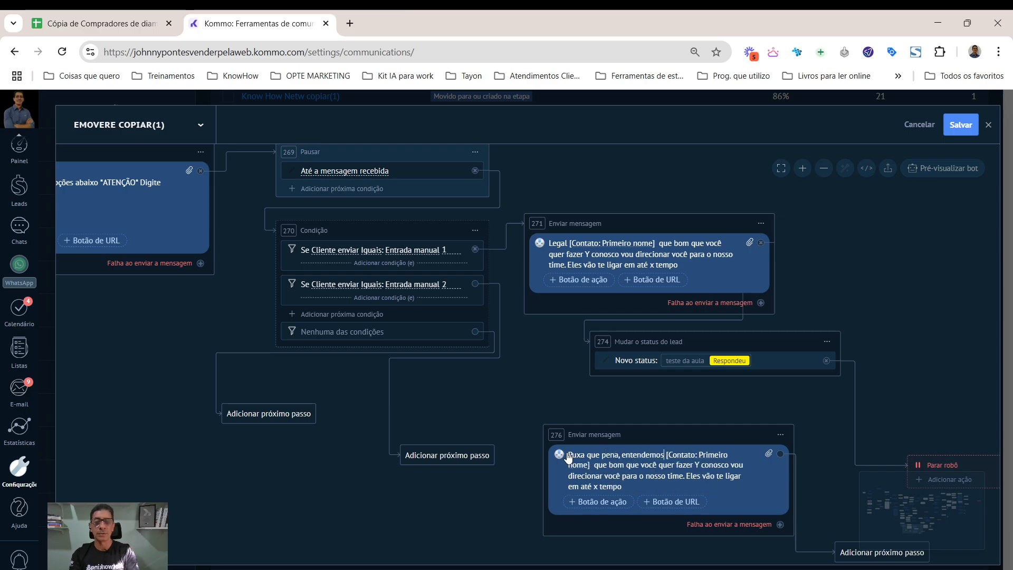
pyautogui.write(' que você')
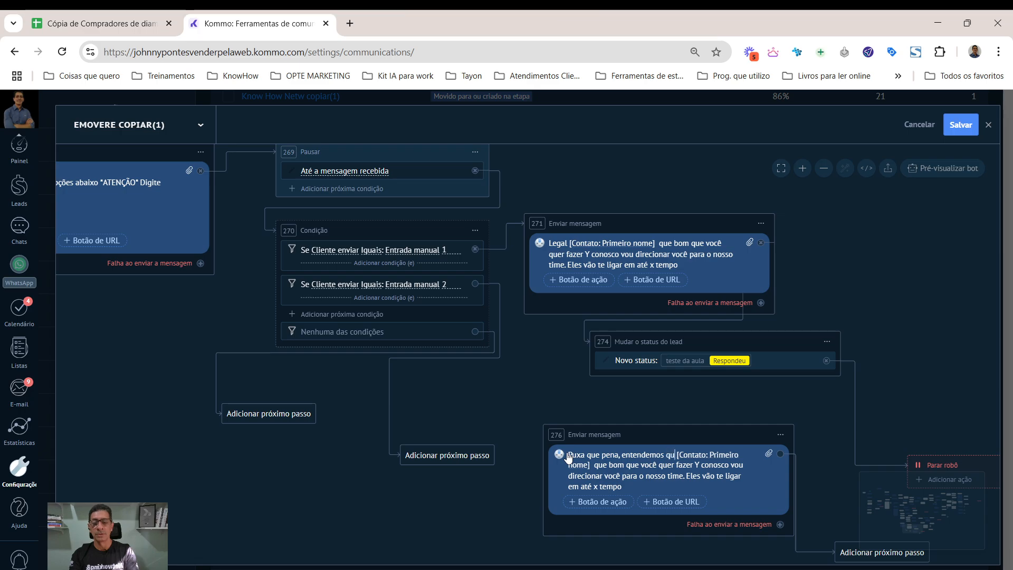
pyautogui.write(' não que')
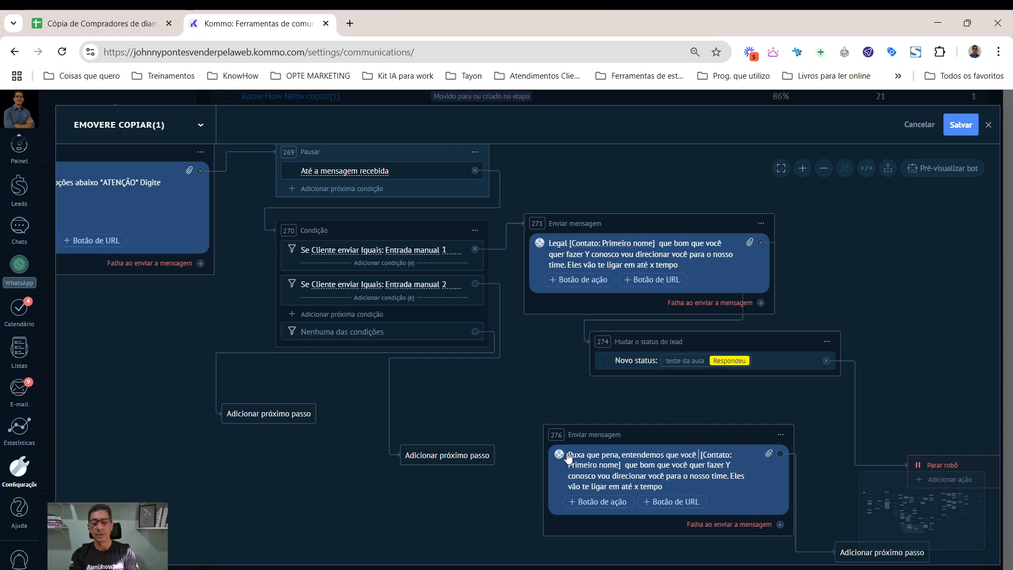
pyautogui.write('r falar com')
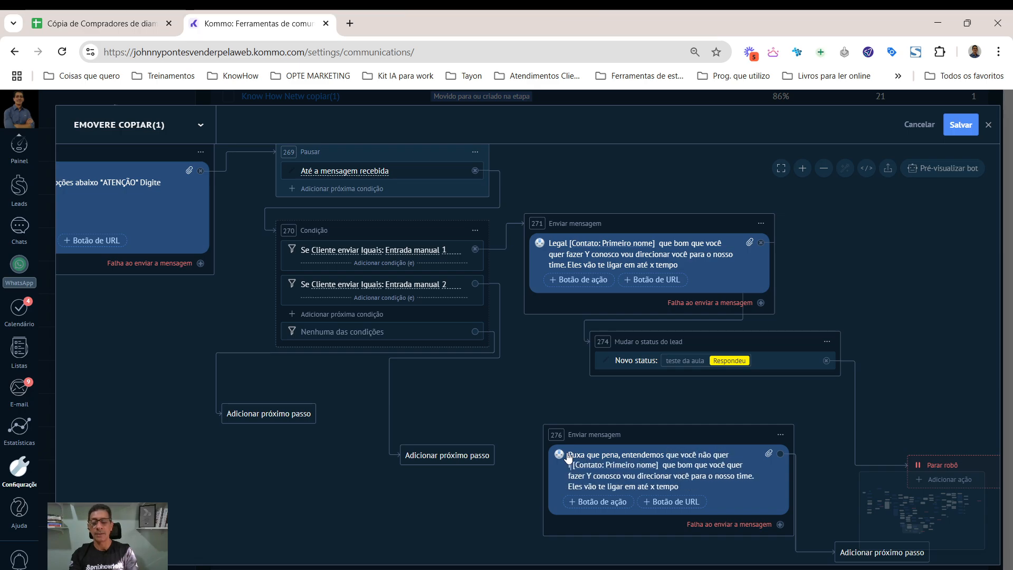
pyautogui.write('igo')
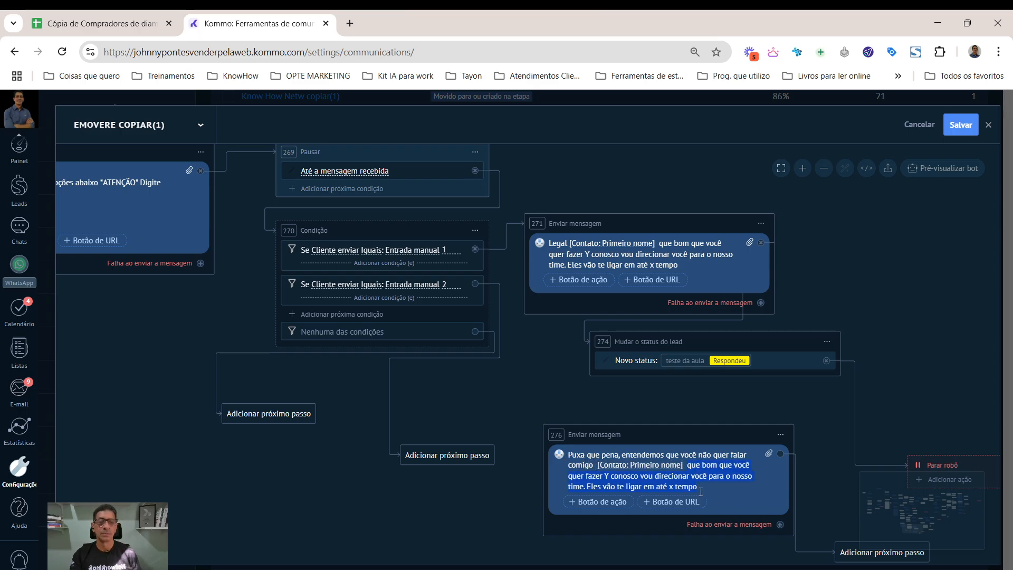
pyautogui.press('BackSpace')
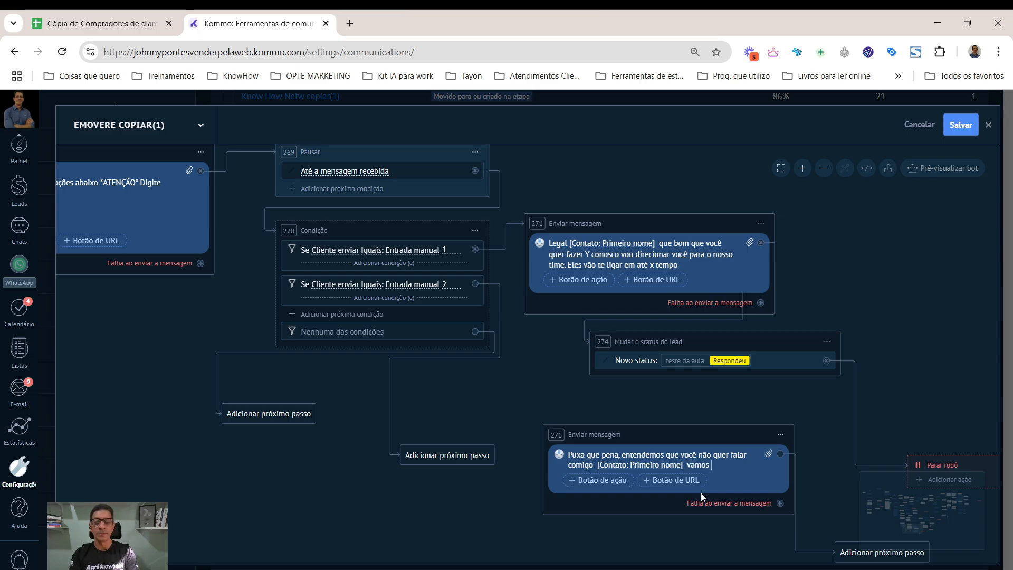
pyautogui.write('vamos retirar o seu nome da nossa lista')
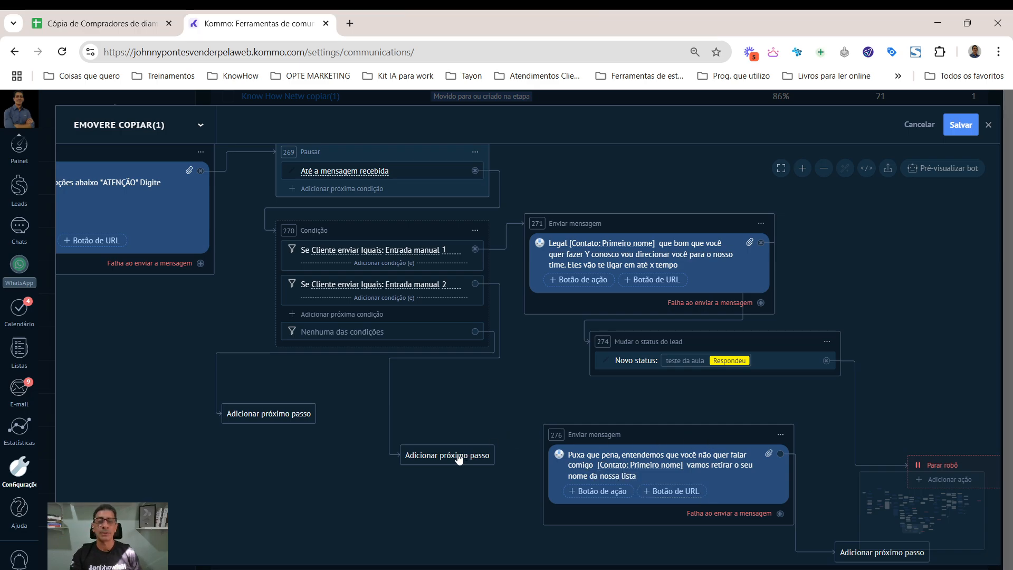
# Connect condition 270's option 2 branch to message 276 and position the message block below status block 274.
pyautogui.moveTo(459, 454); pyautogui.dragTo(439, 437)
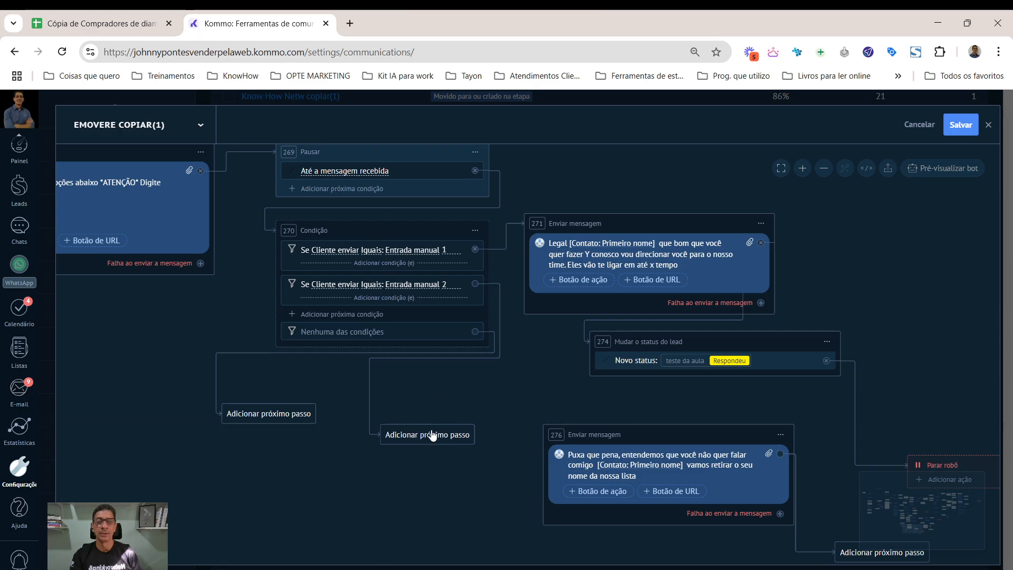
pyautogui.moveTo(433, 434); pyautogui.dragTo(651, 471)
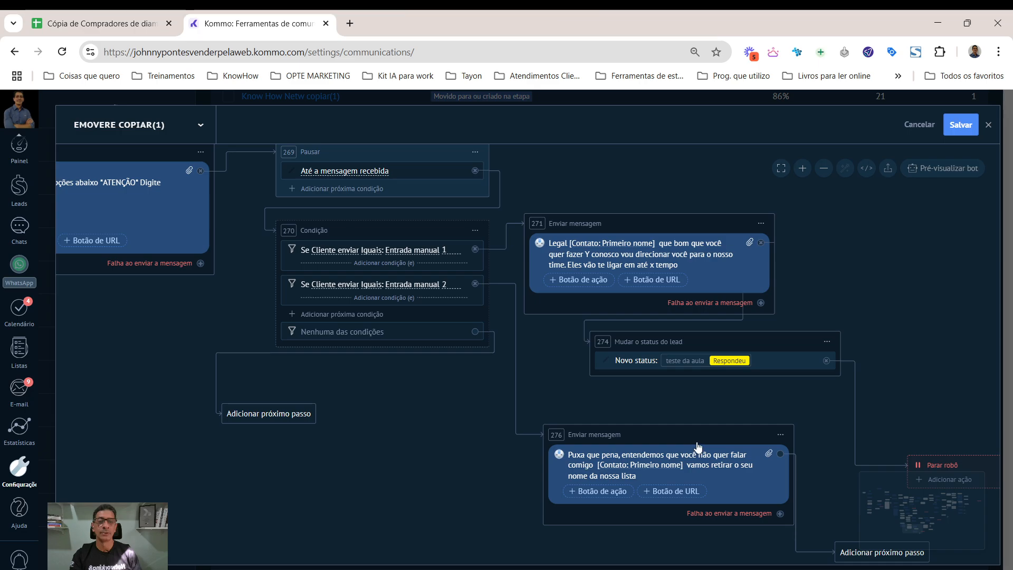
pyautogui.moveTo(695, 443); pyautogui.dragTo(685, 405)
pyautogui.moveTo(566, 530); pyautogui.dragTo(298, 480)
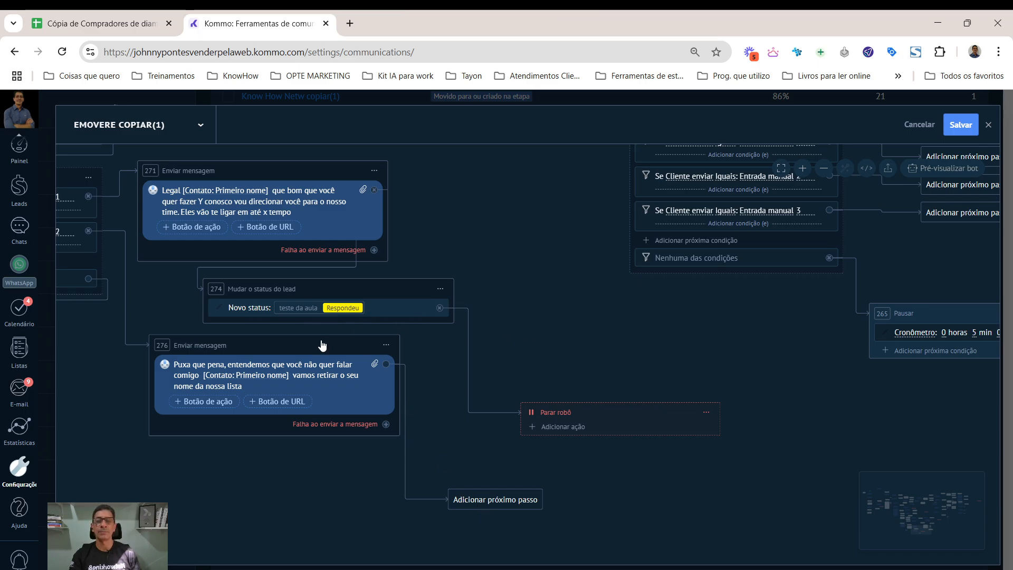
pyautogui.moveTo(308, 355); pyautogui.dragTo(305, 369)
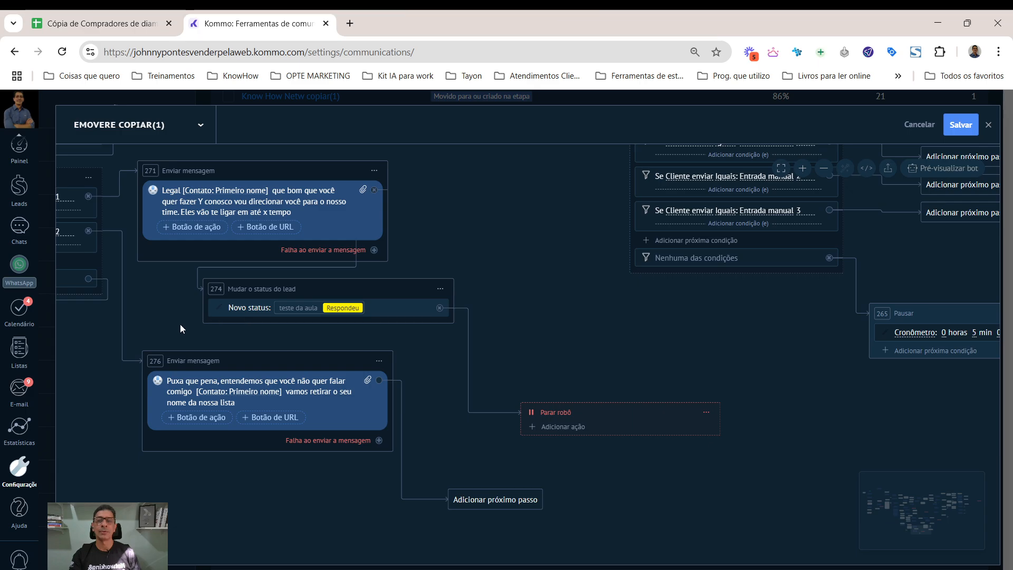
pyautogui.moveTo(176, 327); pyautogui.dragTo(180, 327)
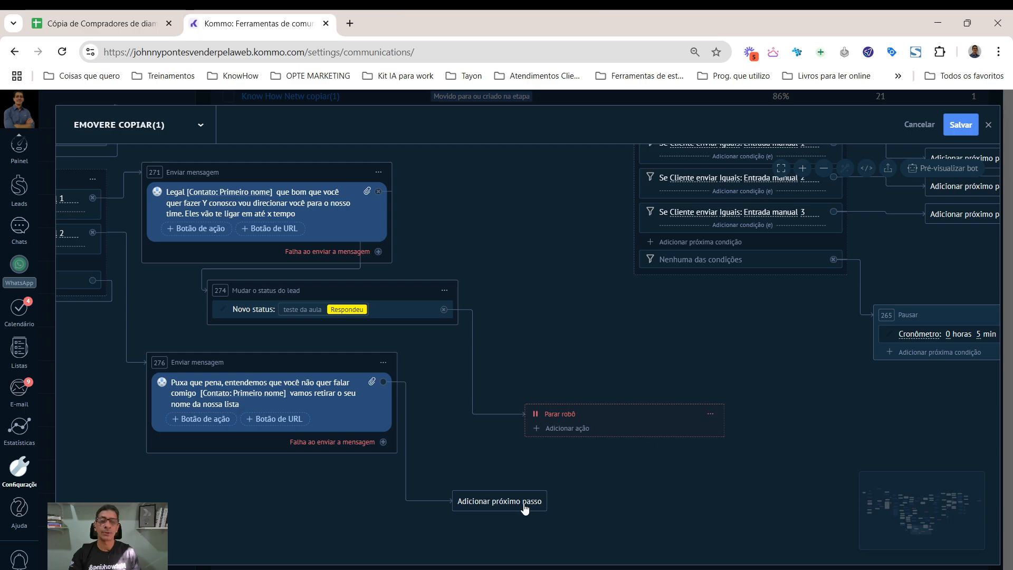
# Add a "Parar Salesbot" step after message 276 and give it the "Marcar como conversa fechada" action.
pyautogui.moveTo(525, 508); pyautogui.dragTo(568, 512)
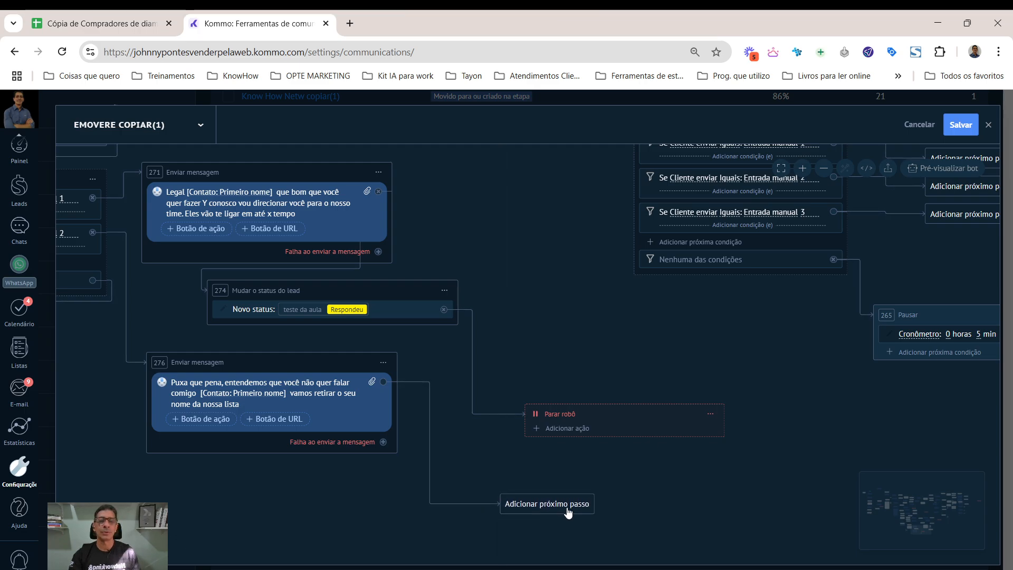
pyautogui.click(566, 507)
pyautogui.moveTo(608, 427); pyautogui.dragTo(606, 336)
pyautogui.moveTo(570, 504); pyautogui.dragTo(561, 389)
pyautogui.click(562, 391)
pyautogui.scroll(-4, 555, 444)
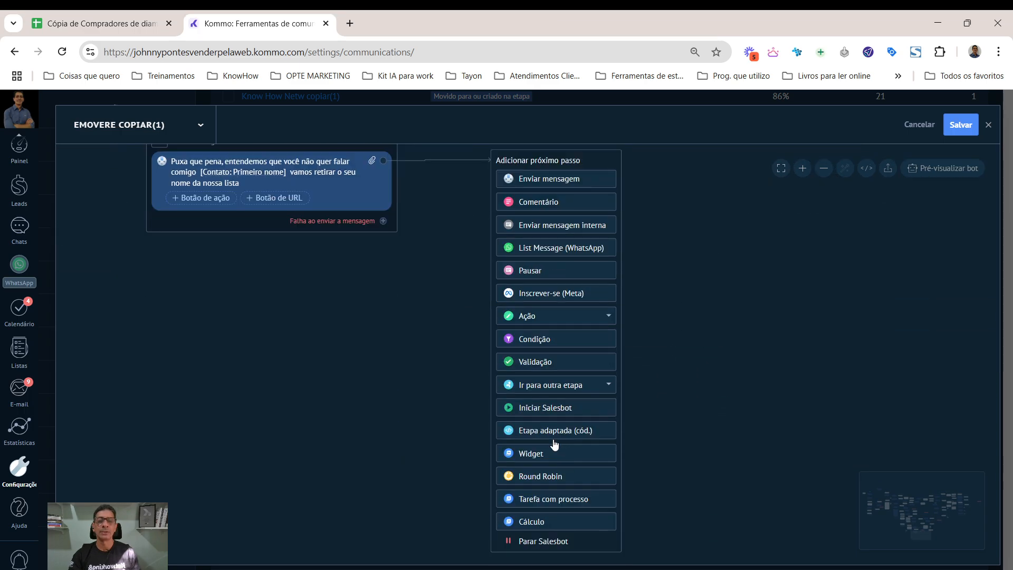
pyautogui.click(540, 541)
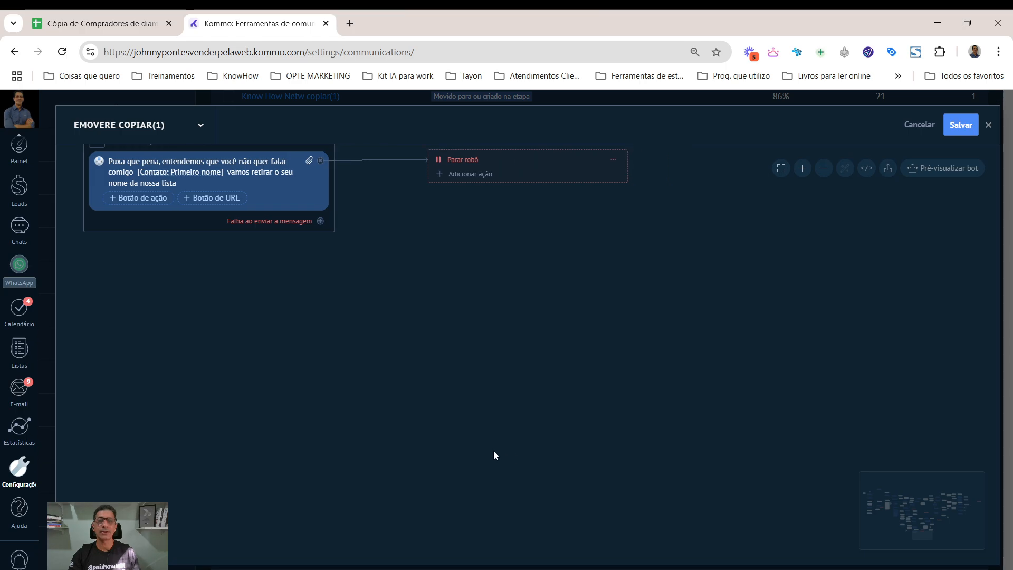
pyautogui.moveTo(523, 230); pyautogui.dragTo(549, 316)
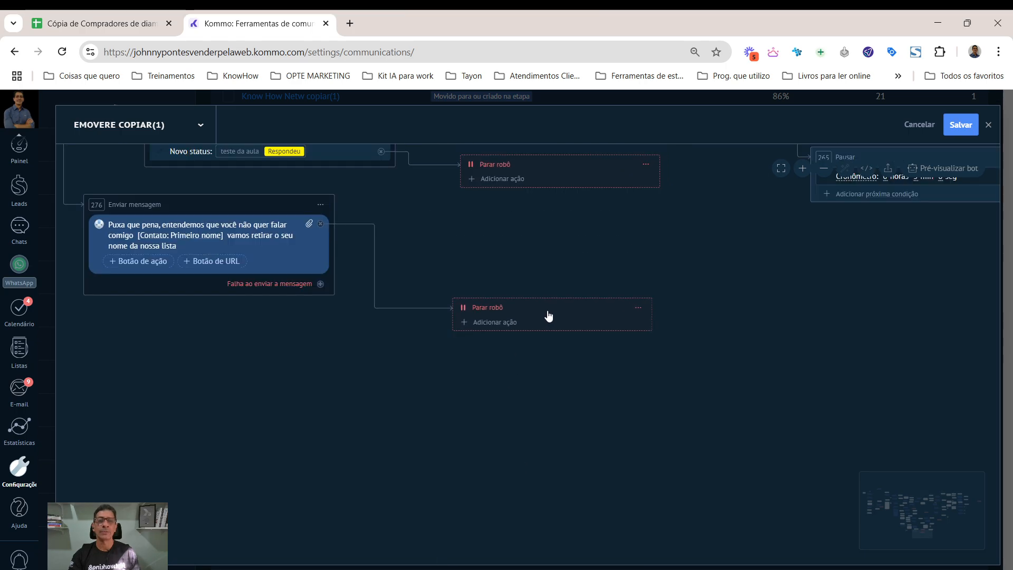
pyautogui.click(489, 324)
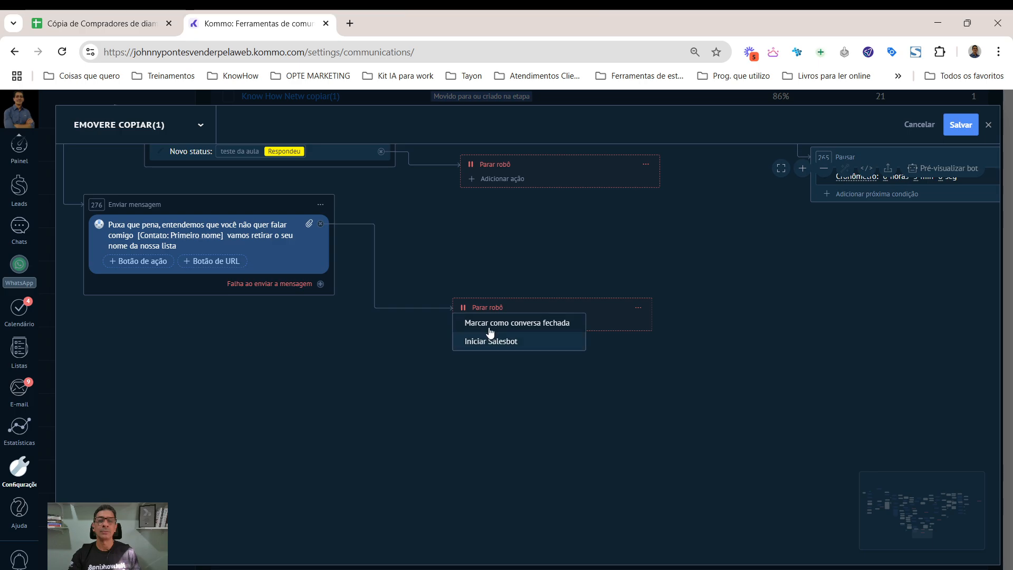
pyautogui.click(489, 329)
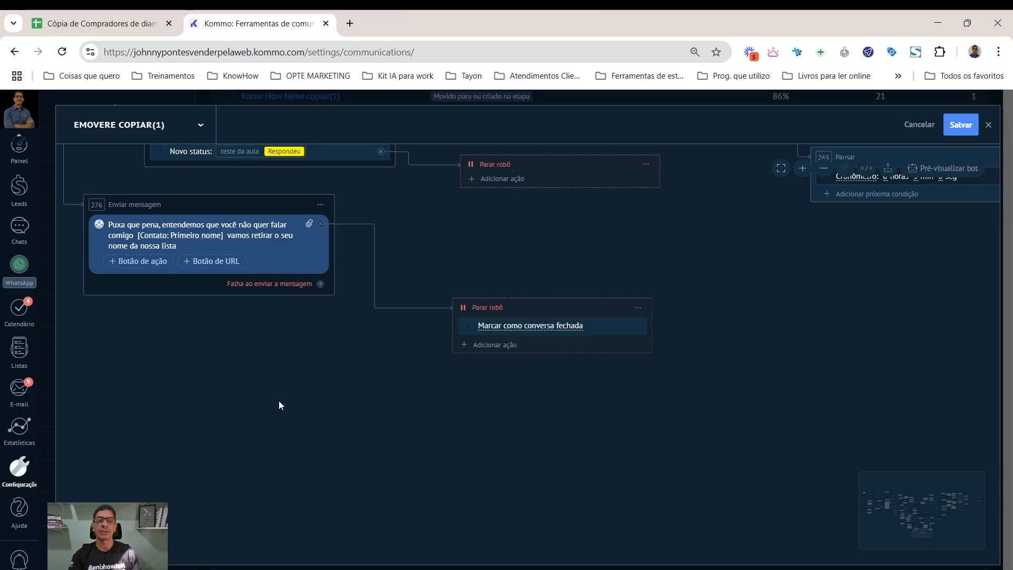
# Open the list of next-step types for condition 270's "Nenhuma das condições" branch.
pyautogui.moveTo(163, 422); pyautogui.dragTo(815, 498)
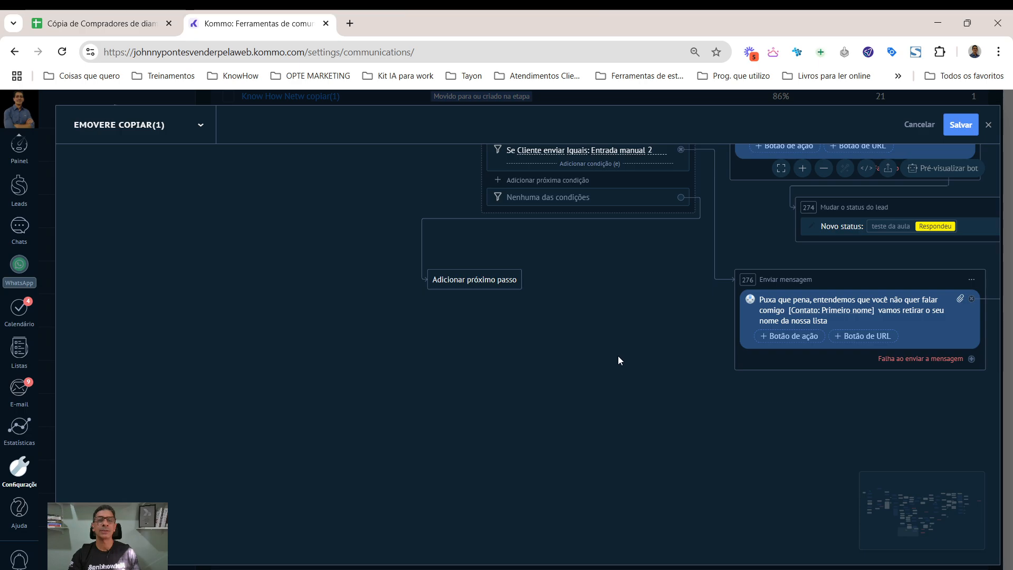
pyautogui.click(479, 285)
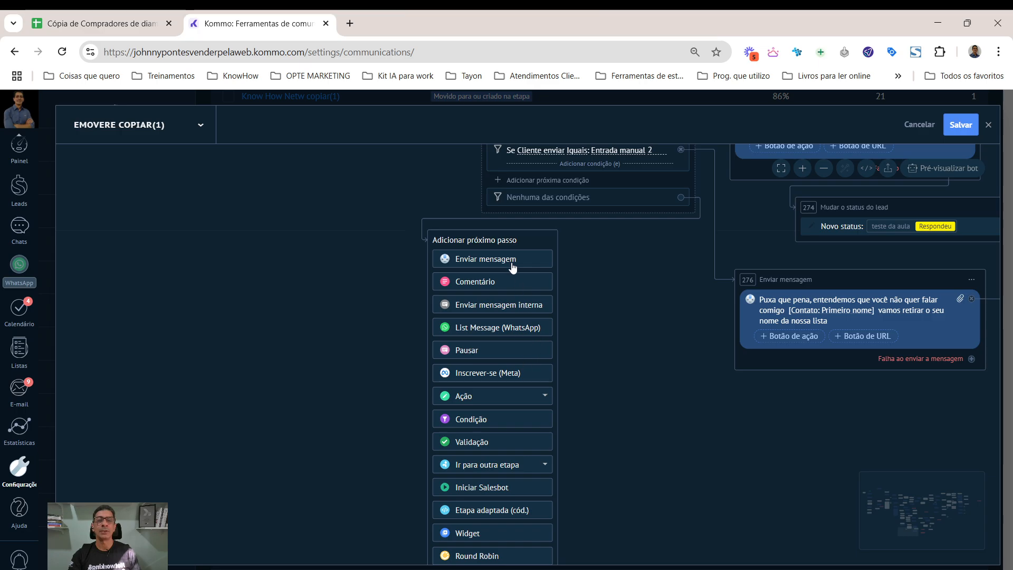
pyautogui.scroll(4, 603, 336)
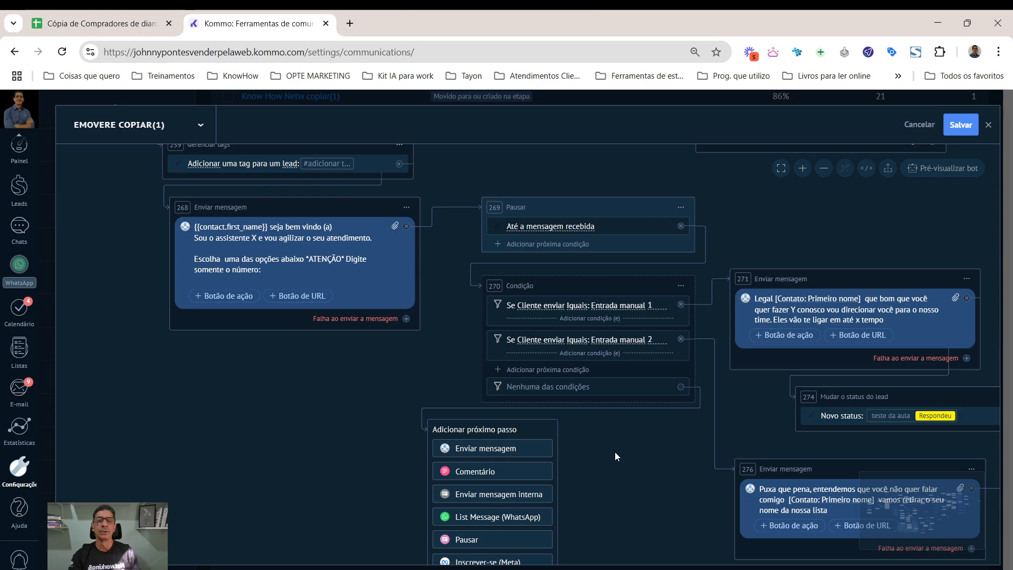
pyautogui.scroll(-3, 616, 452)
pyautogui.moveTo(725, 502); pyautogui.dragTo(320, 493)
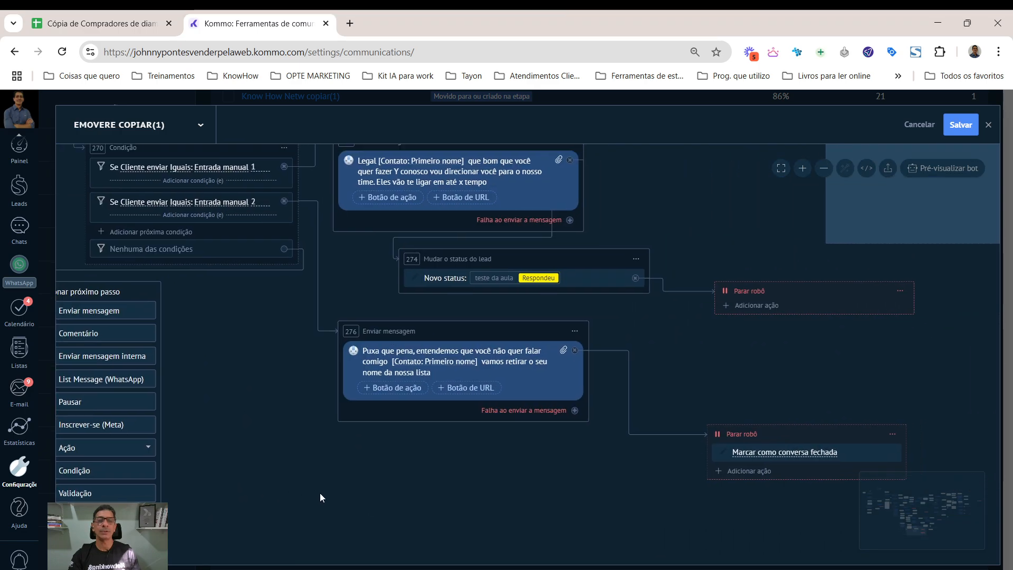
# Line up message 276 beneath message 271 and its stop block beneath the stop block of status block 274.
pyautogui.moveTo(827, 405); pyautogui.dragTo(827, 386)
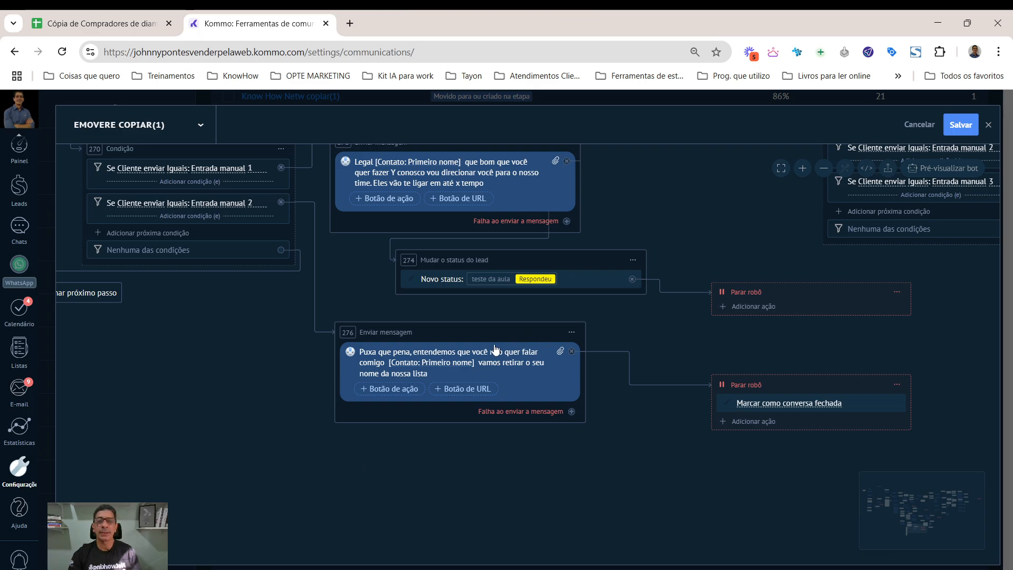
pyautogui.moveTo(516, 344); pyautogui.dragTo(510, 348)
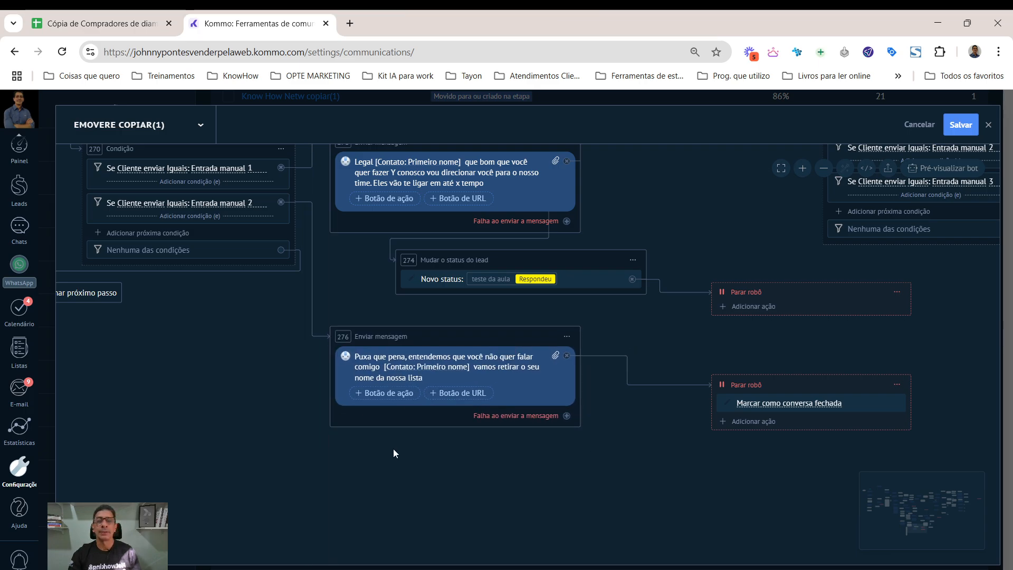
pyautogui.moveTo(489, 467); pyautogui.dragTo(407, 350)
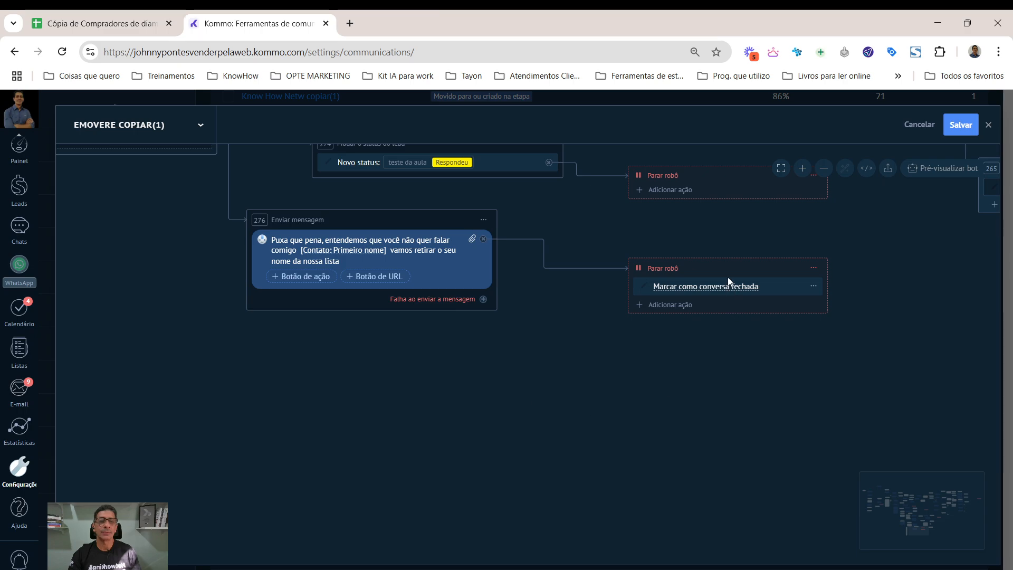
pyautogui.moveTo(731, 274); pyautogui.dragTo(732, 296)
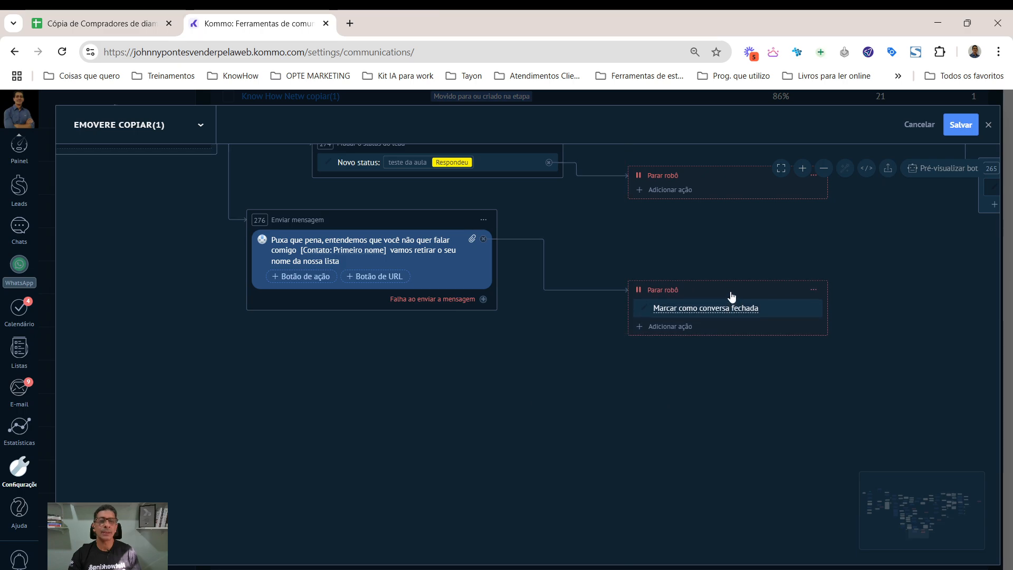
# Review the existing clinic flow from the bot's start block through to the numbered menu in message 3.
pyautogui.moveTo(220, 418); pyautogui.dragTo(552, 500)
pyautogui.moveTo(442, 291); pyautogui.dragTo(442, 466)
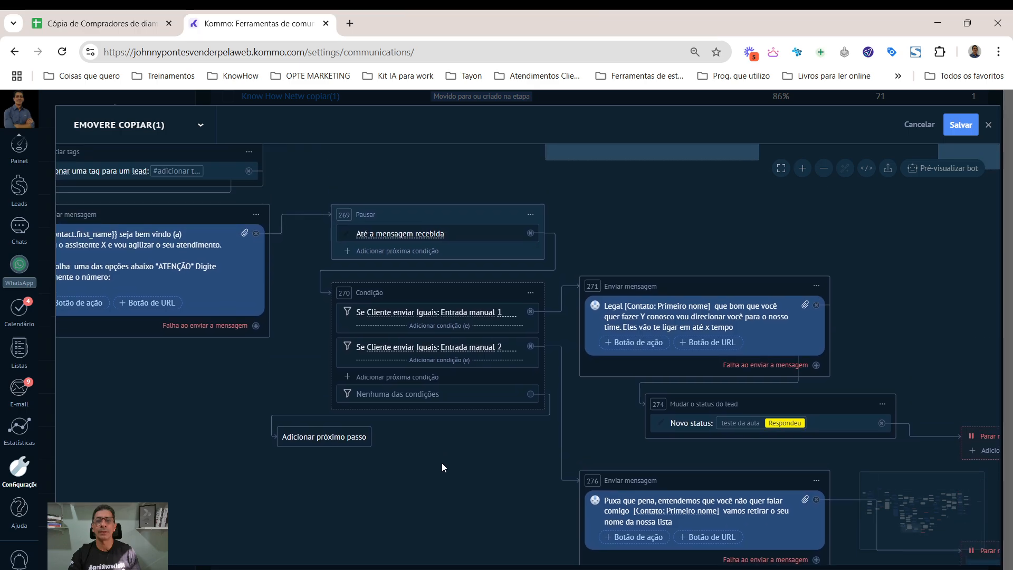
pyautogui.moveTo(909, 504)
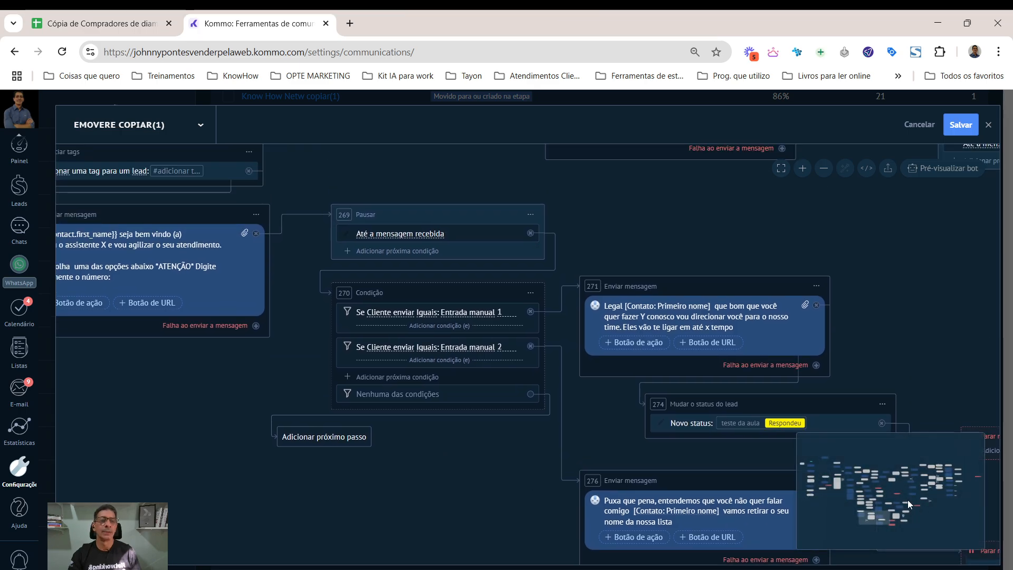
pyautogui.moveTo(872, 513); pyautogui.dragTo(804, 461)
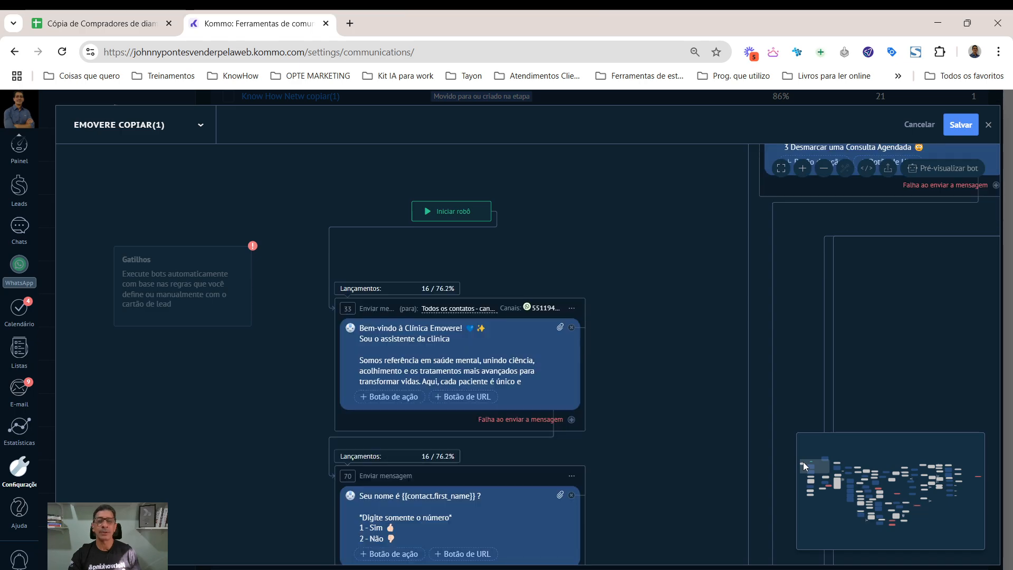
pyautogui.moveTo(804, 461); pyautogui.dragTo(828, 462)
pyautogui.scroll(-3, 527, 368)
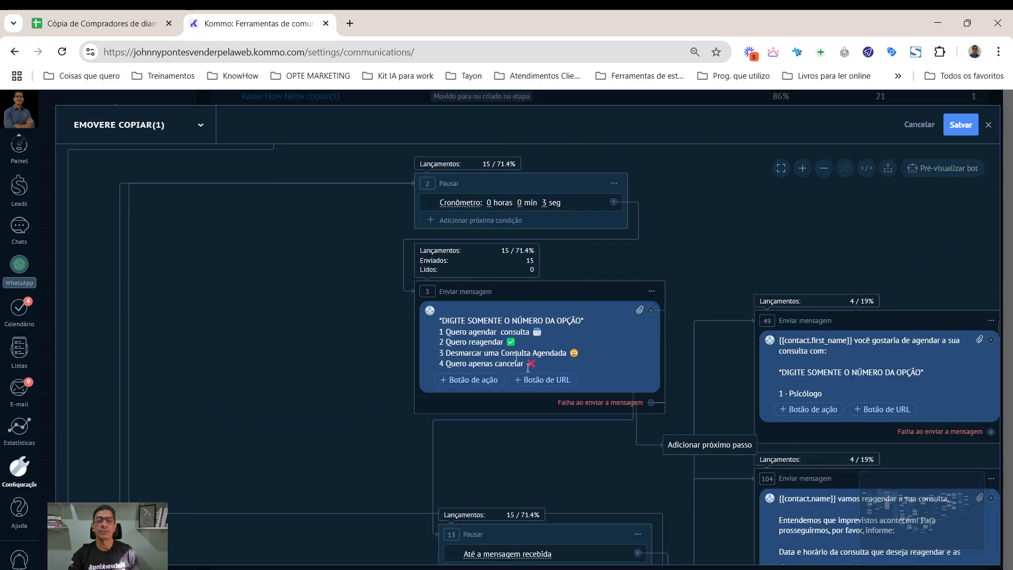
pyautogui.scroll(5, 527, 368)
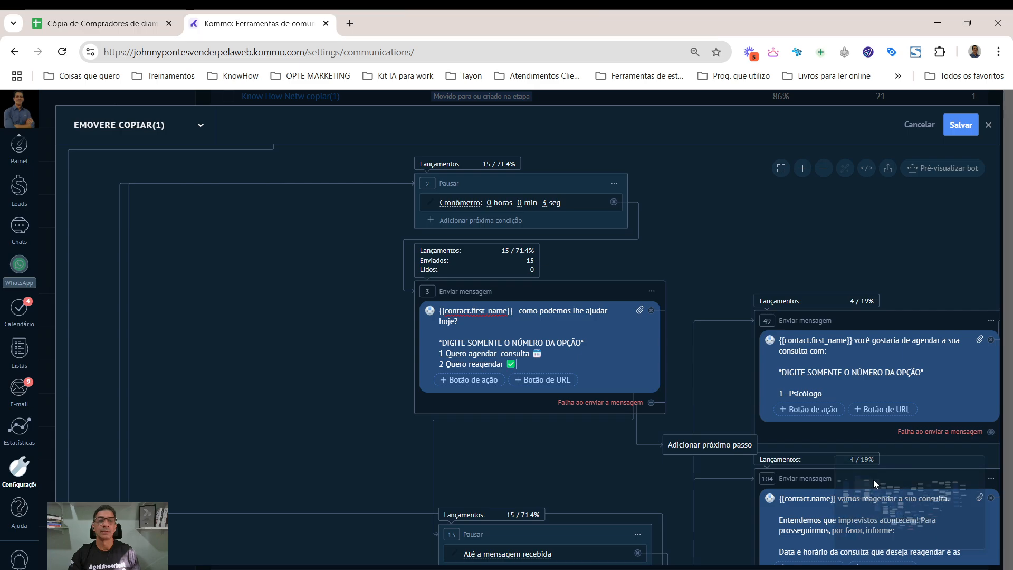
# Review the clinic flow across the scheduling branches and the menu built around message 268, back to the bot's start block.
pyautogui.moveTo(849, 483)
pyautogui.moveTo(838, 473); pyautogui.dragTo(950, 473)
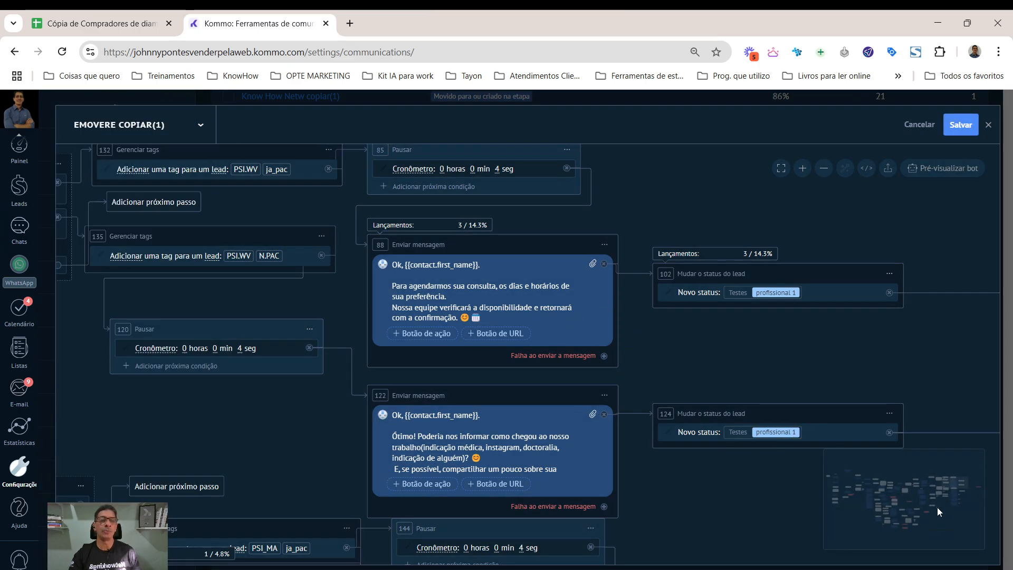
pyautogui.moveTo(915, 496)
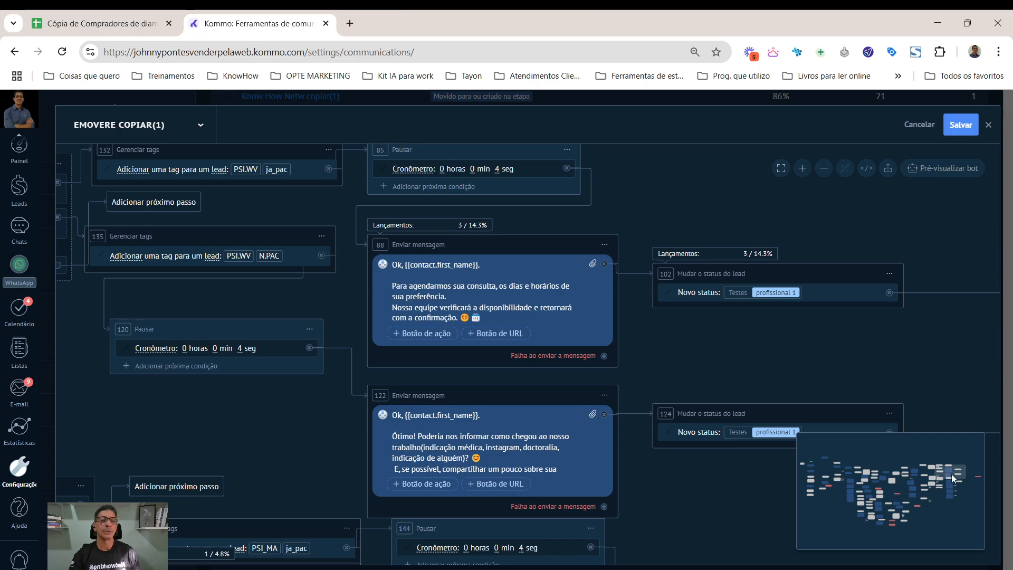
pyautogui.moveTo(951, 474); pyautogui.dragTo(870, 518)
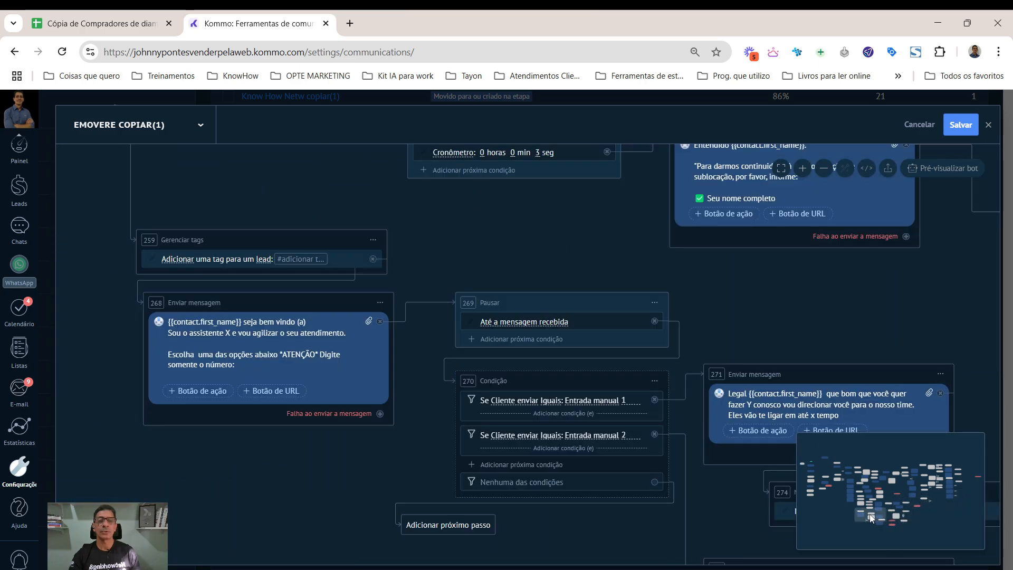
pyautogui.moveTo(871, 519)
pyautogui.mouseDown()
pyautogui.moveTo(869, 533)
pyautogui.moveTo(860, 509)
pyautogui.mouseUp()
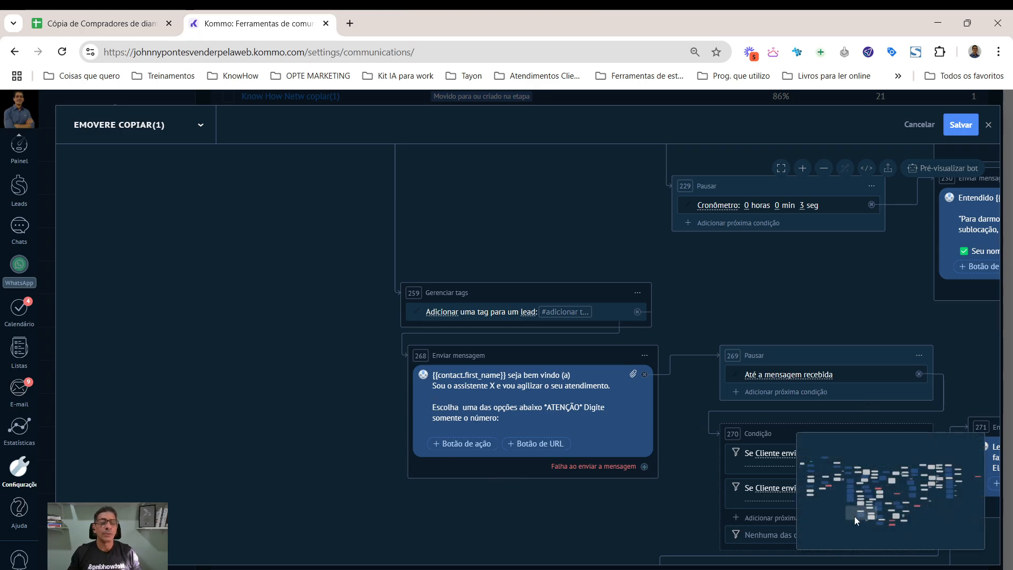
pyautogui.click(855, 507)
pyautogui.moveTo(854, 504); pyautogui.dragTo(808, 471)
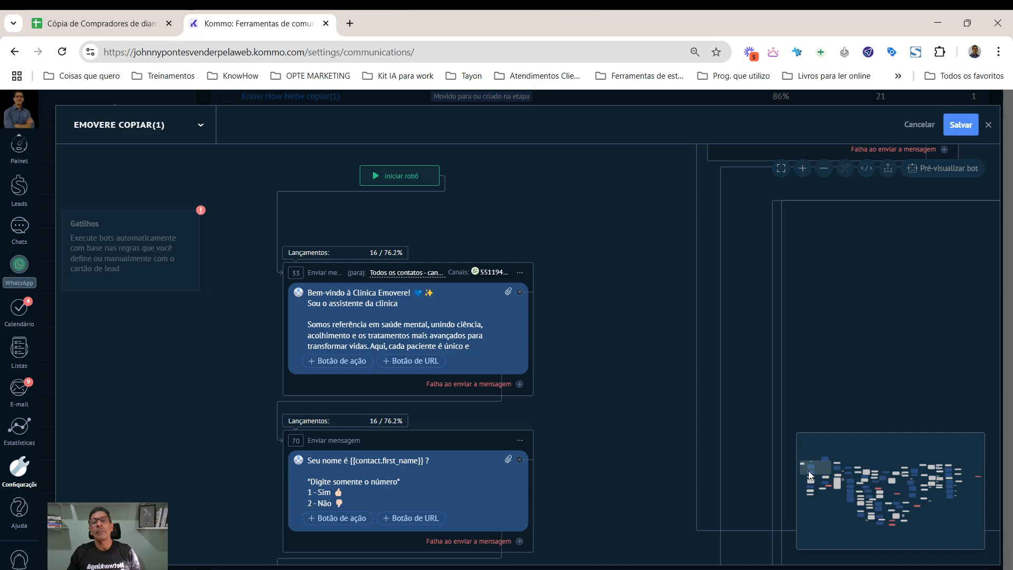
# Review the sending channels available for welcome message 33, from Messenger to Bate-papo online.
pyautogui.click(489, 273)
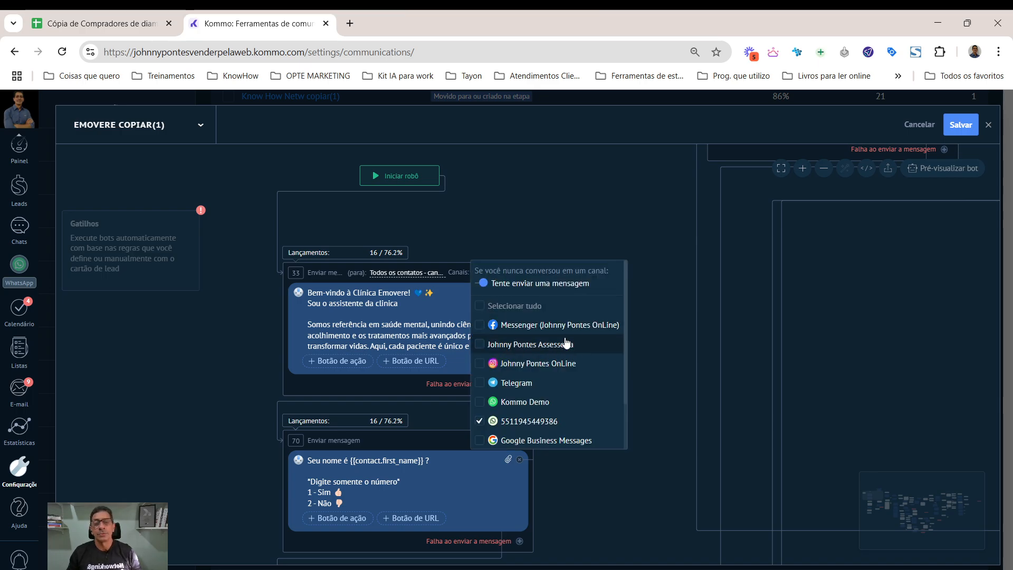
pyautogui.scroll(-2, 566, 344)
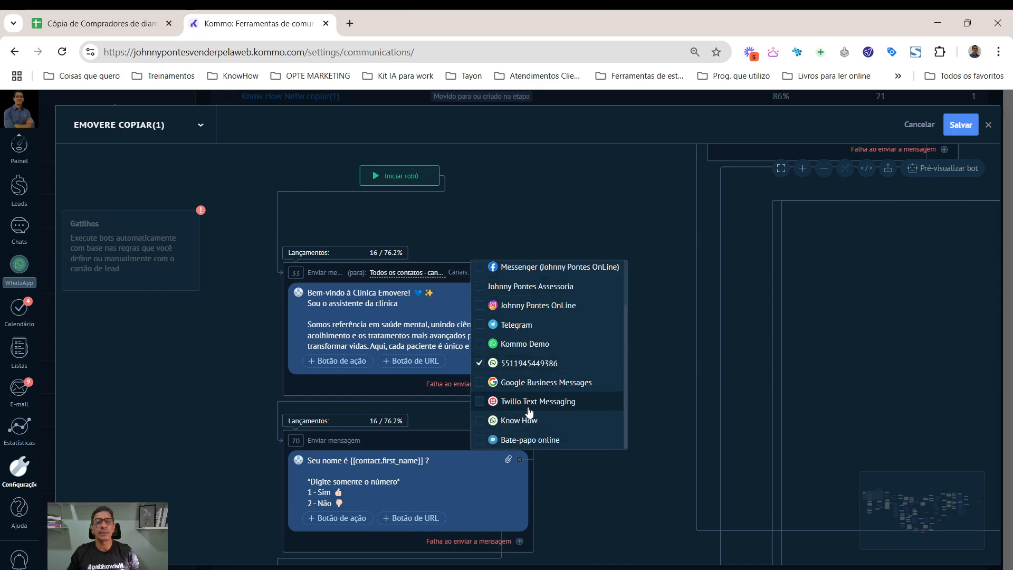
pyautogui.scroll(2, 531, 364)
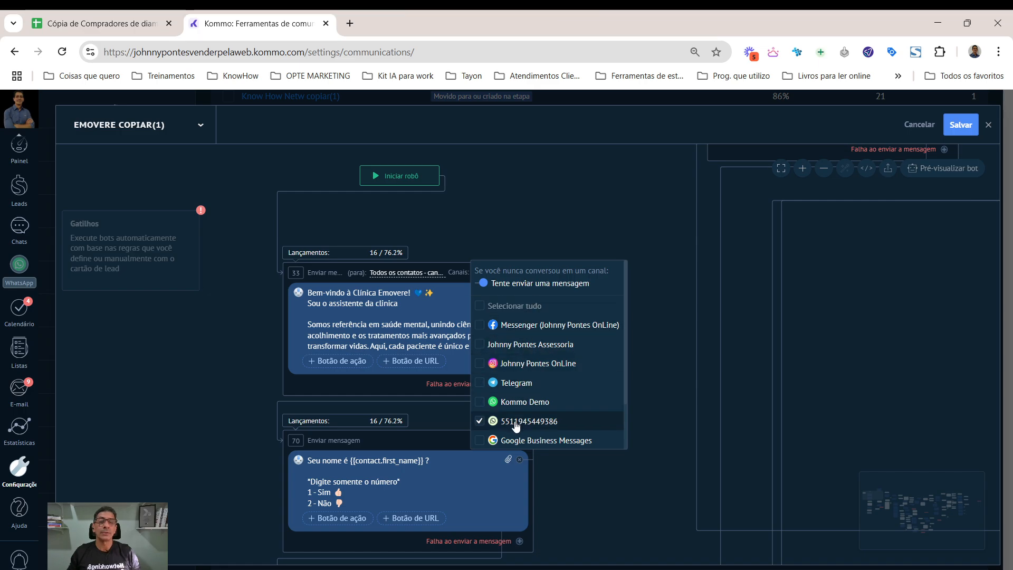
pyautogui.scroll(-2, 599, 387)
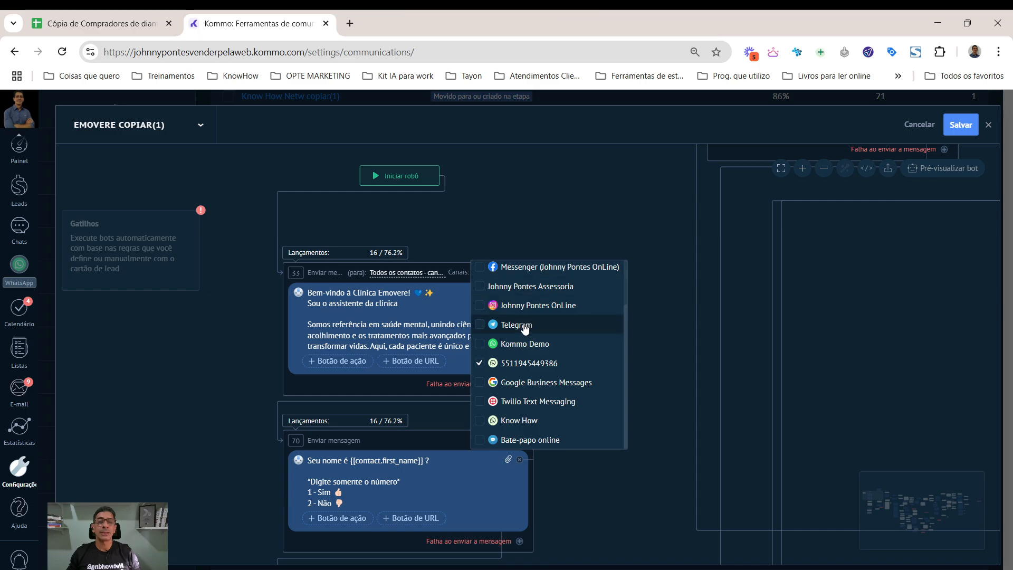
pyautogui.scroll(2, 524, 332)
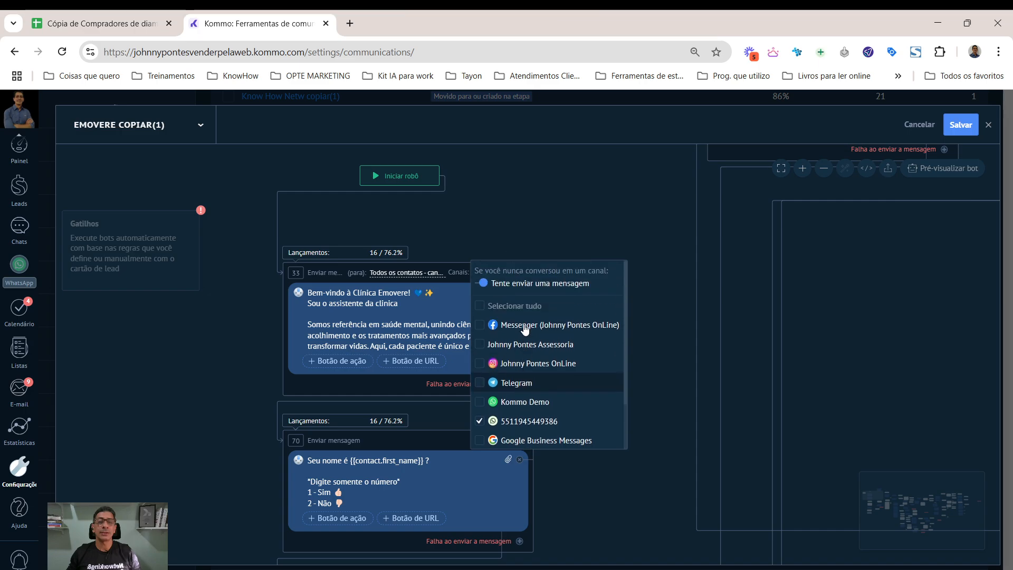
# Clear the selected WhatsApp number from message 33's channels, and save and close the bot.
pyautogui.click(480, 287)
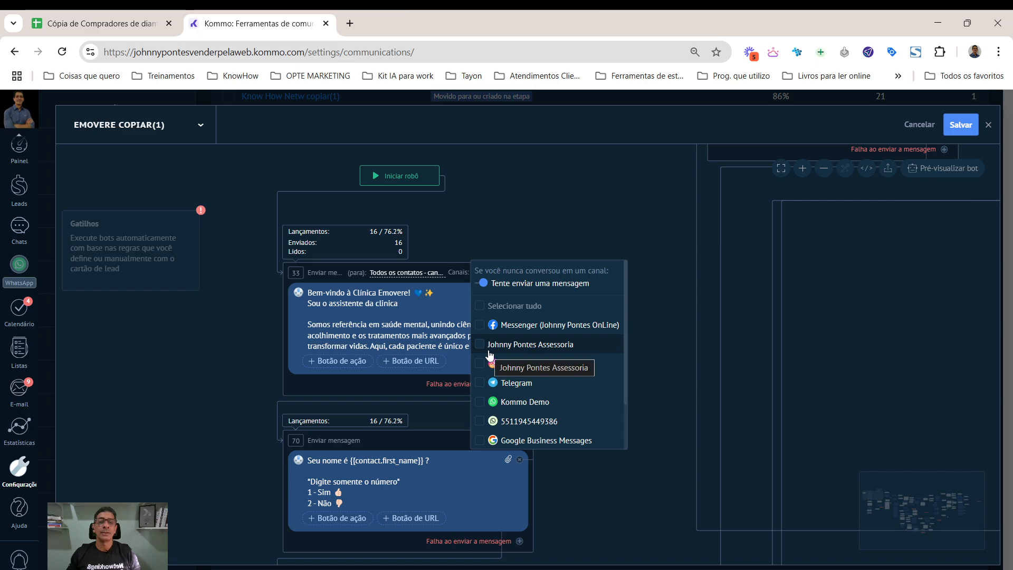
pyautogui.scroll(-1, 489, 355)
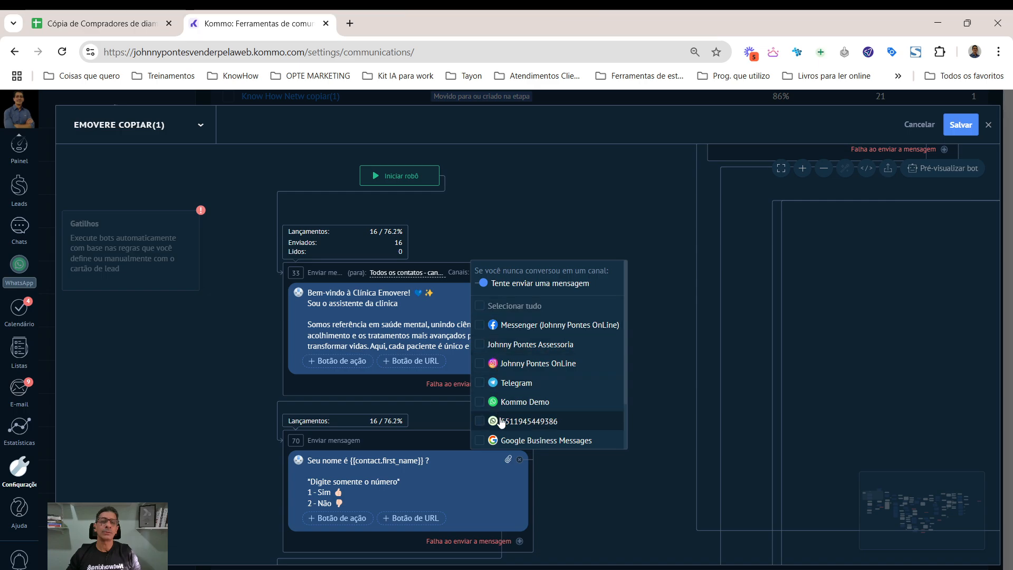
pyautogui.scroll(-1, 504, 406)
pyautogui.scroll(1, 521, 410)
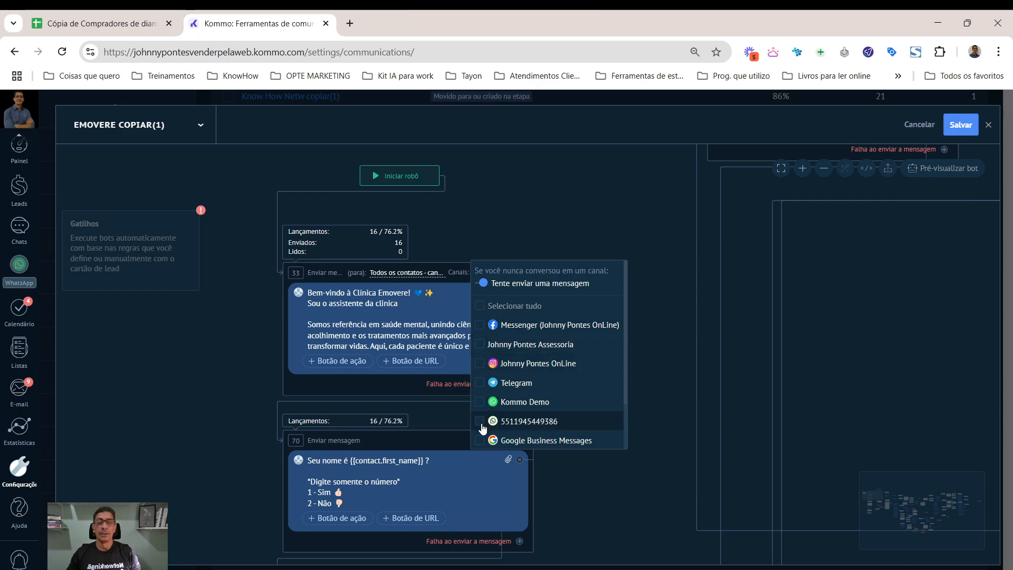
pyautogui.click(127, 272)
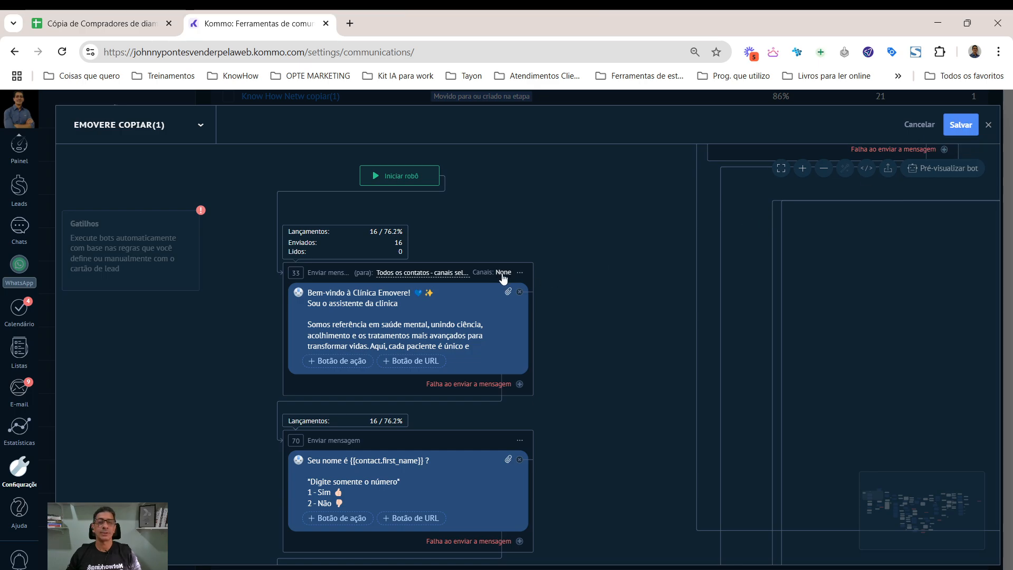
pyautogui.click(971, 133)
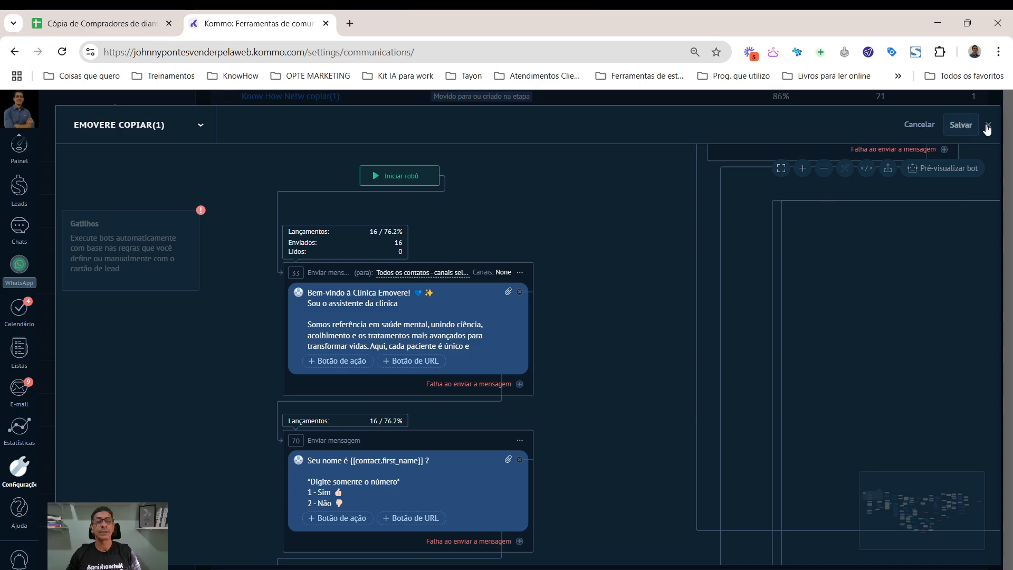
pyautogui.click(987, 126)
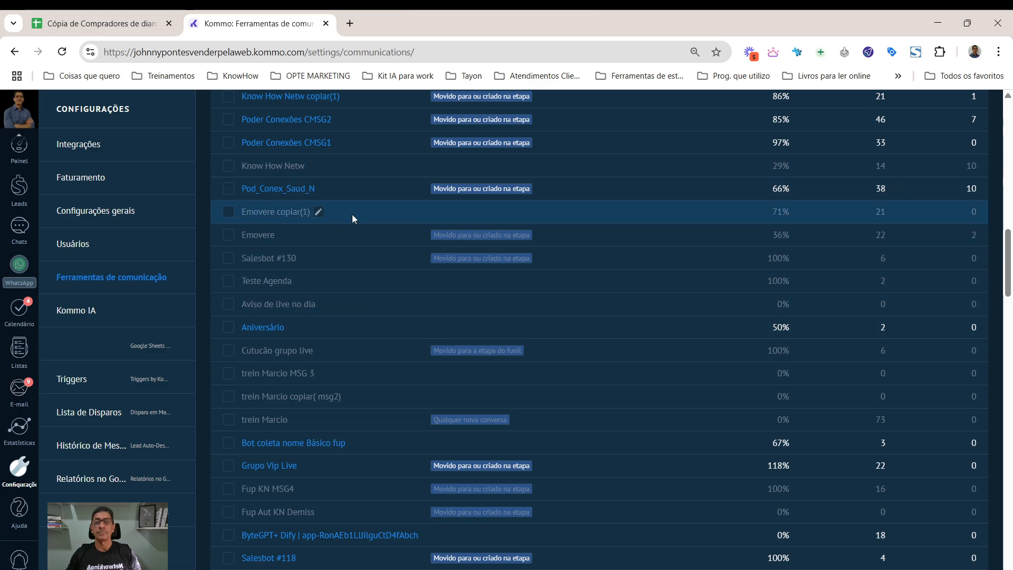
# Open the Emovere bot's execution condition and review the pipeline, scheduled, action-based and conversation trigger types.
pyautogui.click(228, 236)
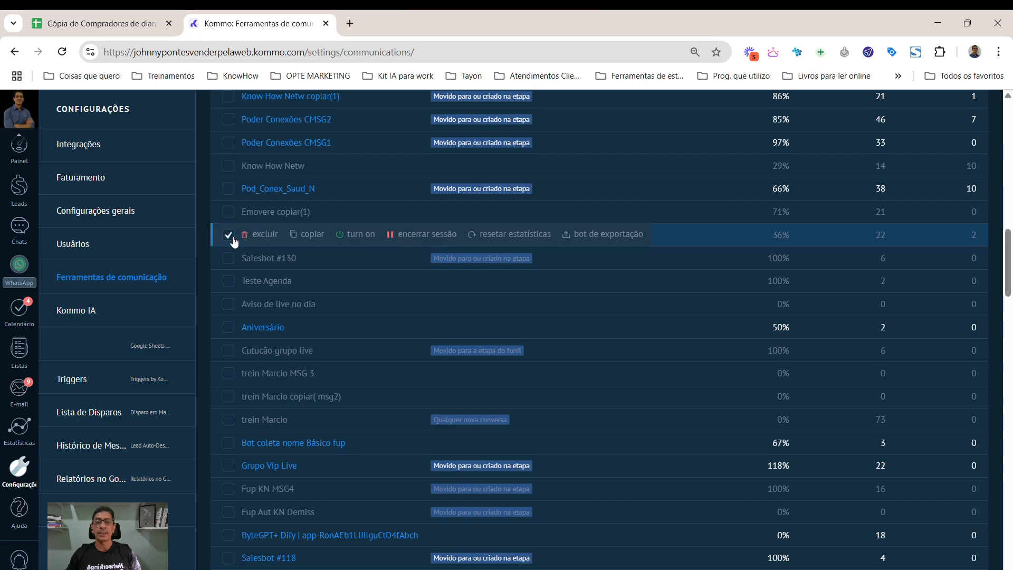
pyautogui.click(229, 235)
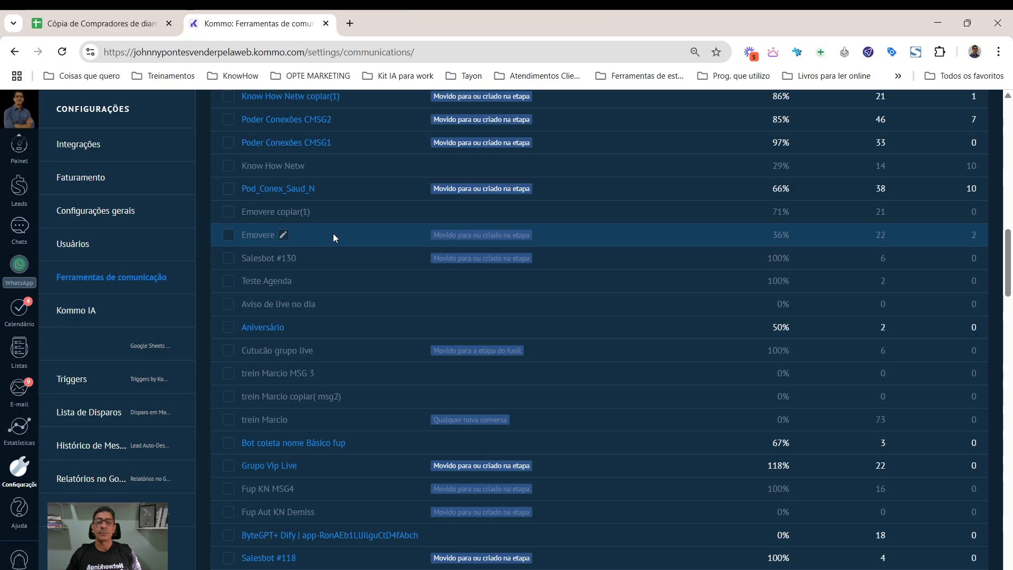
pyautogui.click(468, 238)
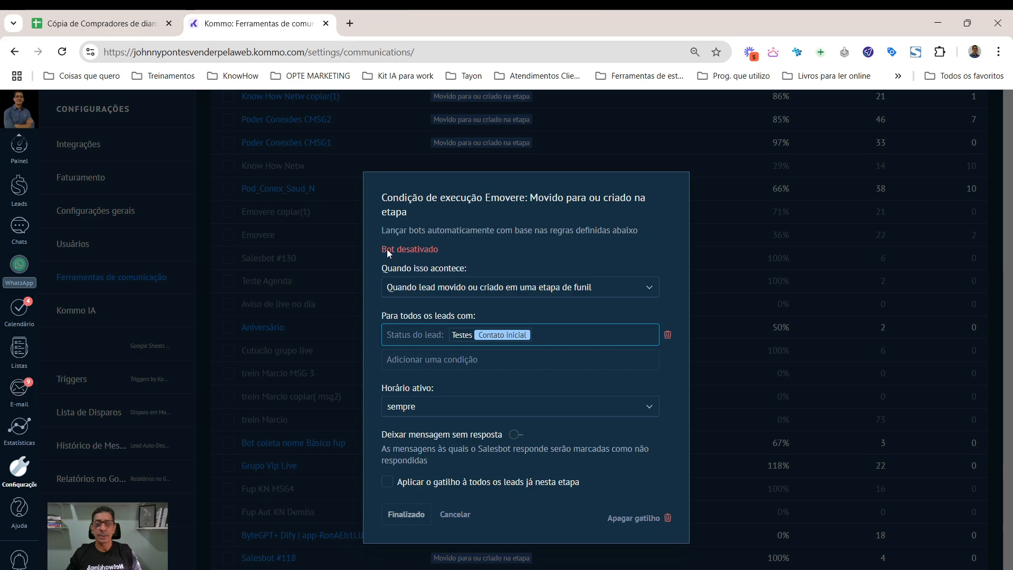
pyautogui.click(425, 290)
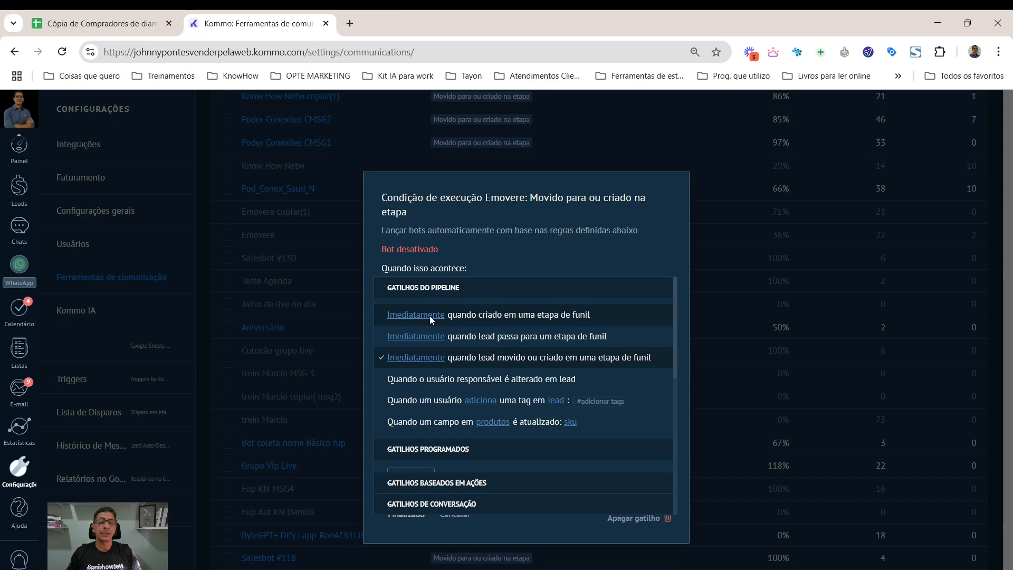
pyautogui.scroll(-5, 438, 380)
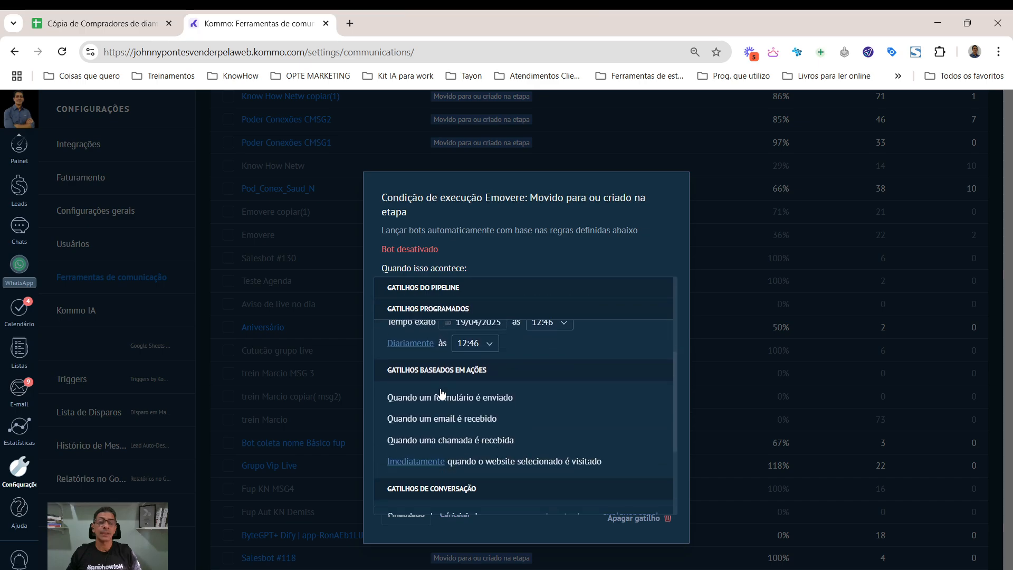
pyautogui.scroll(-1, 442, 417)
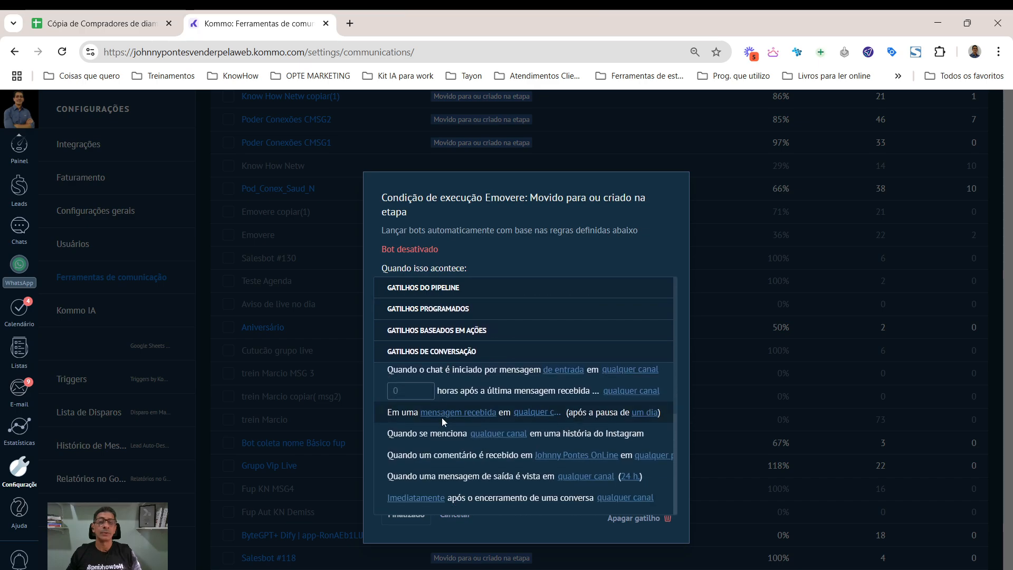
pyautogui.scroll(6, 441, 417)
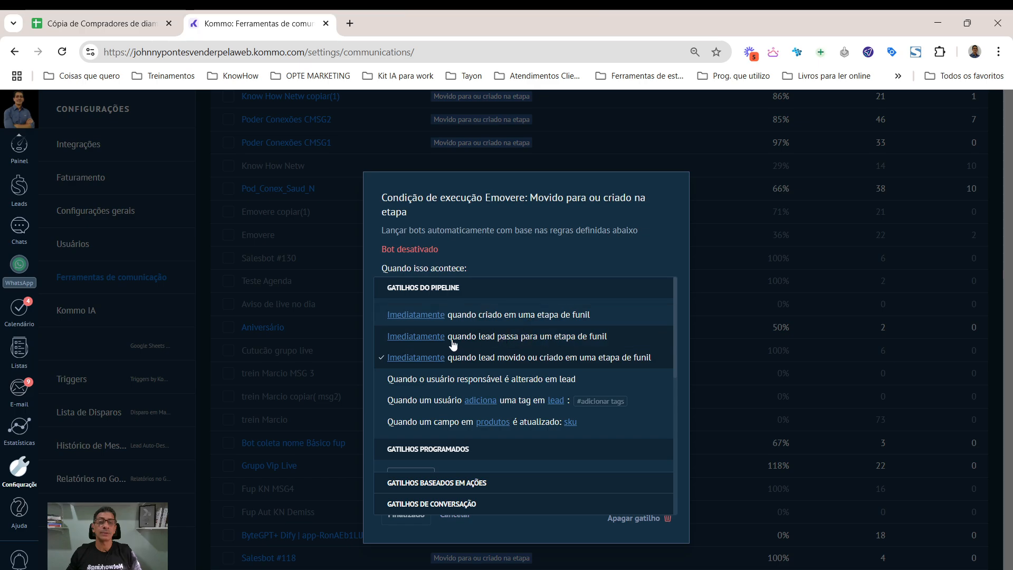
pyautogui.click(543, 263)
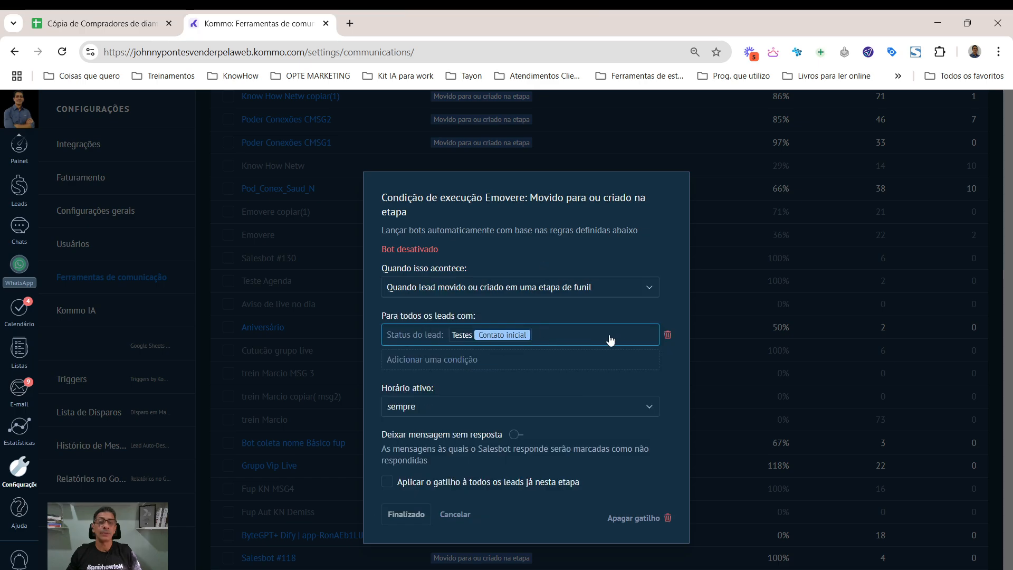
# Look through the pipelines and stages available for the Emovere trigger's lead status condition.
pyautogui.click(434, 335)
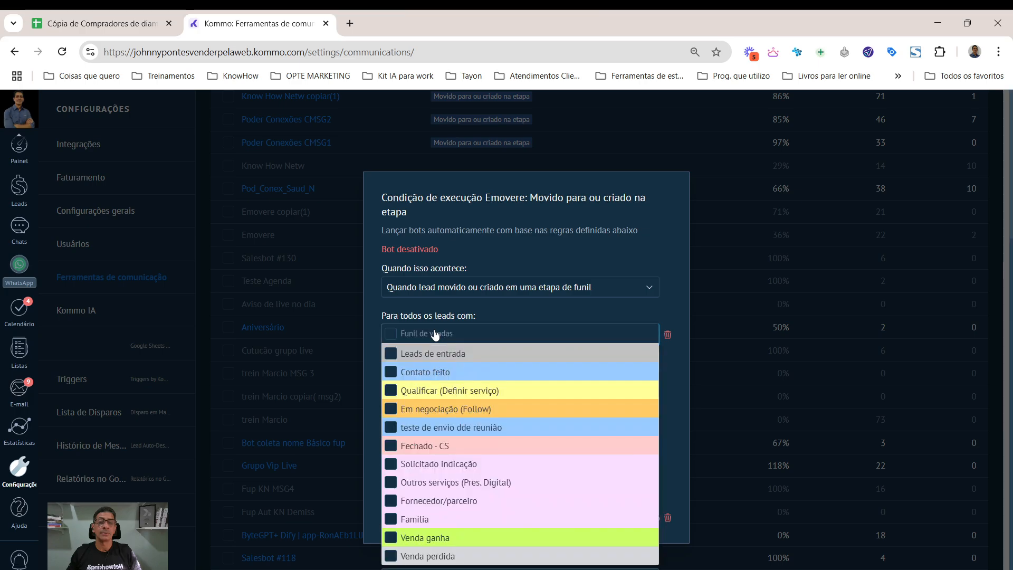
pyautogui.scroll(-5, 447, 376)
pyautogui.scroll(-10, 447, 376)
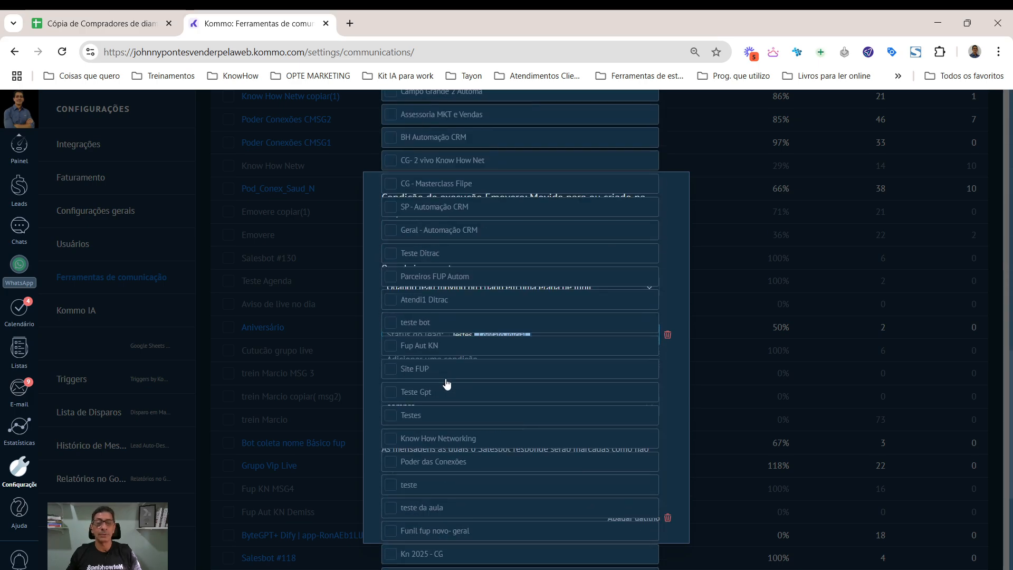
pyautogui.scroll(15, 445, 378)
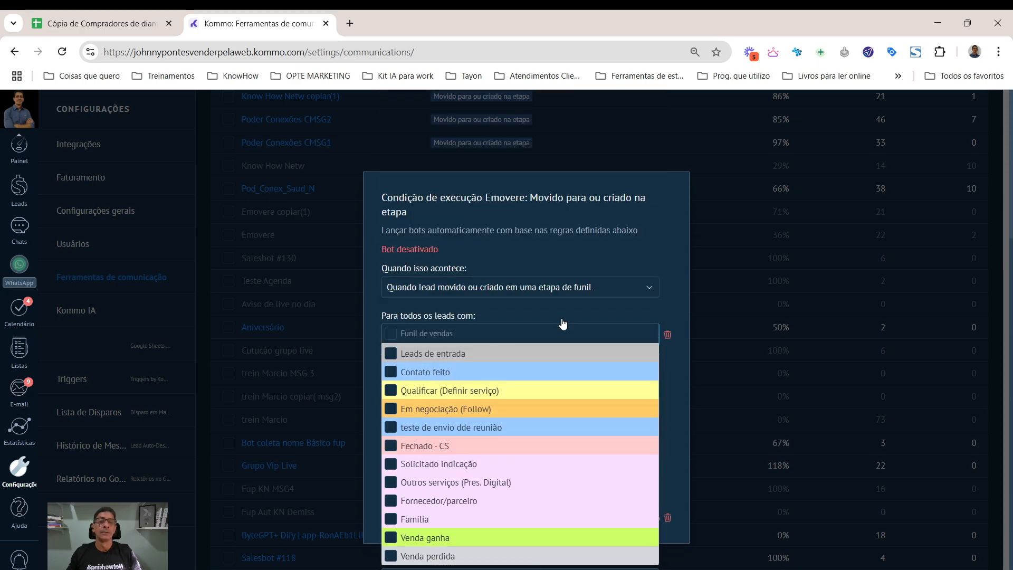
pyautogui.click(660, 241)
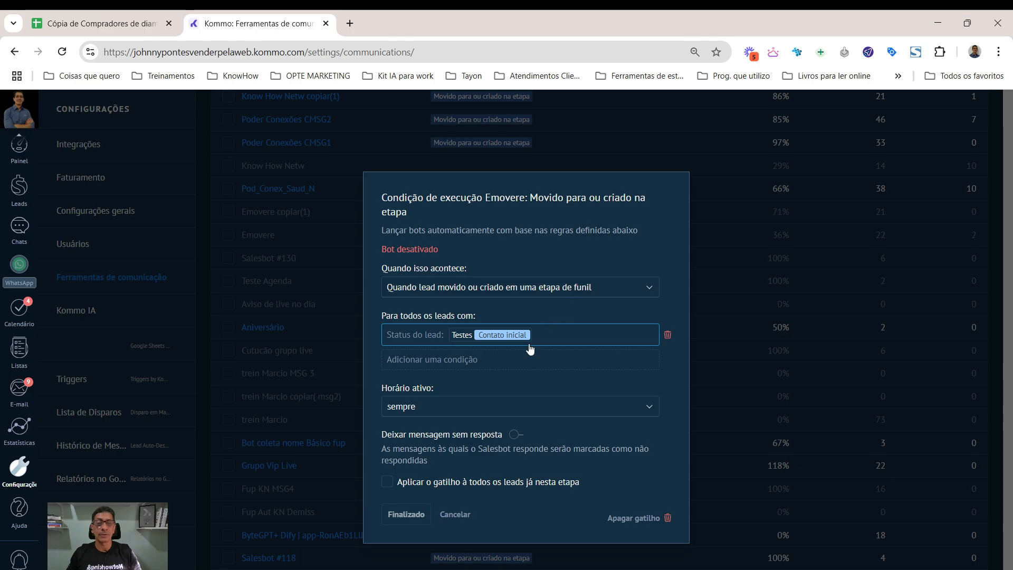
# Set the Emovere trigger's active hours to Seg - Sáb de 09:00 às 19:00 and turn on "Deixar mensagem sem resposta".
pyautogui.click(460, 415)
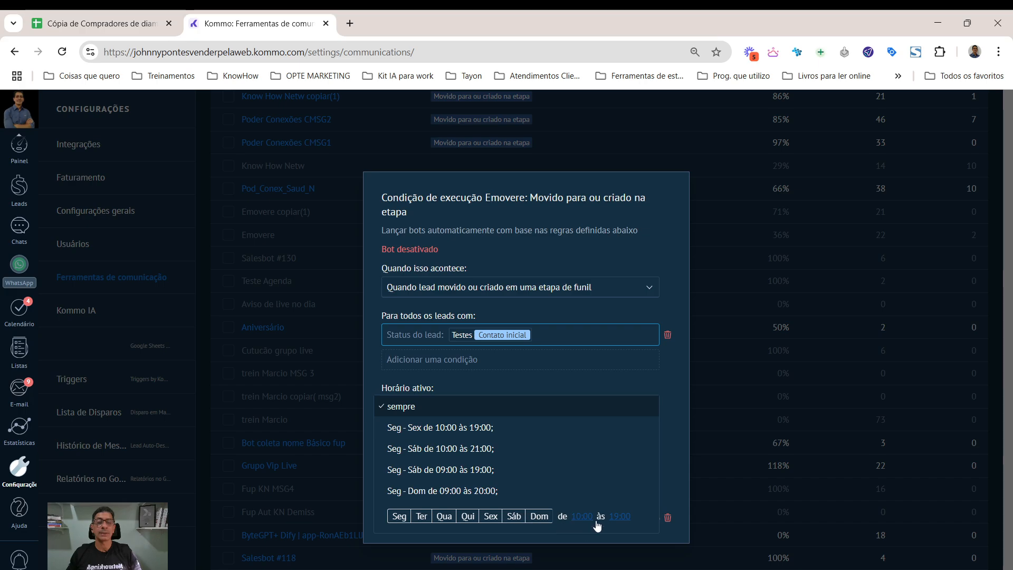
pyautogui.click(386, 470)
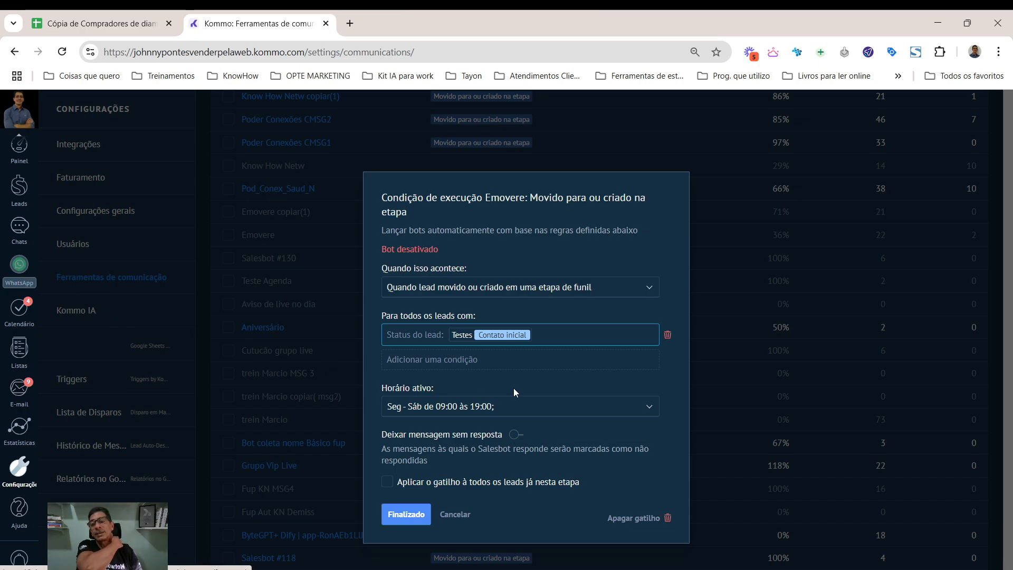
pyautogui.click(516, 435)
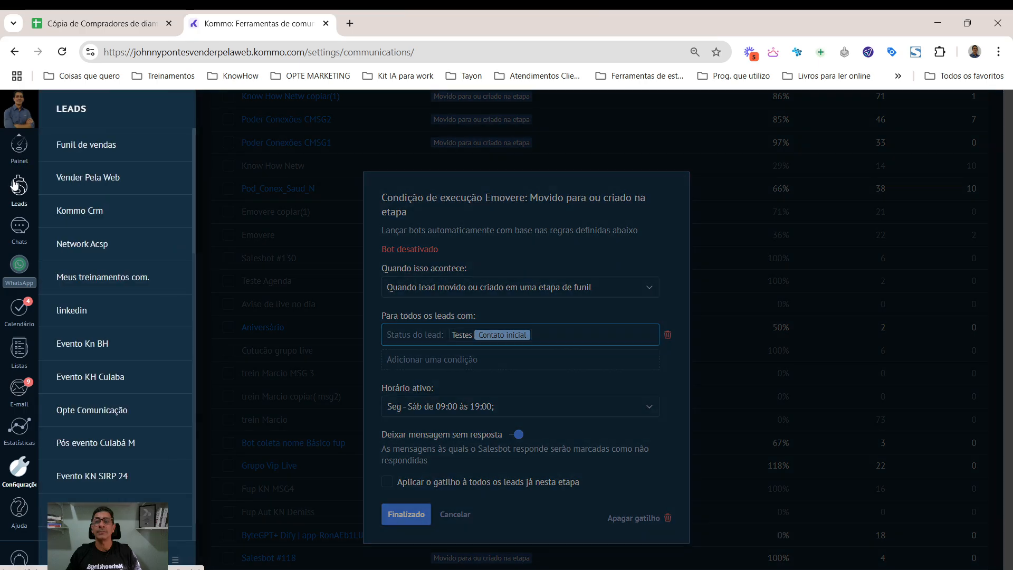
# Open the automation setup of the K N Deal Maker lead pipeline and add a "Robô de vendas" trigger to the Respondeu stage.
pyautogui.click(18, 186)
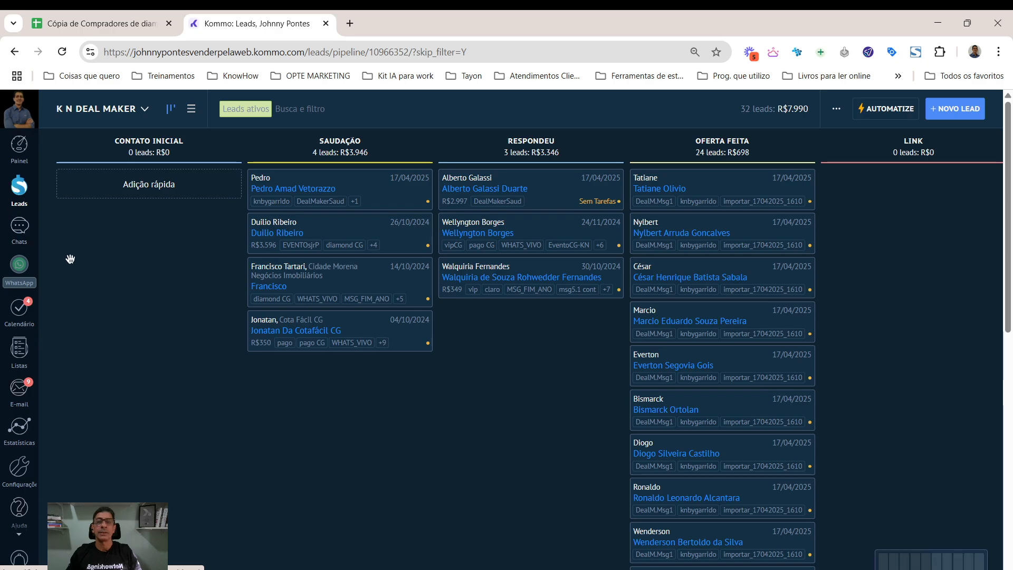
pyautogui.click(883, 108)
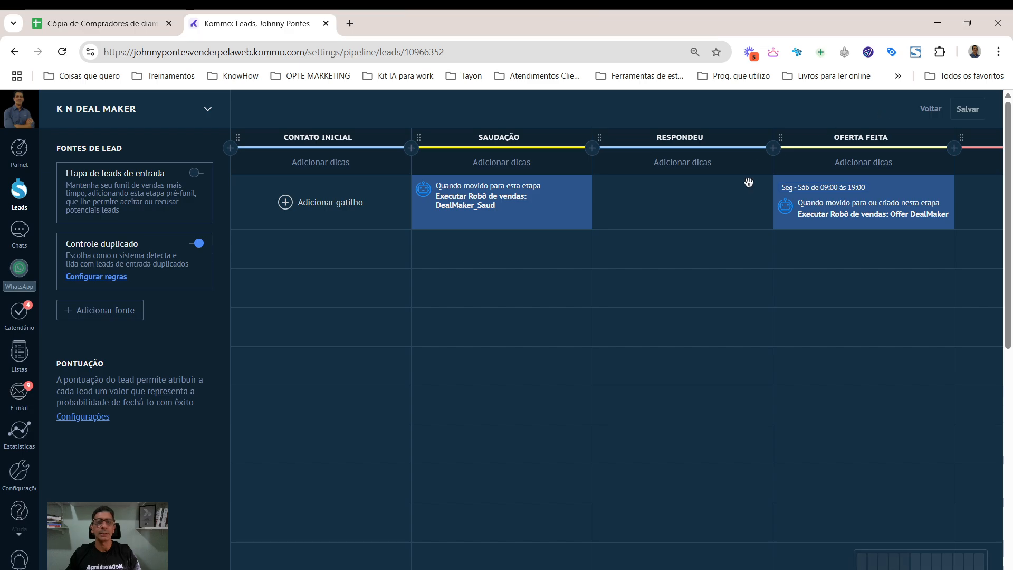
pyautogui.click(684, 205)
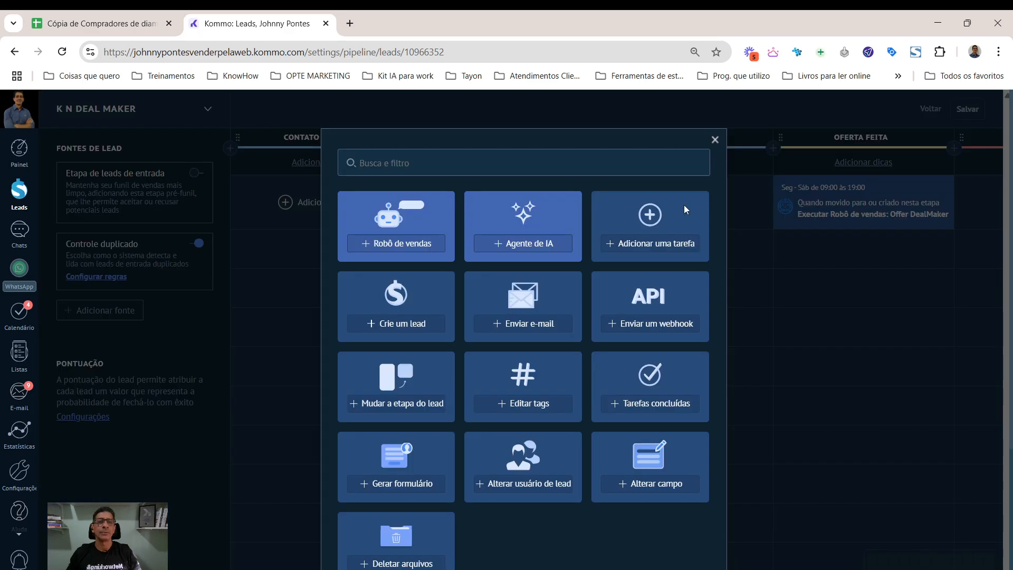
pyautogui.click(376, 250)
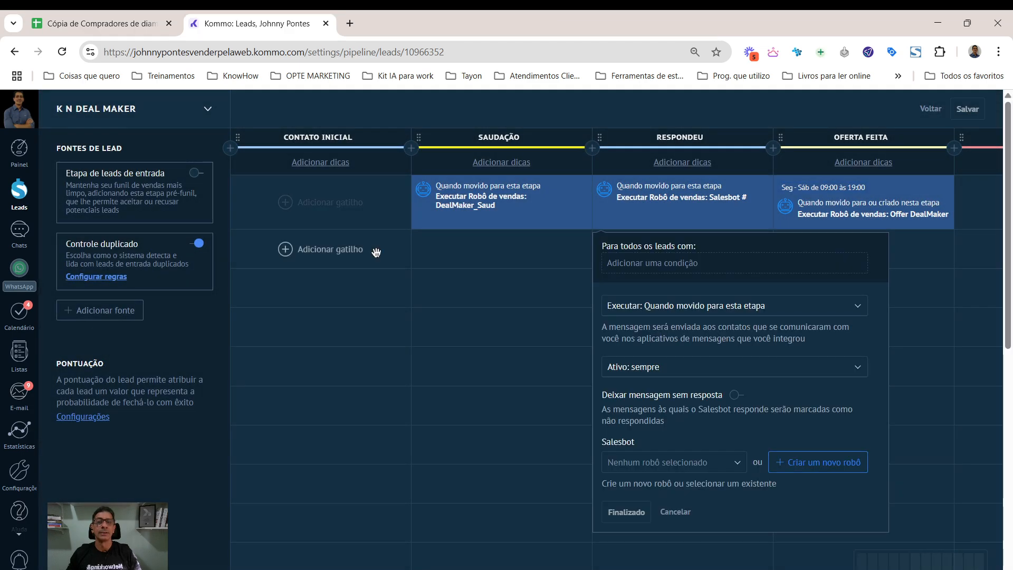
# Review the existing salesbots and the execution options offered for the Respondeu stage's new trigger.
pyautogui.click(670, 462)
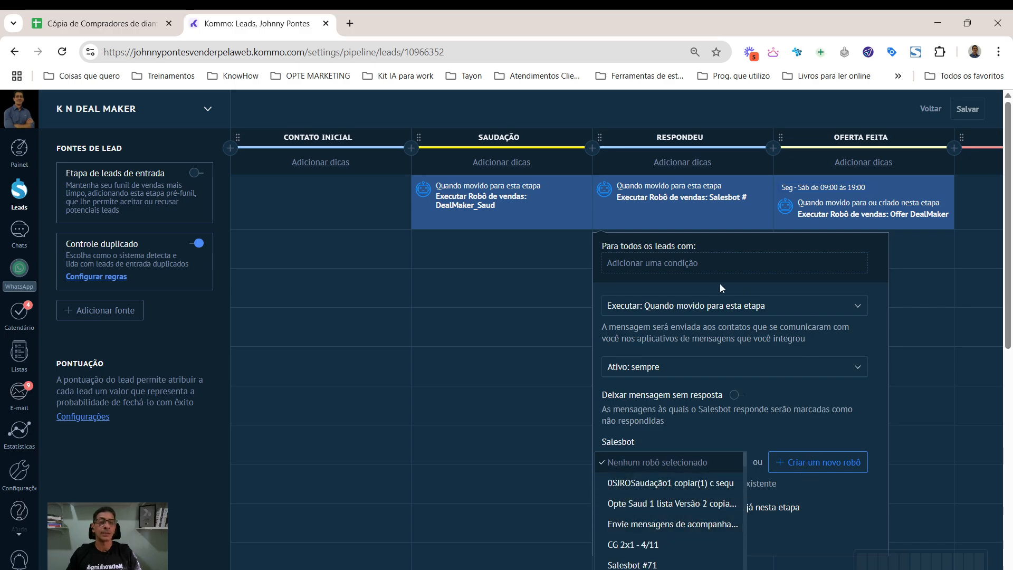
pyautogui.click(641, 313)
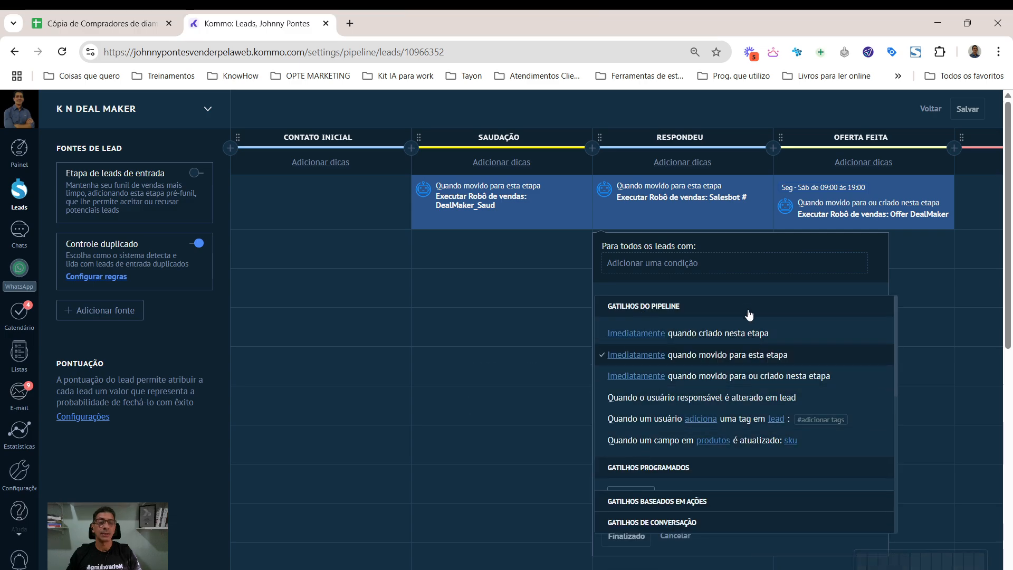
pyautogui.click(740, 283)
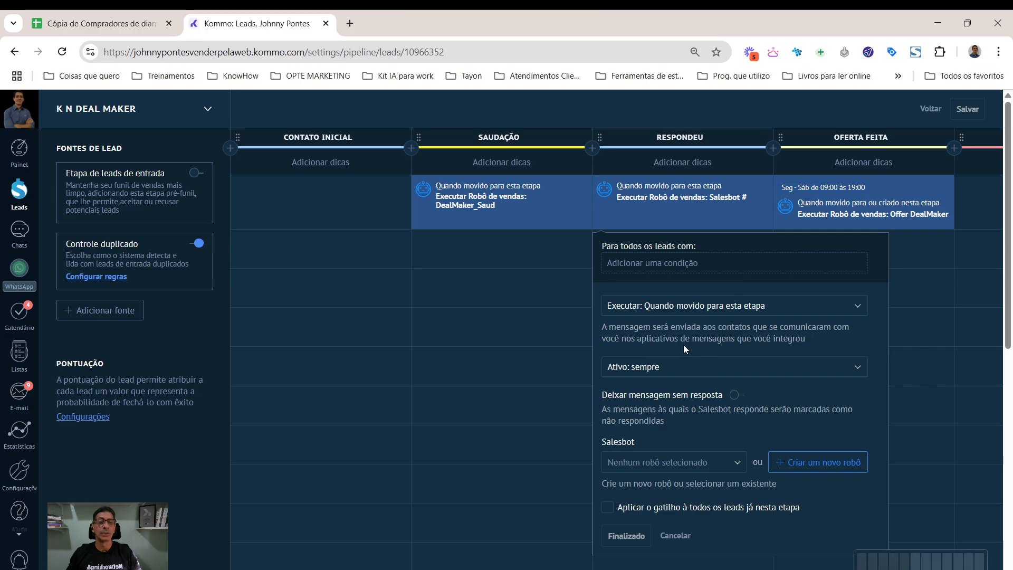